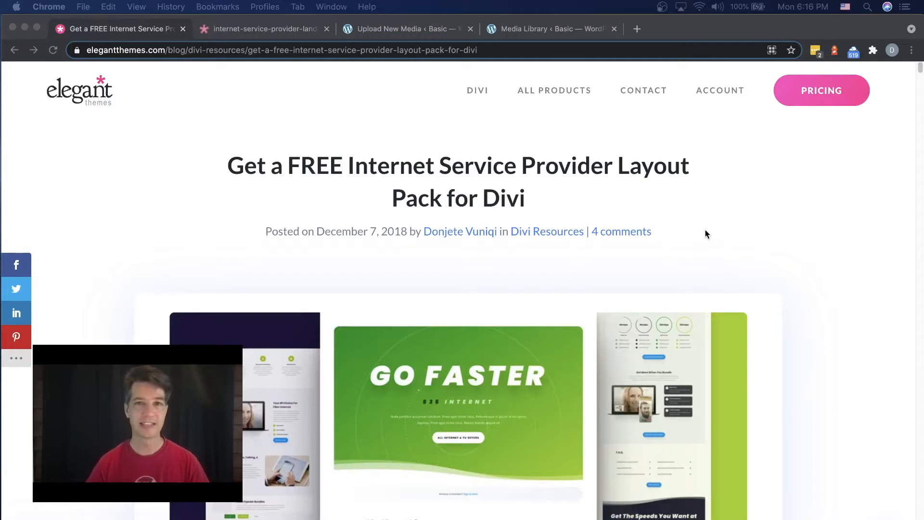
Step: Review the Internet Service Provider landing page layout image from the hero section through bundles, pricing, blog and testimonials to the closing banner
left_click(276, 29)
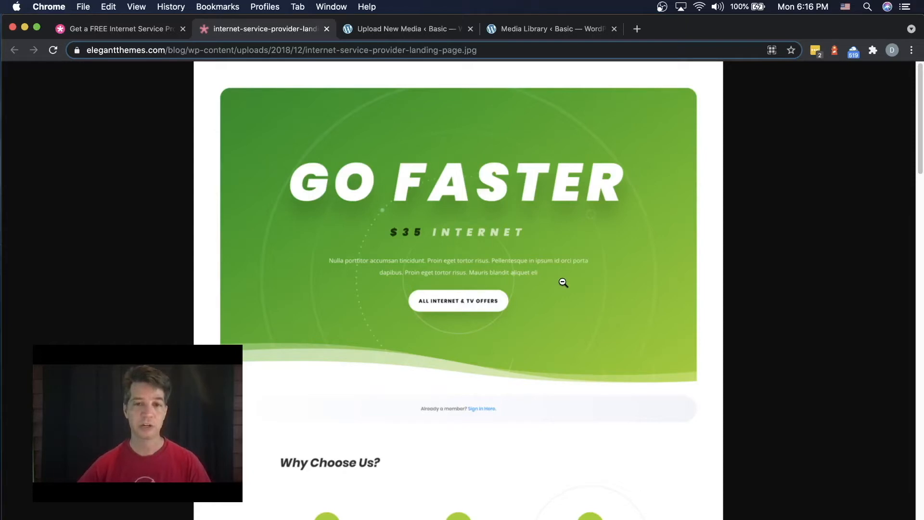
scroll(563, 283, "down", 2)
scroll(563, 283, "down", 5)
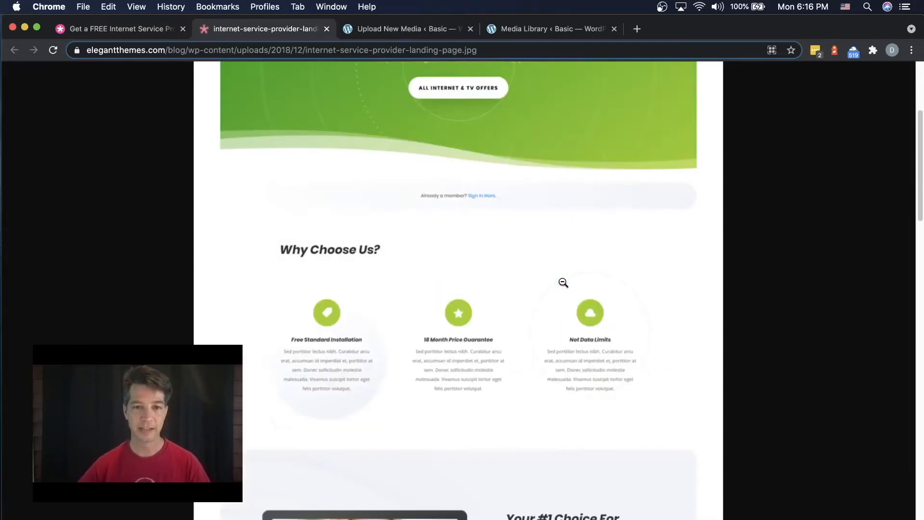
scroll(563, 282, "up", 5)
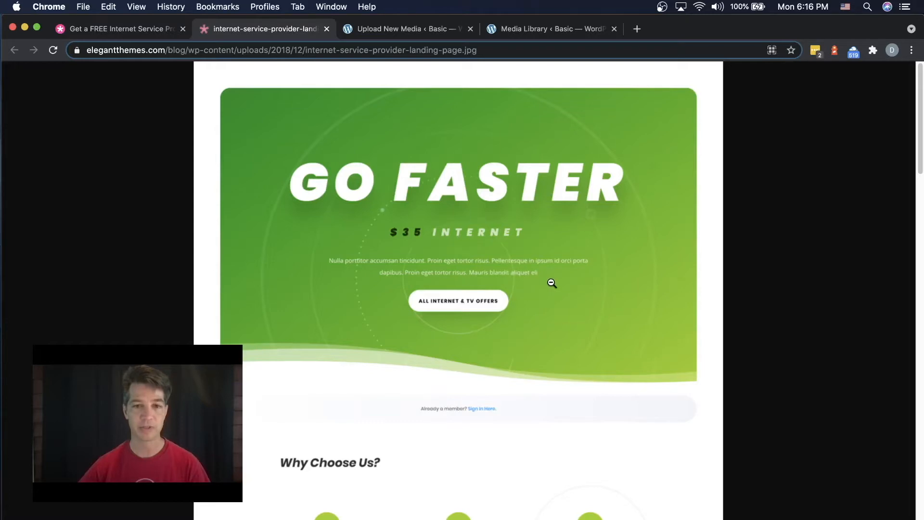
scroll(551, 283, "down", 1)
scroll(551, 283, "down", 2)
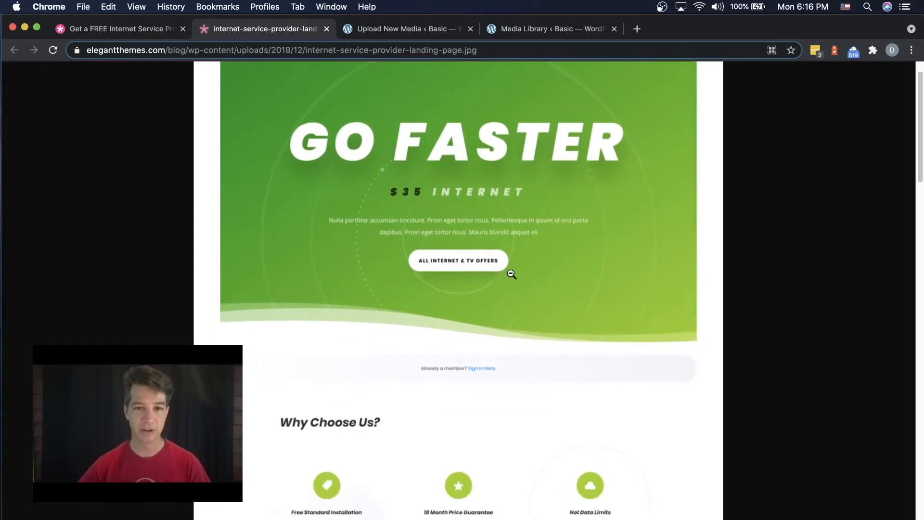
scroll(531, 274, "down", 6)
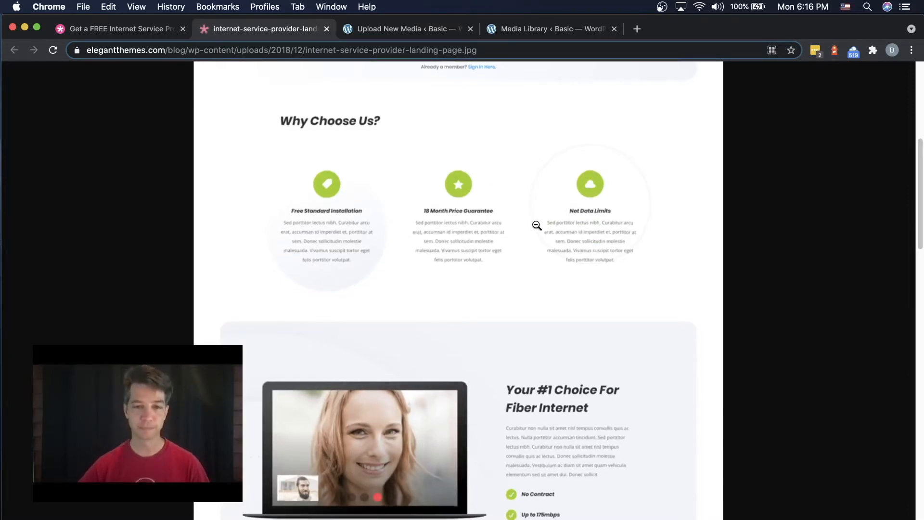
scroll(537, 225, "down", 1)
scroll(537, 226, "down", 3)
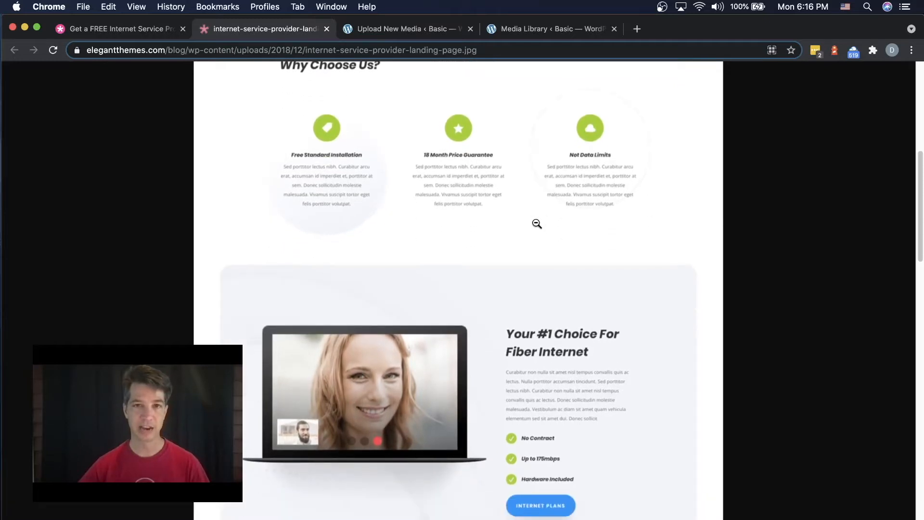
scroll(536, 224, "down", 10)
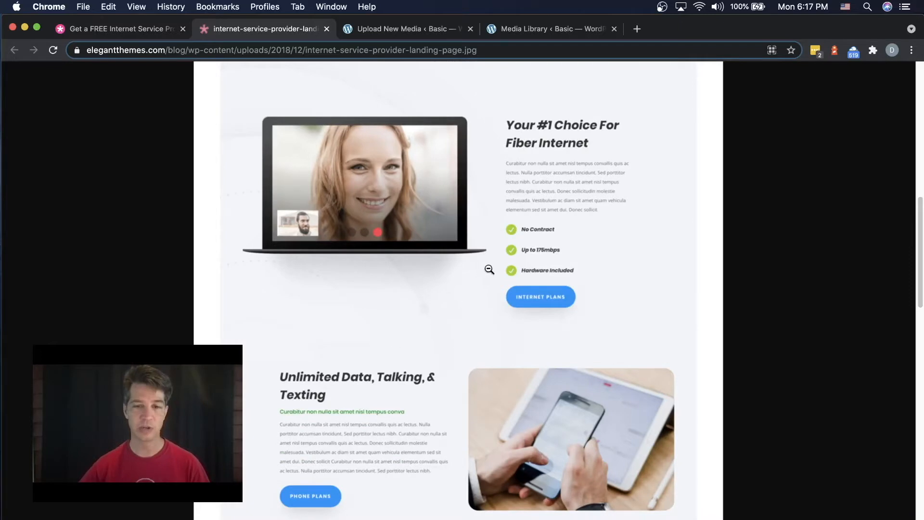
scroll(585, 267, "down", 2)
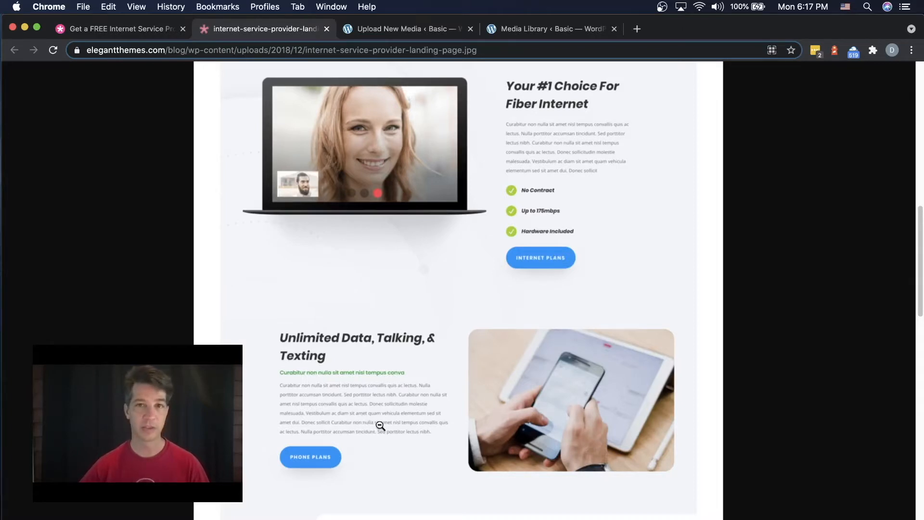
scroll(378, 424, "down", 5)
scroll(381, 424, "up", 3)
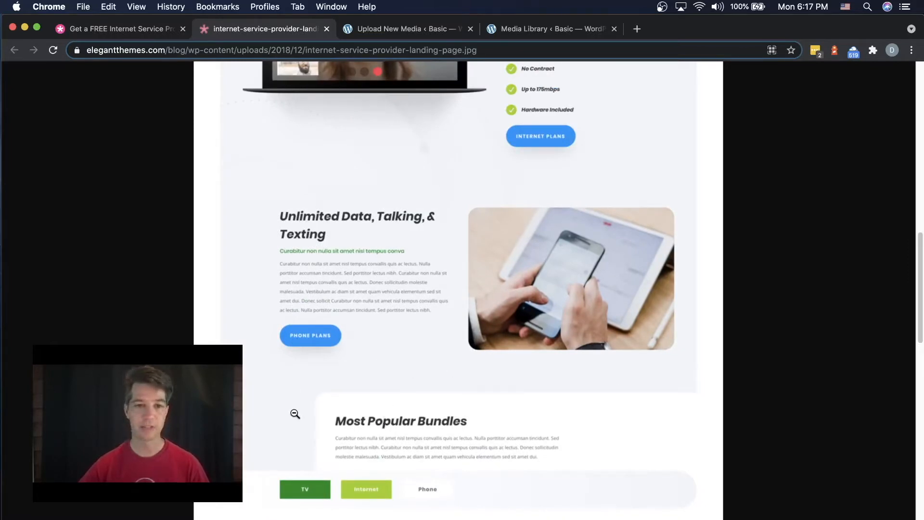
scroll(442, 423, "down", 6)
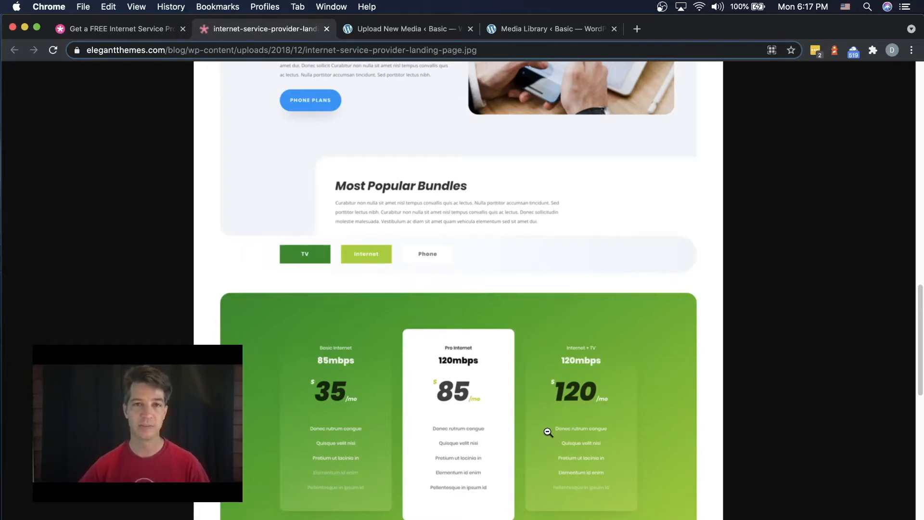
scroll(548, 432, "down", 5)
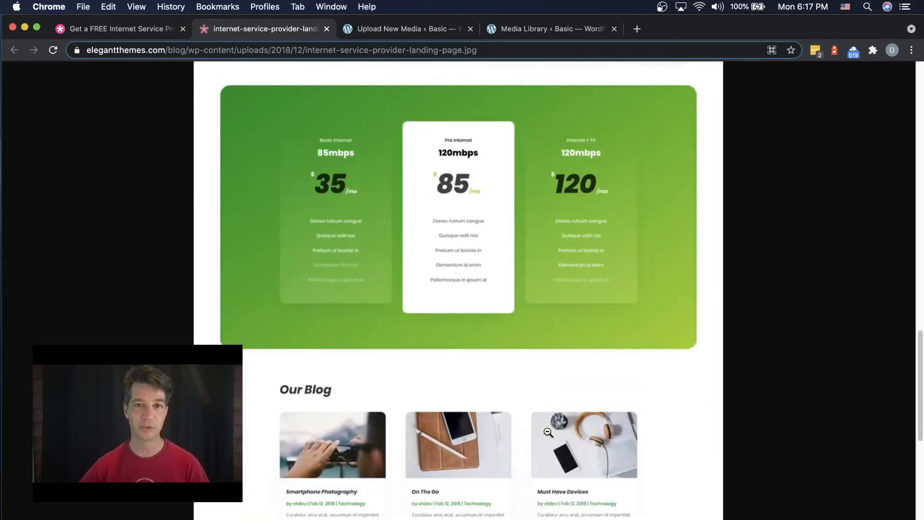
scroll(548, 432, "down", 5)
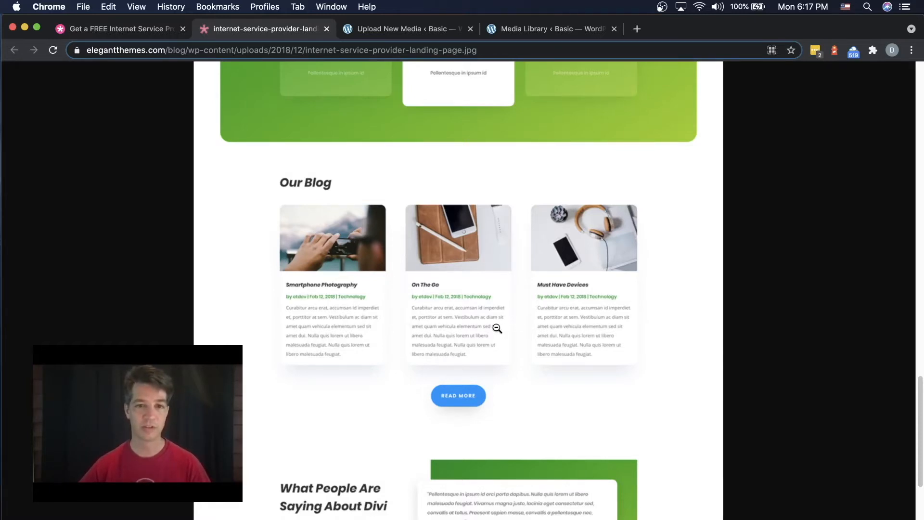
scroll(497, 328, "down", 1)
scroll(497, 328, "down", 5)
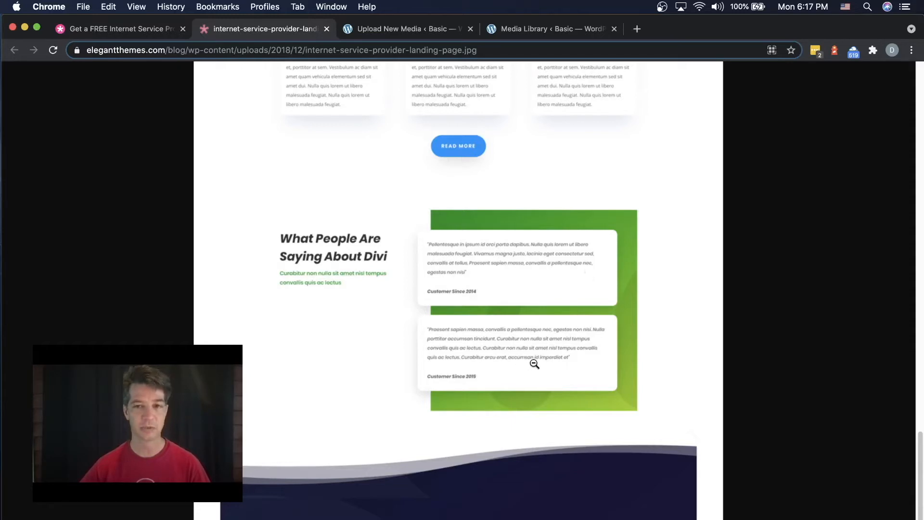
scroll(533, 363, "down", 3)
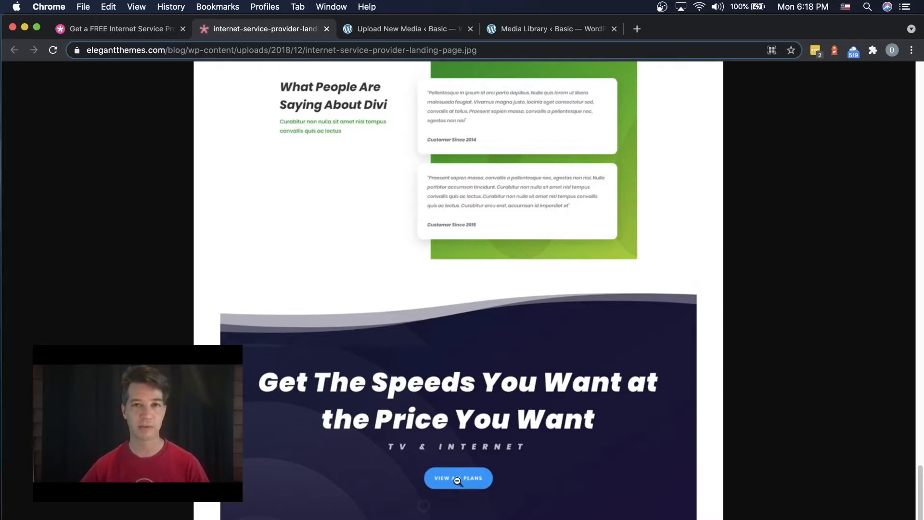
scroll(458, 481, "up", 20)
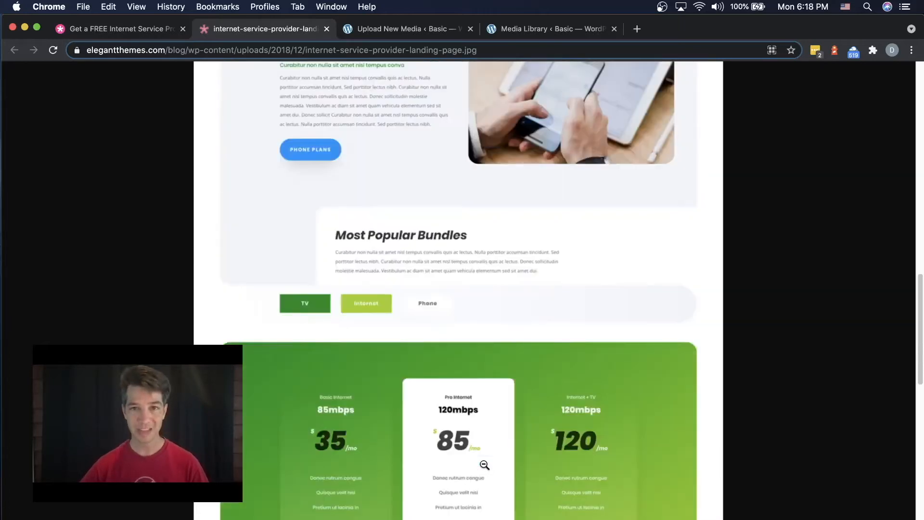
scroll(484, 465, "up", 10)
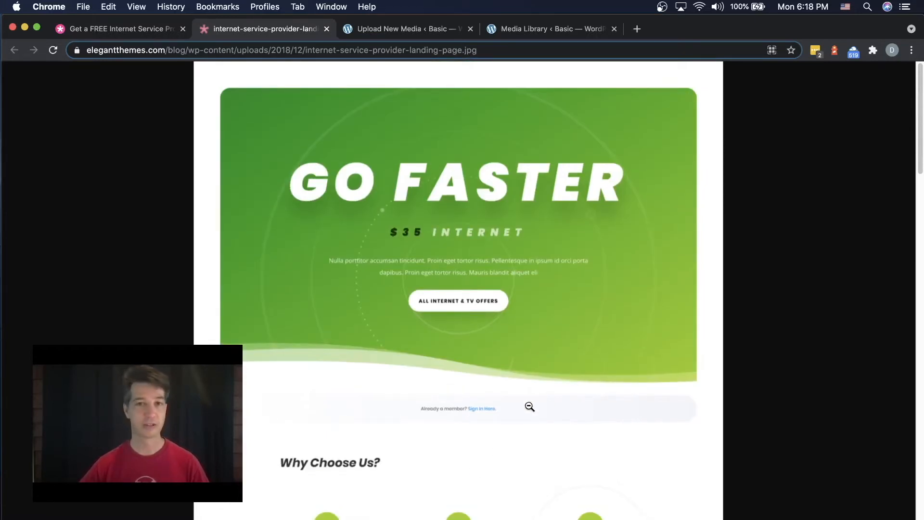
Step: Switch to the WordPress admin site, create a new page and dismiss the block editor welcome guide
left_click(548, 28)
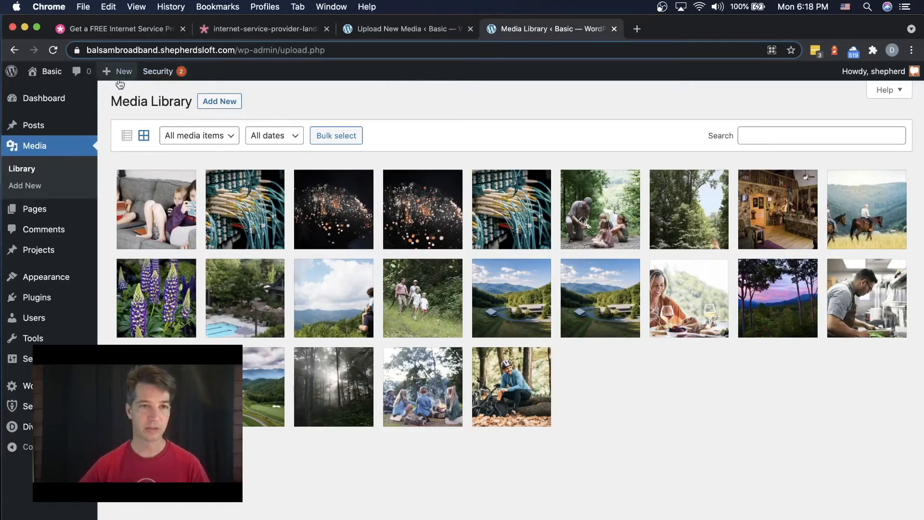
mouse_move(115, 74)
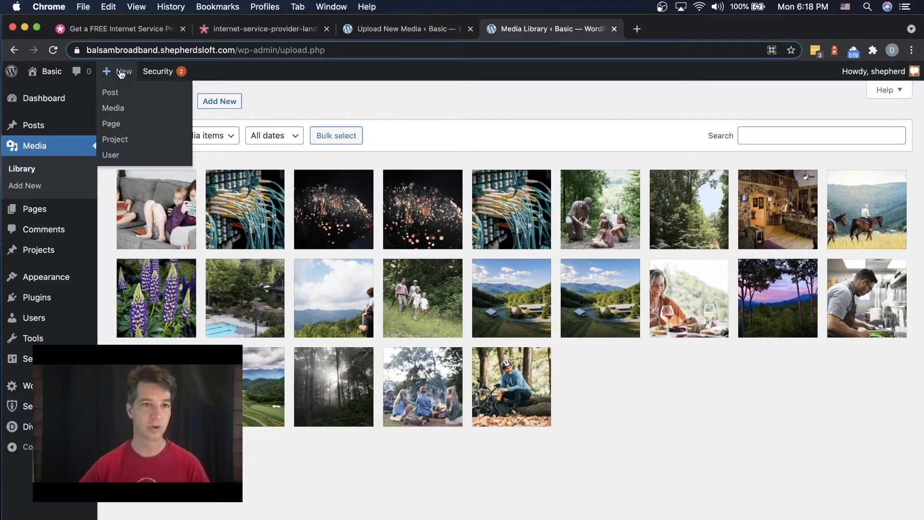
left_click(115, 125)
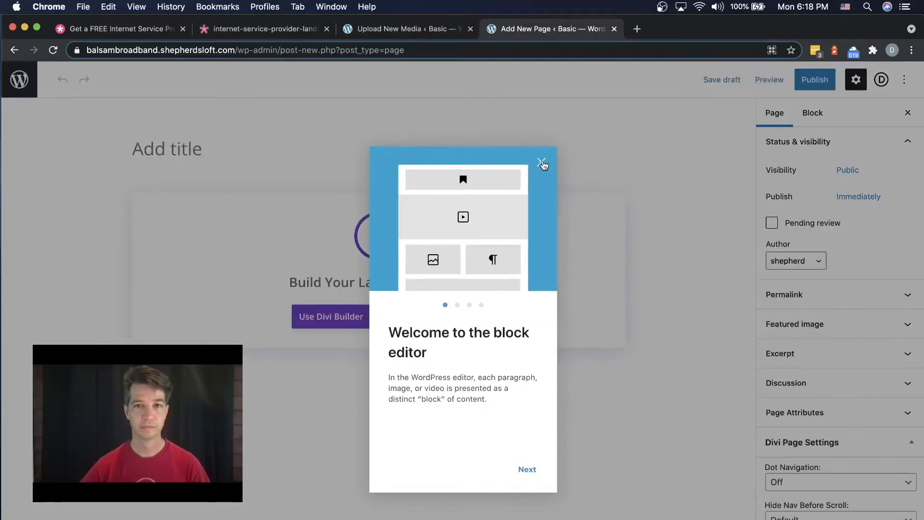
left_click(541, 162)
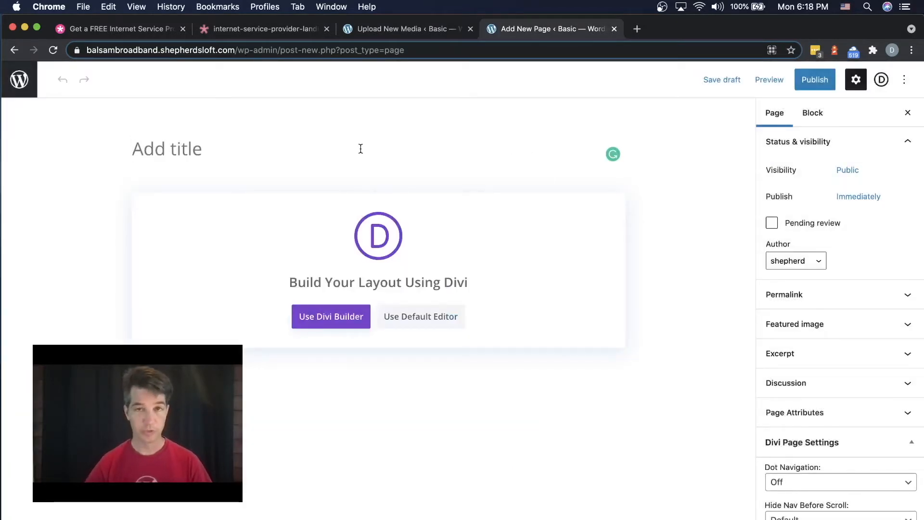
Step: Title the new page "Balsam Broadband"
type("Ba")
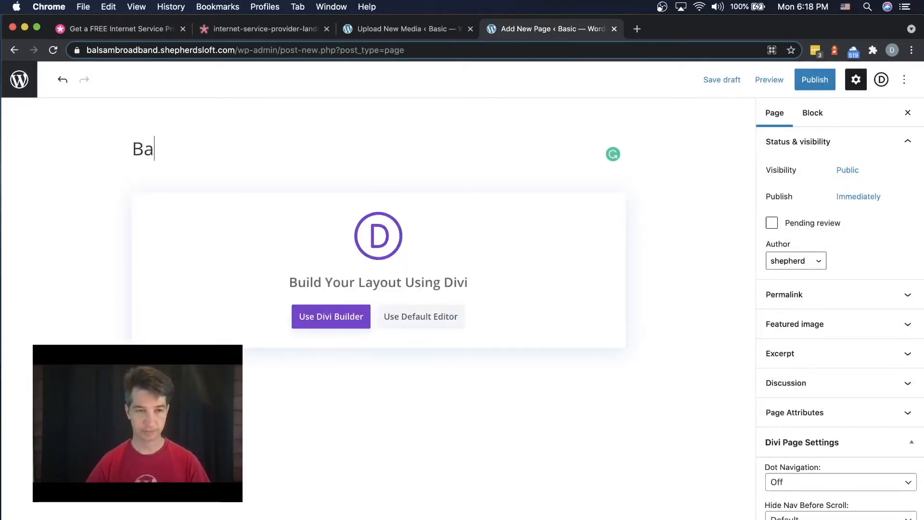
type("lsam Mount")
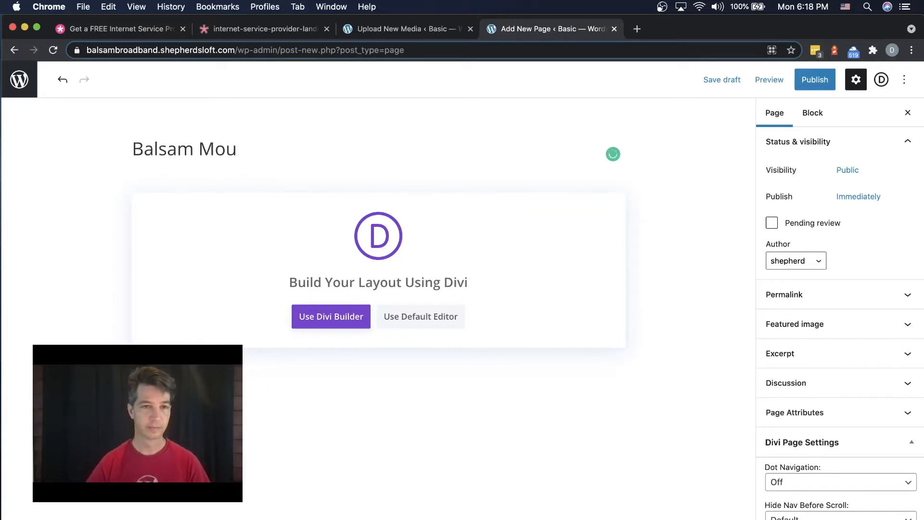
key("BackSpace")
key("BackSpace")
key("BackSpace")
type("Bra")
key("BackSpace")
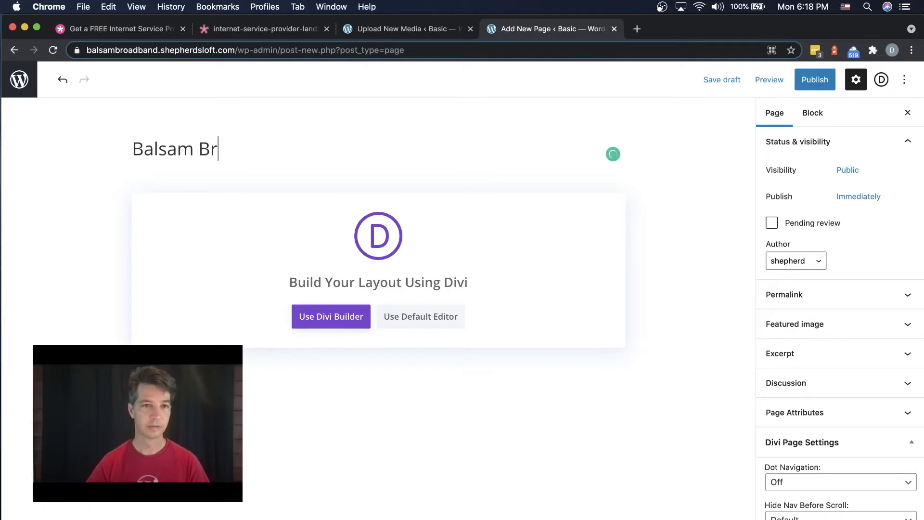
type("oadband")
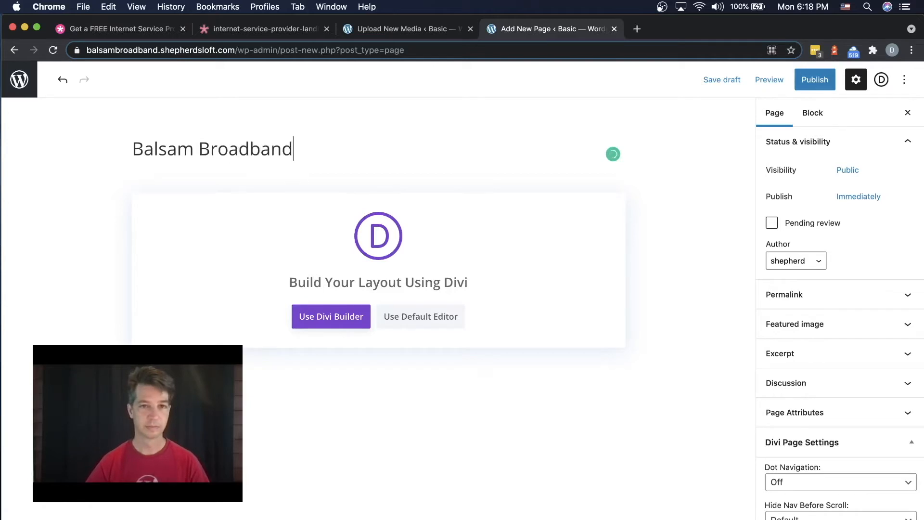
type(" home")
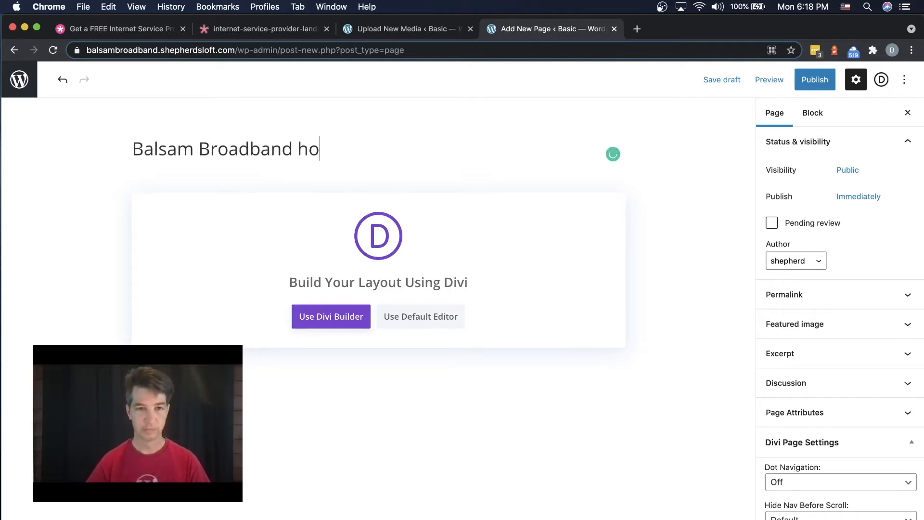
key("BackSpace")
key("BackSpace")
key("BackSpace")
key("BackSpace")
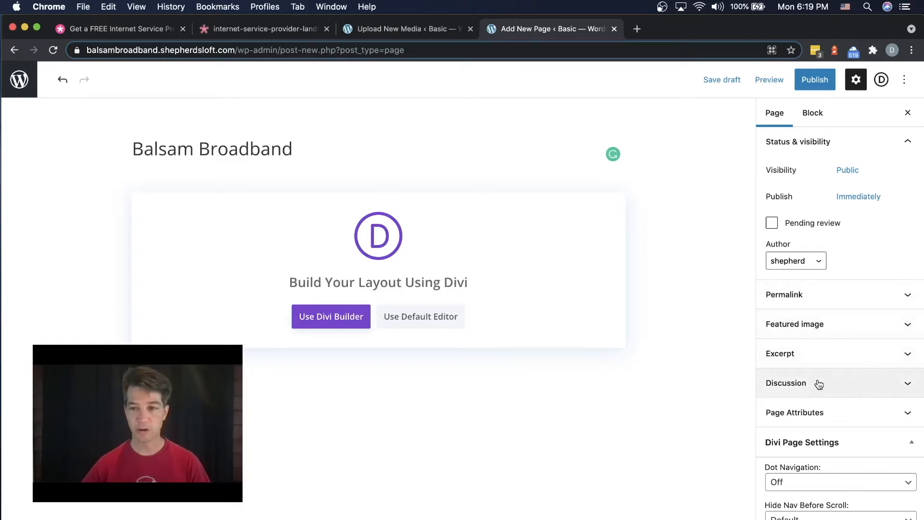
Step: Set the page's template to Blank Page in its attributes and publish the page
left_click(801, 417)
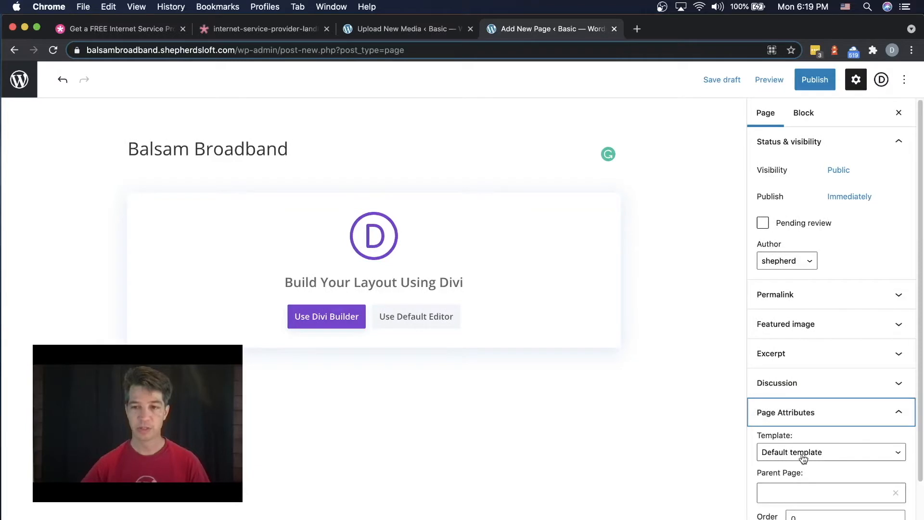
left_click(772, 455)
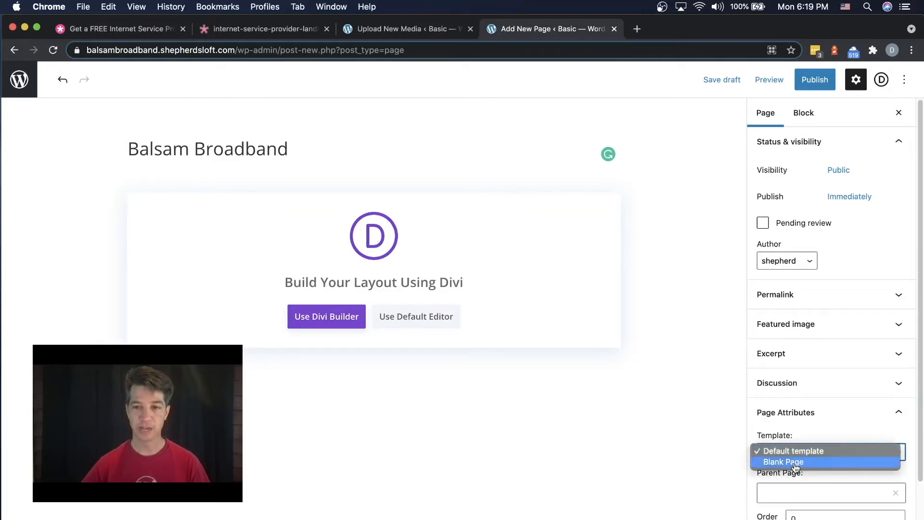
left_click(795, 463)
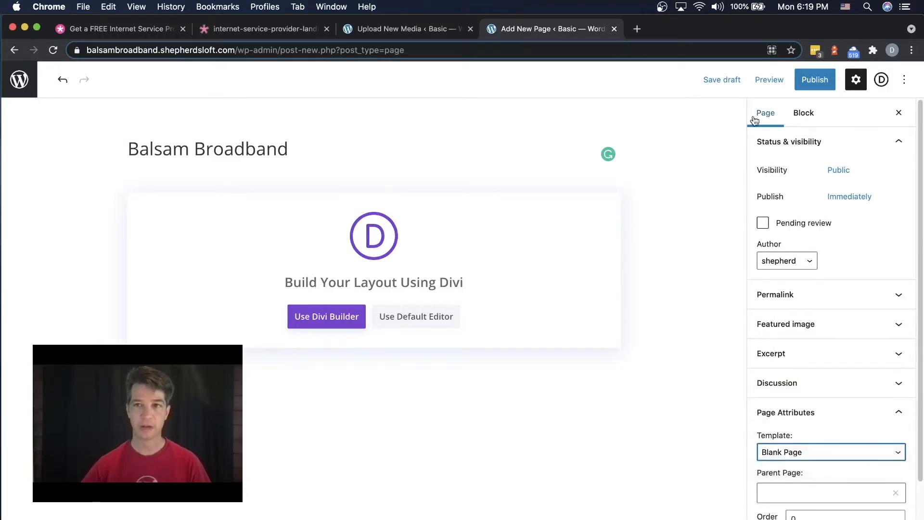
left_click(813, 81)
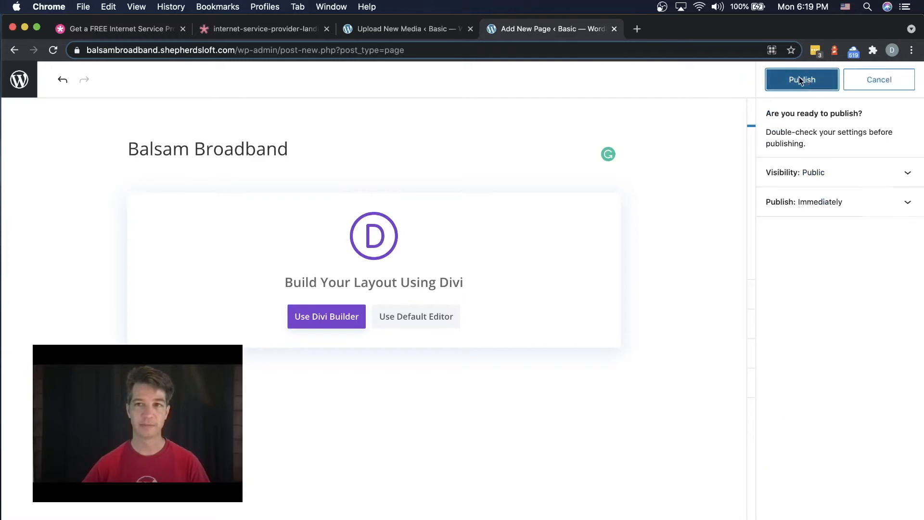
left_click(799, 79)
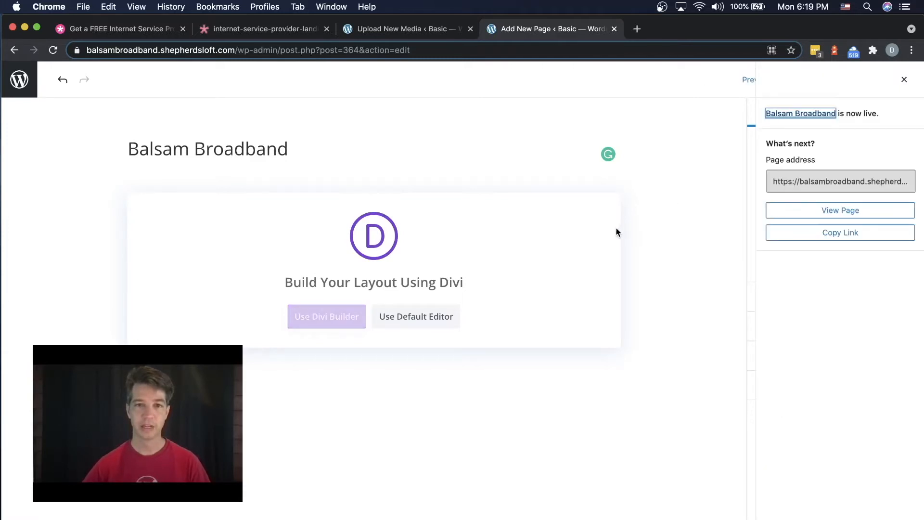
Step: Open the premade layout library in the Divi Builder and search it for "free internet service"
left_click(326, 321)
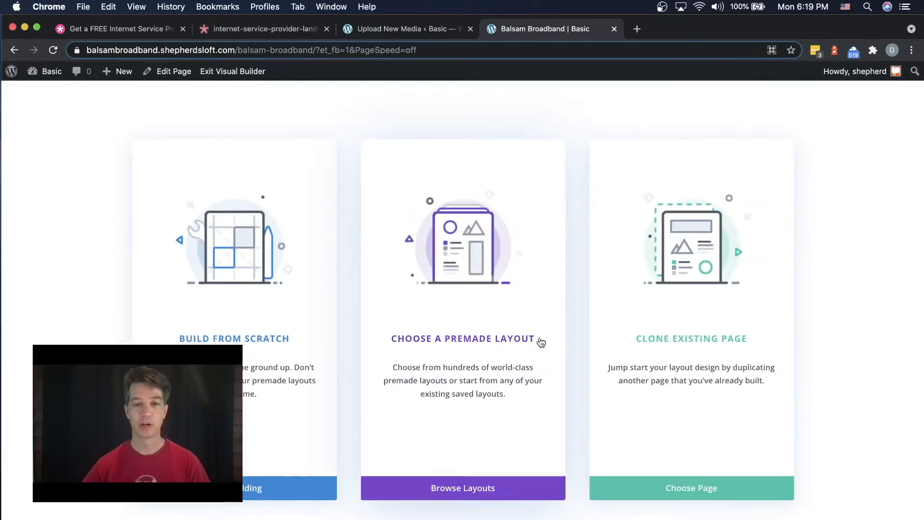
left_click(467, 489)
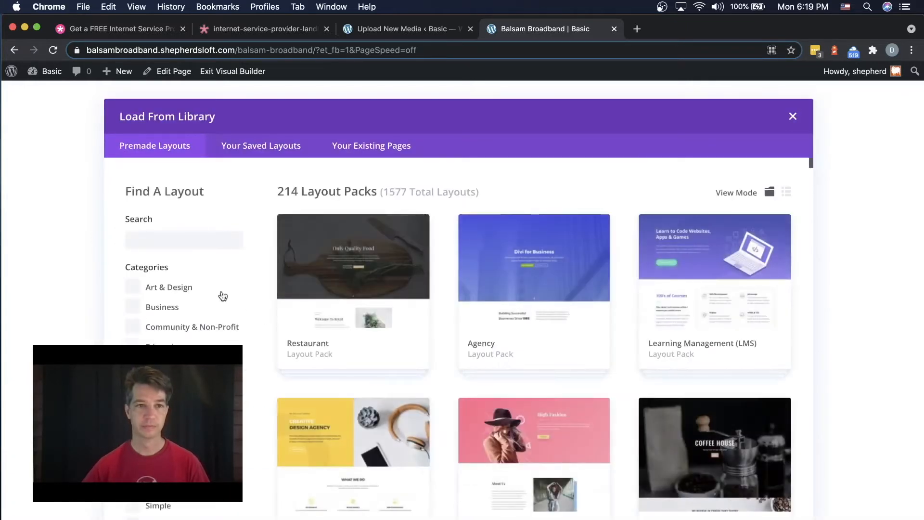
left_click(155, 243)
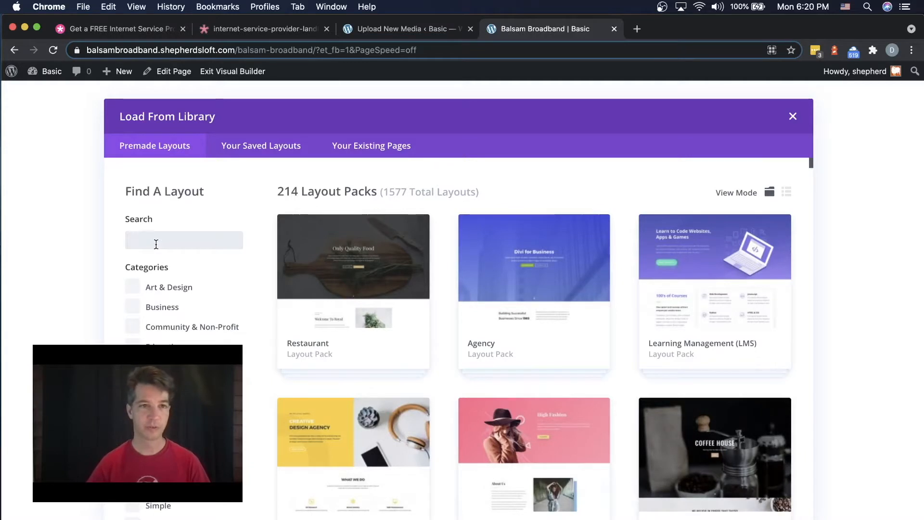
type("free inter")
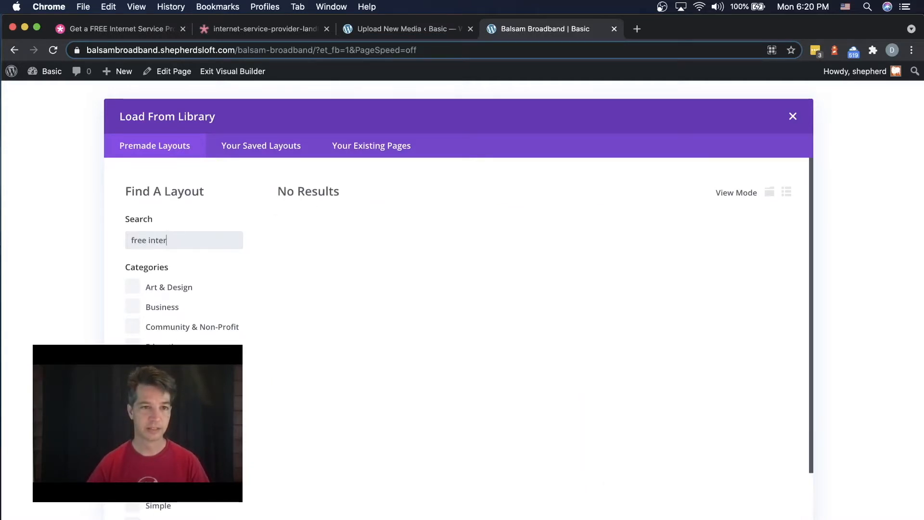
type("net ser")
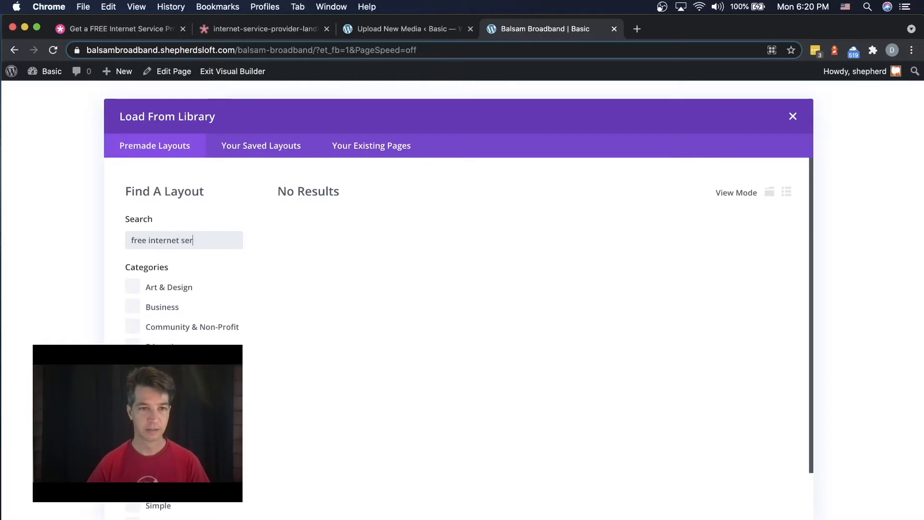
type("vice")
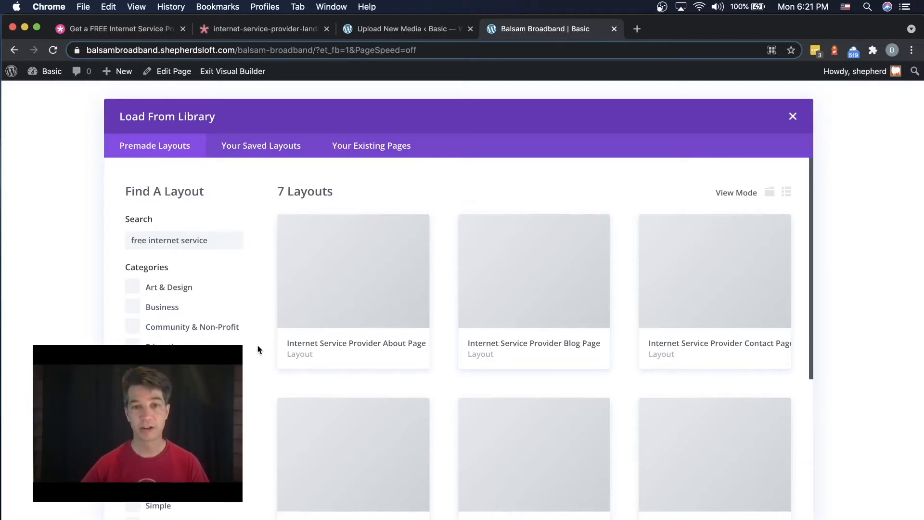
Step: Load the Internet Service Provider Landing Page layout onto the page
scroll(258, 348, "down", 1)
scroll(258, 348, "down", 4)
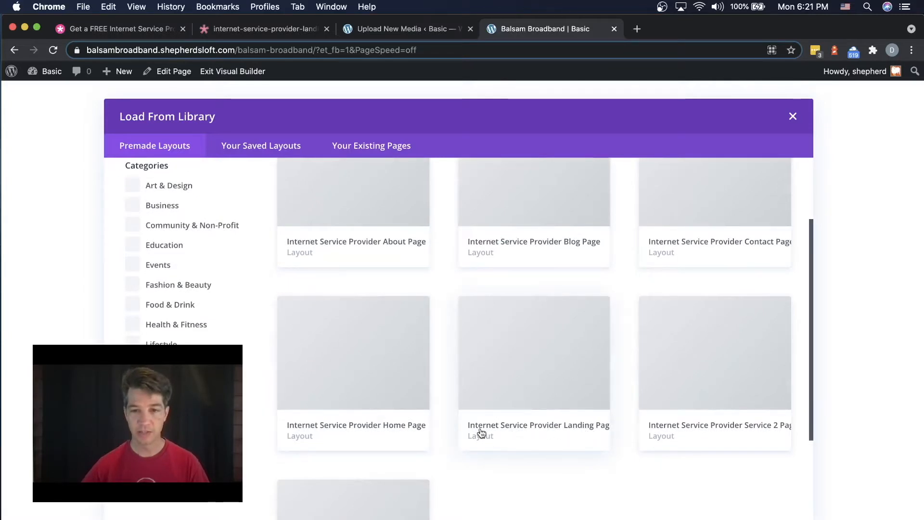
left_click(528, 430)
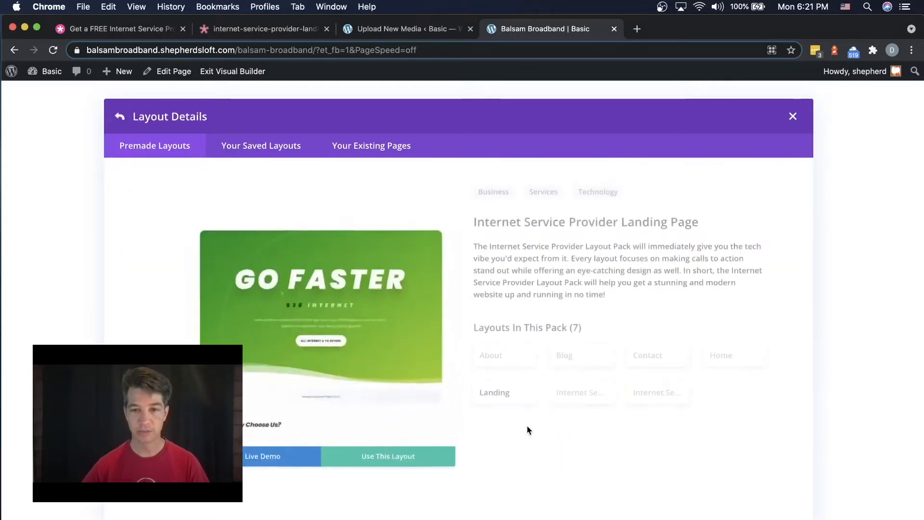
left_click(368, 461)
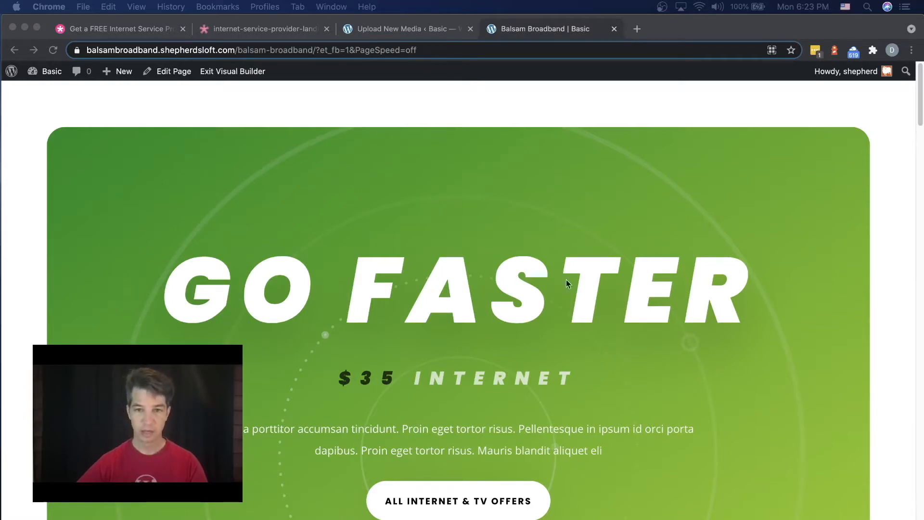
Step: Delete the "$35 Internet" subheading from the text module in the hero section
left_click(326, 365)
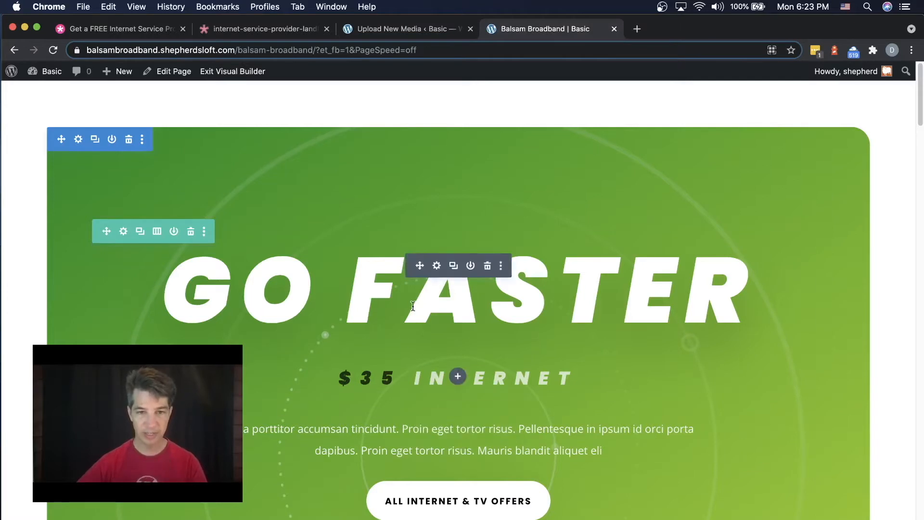
left_click(438, 266)
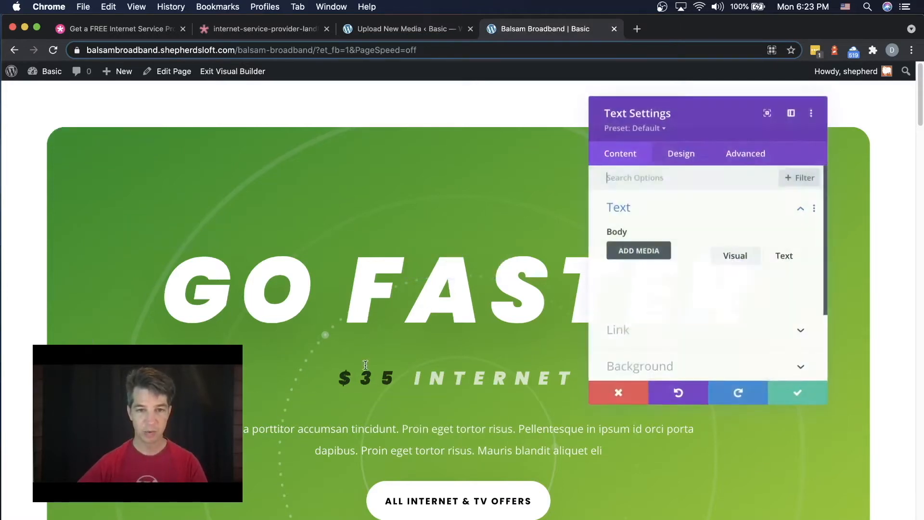
scroll(645, 320, "down", 3)
scroll(646, 320, "down", 1)
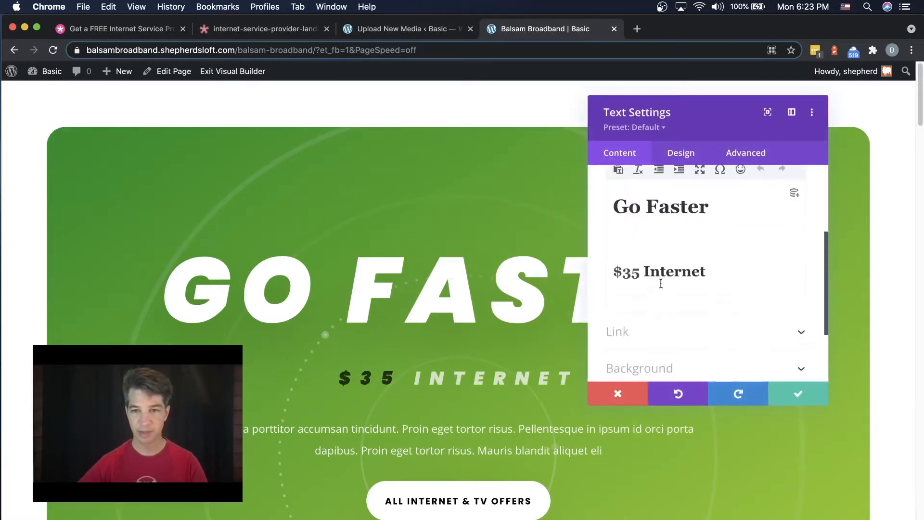
triple_click(652, 273)
key("BackSpace")
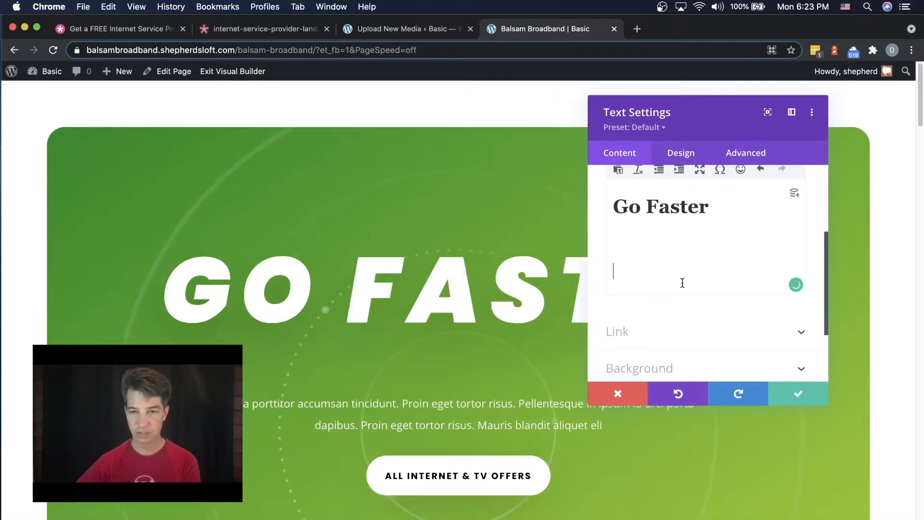
key("BackSpace")
Step: Show the hero text as HTML source and delete the leftover &nbsp; line below the "Go Faster" heading
triple_click(647, 213)
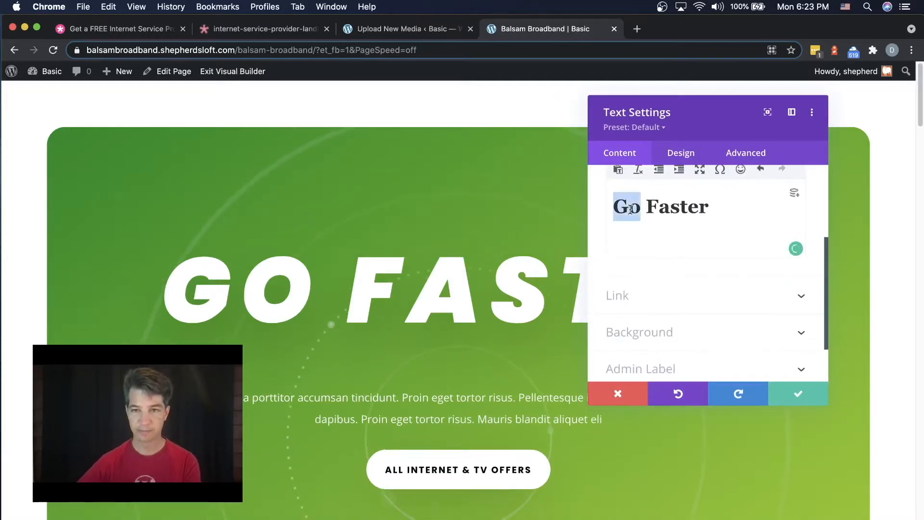
scroll(674, 269, "up", 3)
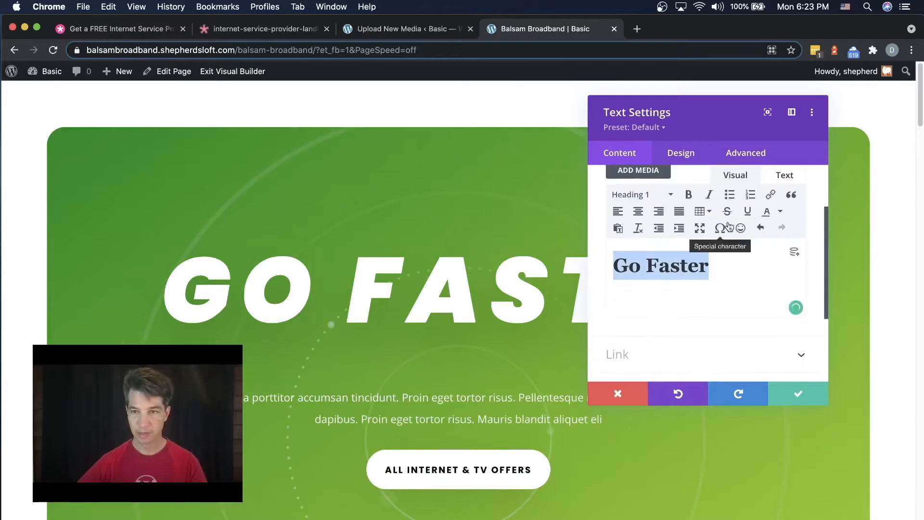
scroll(790, 206, "up", 1)
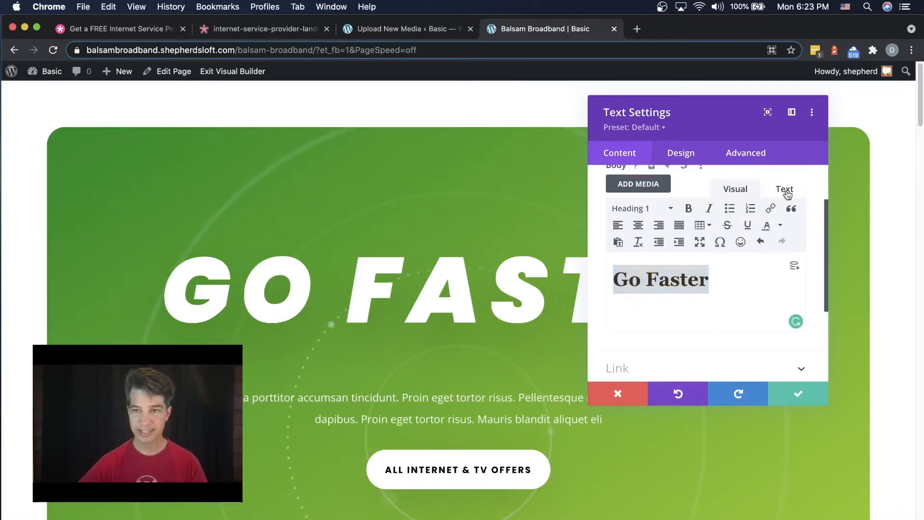
left_click(785, 189)
left_click_drag(646, 227, 609, 229)
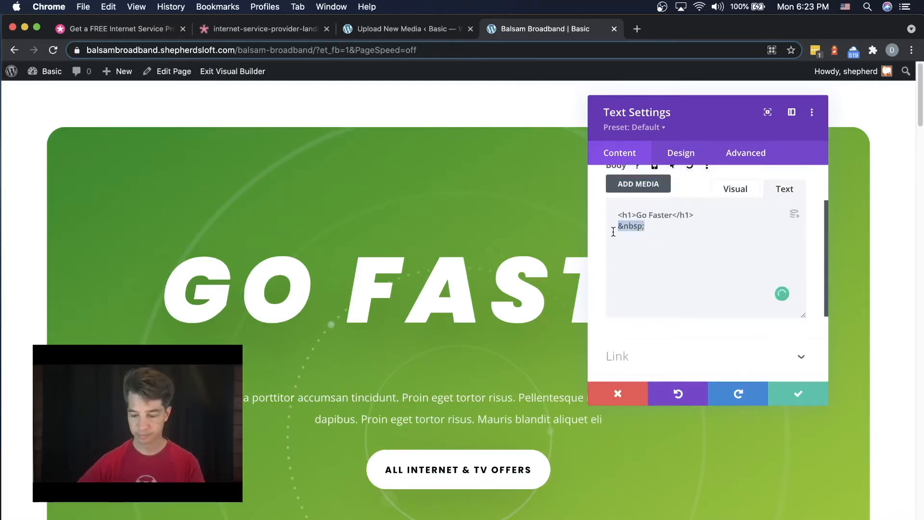
key("BackSpace")
Step: Replace the H1 heading text with "Enough internet for every family member!", keeping the closing </h1> tag intact
left_click_drag(677, 215, 635, 216)
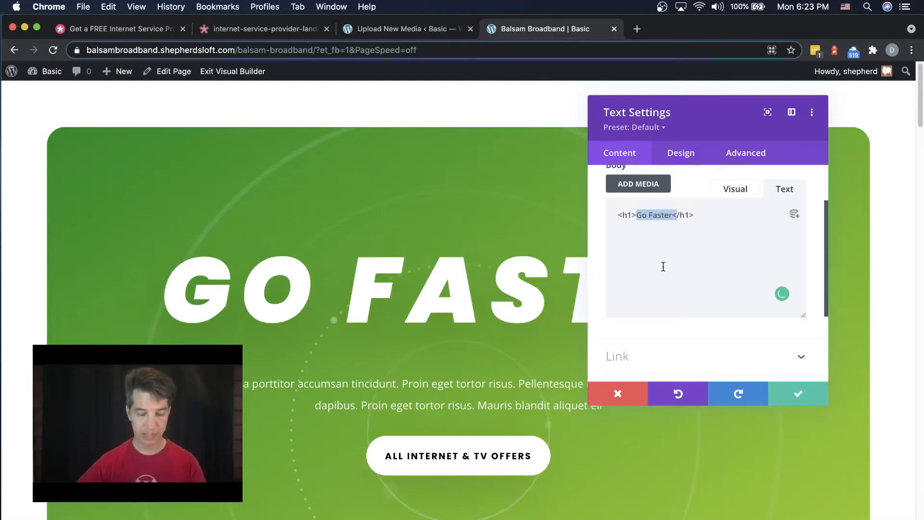
type("Enough internet for every family member!")
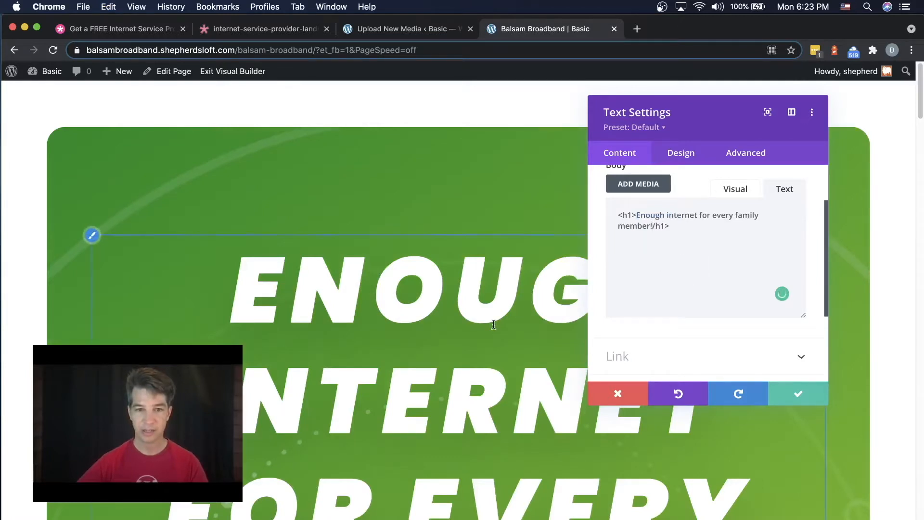
scroll(484, 336, "down", 4)
scroll(484, 337, "down", 4)
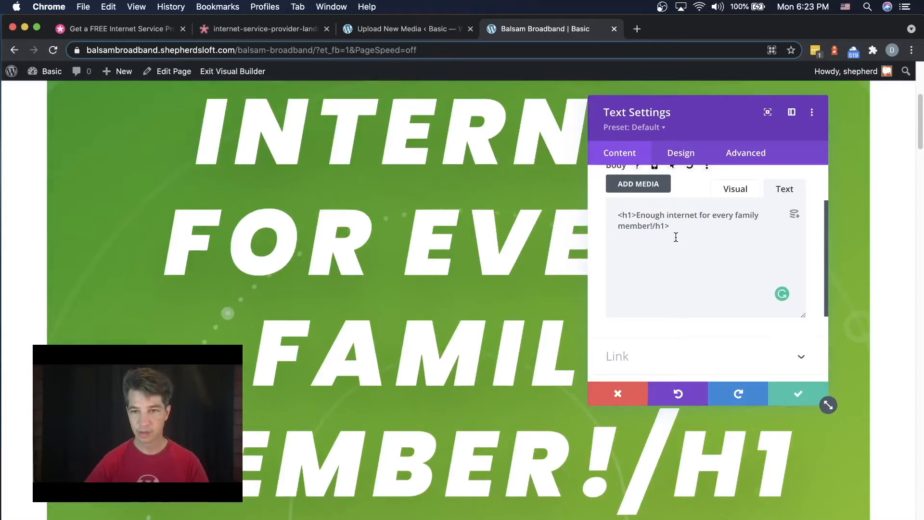
left_click(653, 225)
type("<")
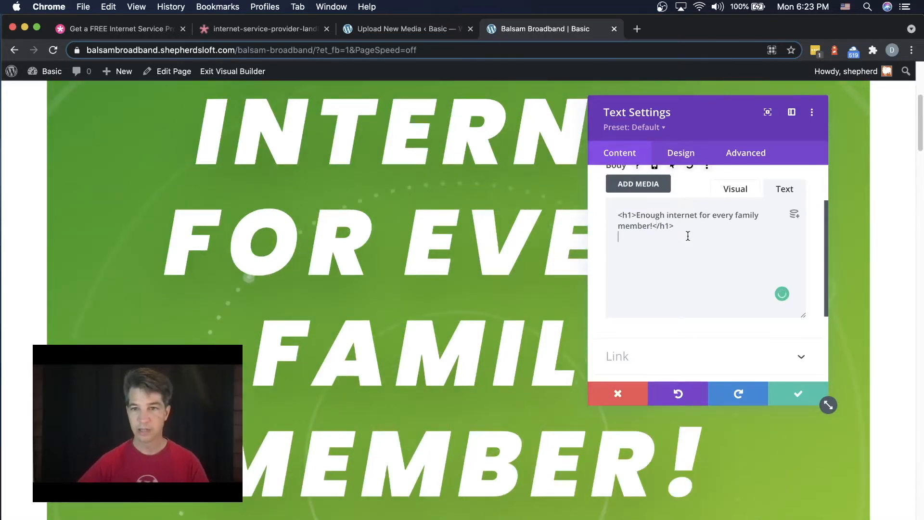
Step: Set the hero heading's H1 desktop text size to 4vw and move the settings window clear of the heading
left_click(687, 159)
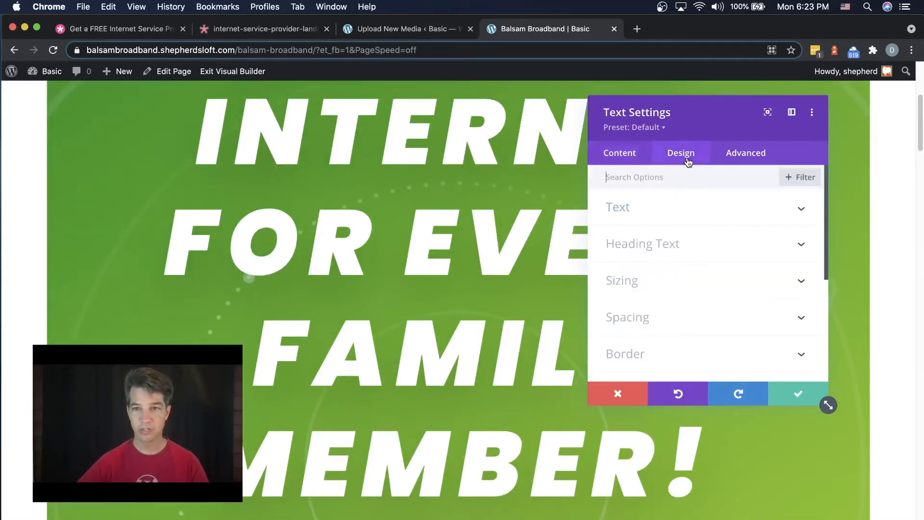
left_click(627, 245)
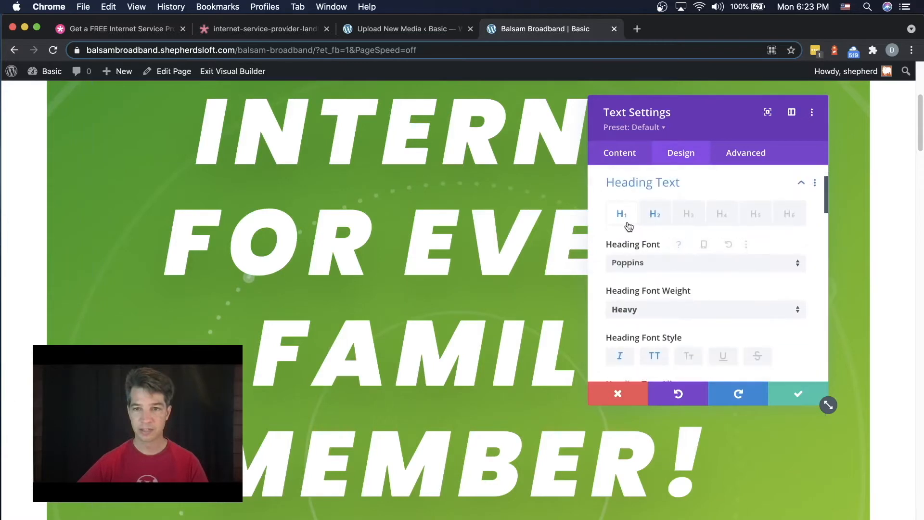
scroll(633, 222, "down", 3)
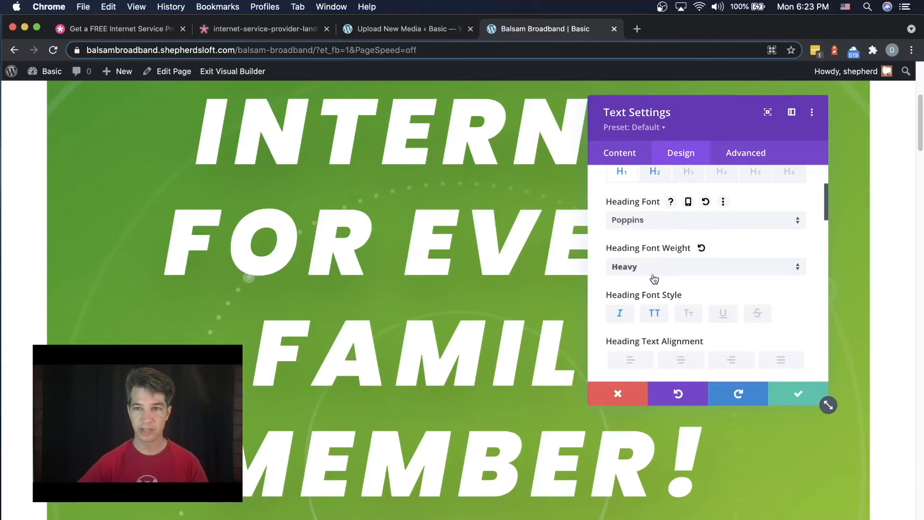
scroll(659, 282, "down", 7)
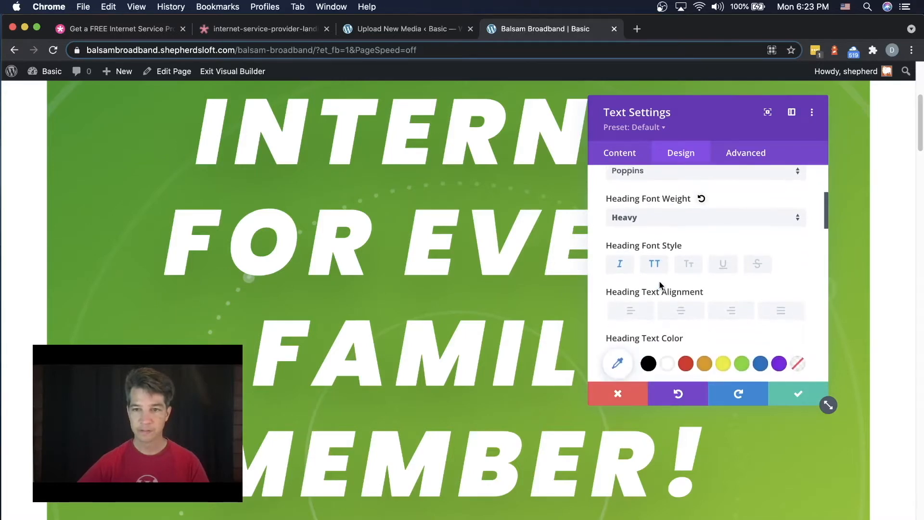
scroll(661, 284, "down", 8)
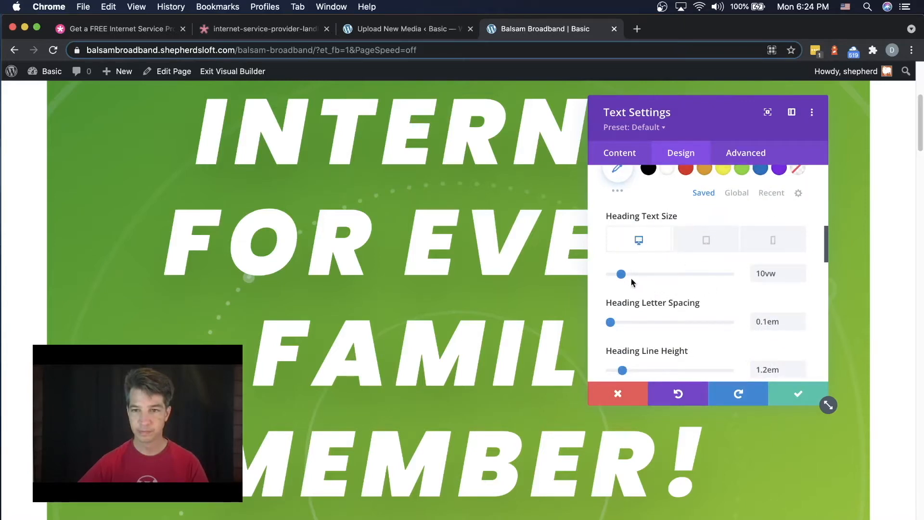
left_click_drag(622, 274, 617, 278)
scroll(515, 305, "up", 3)
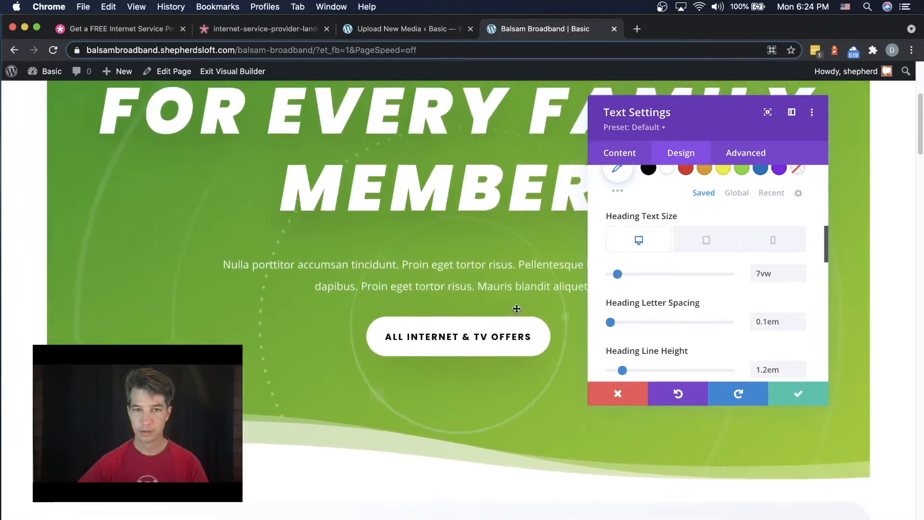
scroll(553, 288, "up", 2)
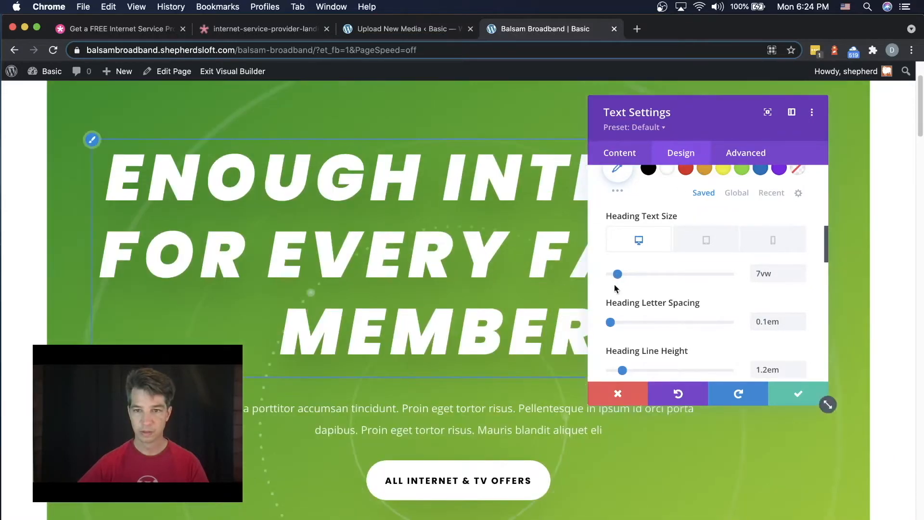
left_click_drag(617, 275, 615, 278)
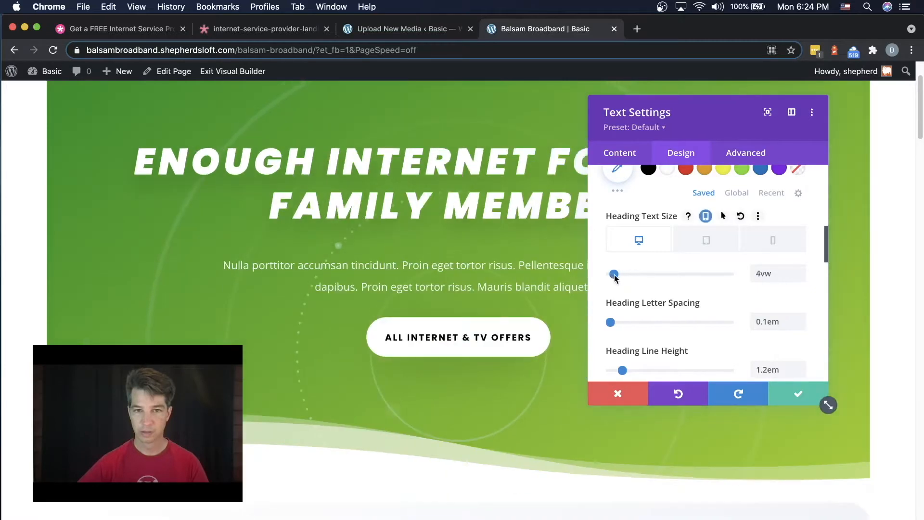
scroll(534, 371, "up", 2)
left_click_drag(718, 120, 708, 157)
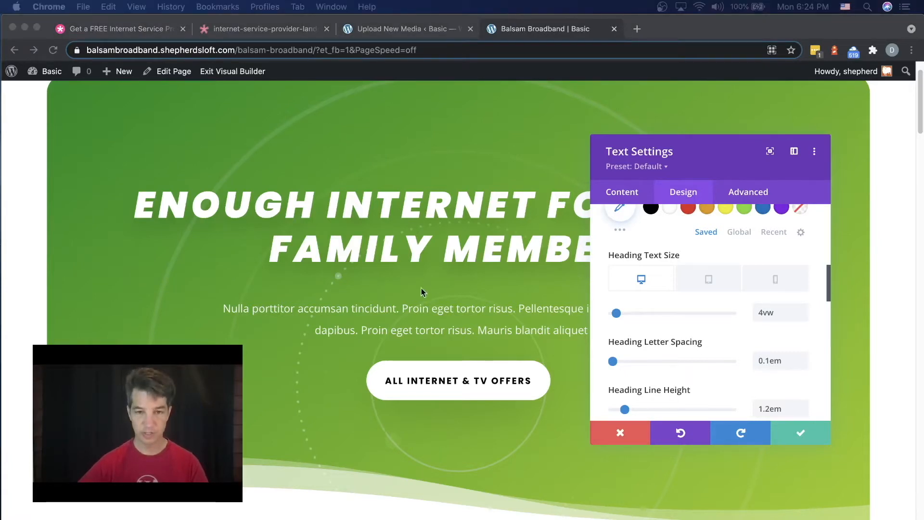
Step: Check the end of the heading's HTML source and save the hero heading module's settings
left_click(431, 308)
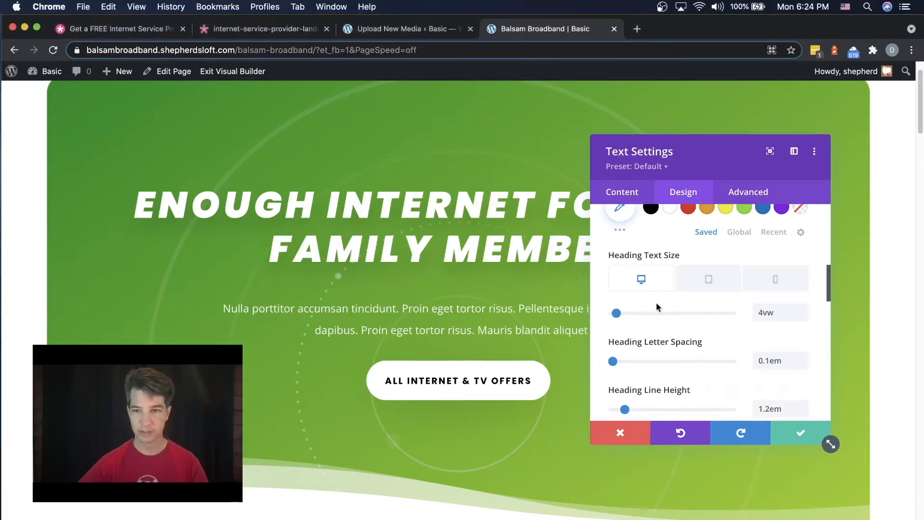
scroll(657, 303, "up", 5)
left_click(625, 198)
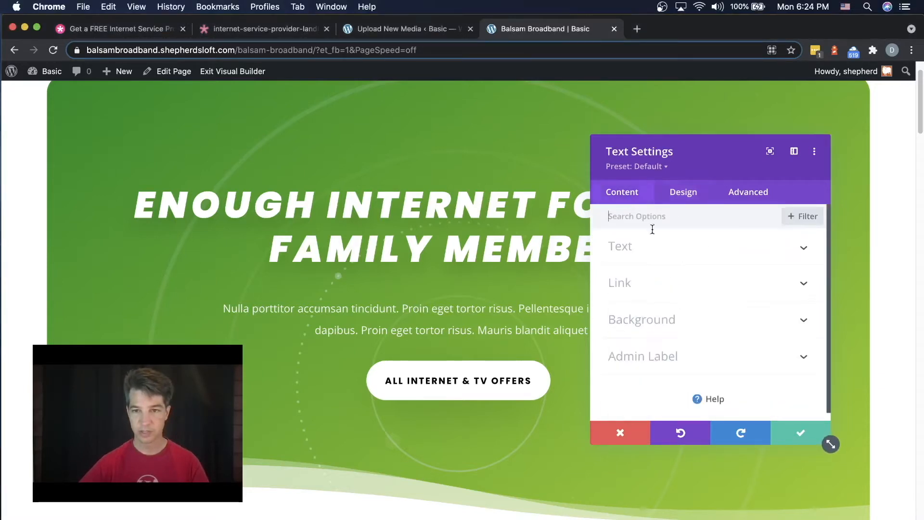
left_click(615, 256)
left_click(655, 332)
left_click(659, 335)
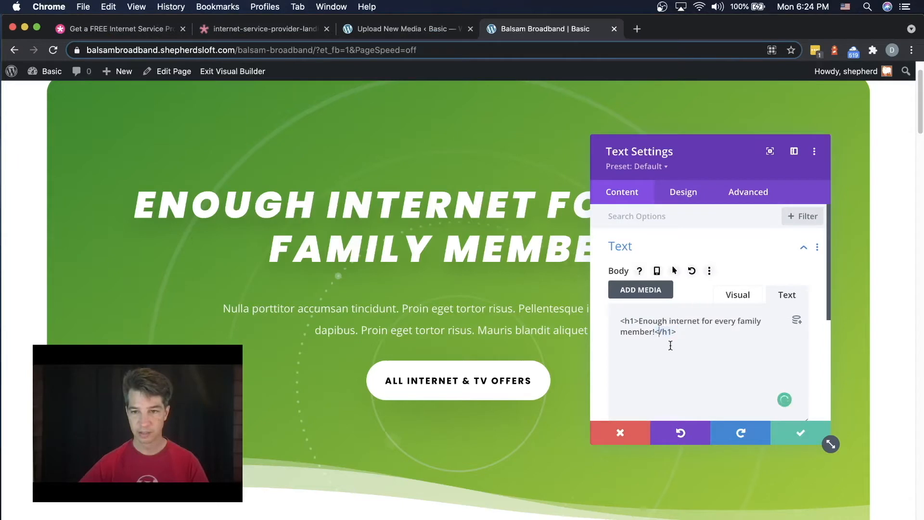
left_click(801, 433)
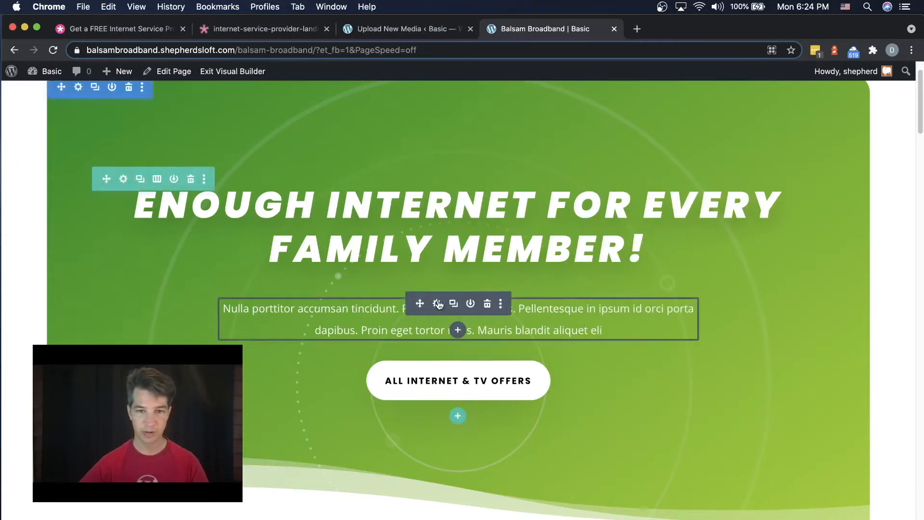
Step: Replace the placeholder paragraph below the hero heading with "Balsam Broadband"
left_click(437, 303)
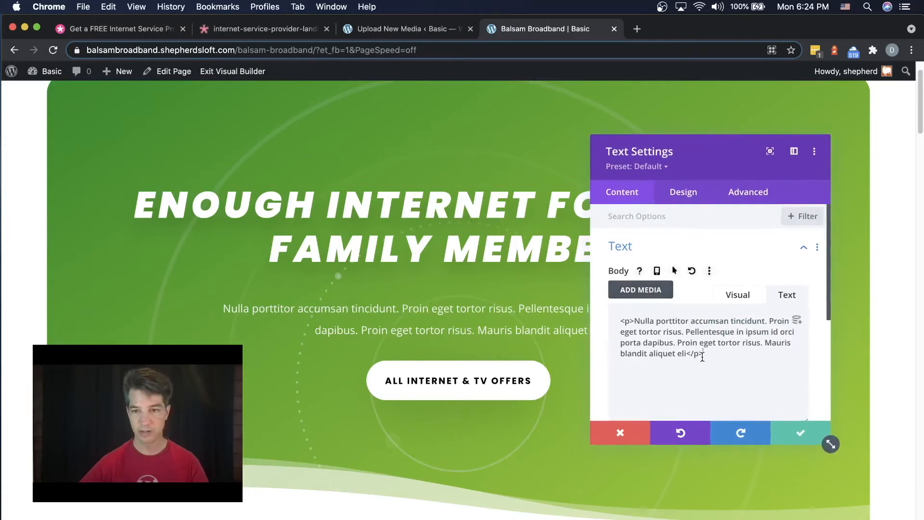
left_click_drag(716, 358, 607, 324)
type("Balsam Broadband")
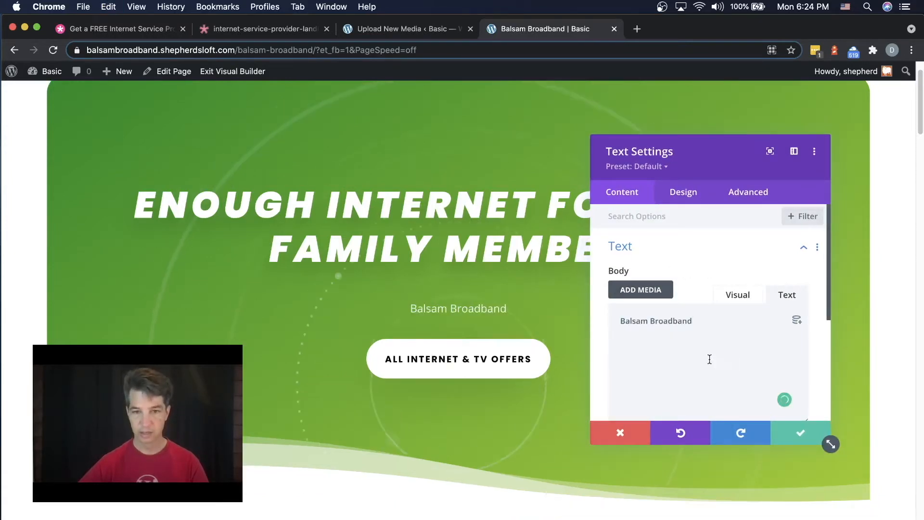
Step: Look through the heading and body text design options of the hero paragraph module
left_click(687, 203)
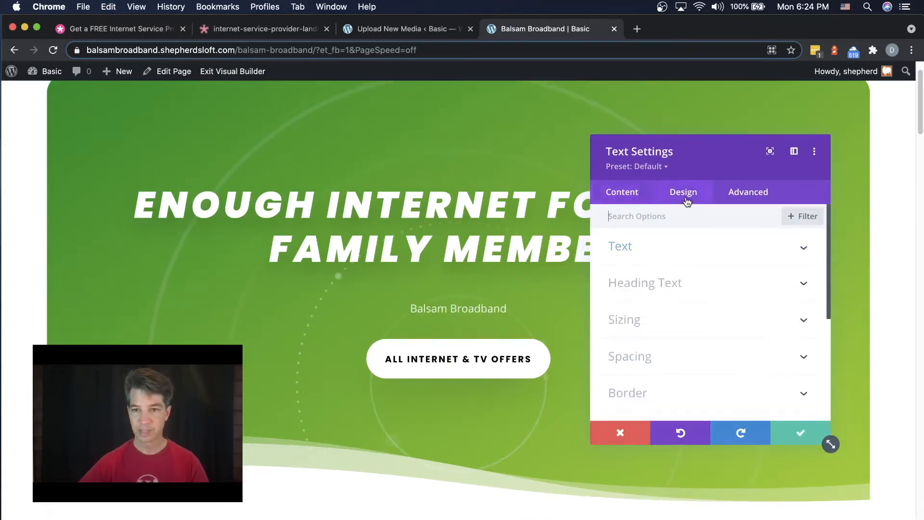
left_click(656, 284)
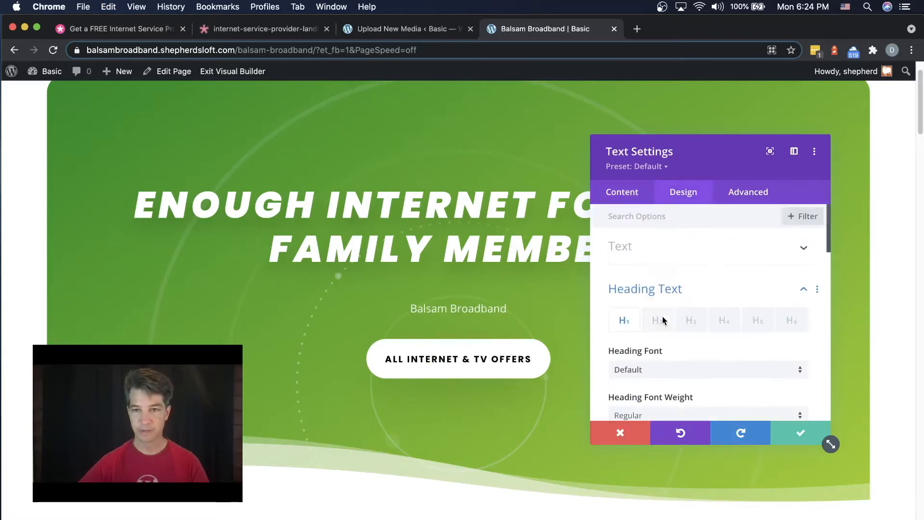
left_click(630, 251)
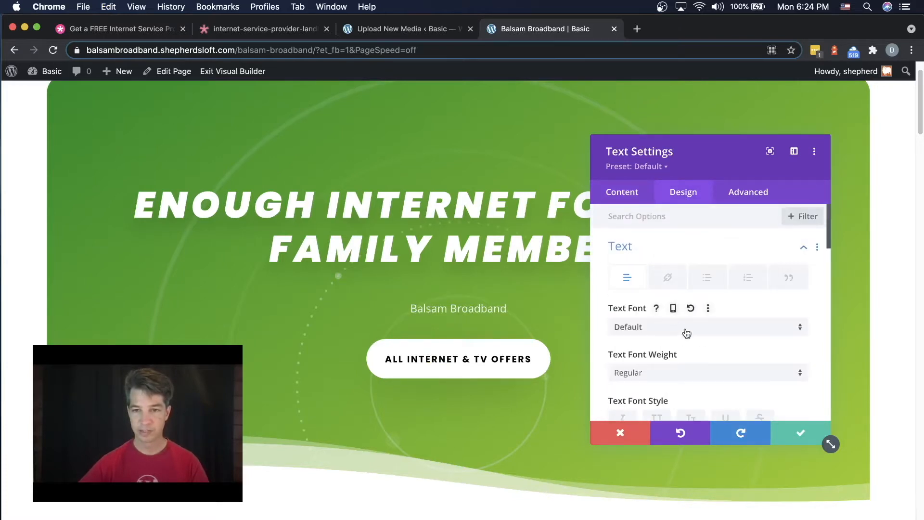
scroll(687, 335, "down", 3)
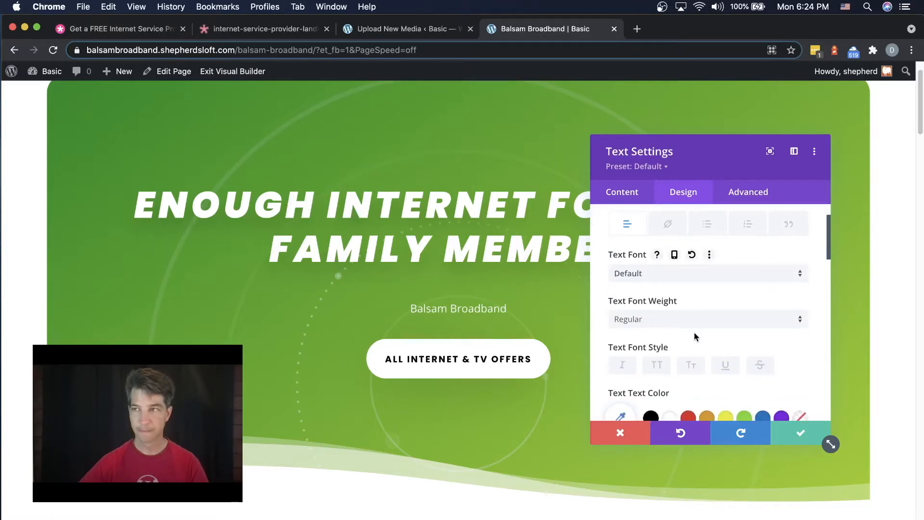
scroll(692, 336, "down", 3)
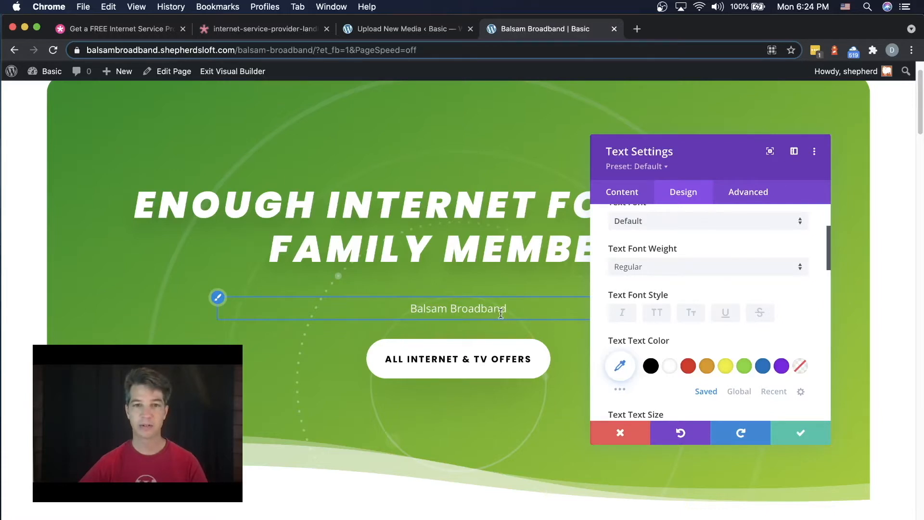
scroll(652, 295, "up", 5)
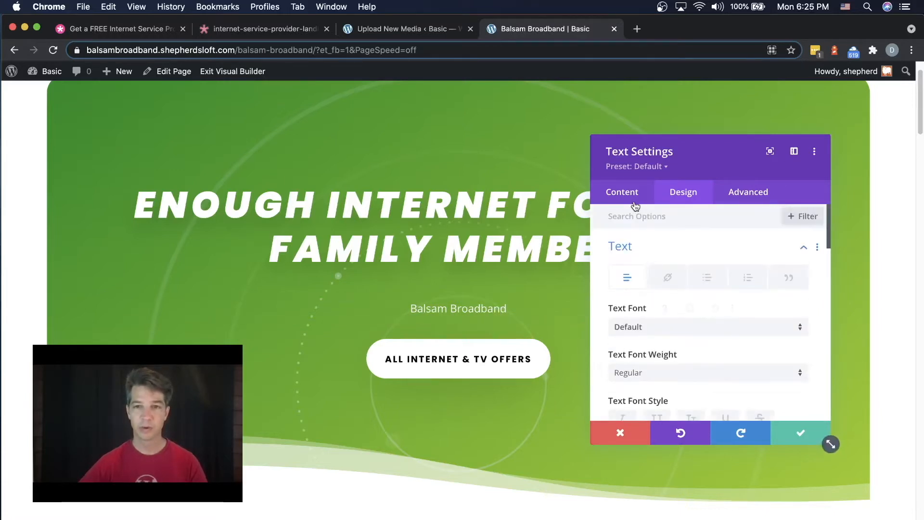
Step: Rewrite the hero paragraph as "Broadband Internet access for the Balsam Mountain Area in North Carolina."
left_click(626, 195)
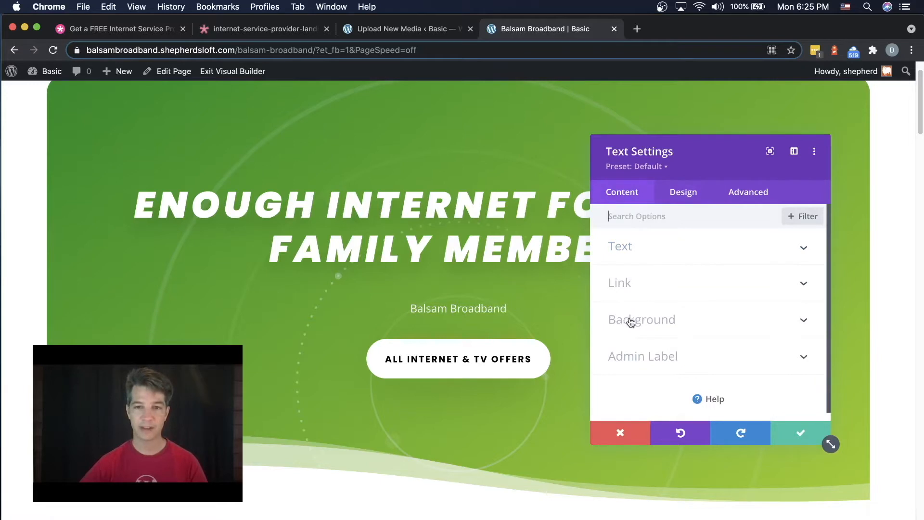
left_click(627, 249)
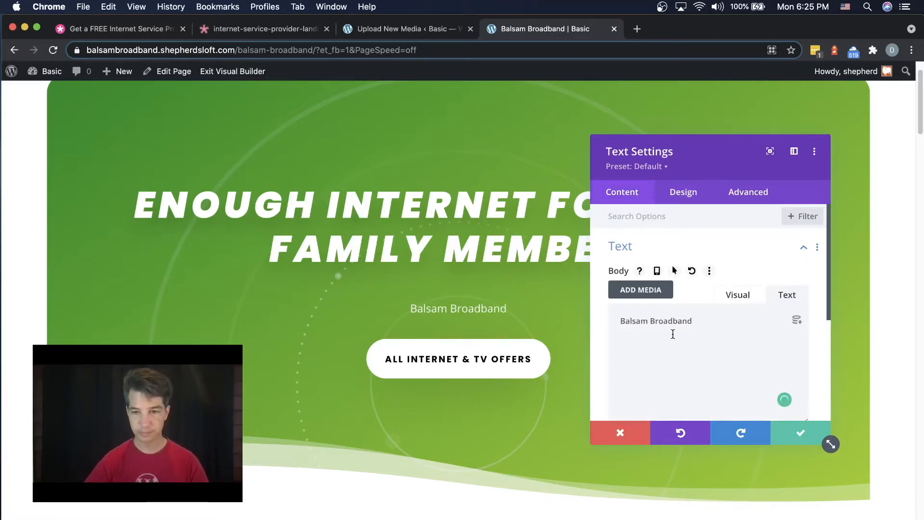
key("alt+shift+Left")
key("BackSpace")
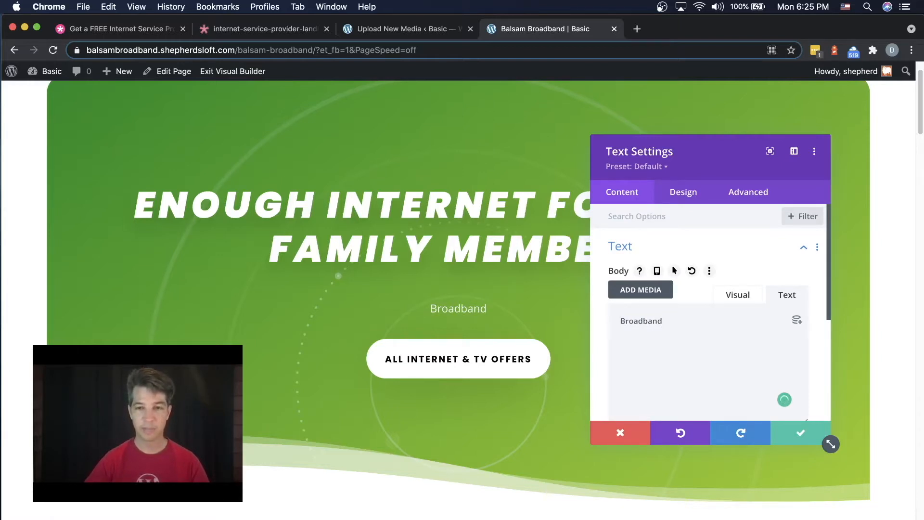
type("Int")
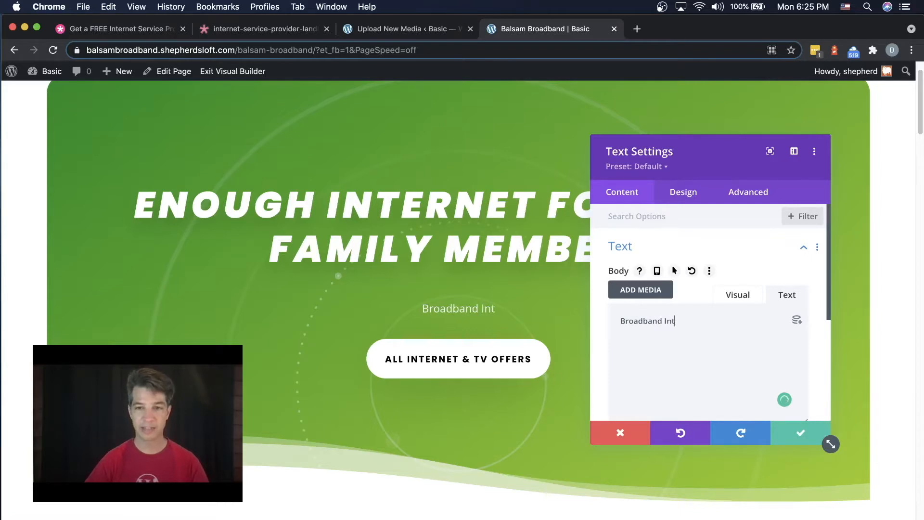
type("ernet ")
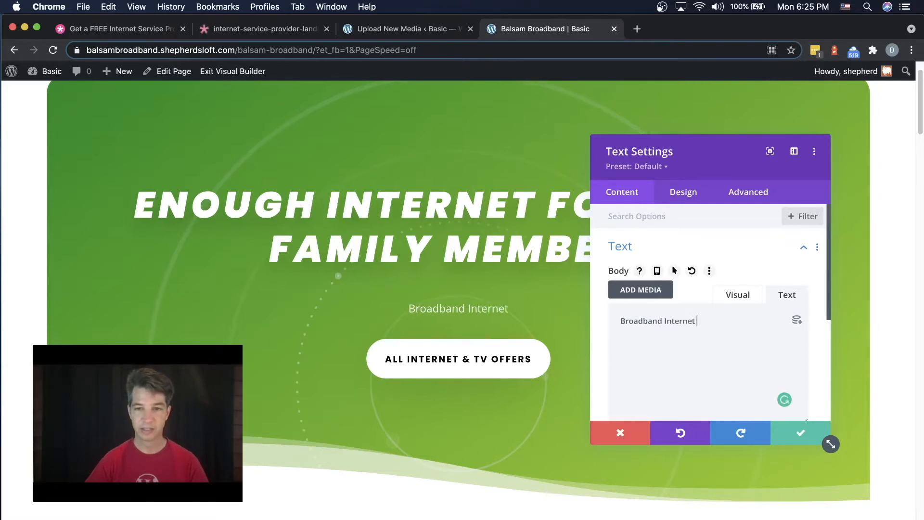
type("access for the ")
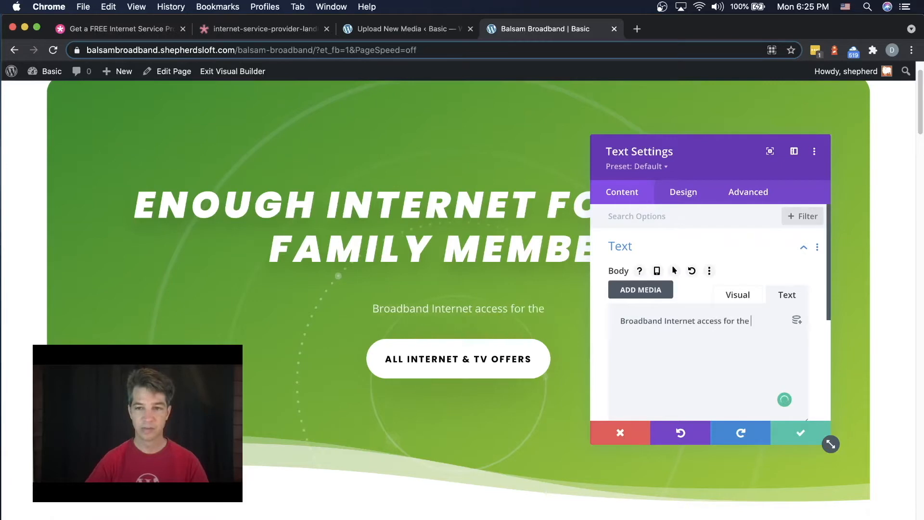
type("Bl")
key("BackSpace")
type("a")
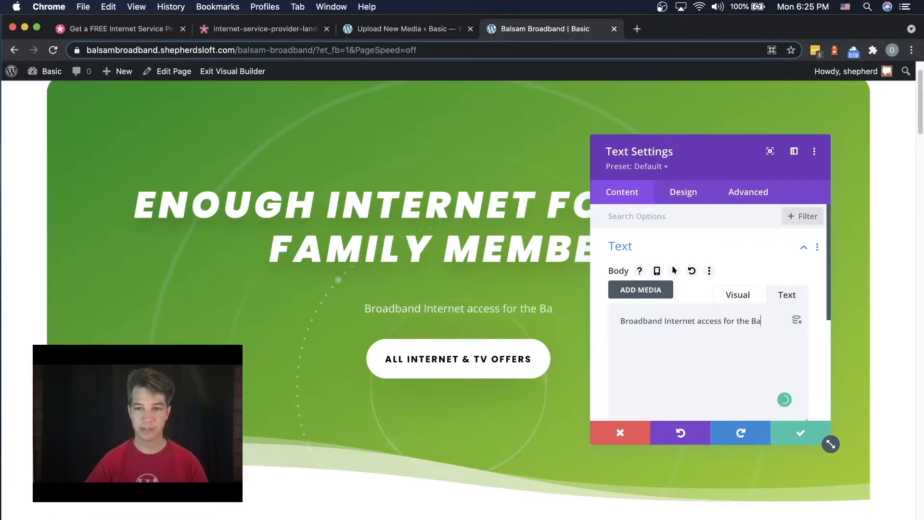
type("lsam Mountain ")
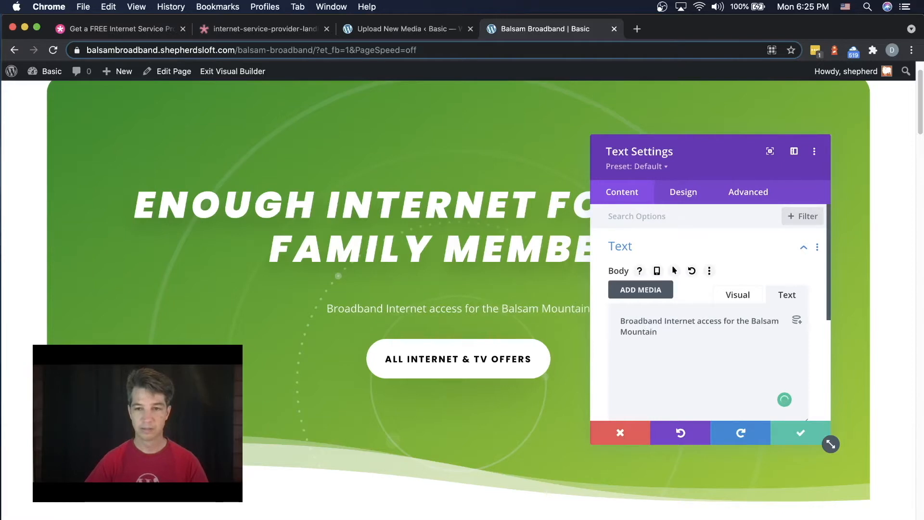
type("Area")
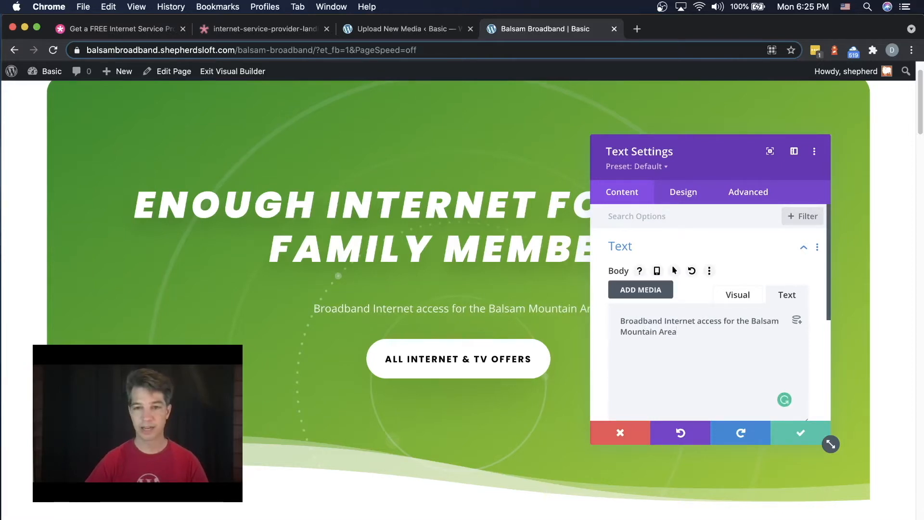
type(" in North")
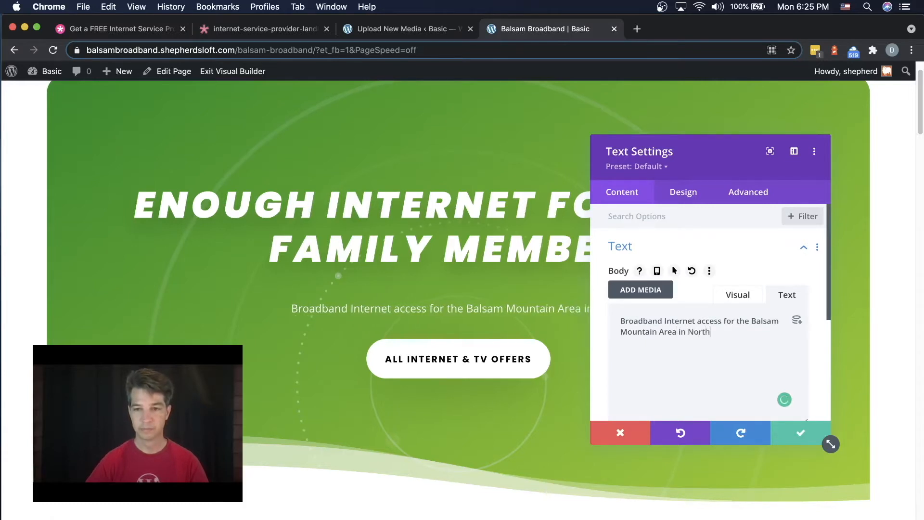
type(" Caroli")
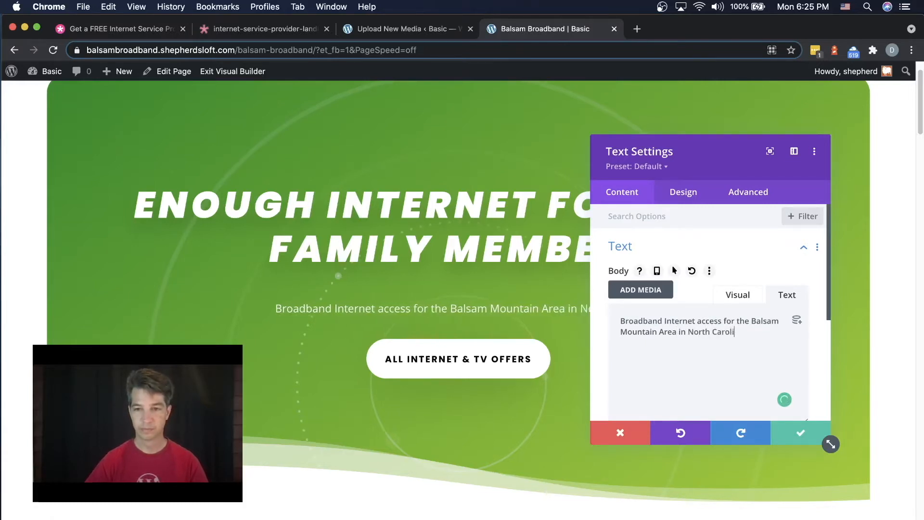
type("na.")
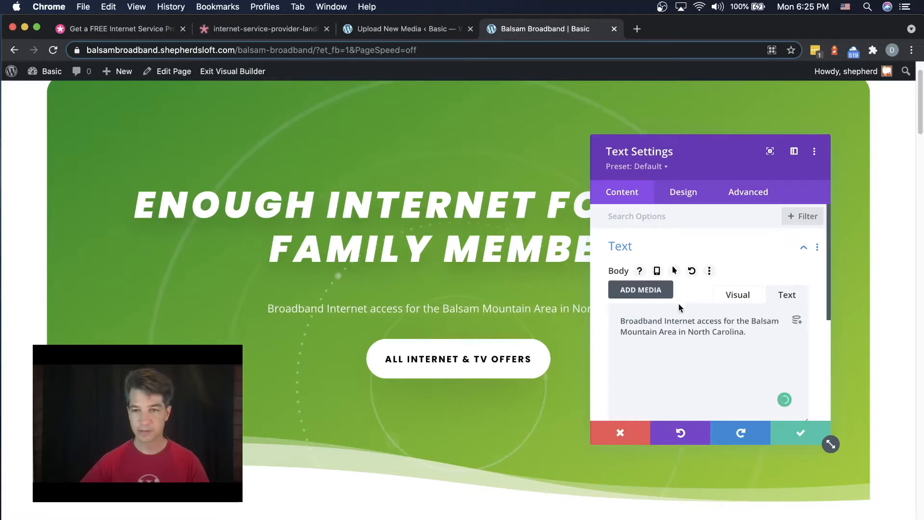
left_click(732, 296)
Step: Set the hero paragraph's desktop text size to 21px and save the text module's settings
left_click(683, 192)
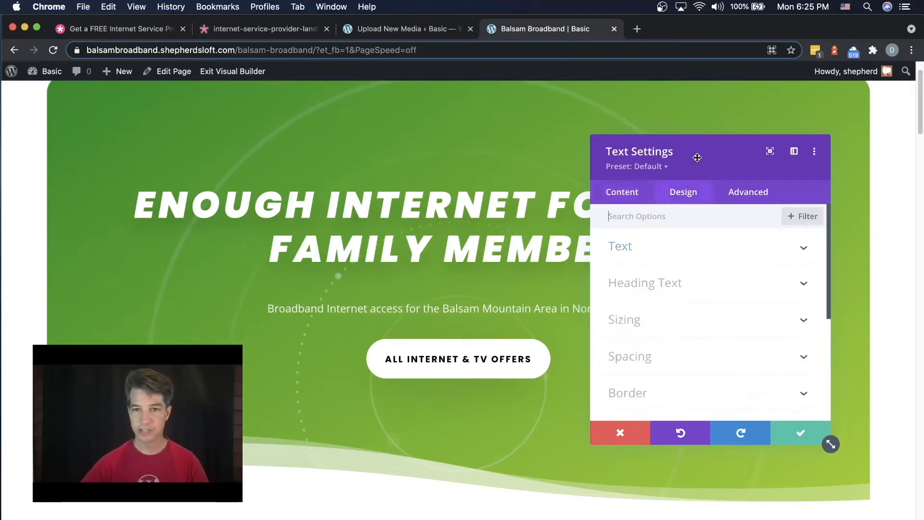
left_click_drag(698, 155, 730, 133)
left_click(674, 210)
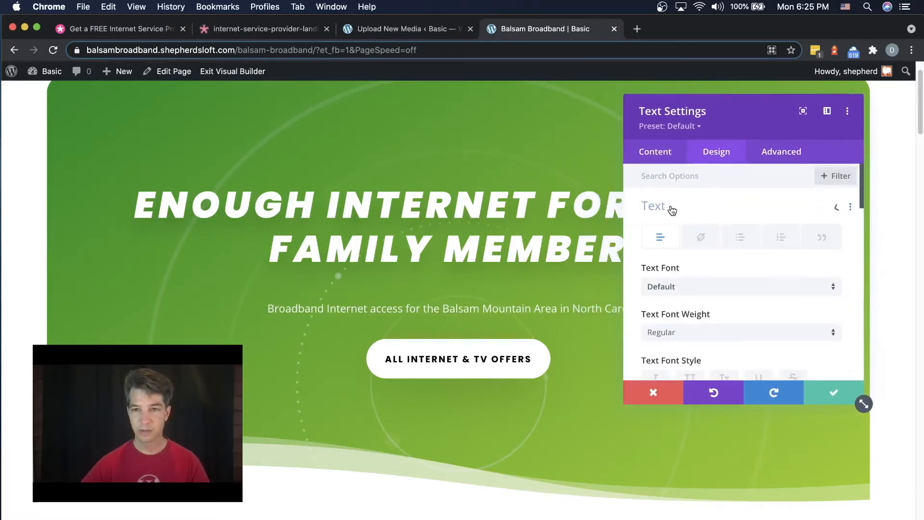
scroll(726, 305, "down", 5)
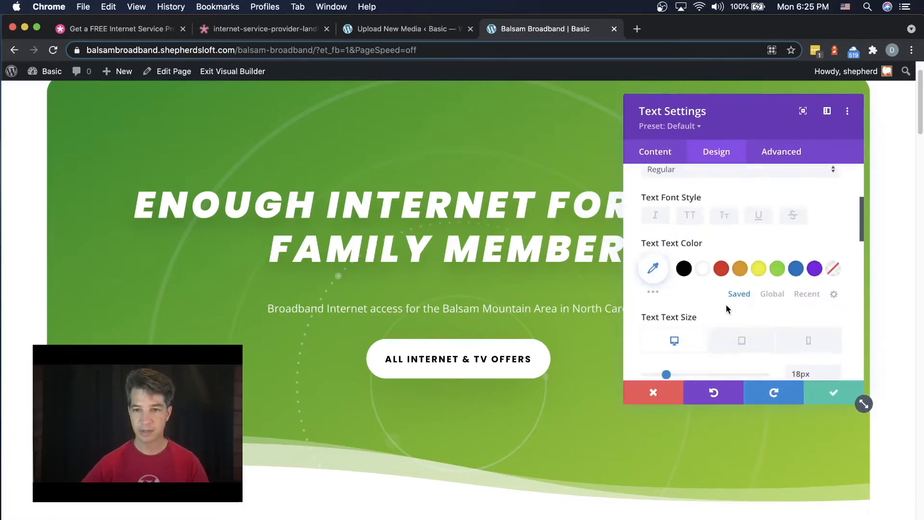
scroll(727, 308, "down", 2)
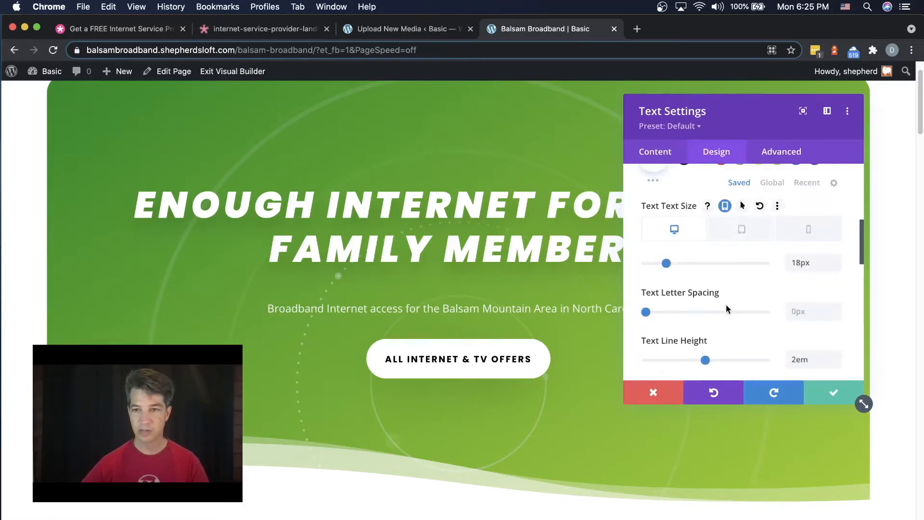
left_click(836, 260)
left_click(836, 259)
left_click(836, 260)
left_click(836, 260)
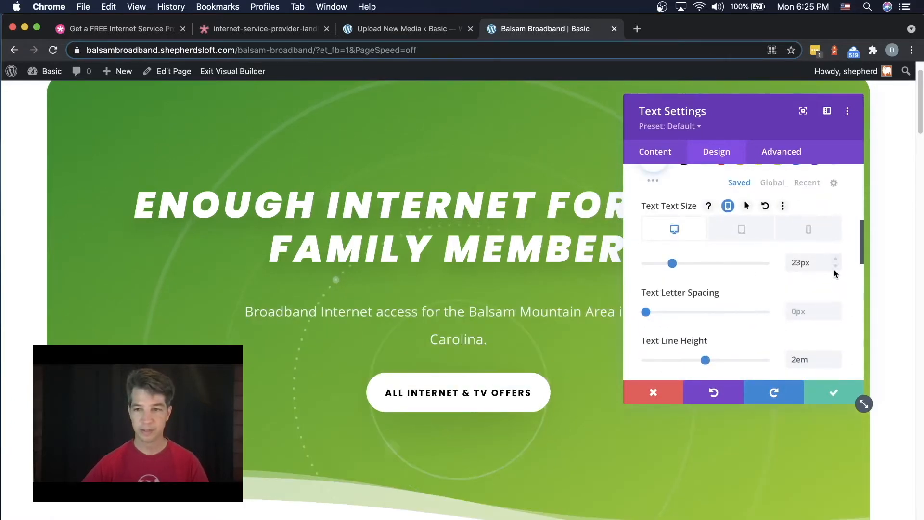
left_click(836, 266)
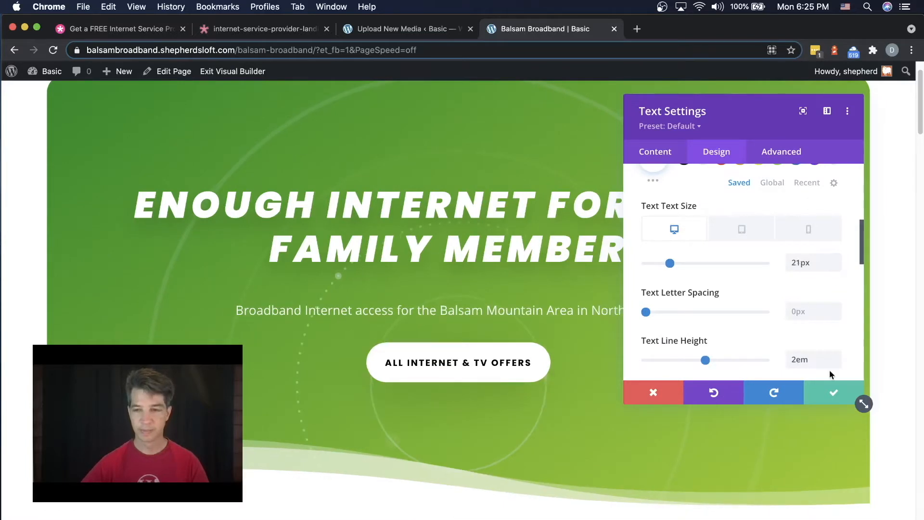
left_click(835, 397)
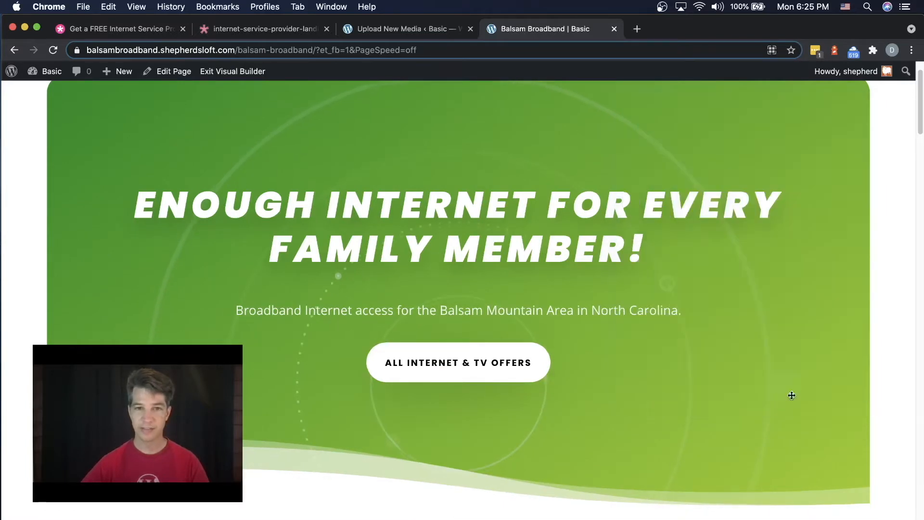
Step: Change the hero button's text to "Get Balsam Broadband Updates" and save the button settings
scroll(653, 399, "up", 1)
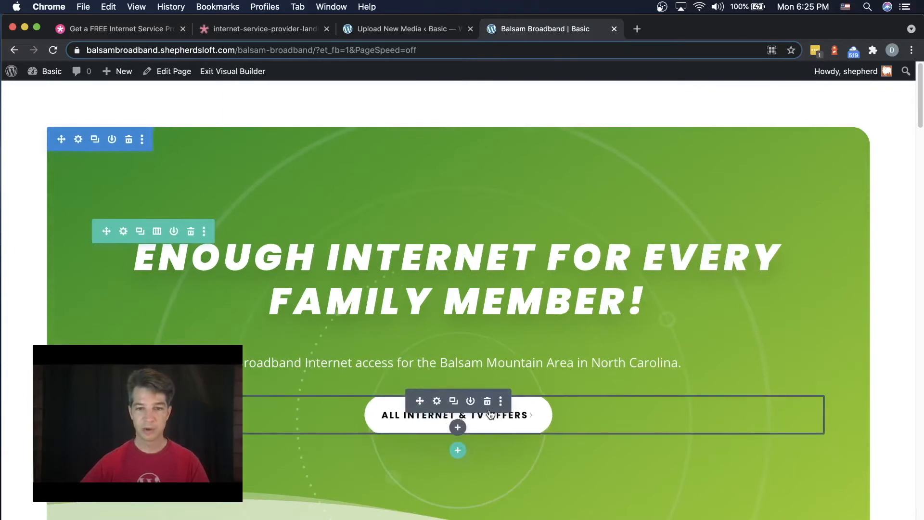
left_click(436, 402)
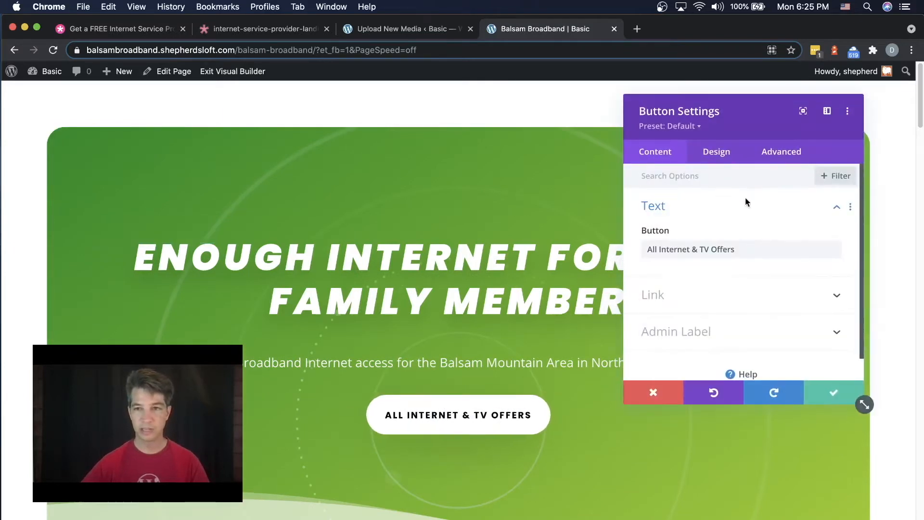
left_click(749, 248)
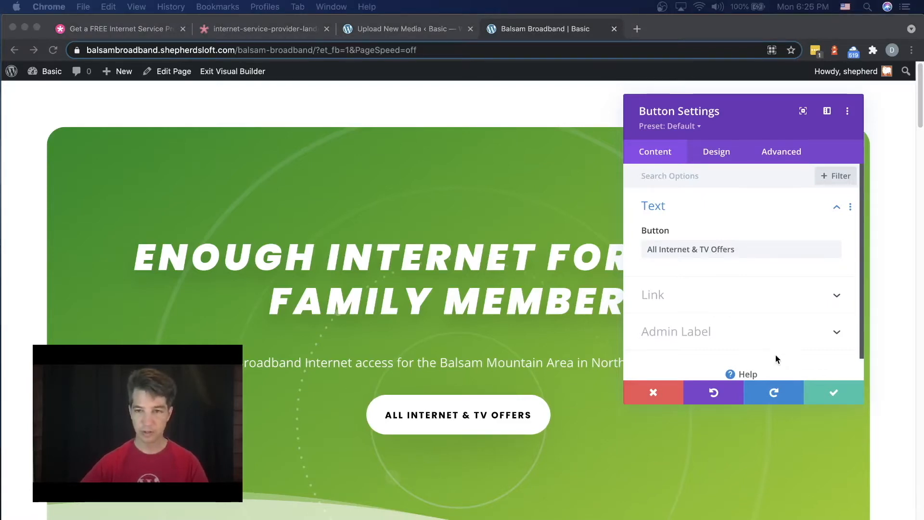
left_click(684, 249)
key("super+a")
type("Get Balsam Broadband Updates")
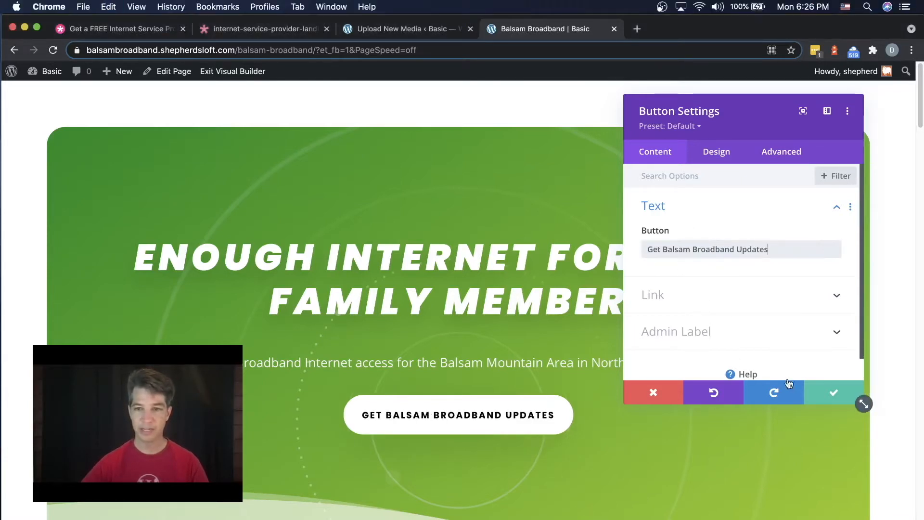
left_click(837, 396)
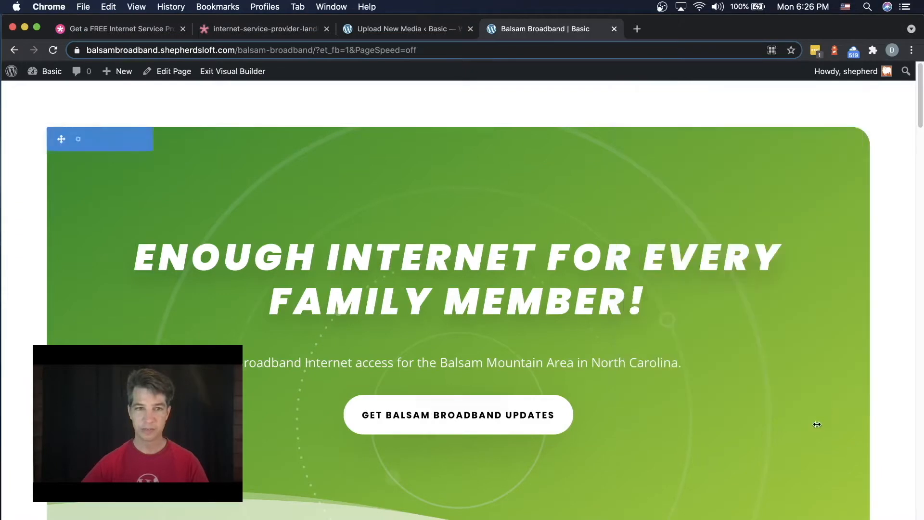
Step: Set the hero section's background image to family-sharing-internet.jpg from the media library and save the section settings
left_click(79, 141)
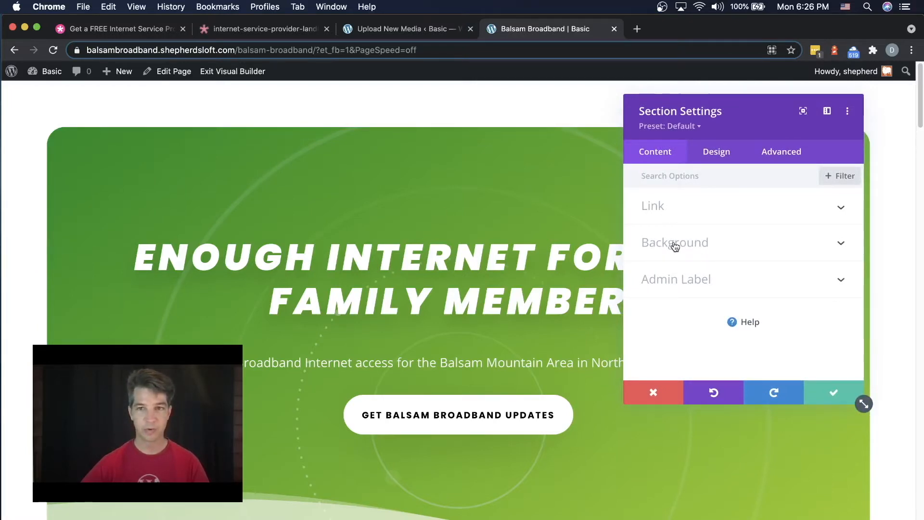
left_click(698, 247)
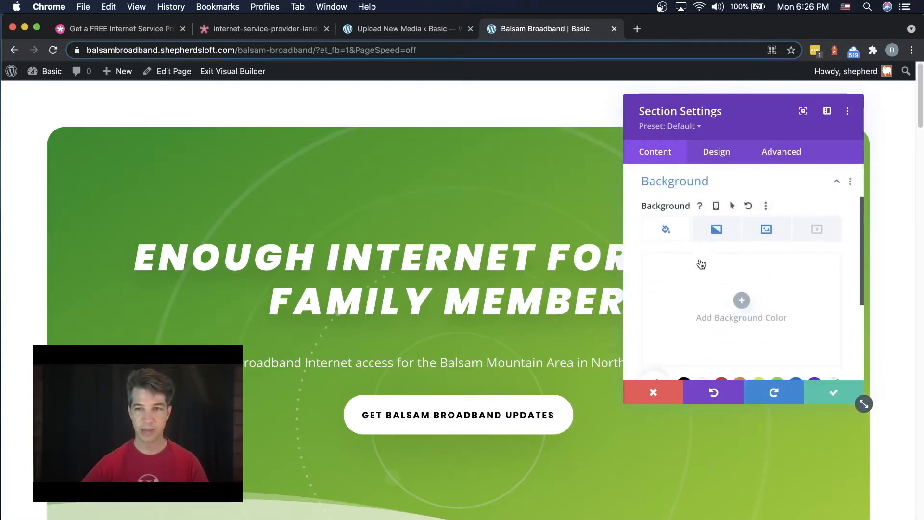
left_click(768, 234)
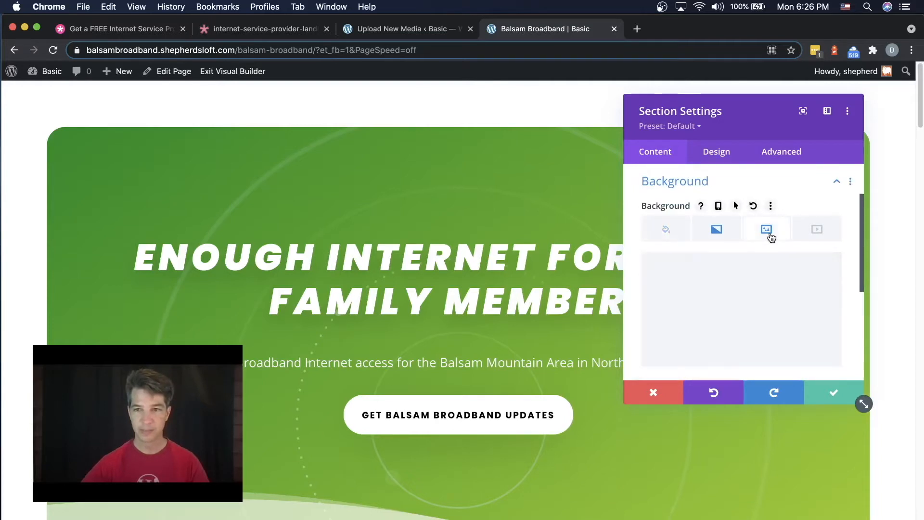
mouse_move(750, 307)
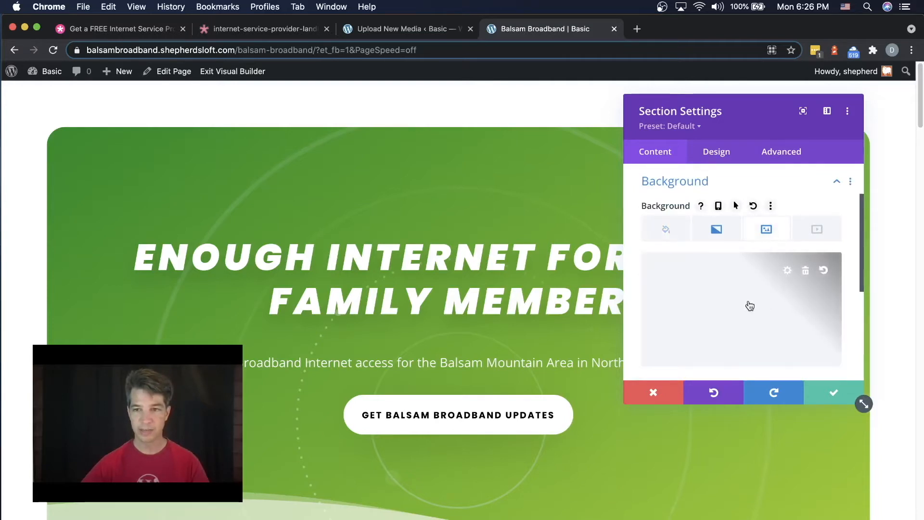
left_click(788, 272)
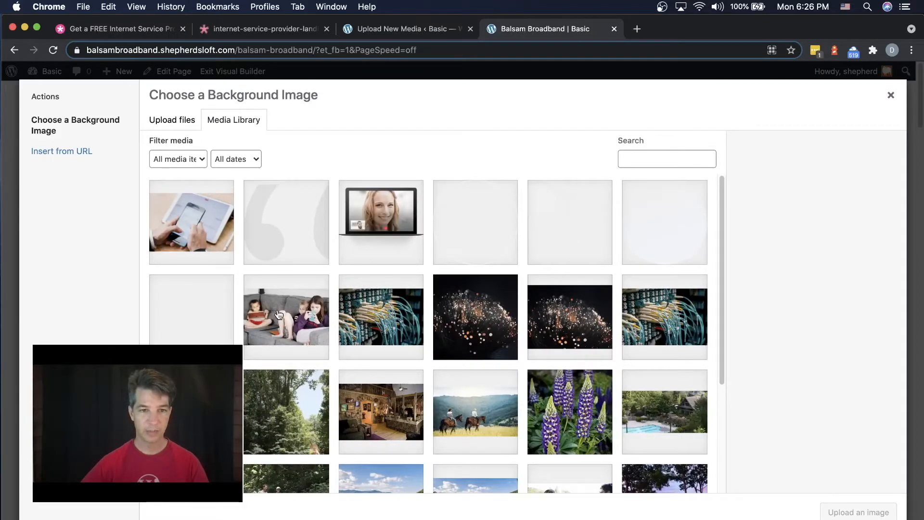
left_click(279, 314)
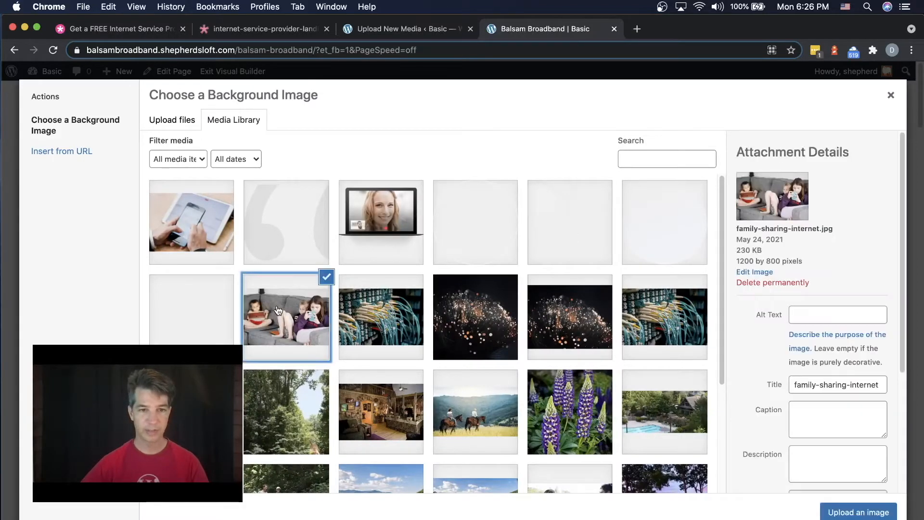
left_click(860, 513)
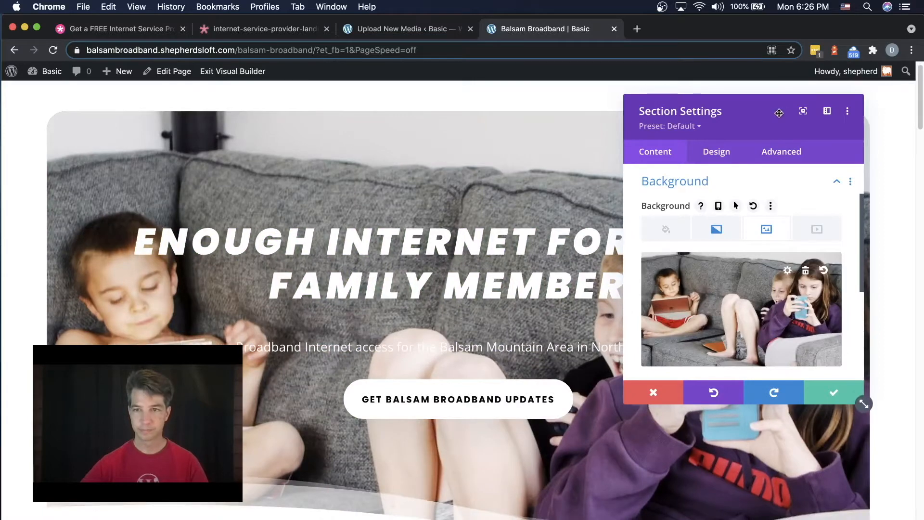
left_click_drag(779, 113, 838, 179)
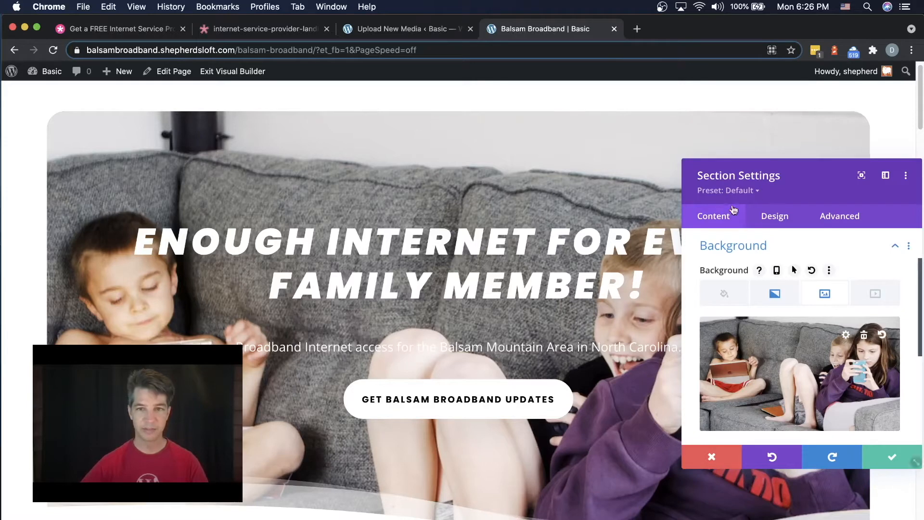
left_click_drag(799, 176, 755, 157)
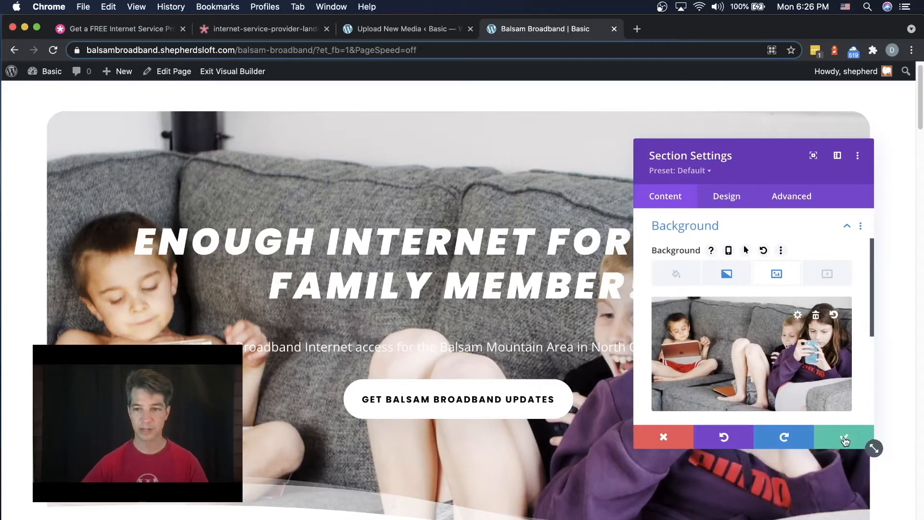
left_click(845, 439)
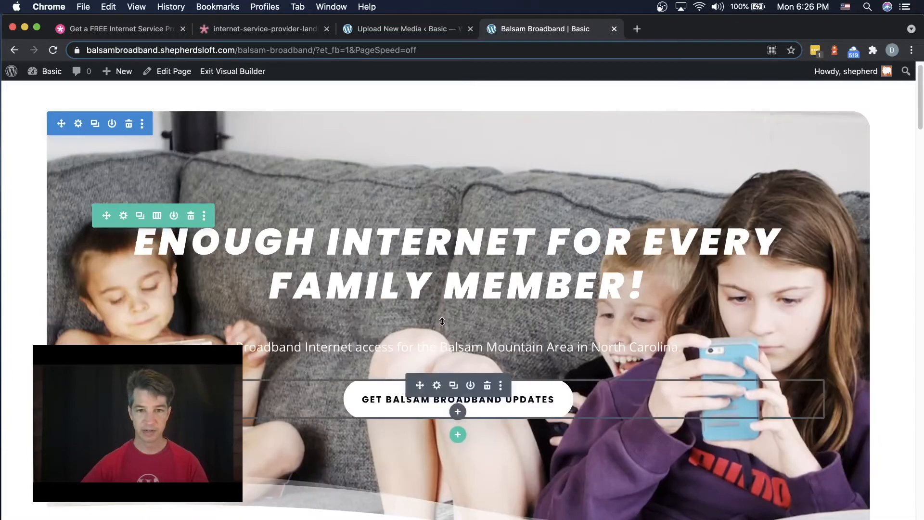
Step: Set the text color of the hero paragraph below the headline to black
left_click(438, 340)
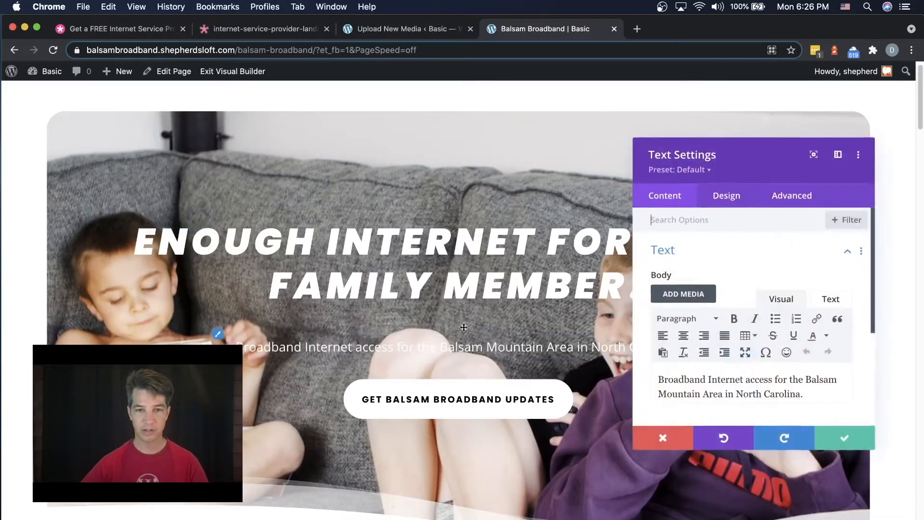
left_click(728, 197)
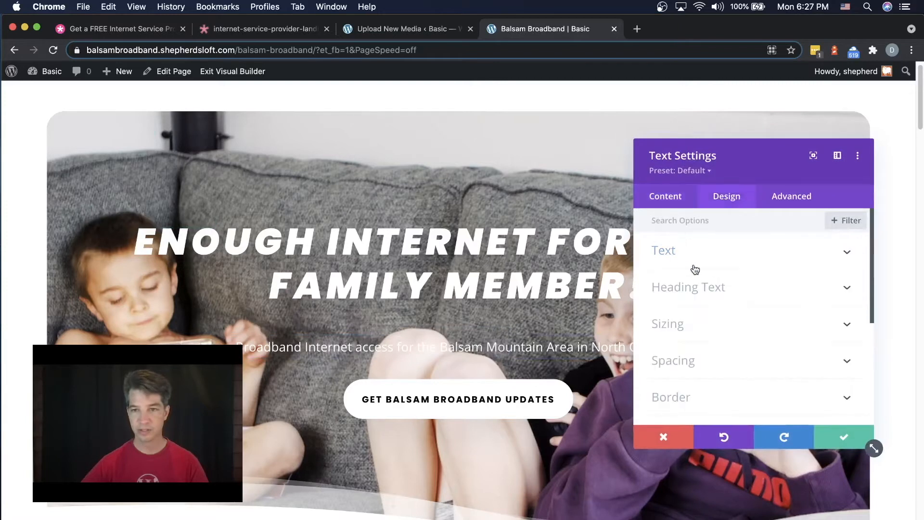
left_click(668, 252)
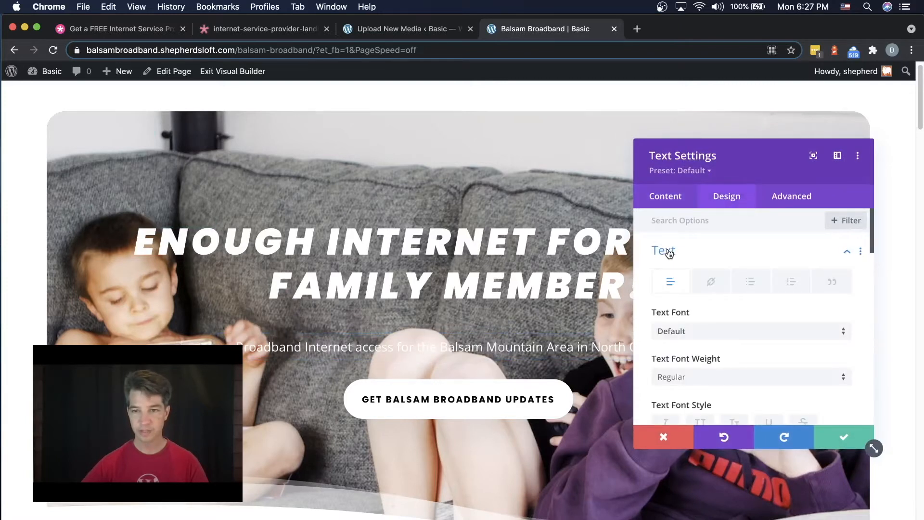
scroll(737, 340, "down", 4)
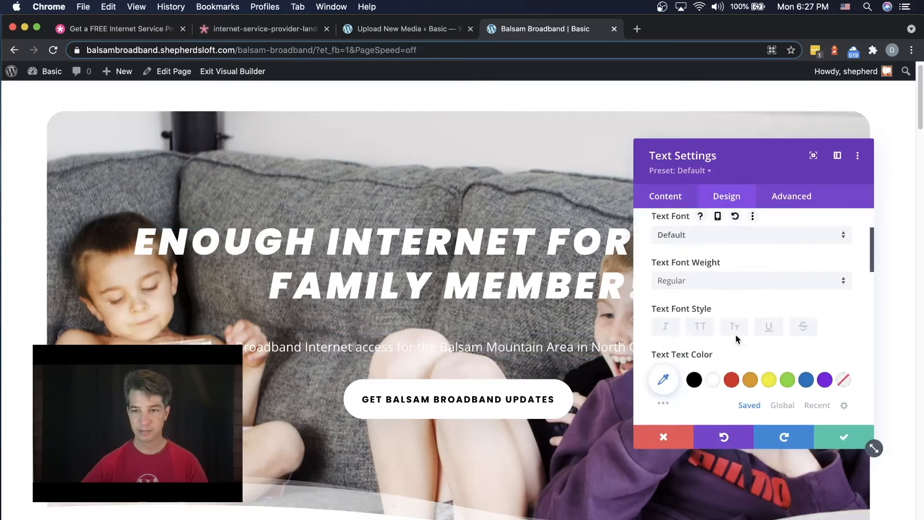
left_click(695, 379)
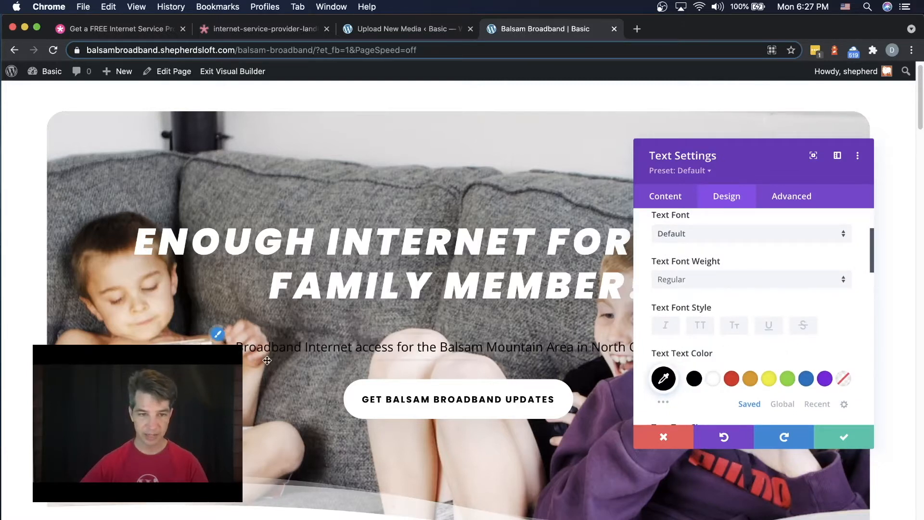
Step: Set the hero paragraph's desktop text size to 27px
scroll(742, 367, "down", 2)
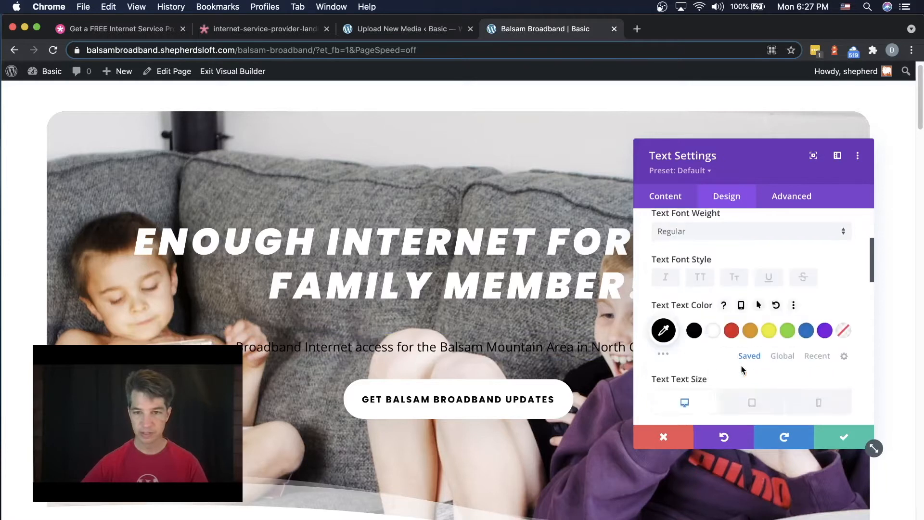
scroll(742, 369, "down", 4)
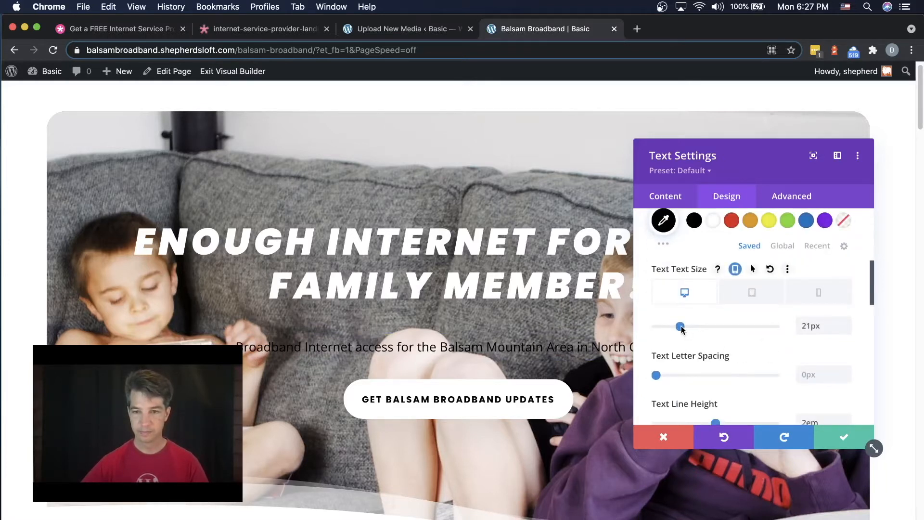
mouse_move(681, 327)
left_mouse_down()
mouse_move(695, 330)
mouse_move(686, 325)
left_mouse_up()
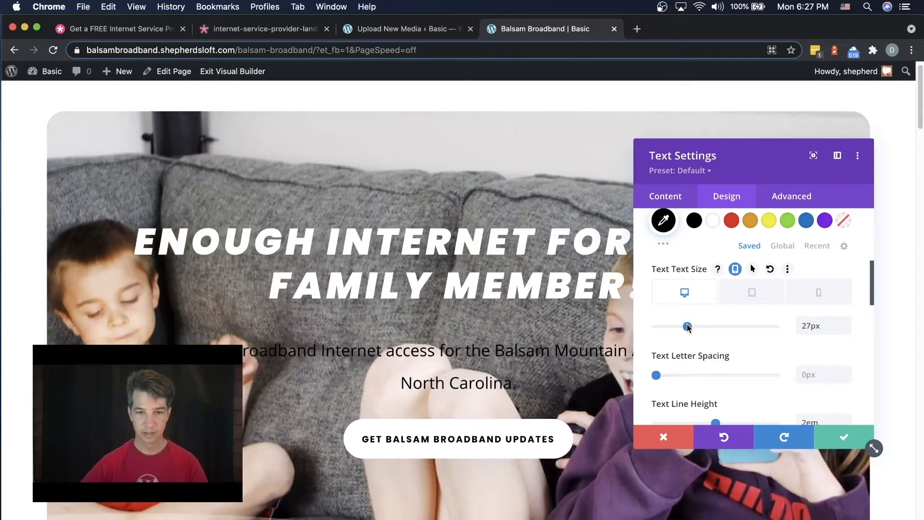
Step: Apply the third text shadow style to the hero paragraph and set the shadow color to white (#ffffff)
scroll(742, 351, "down", 1)
scroll(741, 344, "up", 5)
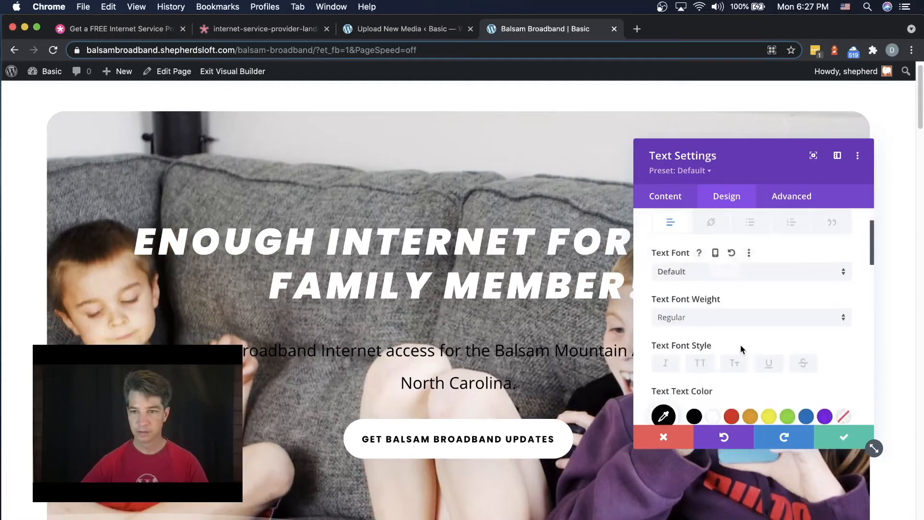
scroll(741, 340, "down", 5)
scroll(743, 332, "down", 4)
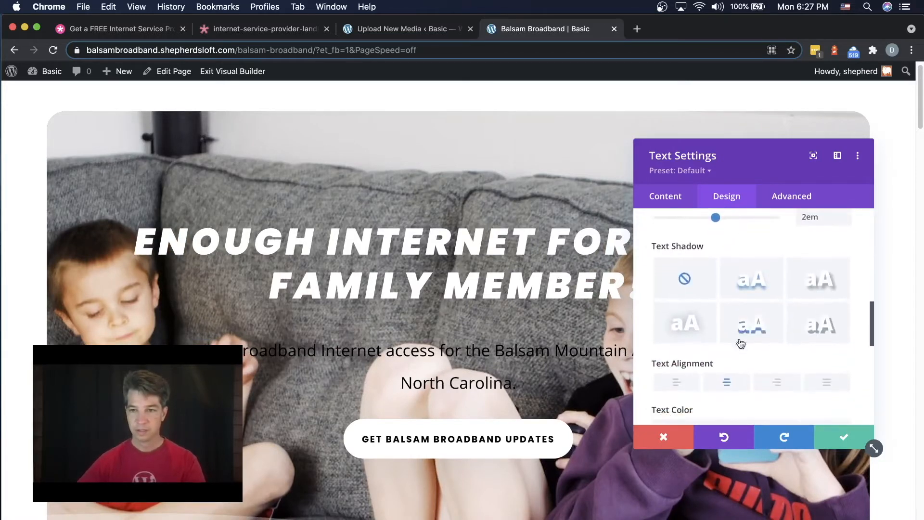
left_click(824, 270)
scroll(778, 324, "down", 5)
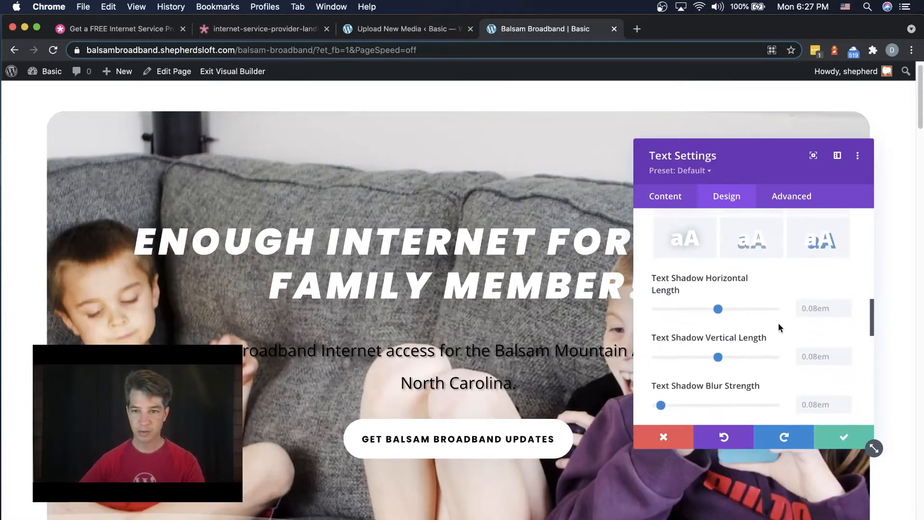
left_click(713, 319)
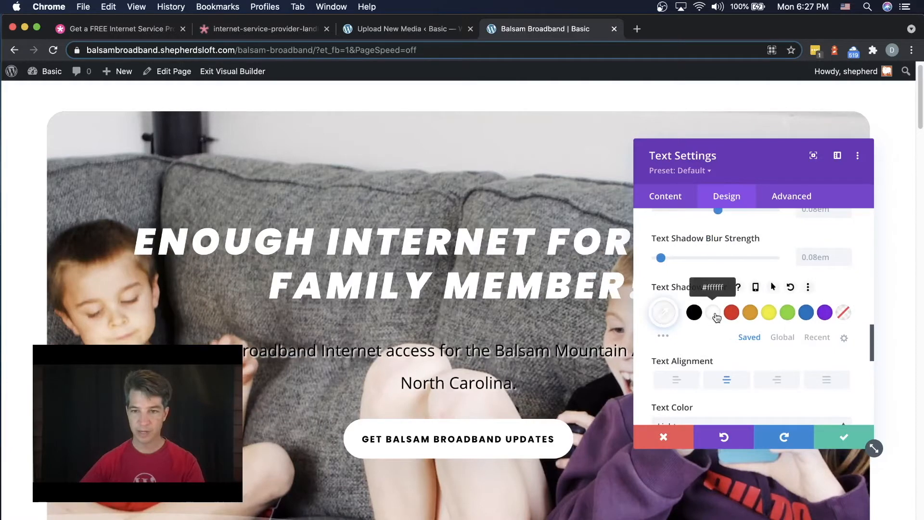
left_click(664, 313)
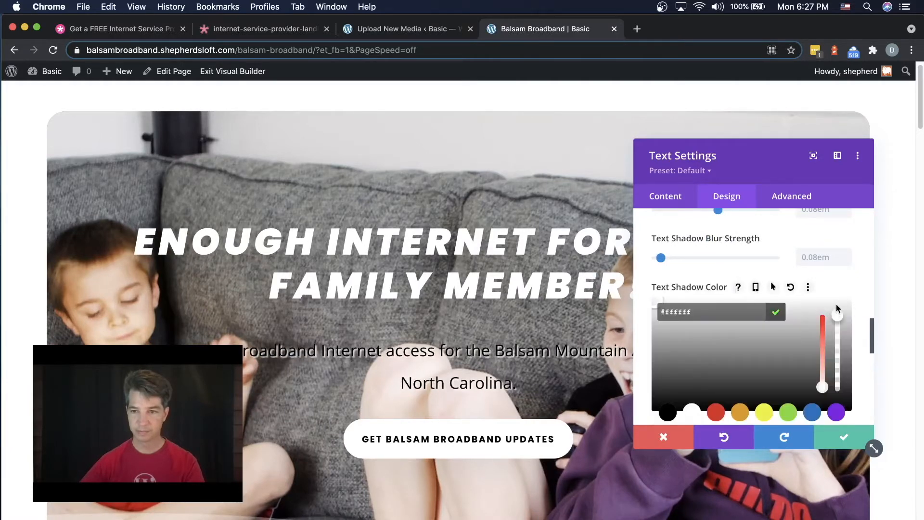
scroll(832, 295, "down", 5)
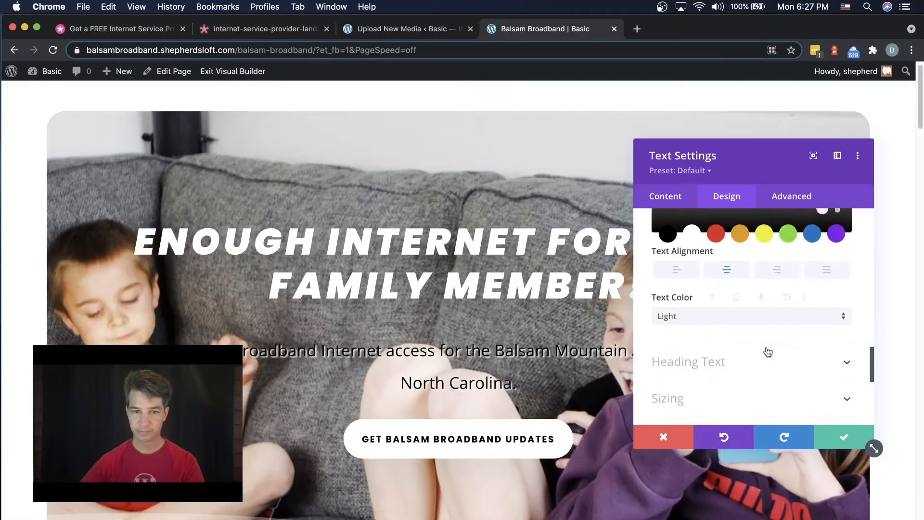
scroll(838, 308, "down", 3)
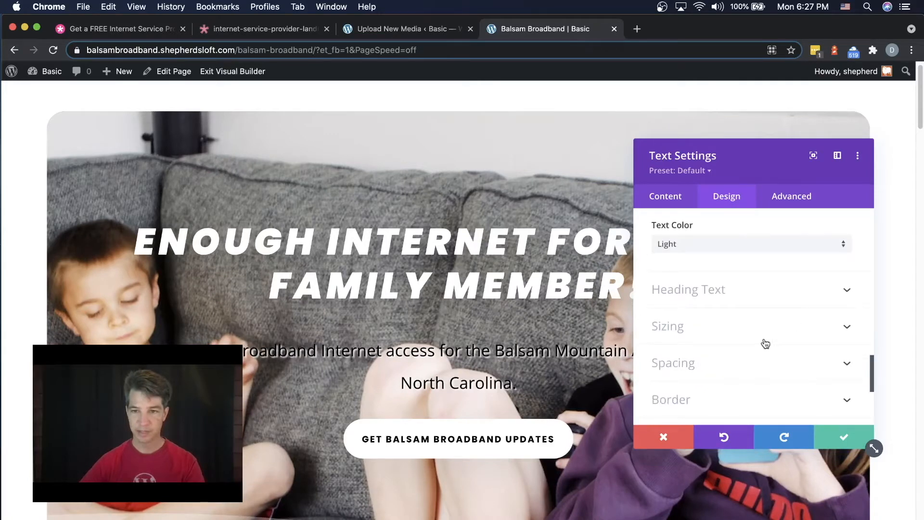
Step: Set the hero paragraph's font weight to Ultra Bold
scroll(766, 343, "up", 5)
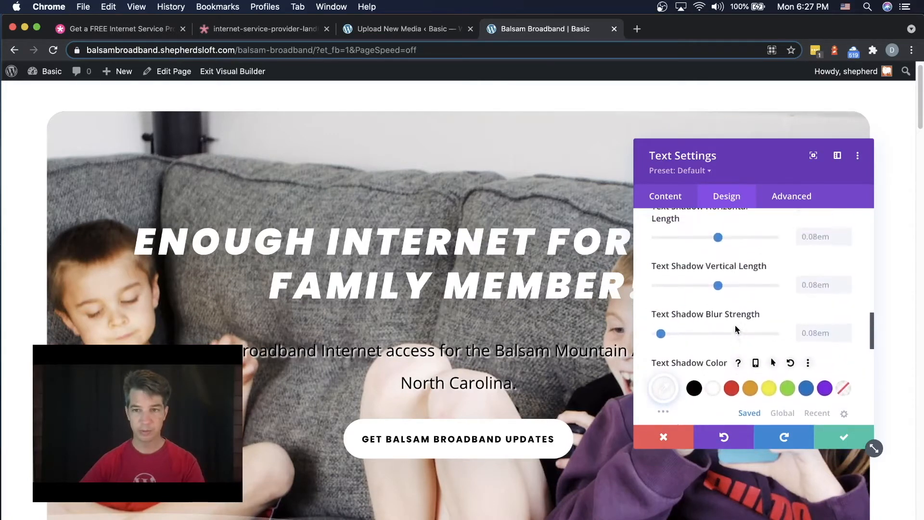
scroll(723, 311, "down", 4)
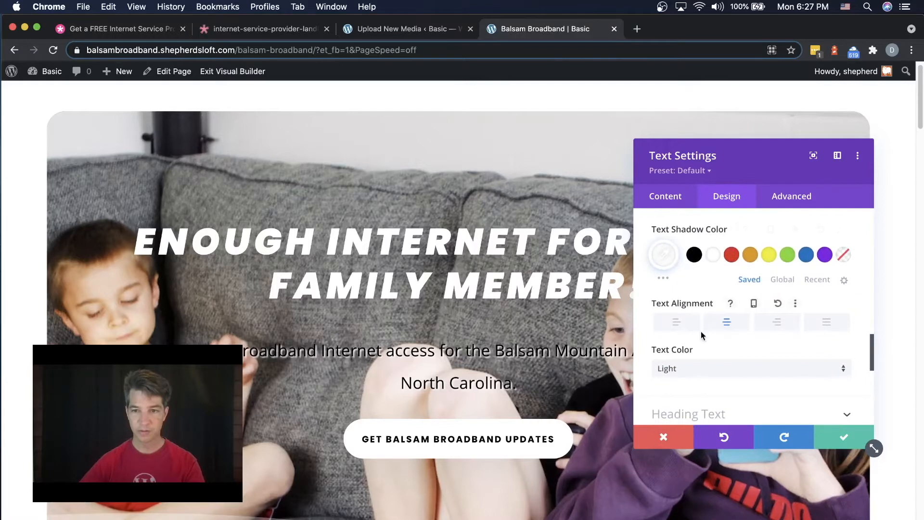
scroll(701, 335, "down", 2)
scroll(712, 362, "up", 6)
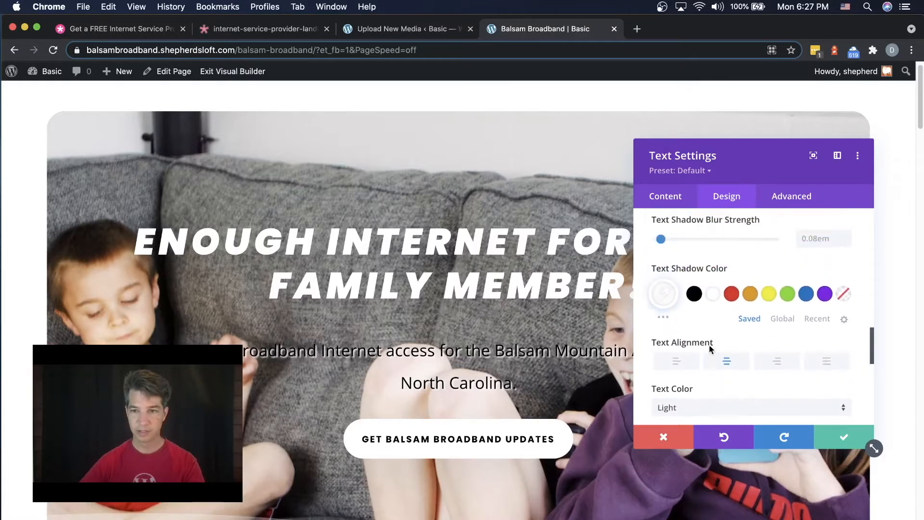
scroll(710, 338, "up", 5)
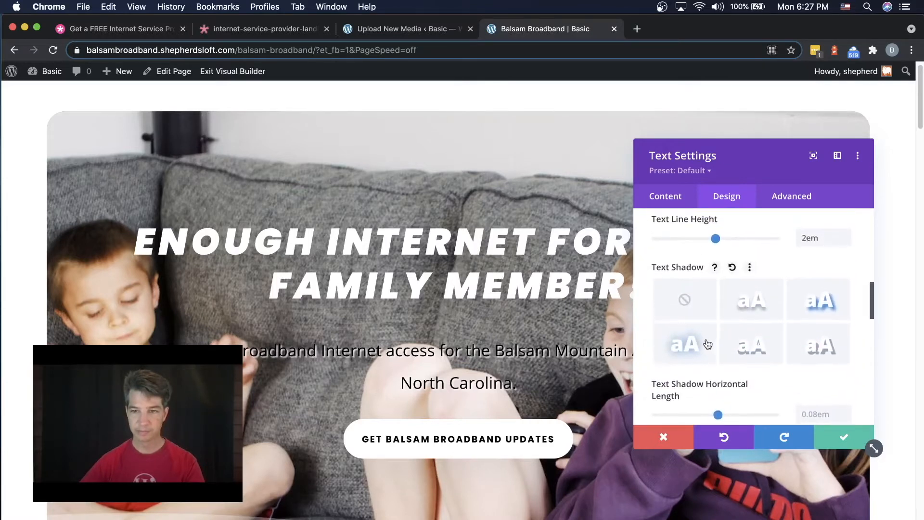
scroll(706, 339, "up", 5)
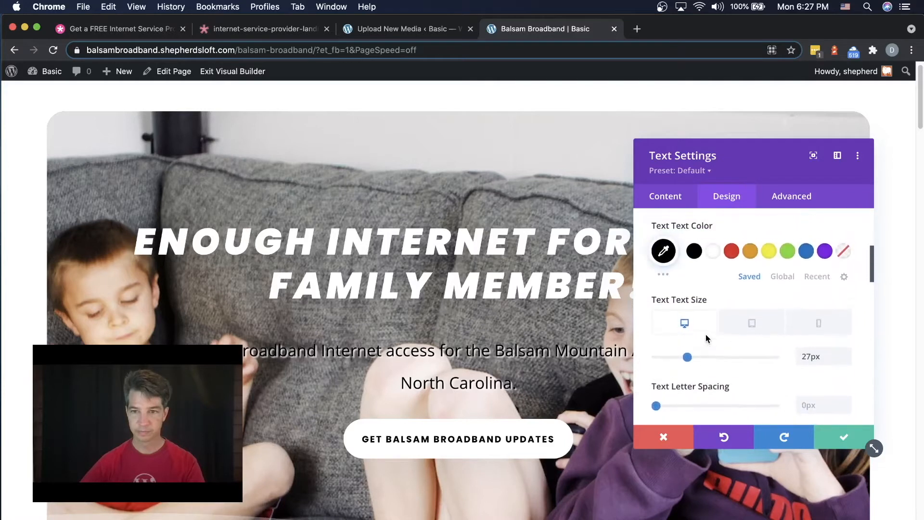
scroll(729, 340, "down", 1)
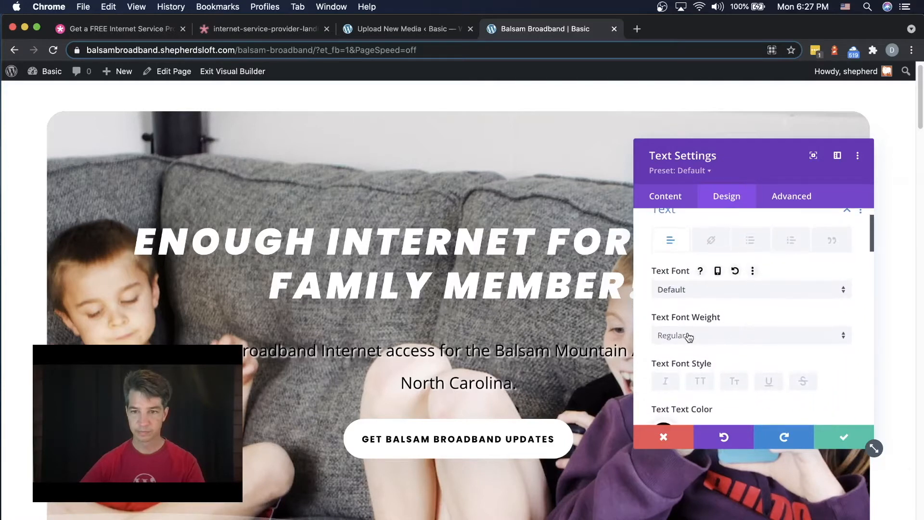
left_click(727, 336)
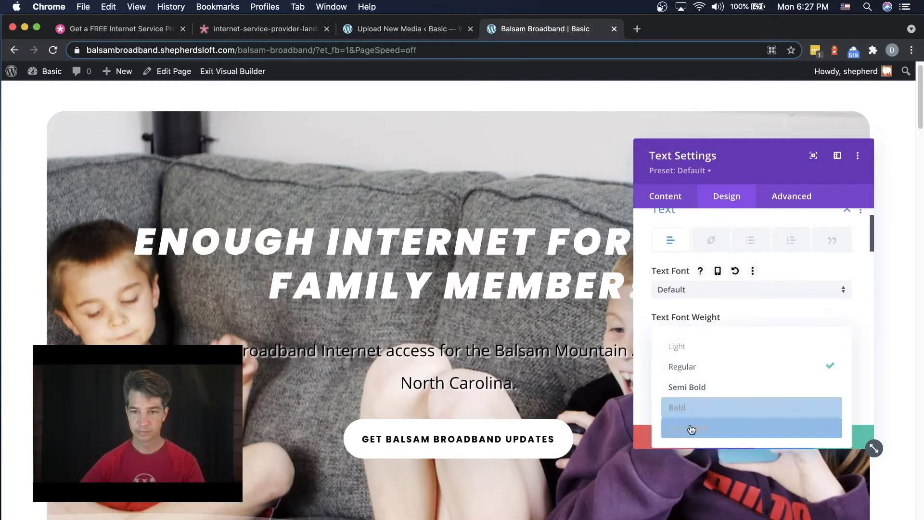
left_click(690, 426)
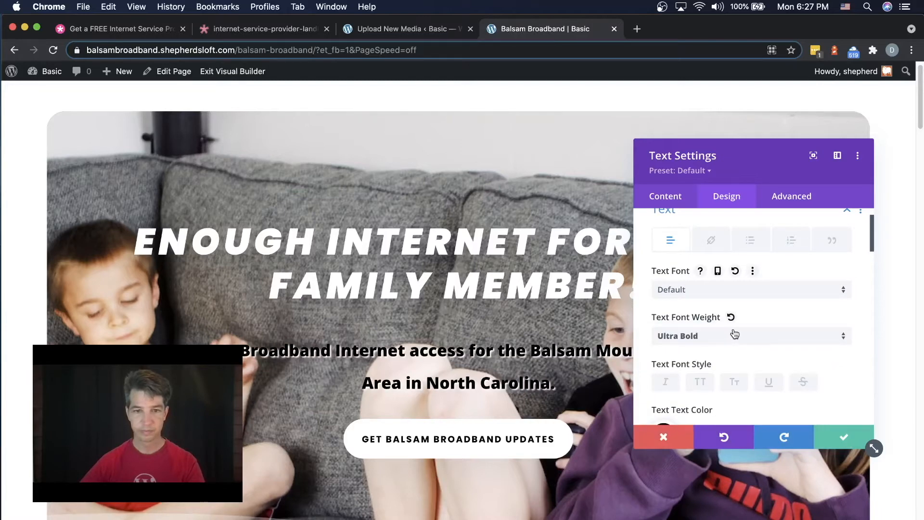
Step: Set the hero paragraph's text shadow blur strength to 0.18em and save the module settings
scroll(752, 345, "down", 3)
scroll(780, 340, "down", 5)
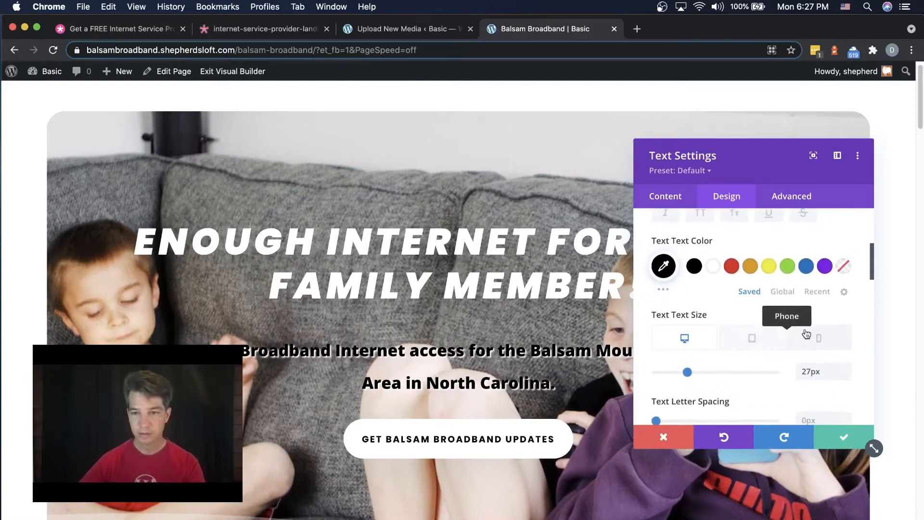
left_click(801, 341)
scroll(770, 346, "down", 3)
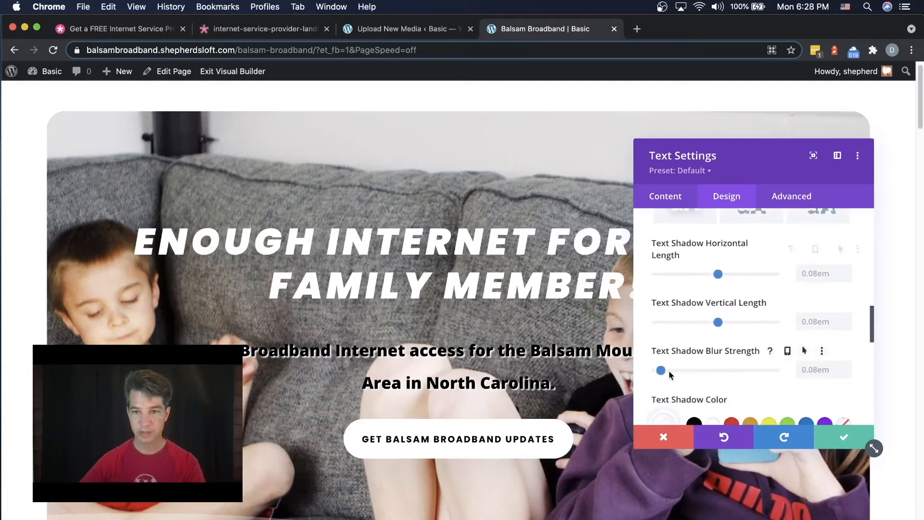
left_click_drag(662, 371, 666, 372)
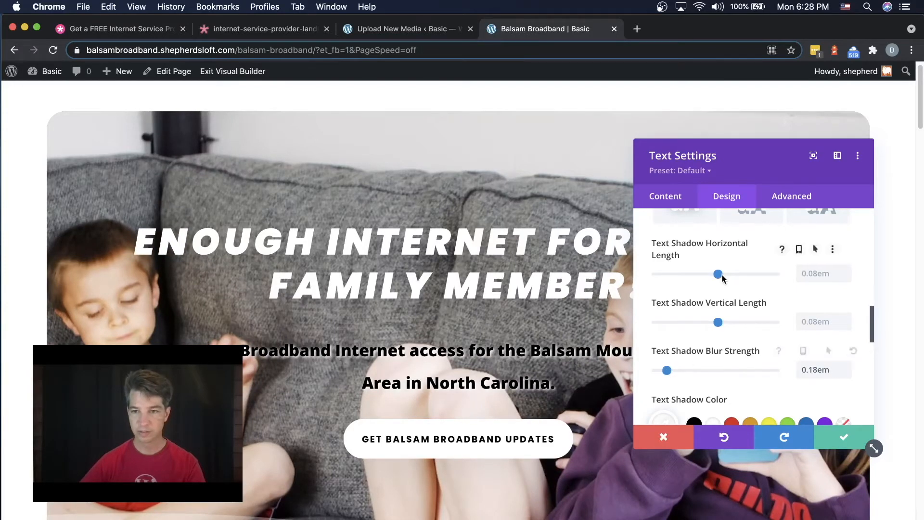
left_click_drag(718, 275, 717, 274)
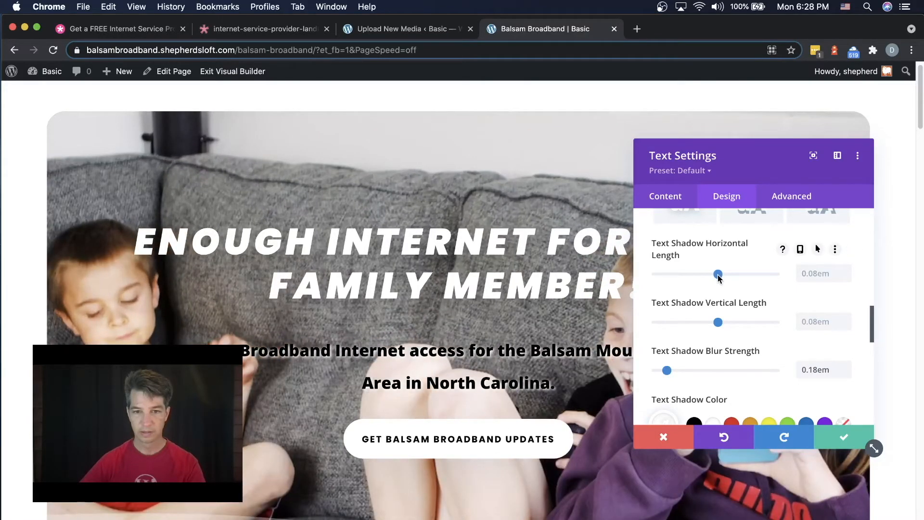
left_click(850, 436)
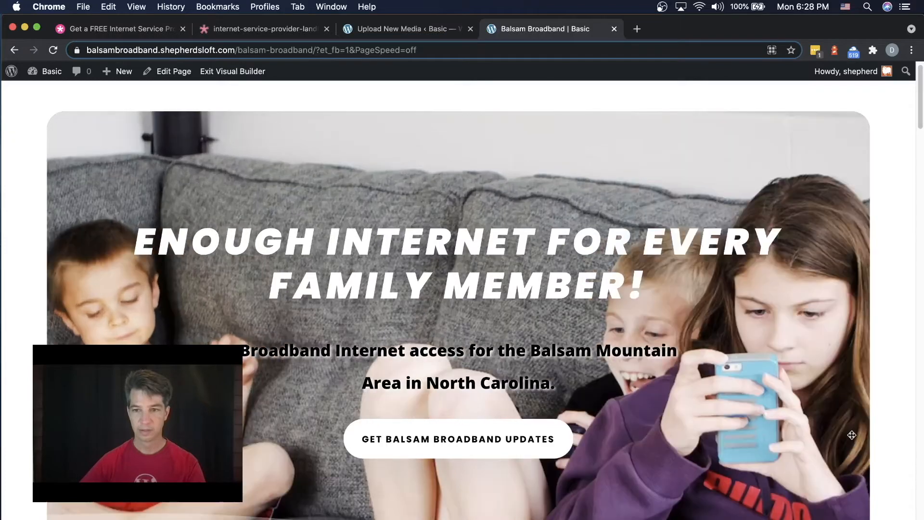
Step: Review the finished hero section's readability and the content directly beneath it
scroll(819, 448, "down", 3)
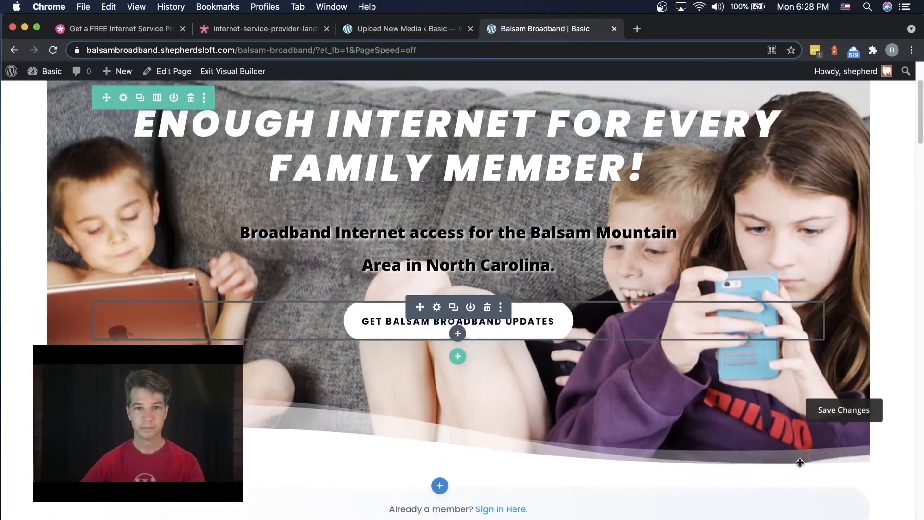
scroll(895, 372, "up", 3)
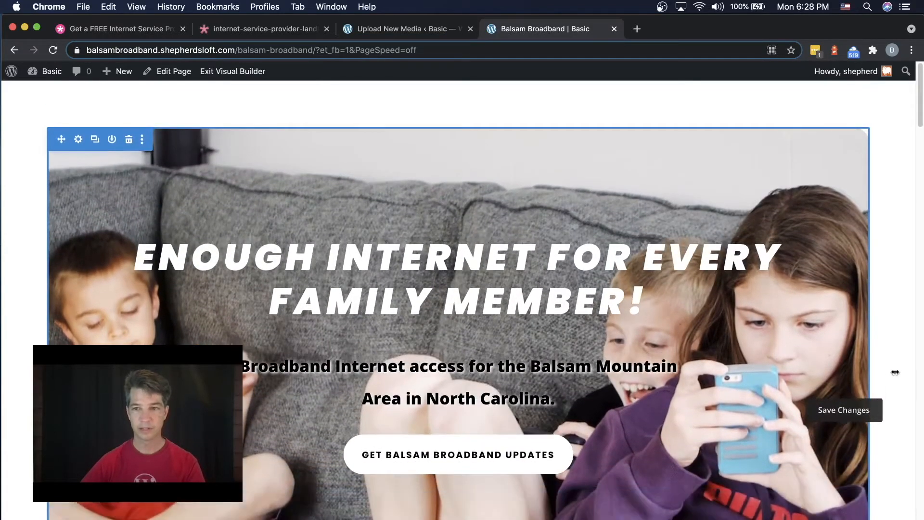
scroll(895, 372, "down", 6)
scroll(895, 373, "up", 5)
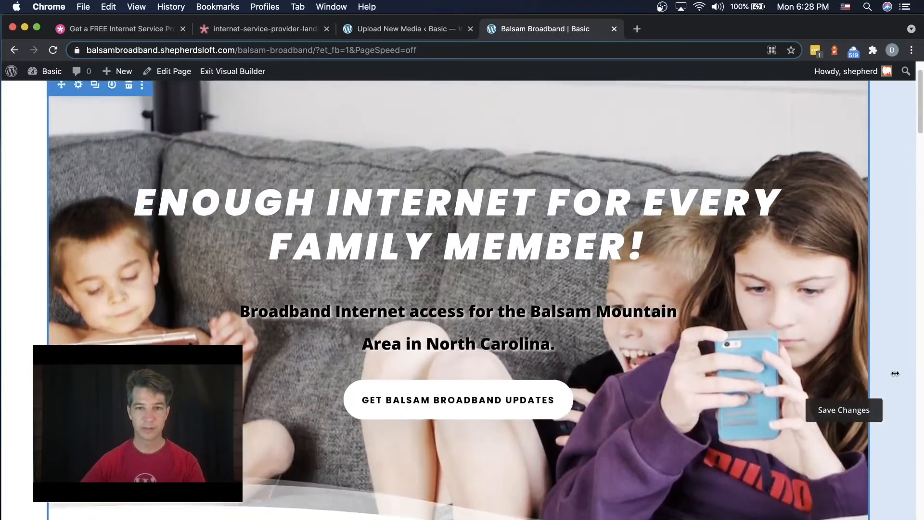
scroll(896, 373, "down", 6)
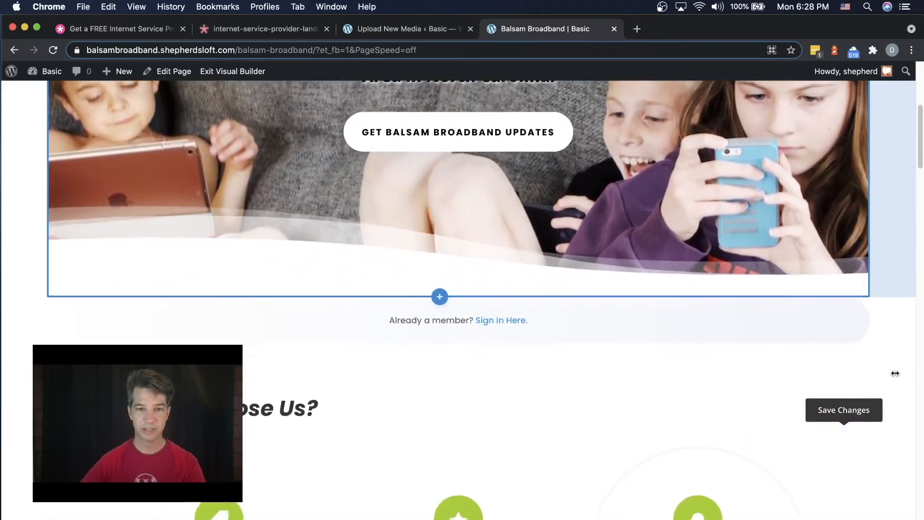
scroll(793, 371, "down", 1)
mouse_move(356, 299)
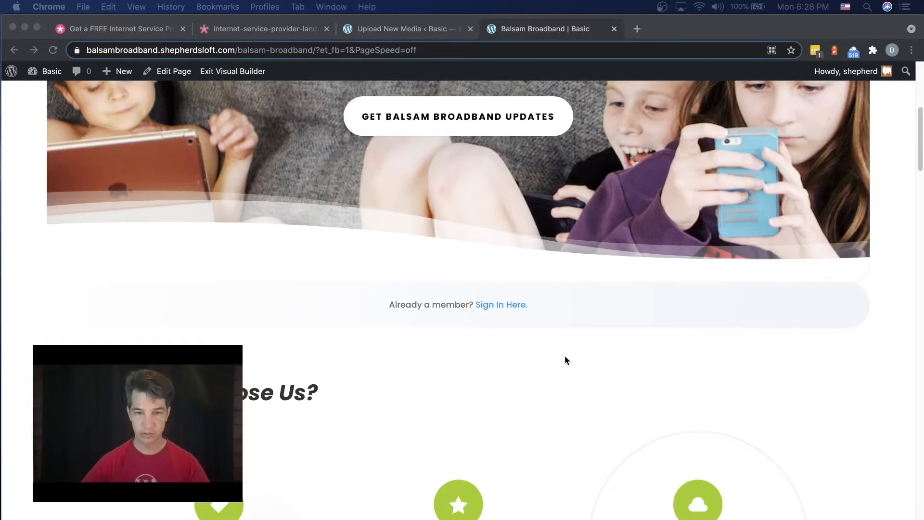
Step: Change the "Already a member? Sign In Here." row below the hero to two equal columns
left_click(609, 317)
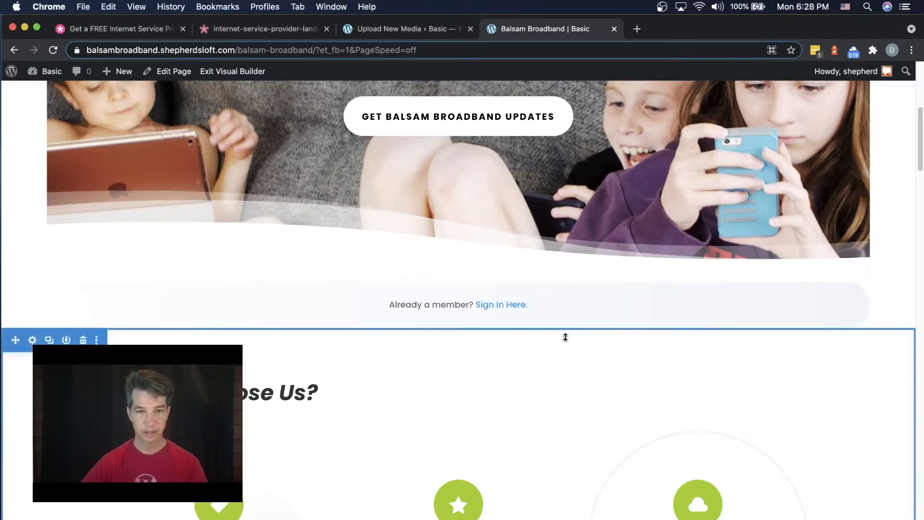
scroll(539, 312, "up", 1)
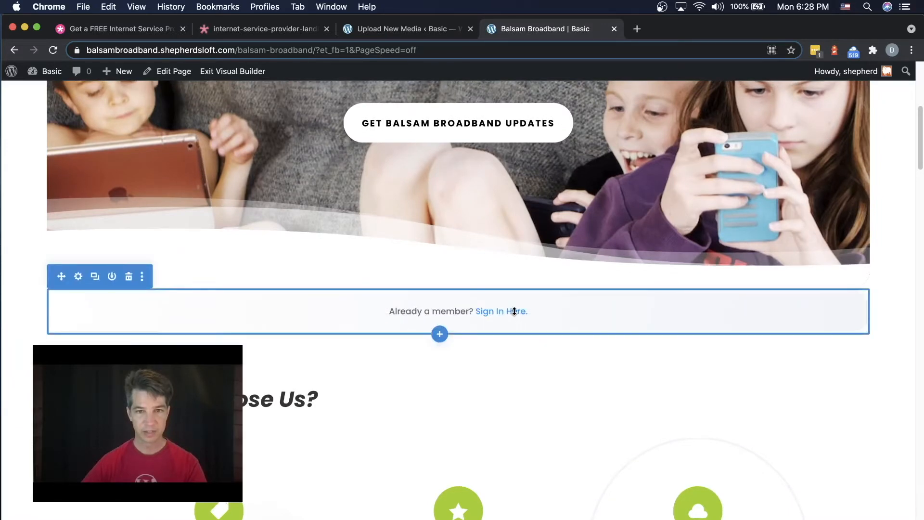
scroll(514, 312, "up", 3)
scroll(644, 306, "down", 3)
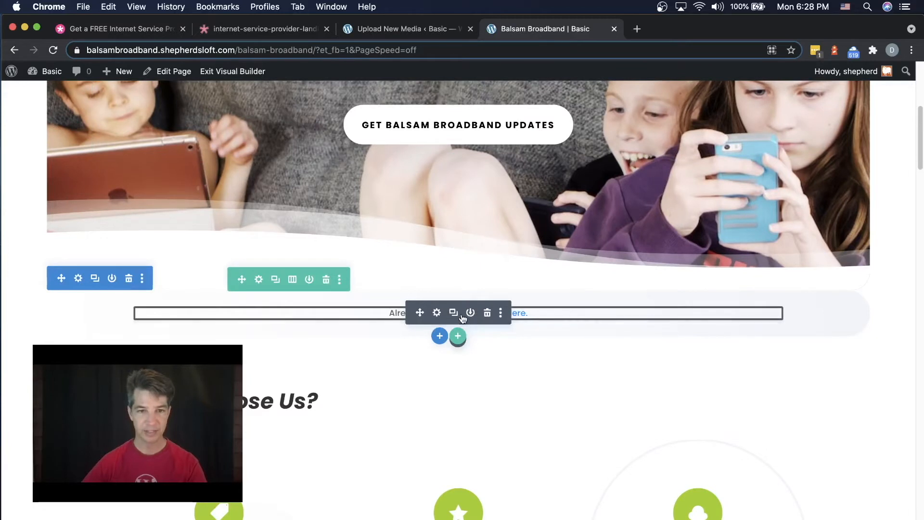
left_click(291, 280)
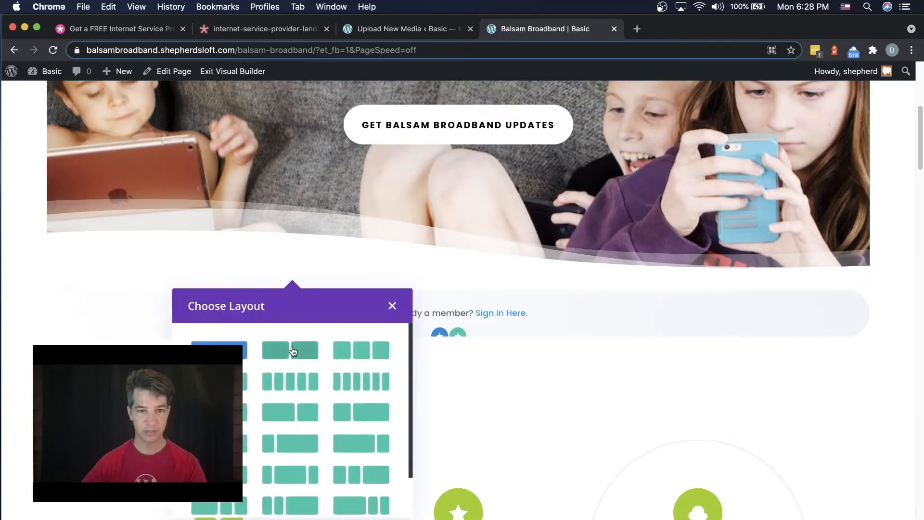
left_click(292, 351)
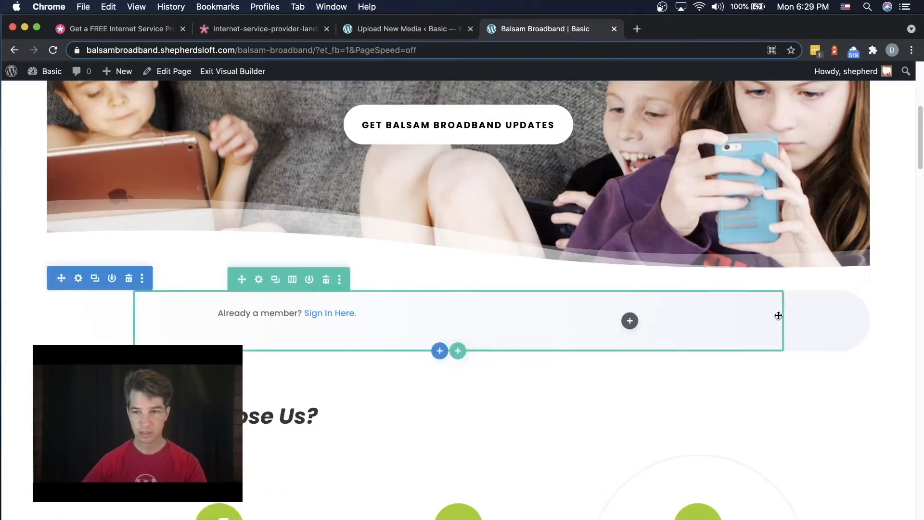
Step: Replace the sign-in text in the row's first column with "Sharable Internet" and save the module
left_click_drag(247, 314, 312, 320)
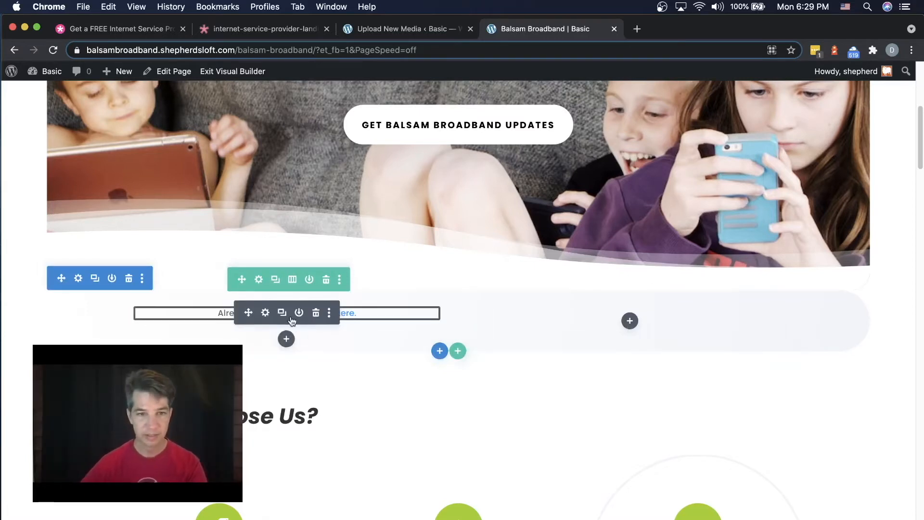
left_click(265, 313)
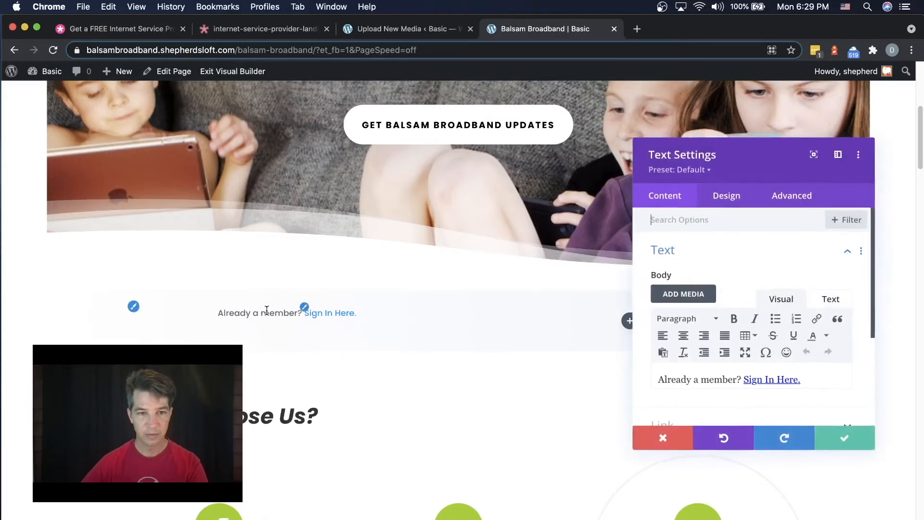
triple_click(693, 379)
key("BackSpace")
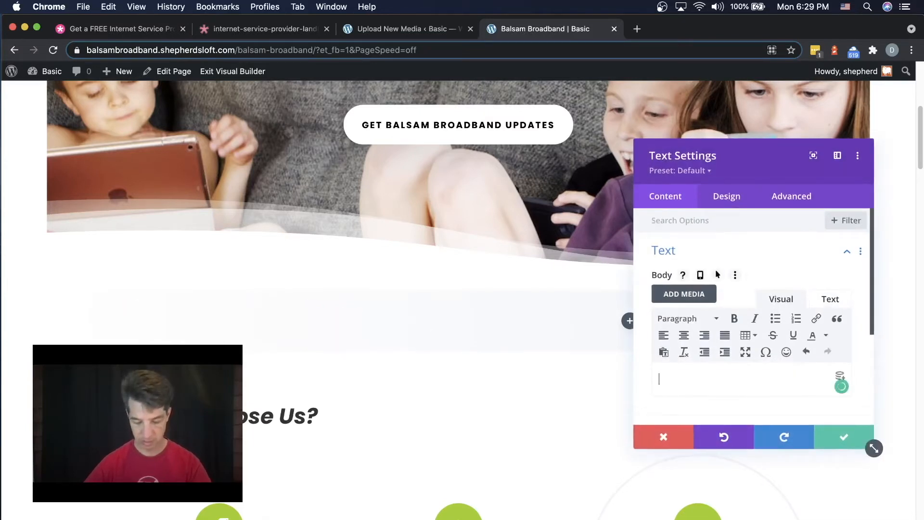
left_click(830, 300)
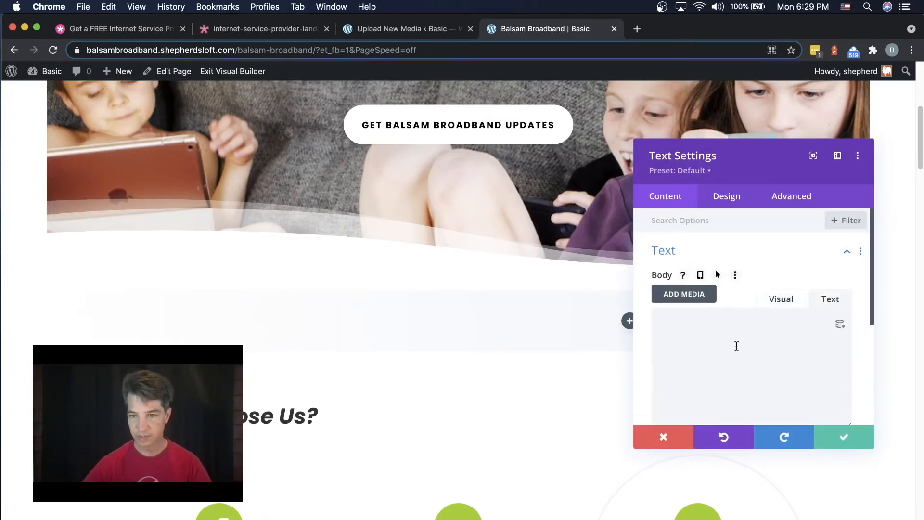
type("Sharable Internet")
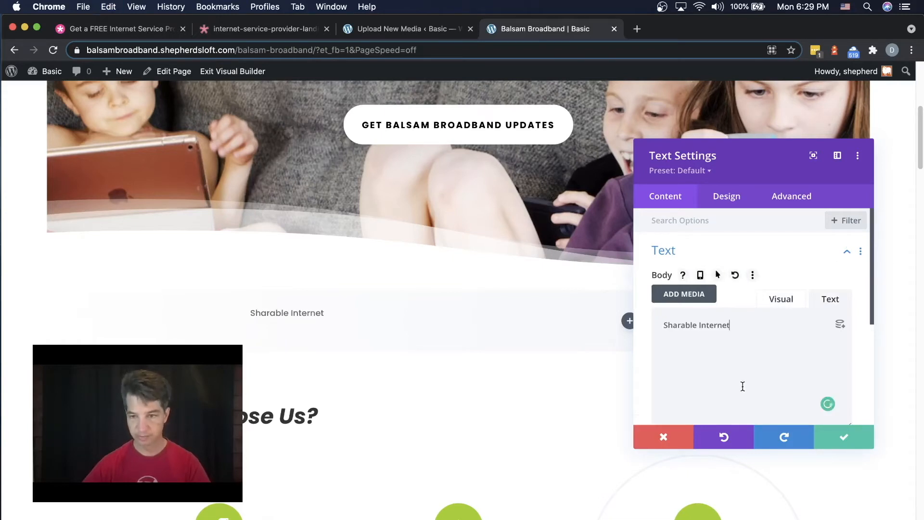
left_click(849, 439)
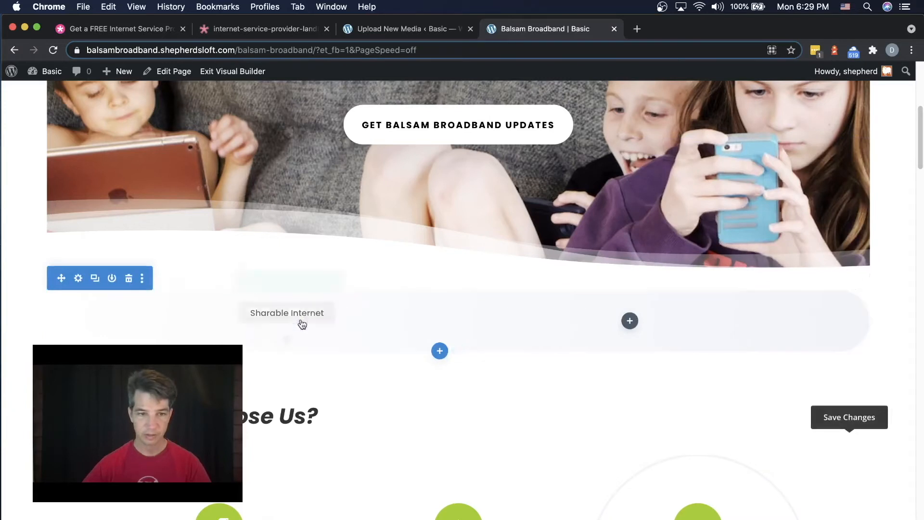
Step: Format the "Sharable Internet" text as Heading 2 and save the module
left_click(265, 313)
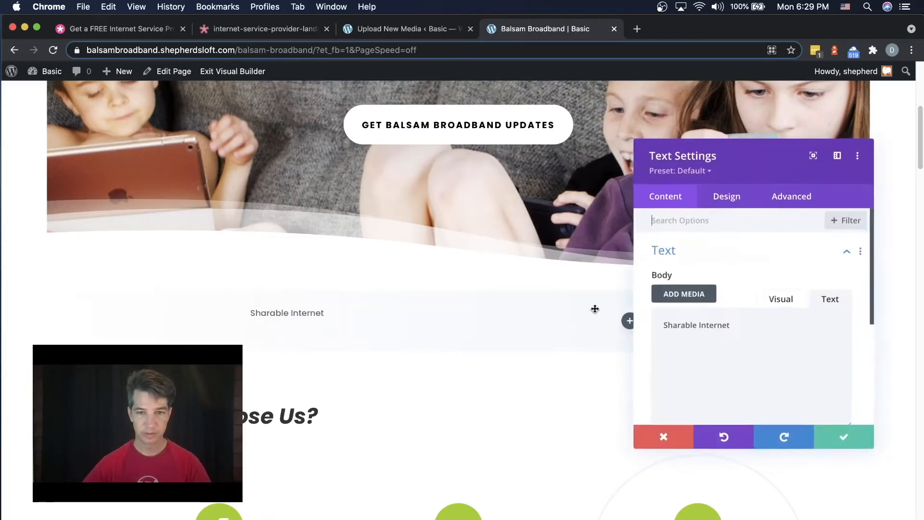
left_click(727, 197)
left_click(664, 252)
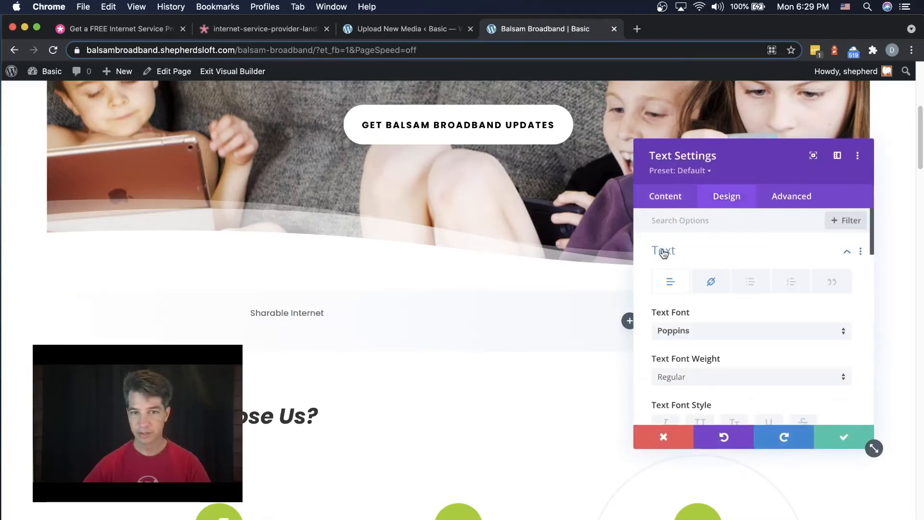
left_click(671, 254)
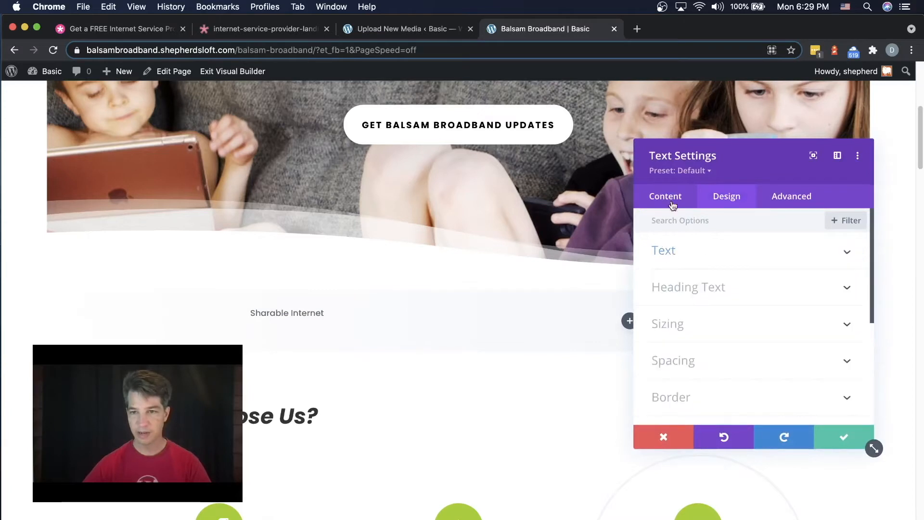
left_click(669, 199)
left_click(663, 250)
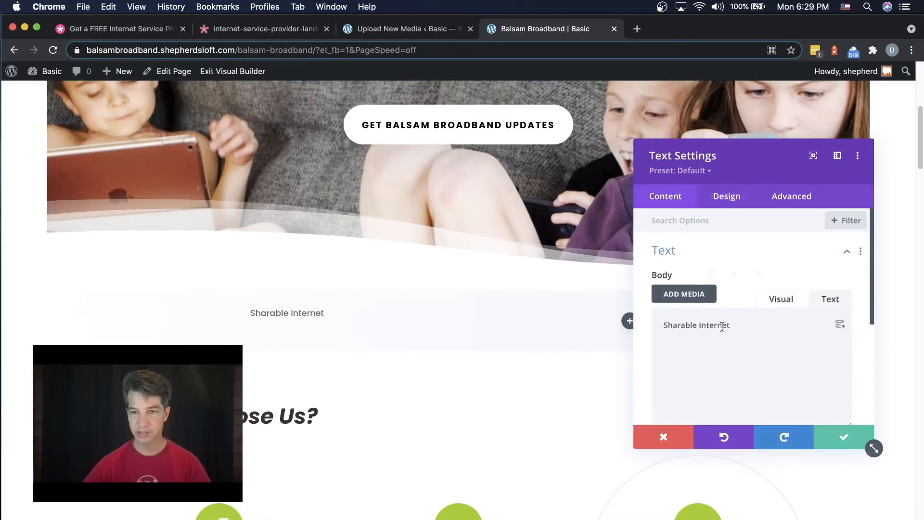
left_click_drag(750, 379, 658, 379)
left_click(687, 320)
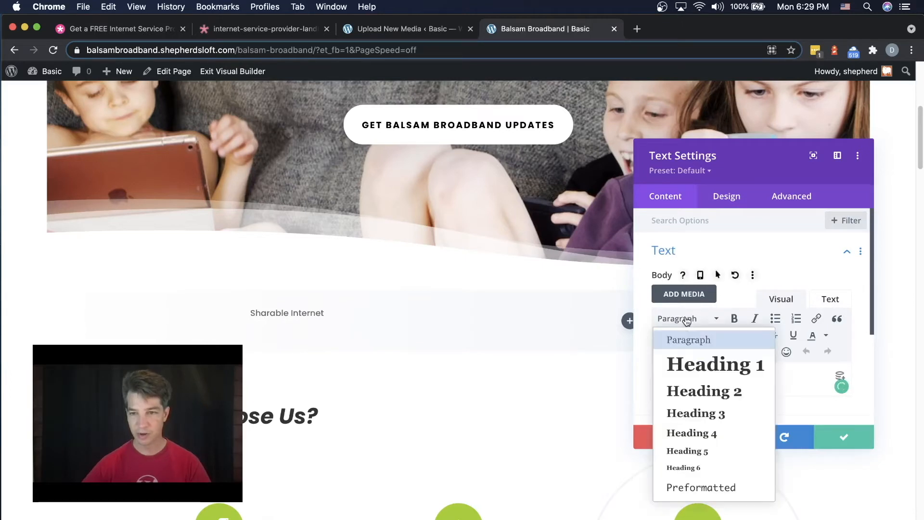
left_click(688, 392)
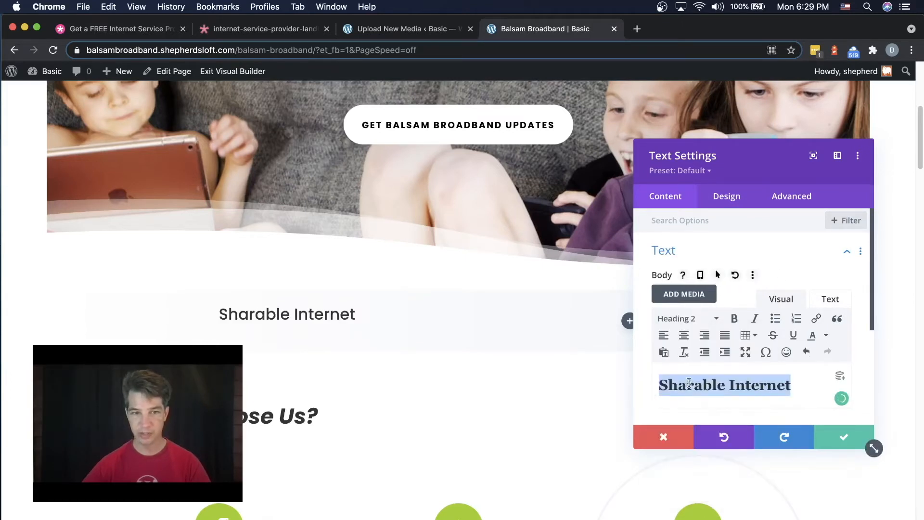
left_click(844, 436)
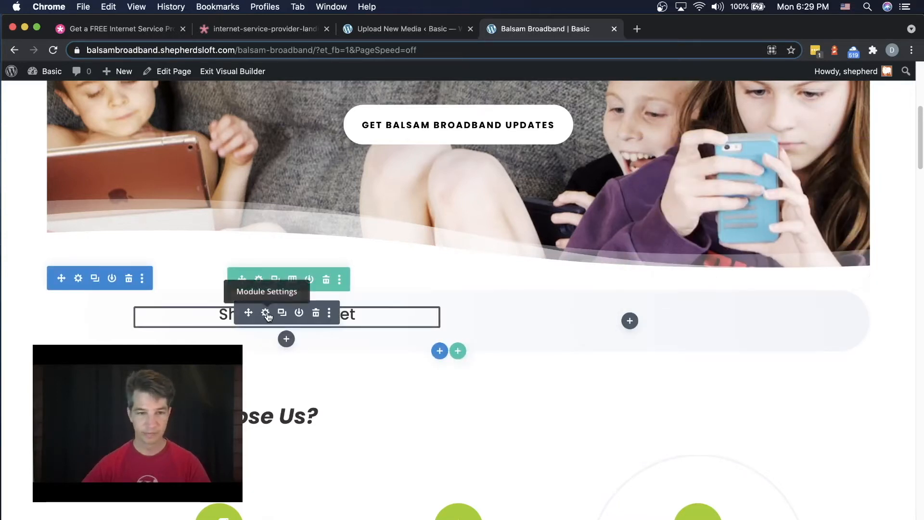
Step: Duplicate the "Sharable Internet" module, place one in the row's empty second column, and open that module for editing
left_click(283, 314)
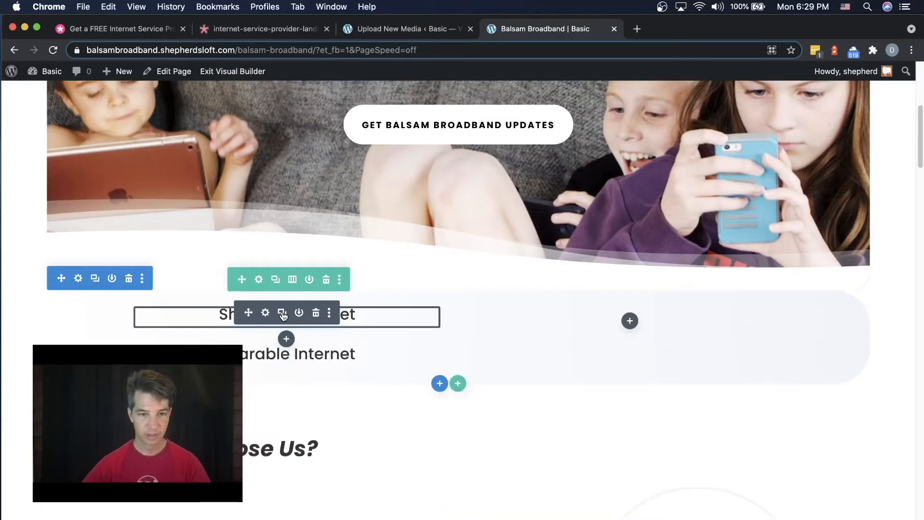
left_click_drag(249, 313, 605, 315)
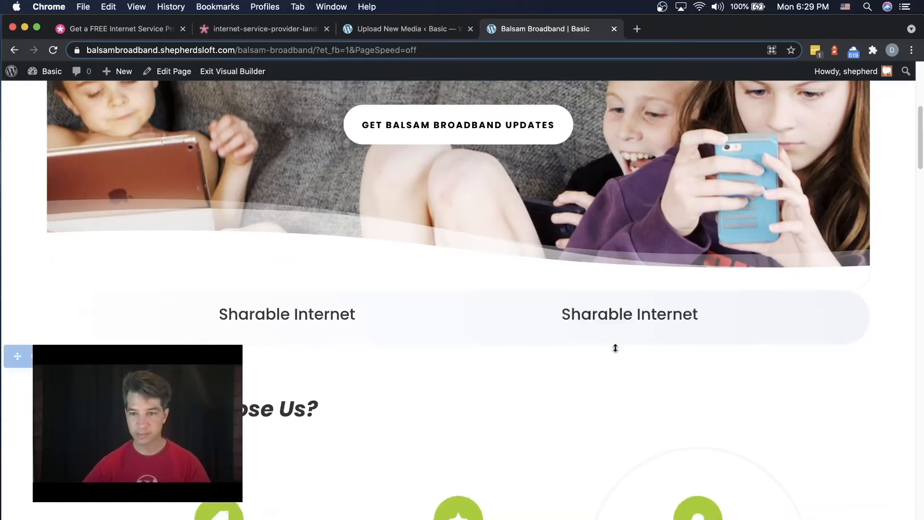
left_click(609, 313)
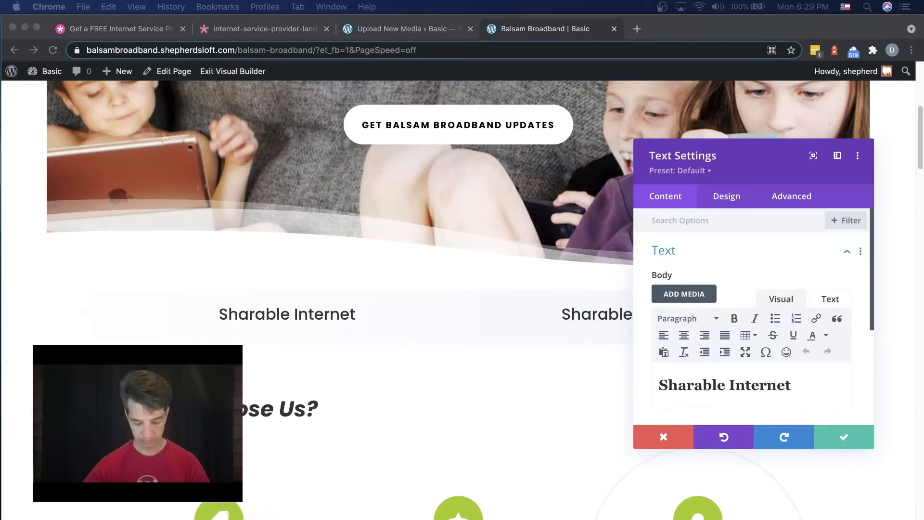
Step: Try to replace the second column's heading text with "Faster Downloads" in the visual editor
left_click(741, 411)
key("super+a")
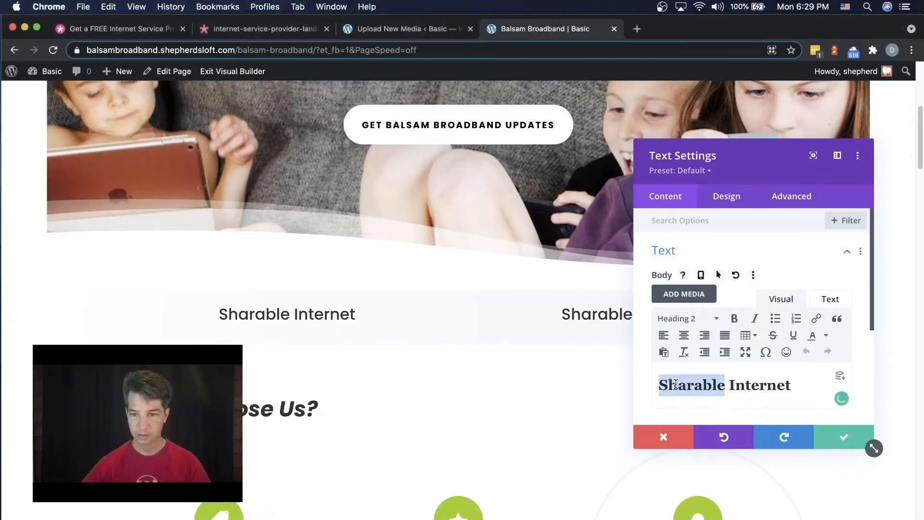
type("Faster Downloads")
triple_click(719, 382)
key("super+c")
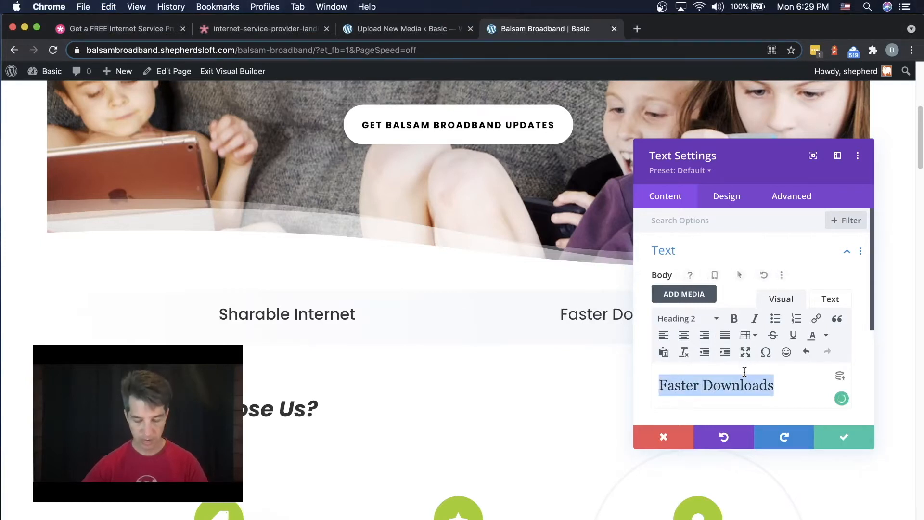
key("super+z")
Step: Replace the second column's heading text with "Faster Downloads" inside its h2 tags in the HTML source, and save the module
left_click(703, 381)
left_click(824, 301)
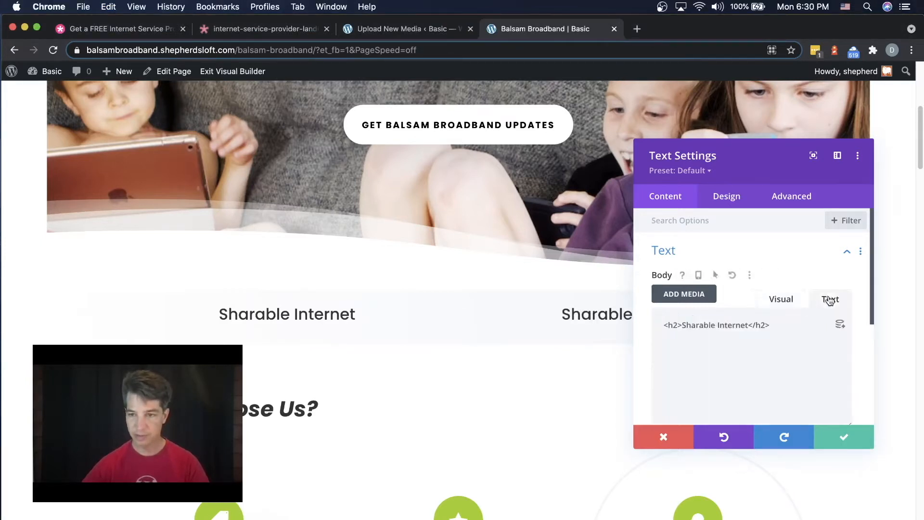
left_click_drag(750, 325, 689, 327)
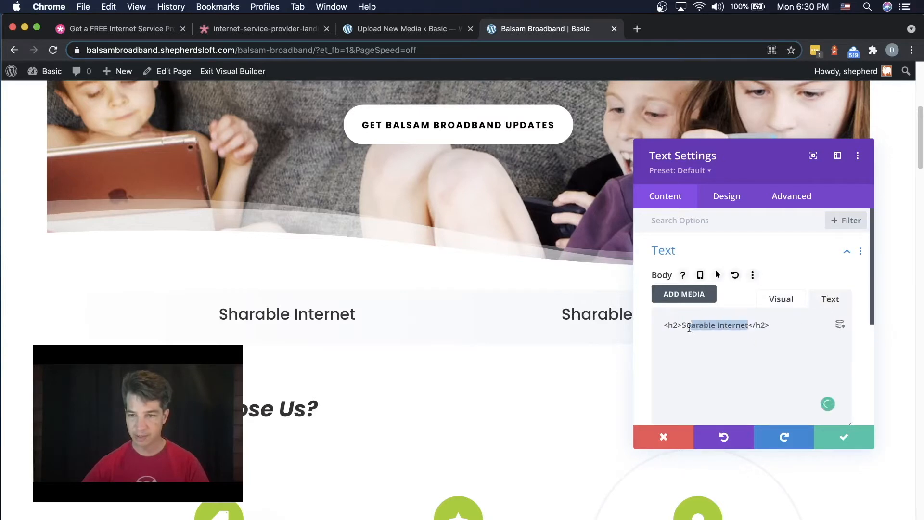
key("super+v")
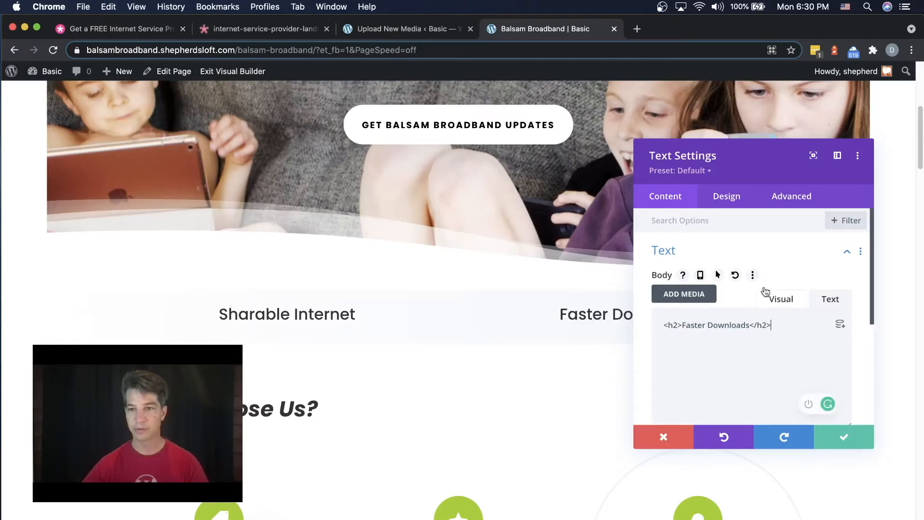
left_click(781, 300)
left_click(831, 436)
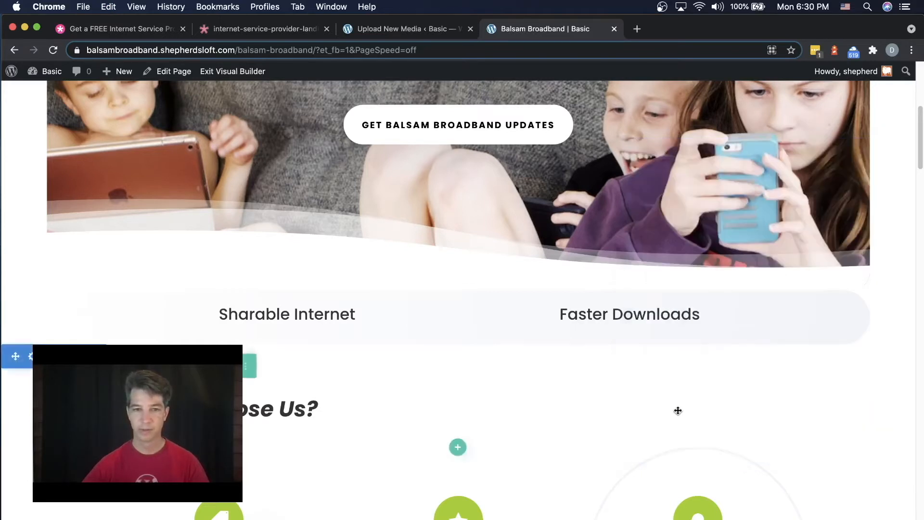
Step: Replace the "Why Choose Us?" heading with "Let Fiber be the peacemaker." in its HTML source and save the module
scroll(677, 411, "down", 2)
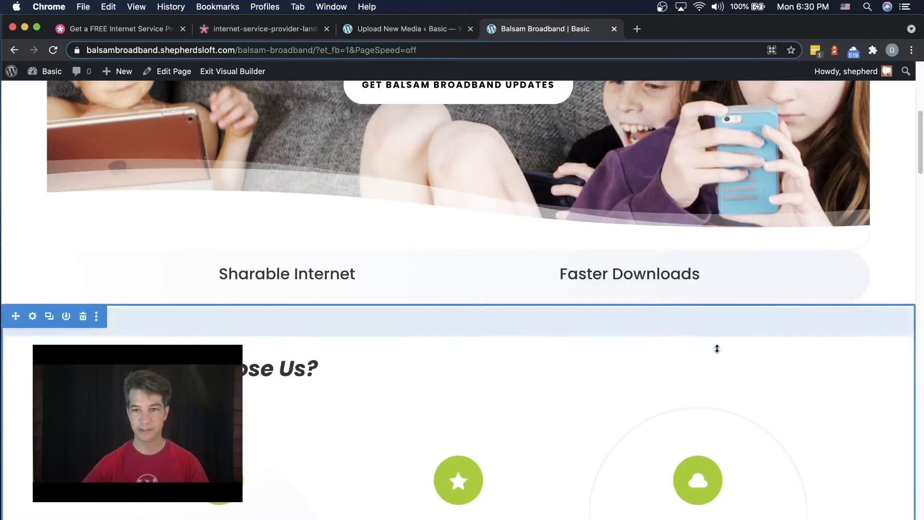
scroll(606, 384, "down", 8)
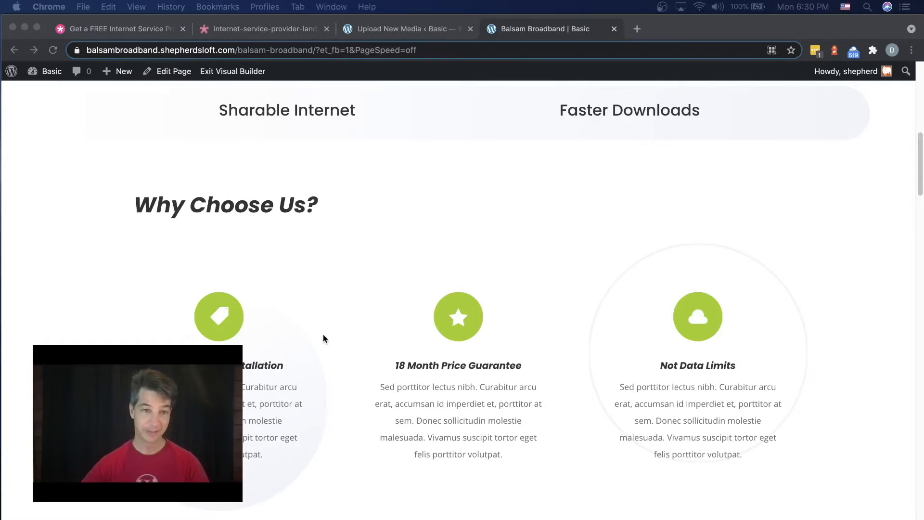
left_click(286, 223)
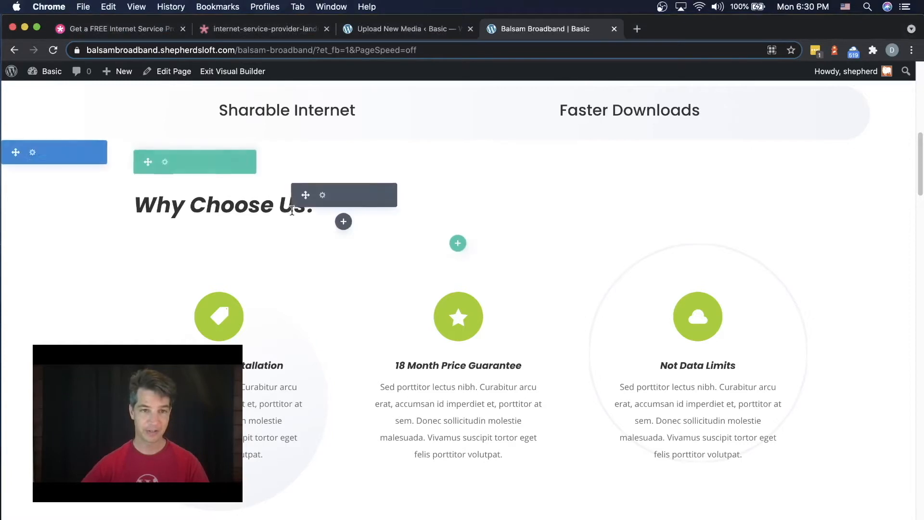
left_click(322, 199)
left_click(676, 382)
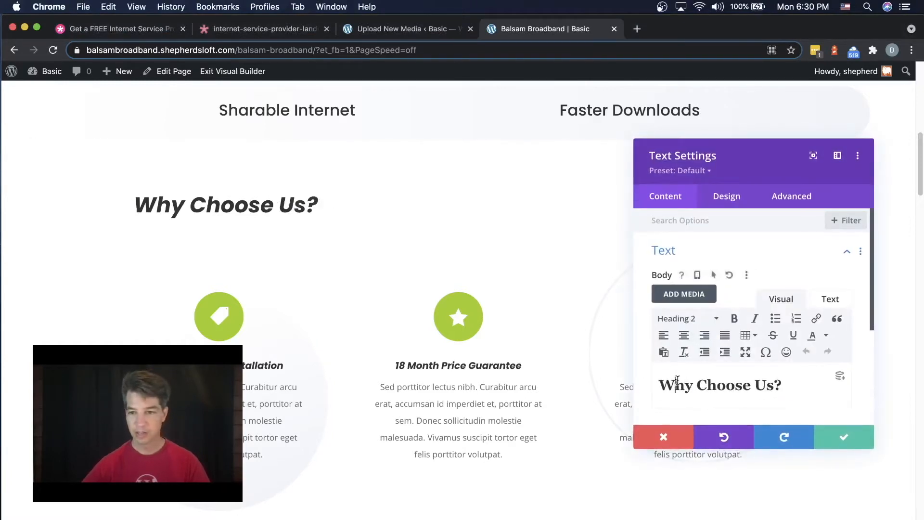
triple_click(677, 380)
left_click(827, 299)
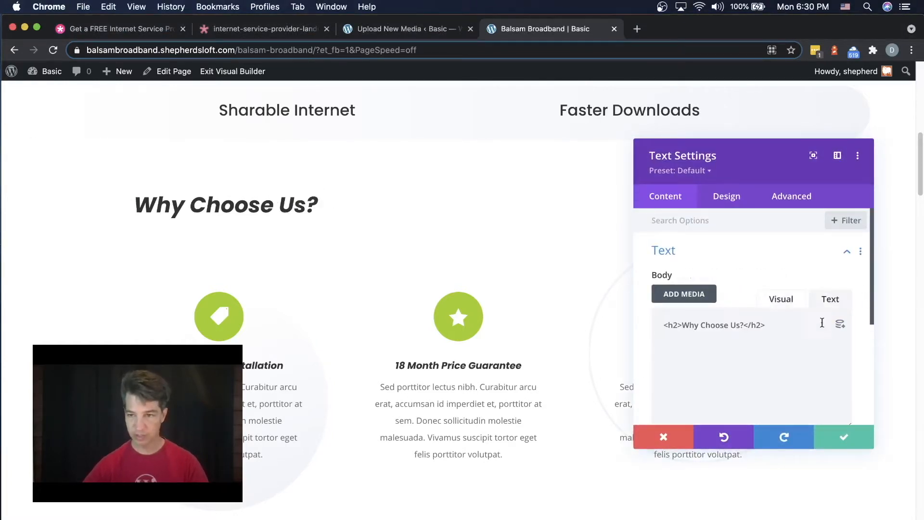
left_click_drag(744, 326, 684, 327)
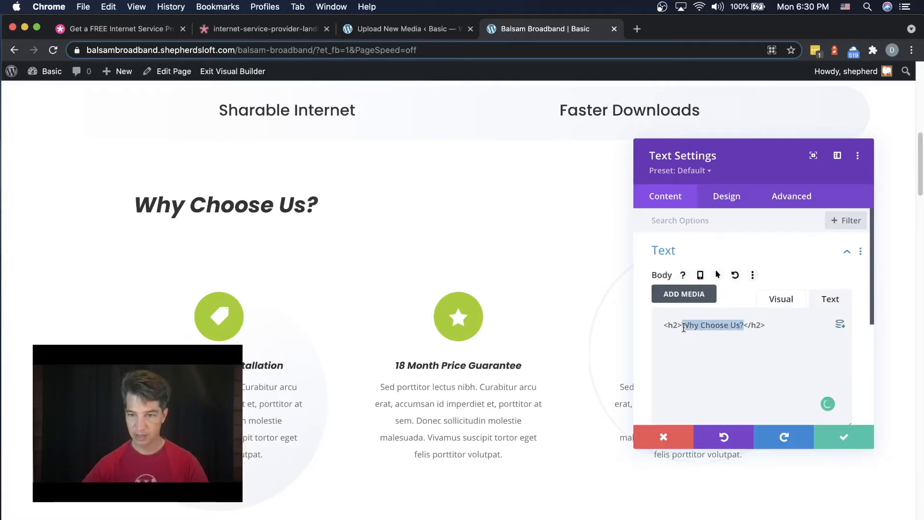
type("Let Fiber be the peacemaker.")
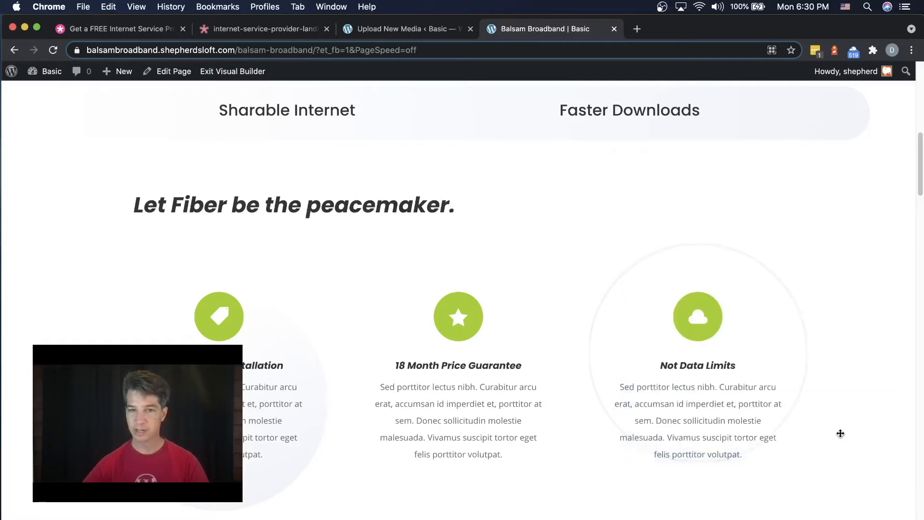
left_click(842, 436)
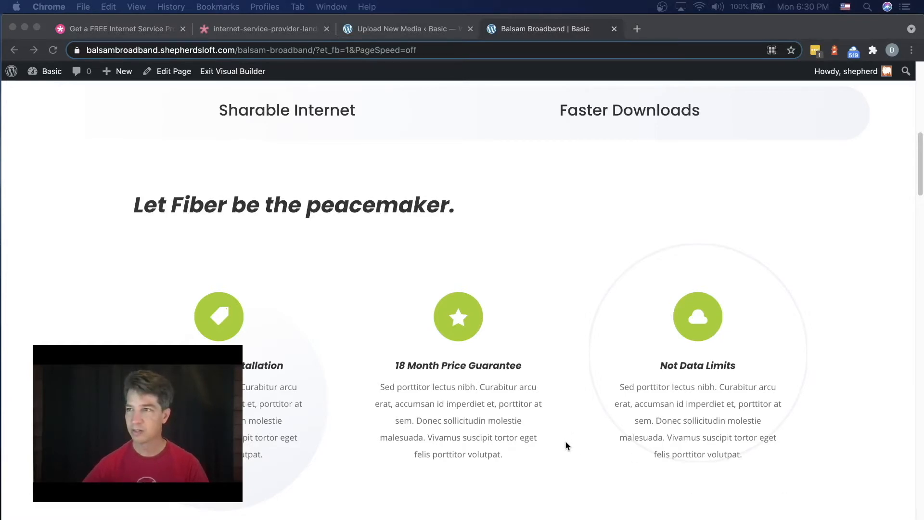
Step: Review the page sections from the three feature blurbs down to "Unlimited Data, Talking, & Texting" for content to customize
scroll(566, 446, "down", 2)
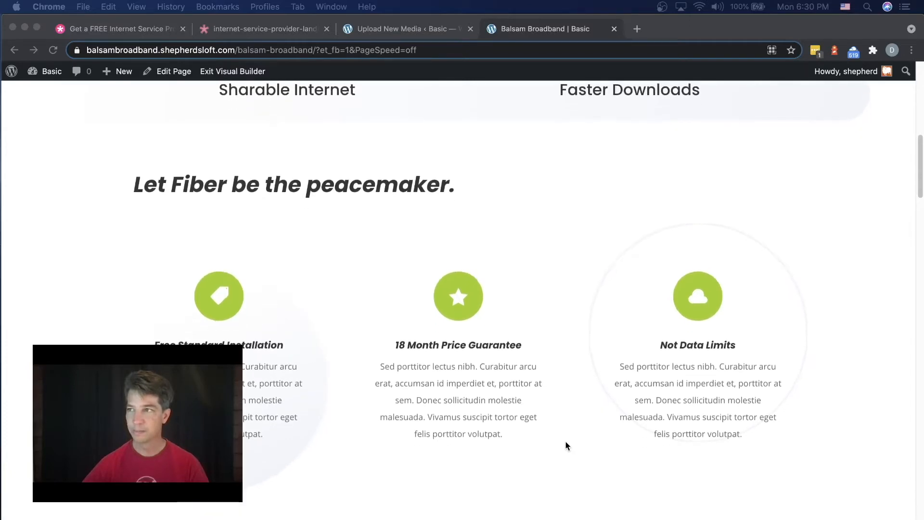
scroll(567, 446, "down", 10)
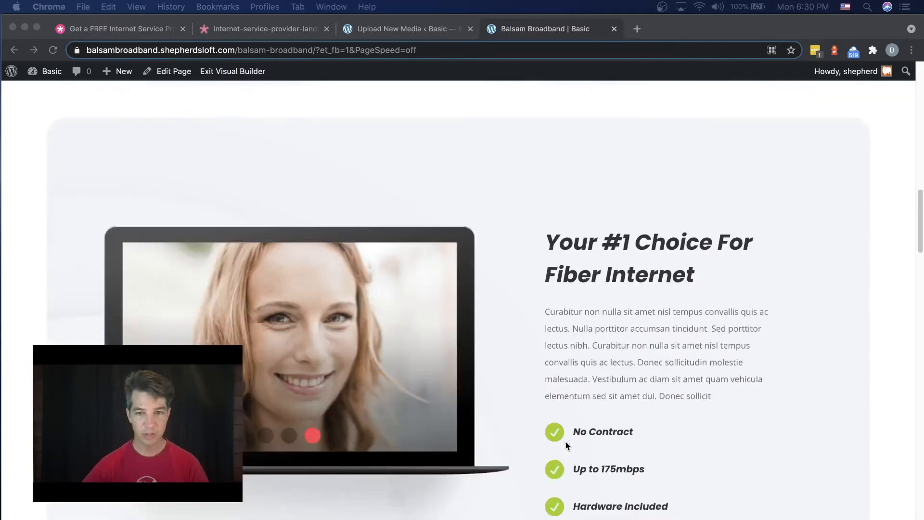
scroll(567, 446, "down", 8)
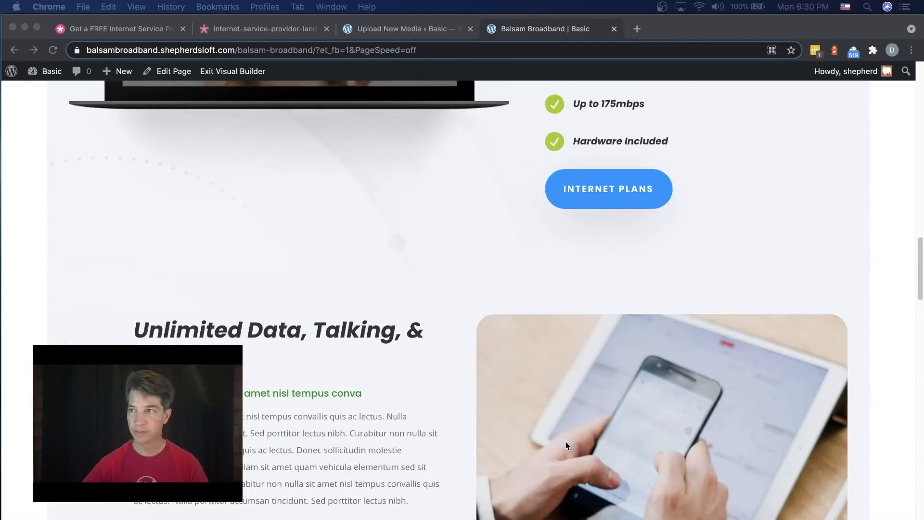
scroll(566, 446, "down", 5)
scroll(567, 445, "down", 3)
scroll(567, 446, "up", 10)
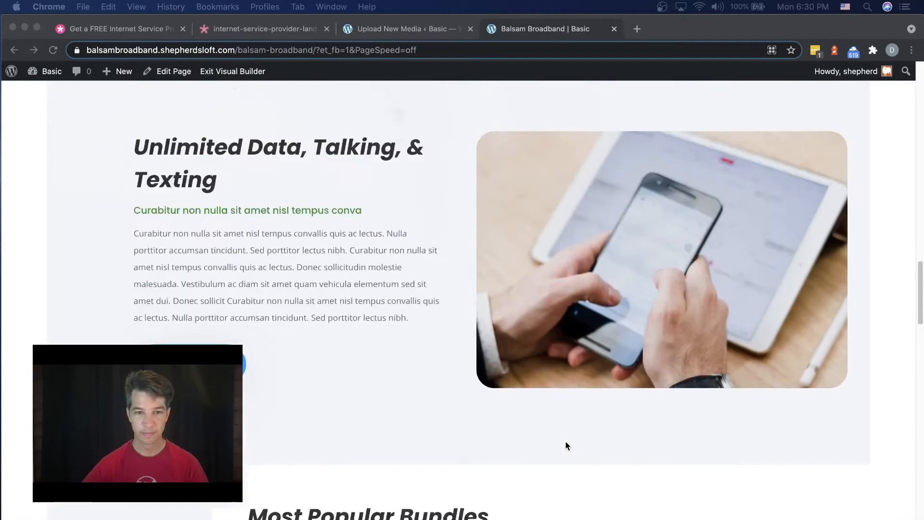
scroll(567, 446, "up", 5)
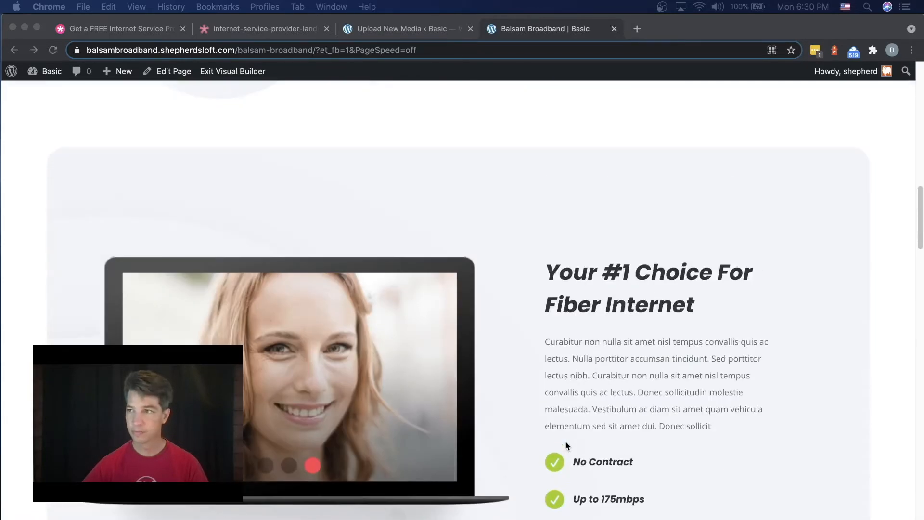
scroll(566, 445, "up", 10)
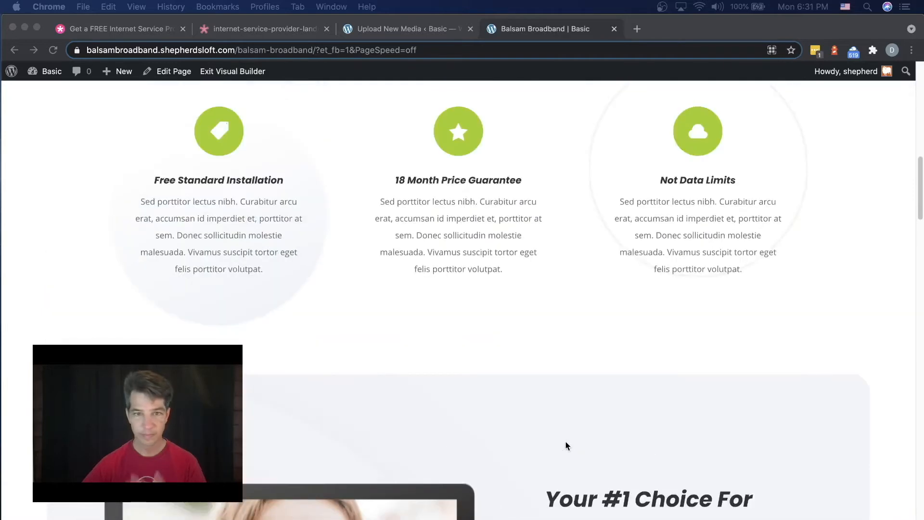
scroll(567, 446, "down", 3)
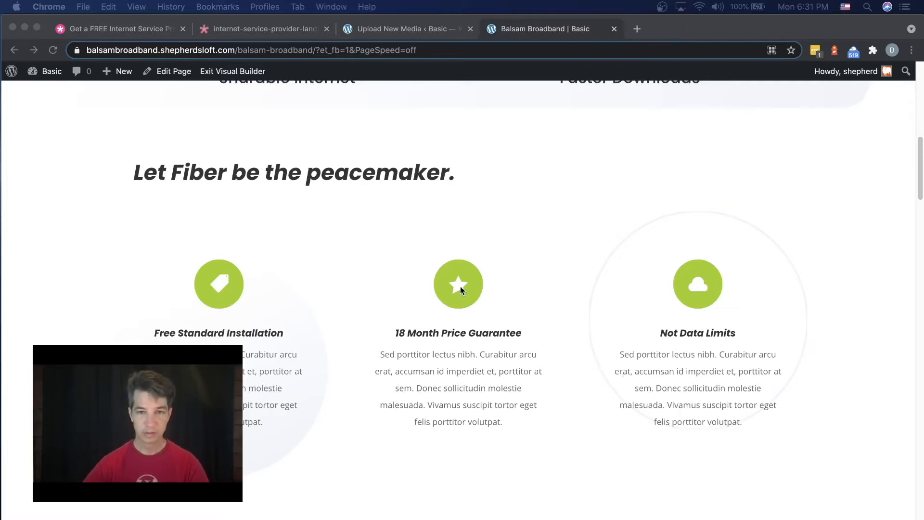
left_click(92, 271)
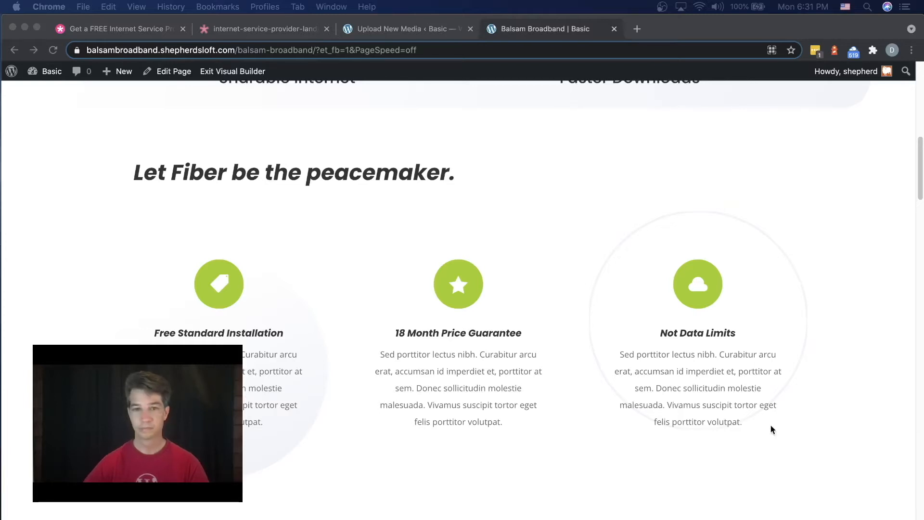
left_click(103, 171)
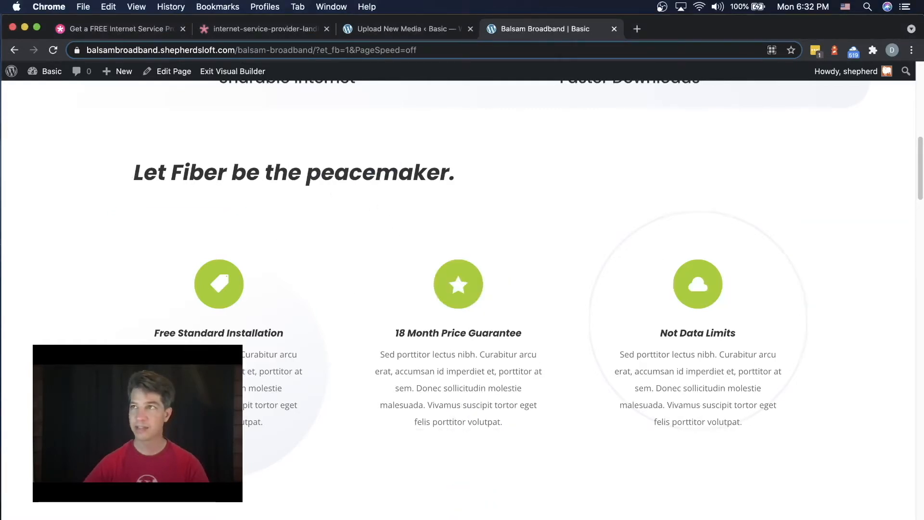
Step: Compare the "Let Fiber be the peacemaker." section and its three blurbs with the "Your #1 Choice For Fiber Internet" section
scroll(576, 358, "up", 3)
scroll(576, 358, "up", 2)
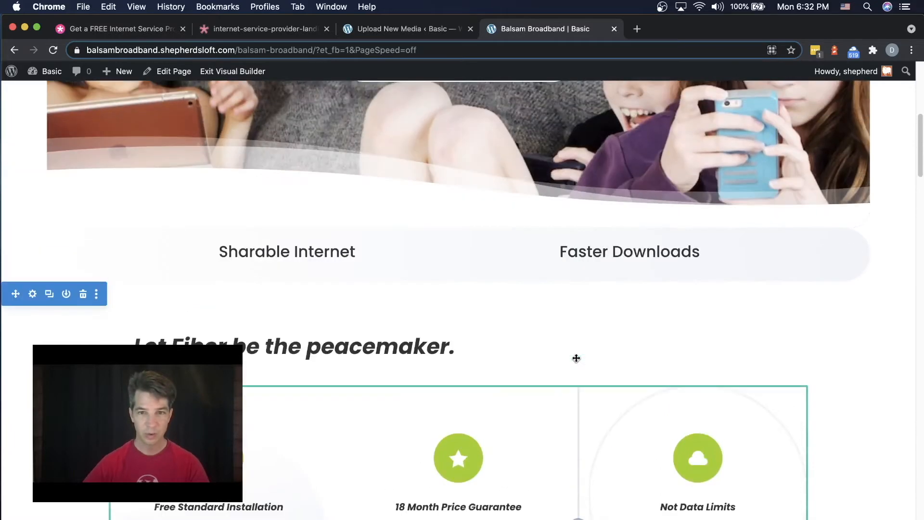
scroll(576, 384, "down", 2)
scroll(577, 384, "down", 10)
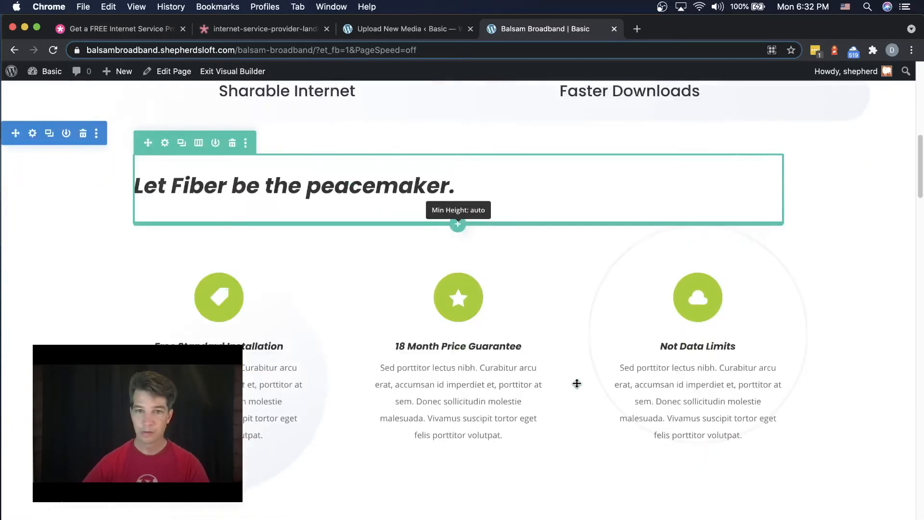
scroll(578, 383, "up", 1)
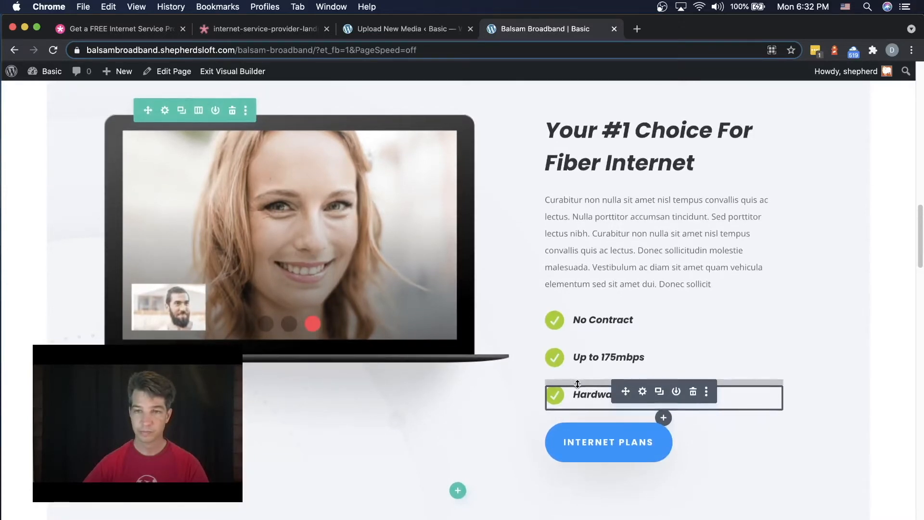
scroll(578, 384, "up", 10)
scroll(578, 384, "up", 1)
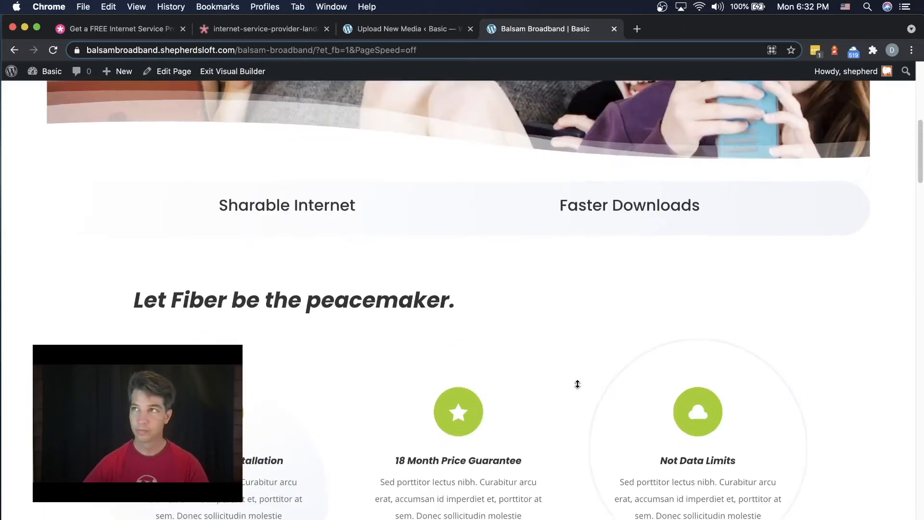
scroll(578, 384, "down", 10)
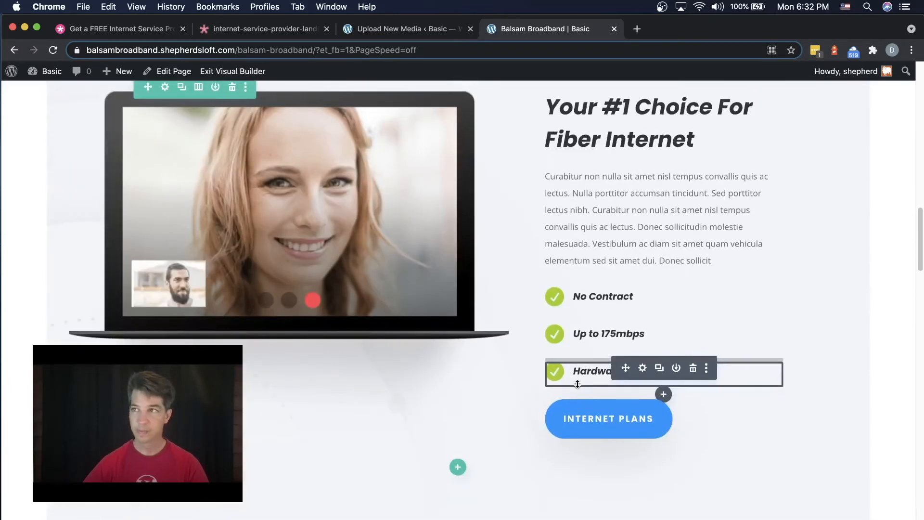
scroll(577, 384, "up", 10)
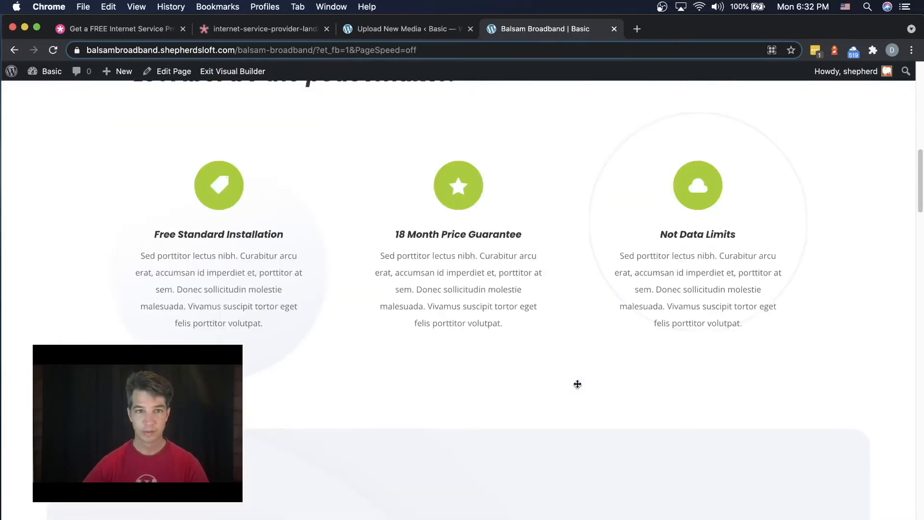
Step: Open the "Your #1 Choice For Fiber Internet" text module for editing
scroll(536, 394, "down", 5)
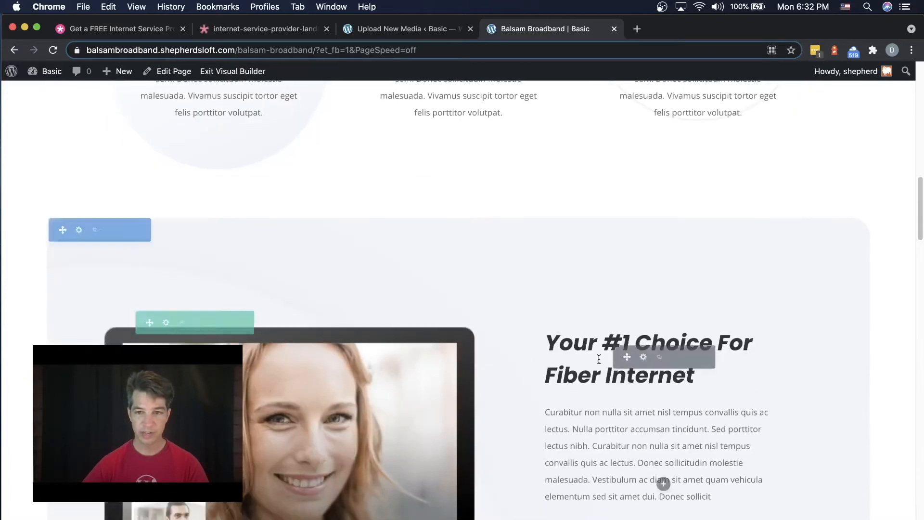
scroll(599, 359, "down", 2)
left_click(644, 295)
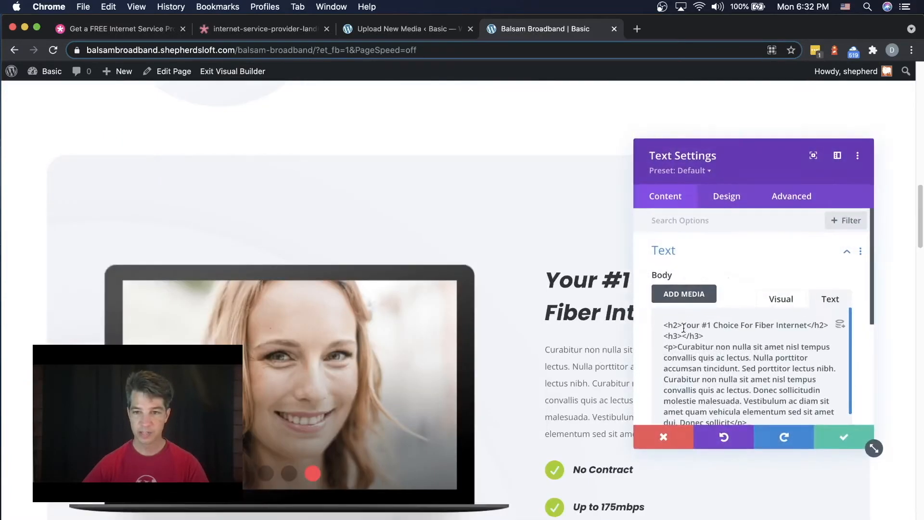
left_click(709, 334)
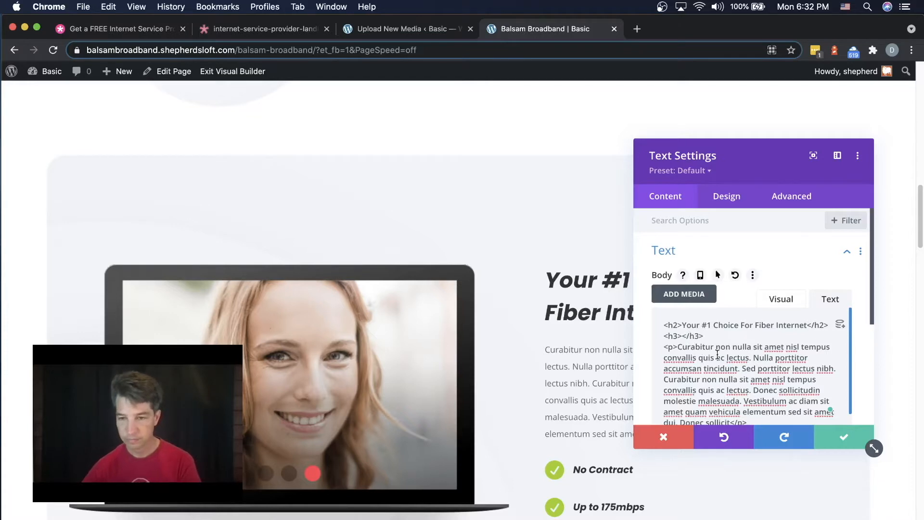
key("BackSpace")
key("BackSpace")
key("BackSpace")
key("BackSpace")
key("BackSpace")
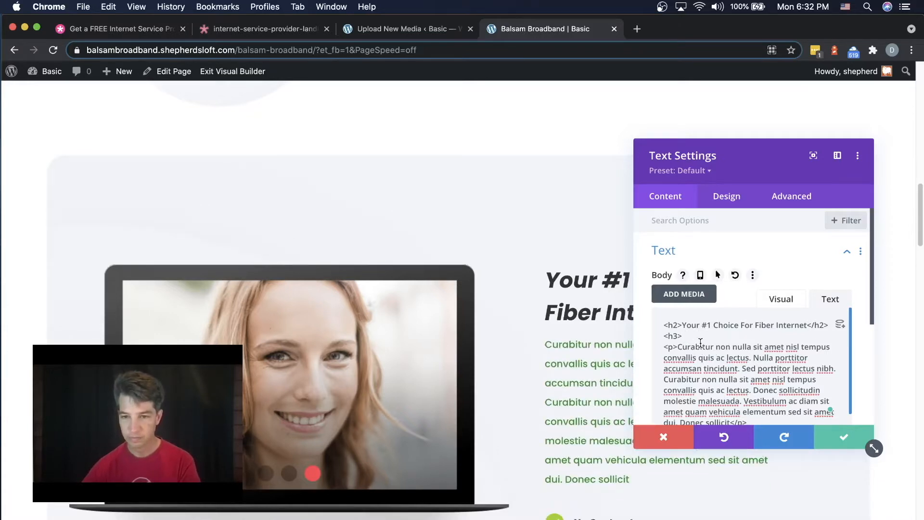
key("BackSpace")
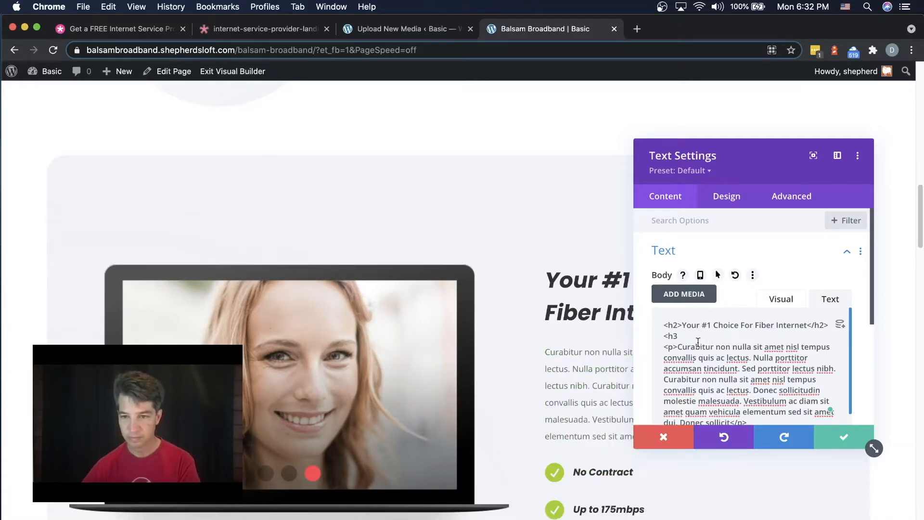
key("BackSpace")
key("BackSpace")
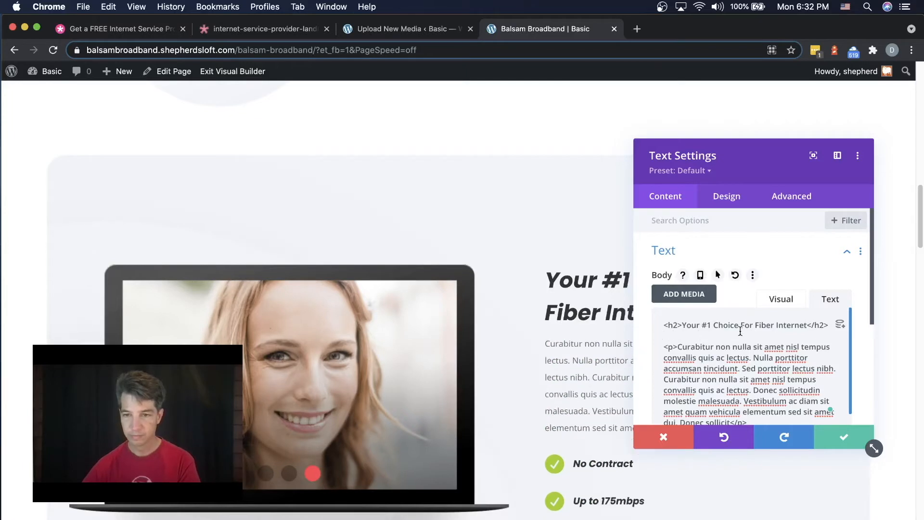
key("BackSpace")
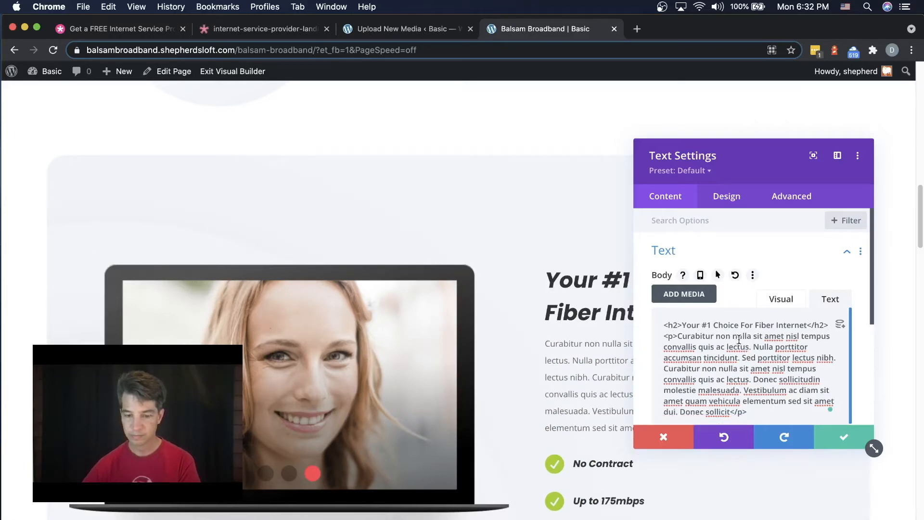
key("super+z")
key("super+z")
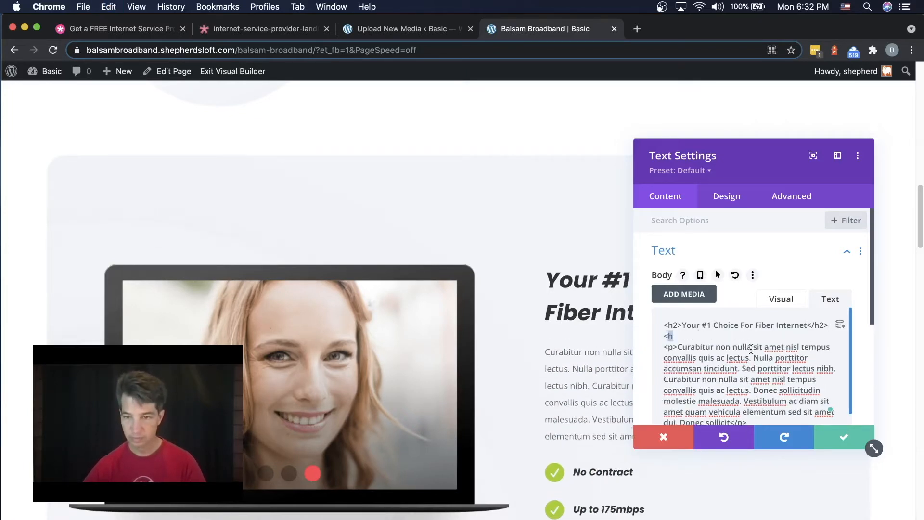
key("super+z")
key("super+z")
key("super+z")
key("super+z")
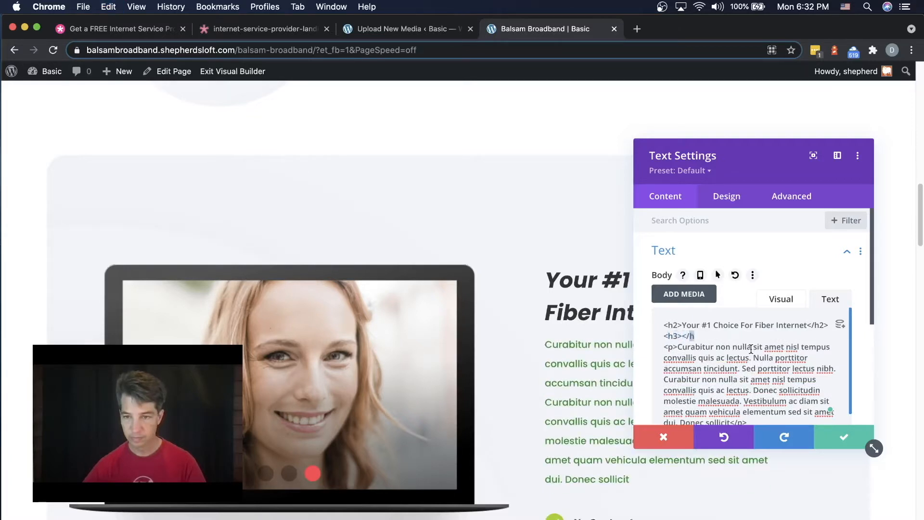
key("super+z")
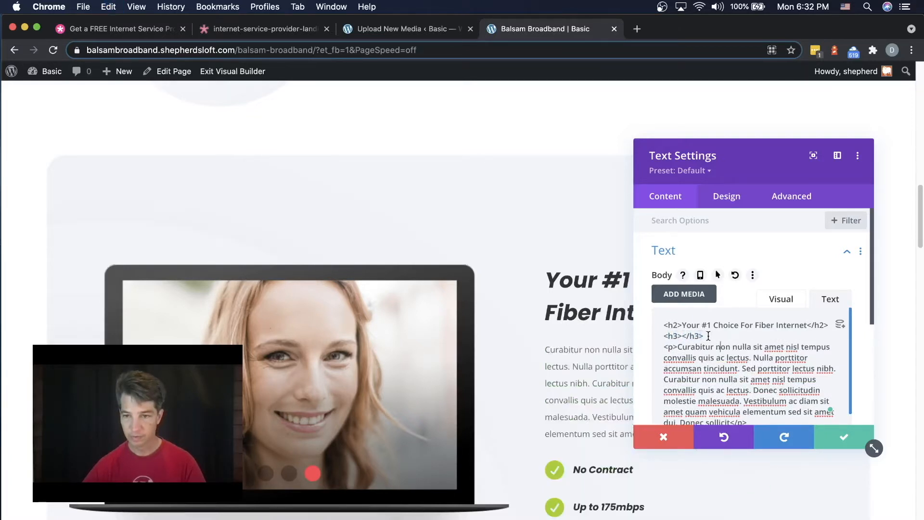
Step: Delete the empty h3 tags below the heading in the text module's HTML source
left_click_drag(709, 335, 664, 335)
key("BackSpace")
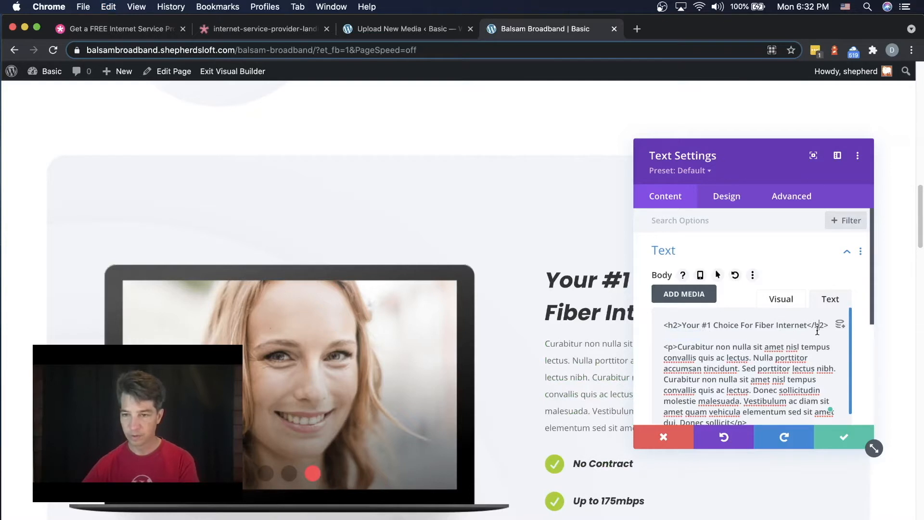
left_click_drag(812, 325, 681, 326)
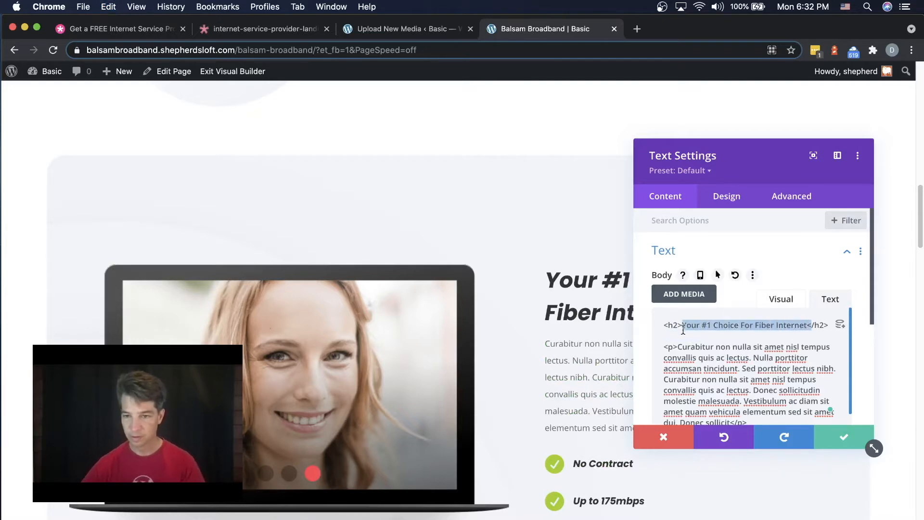
type("Solve your family’s internet problems by opening up for more broadband: more videos, more gaming, more connecting.")
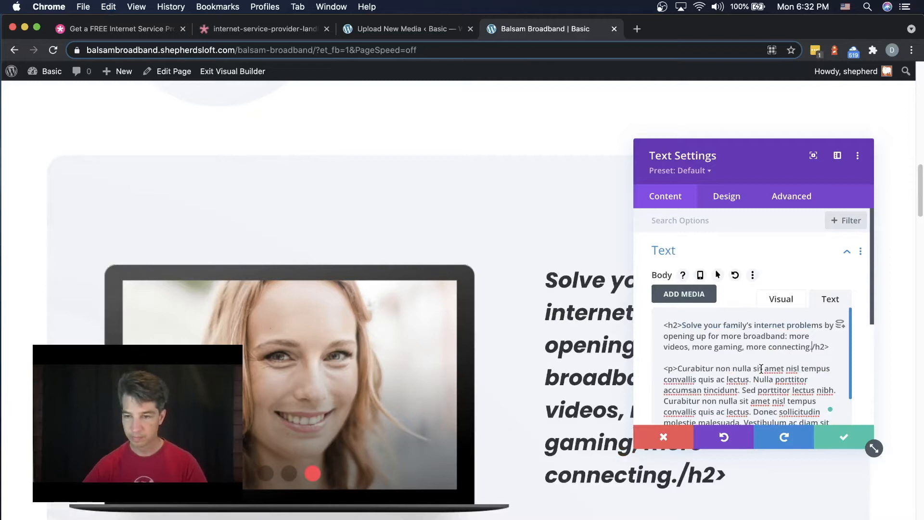
left_click_drag(771, 178, 369, 194)
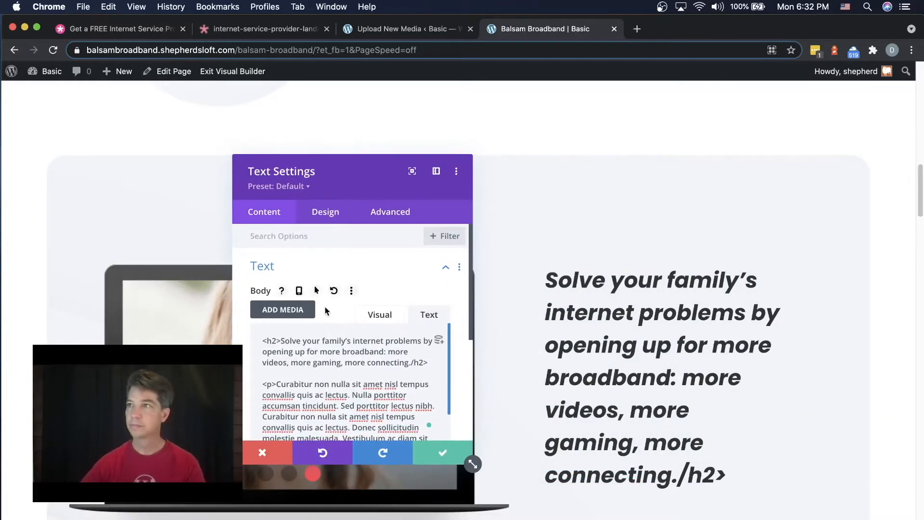
scroll(303, 347, "down", 2)
scroll(358, 371, "up", 2)
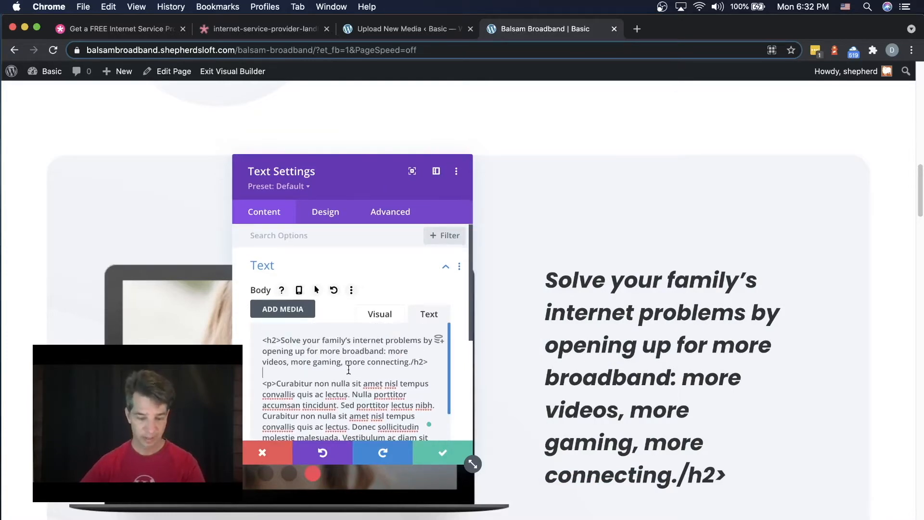
key("super+z")
left_click(345, 373)
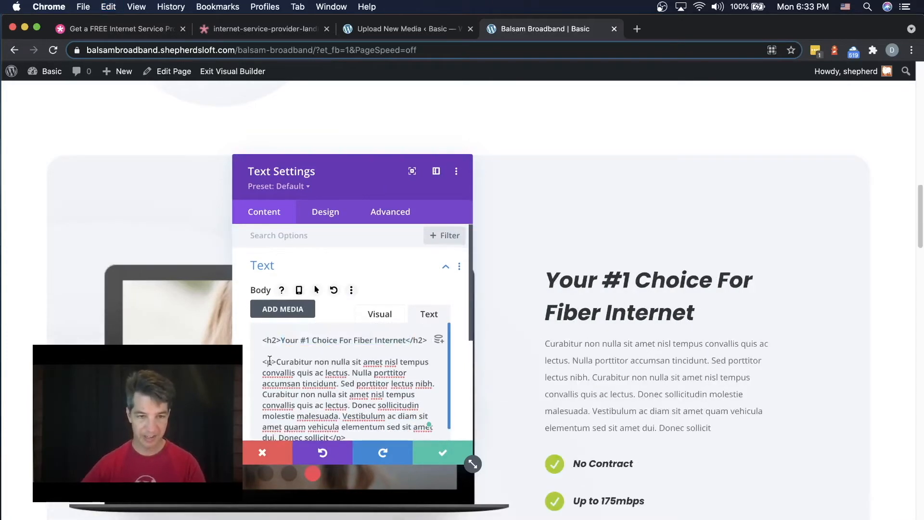
Step: Replace the placeholder paragraph with "Solve your family’s internet problems by opening up for more broadband: more videos, more gaming, more connecting."
left_click_drag(266, 357, 345, 435)
scroll(382, 419, "down", 5)
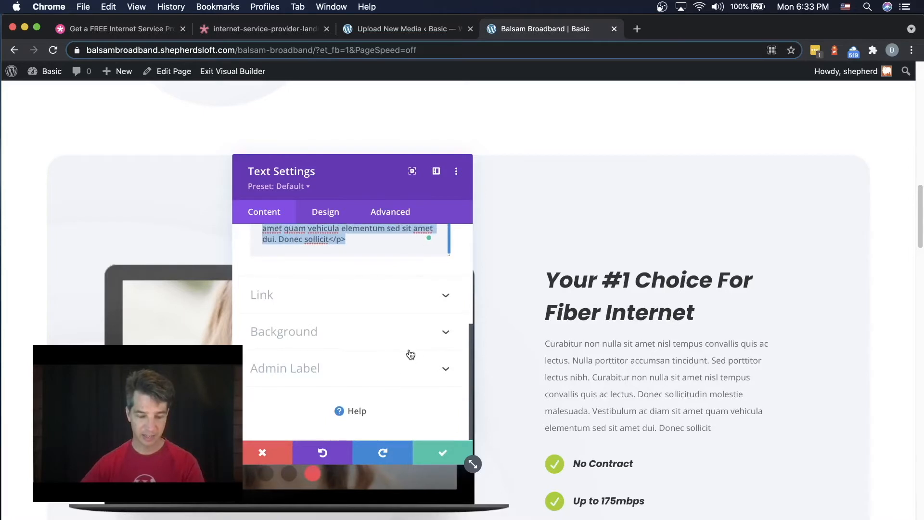
type("Solve your family’s internet problems by opening up for more broadband: more videos, more gaming, more connecting.")
scroll(363, 369, "up", 5)
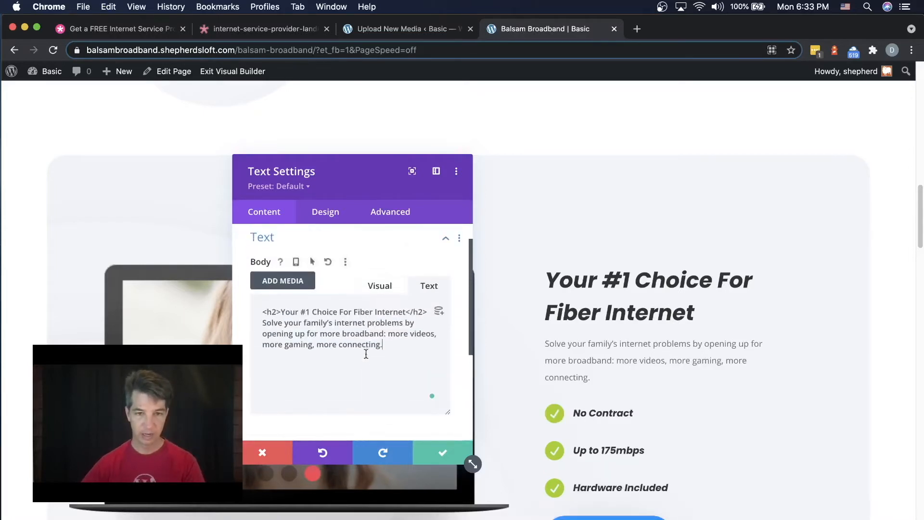
Step: Replace the "Your #1 Choice For Fiber Internet" heading with "Let Fiber be the peacemaker" and save the text module
left_click(349, 325)
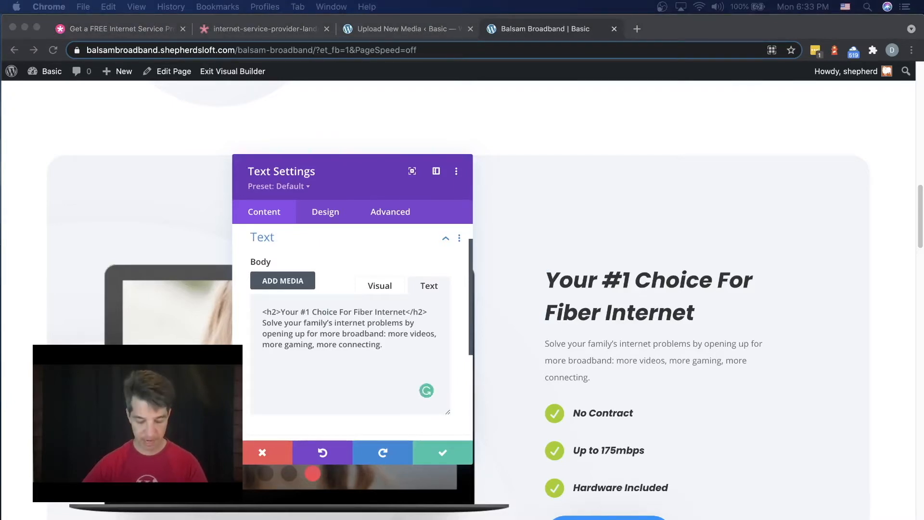
left_click(359, 326)
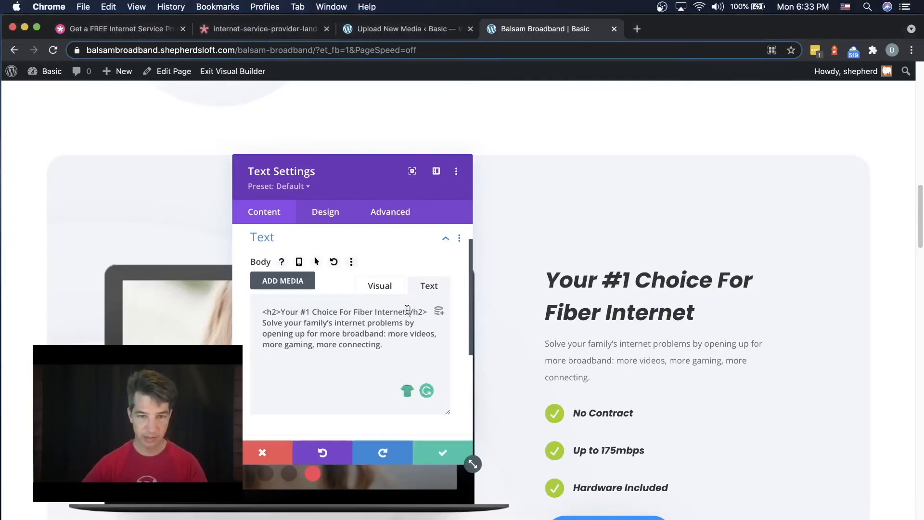
left_click_drag(407, 312, 283, 313)
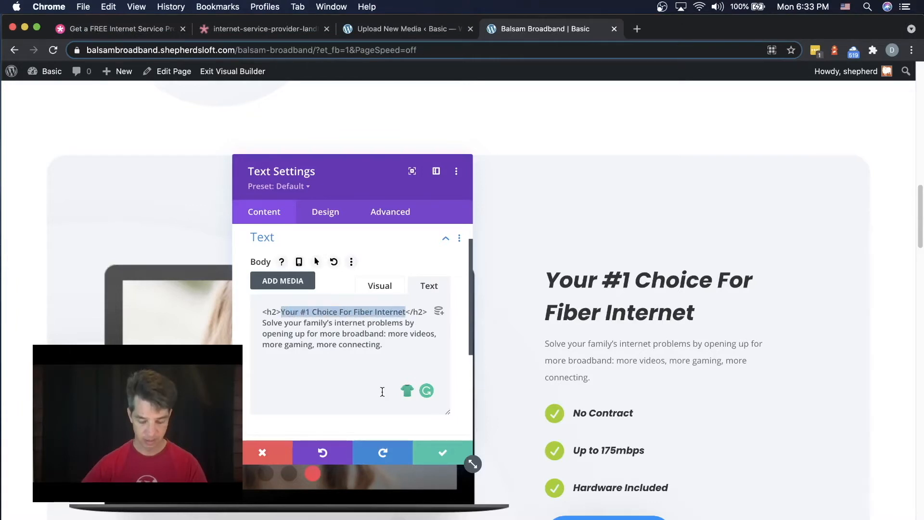
type("Let Fiber be the peacemaker.")
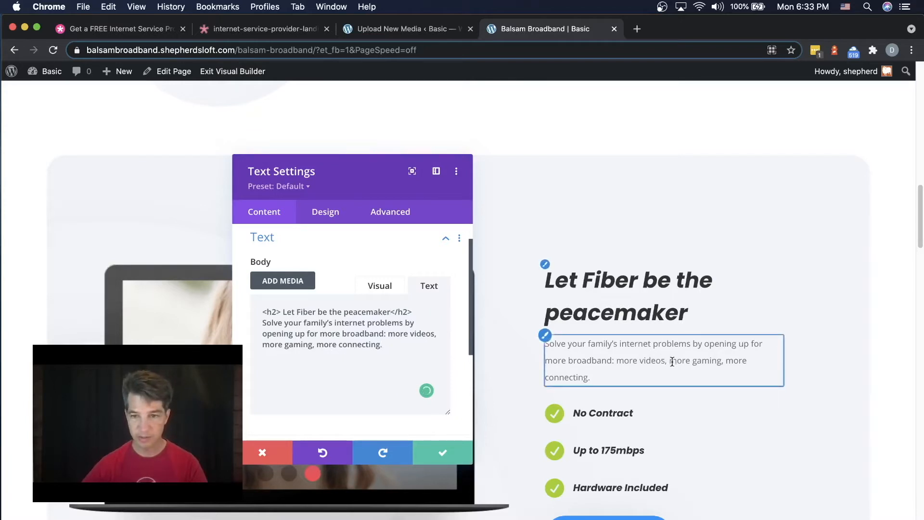
left_click(439, 452)
Step: Disable the section with the "Let Fiber be the peacemaker." heading and three blurbs on phone, tablet and desktop
scroll(350, 389, "up", 10)
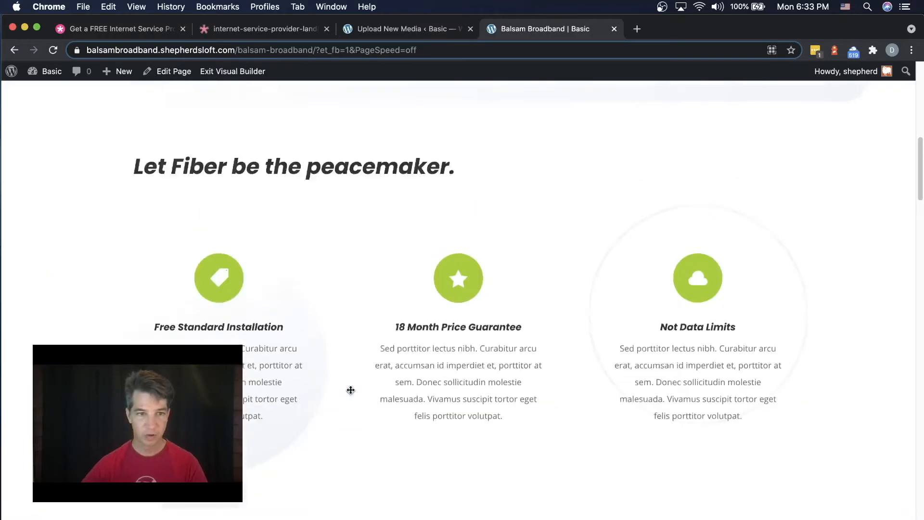
mouse_move(97, 202)
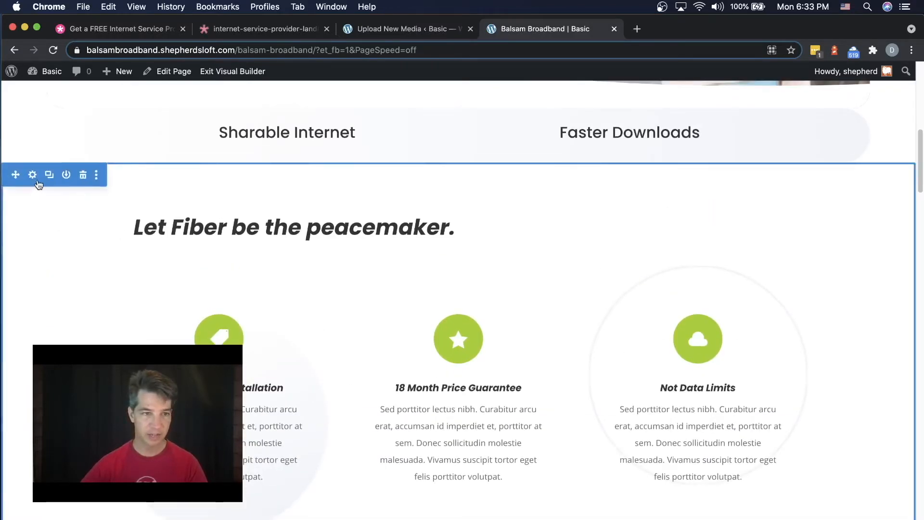
scroll(97, 301, "down", 3)
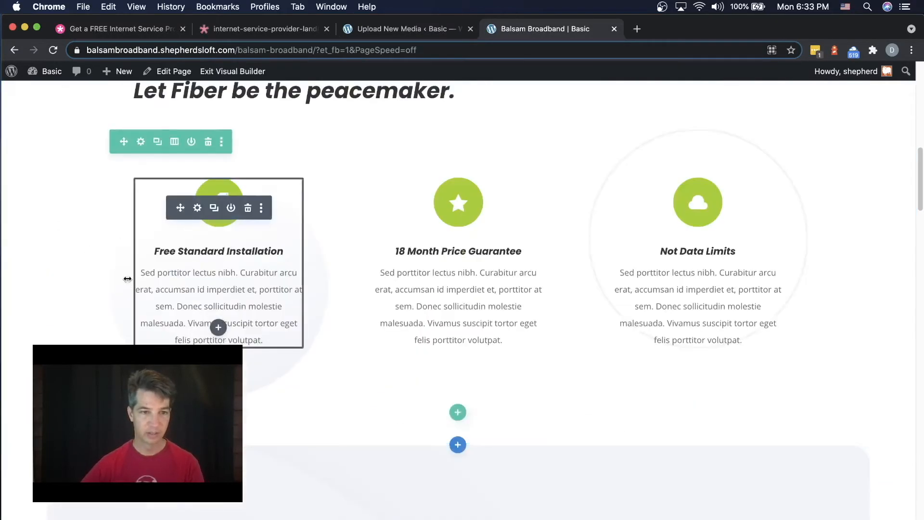
scroll(125, 275, "up", 3)
left_click(96, 202)
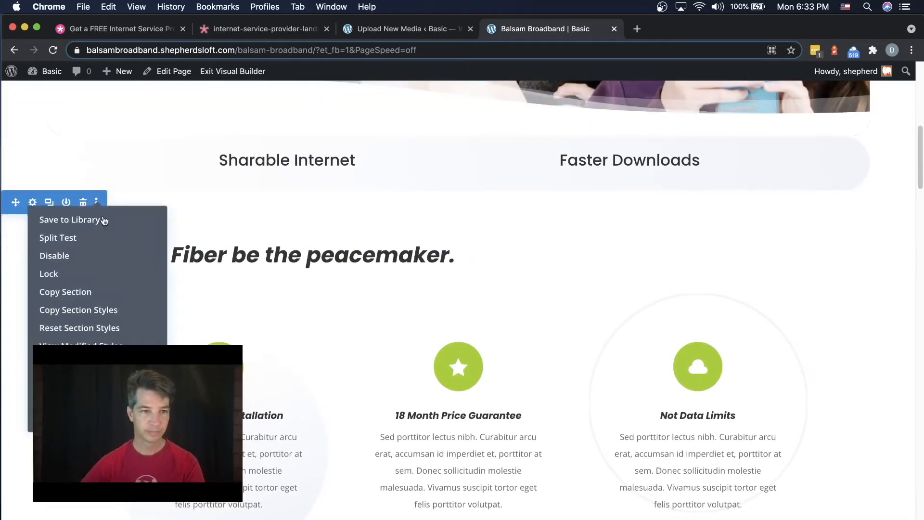
mouse_move(46, 256)
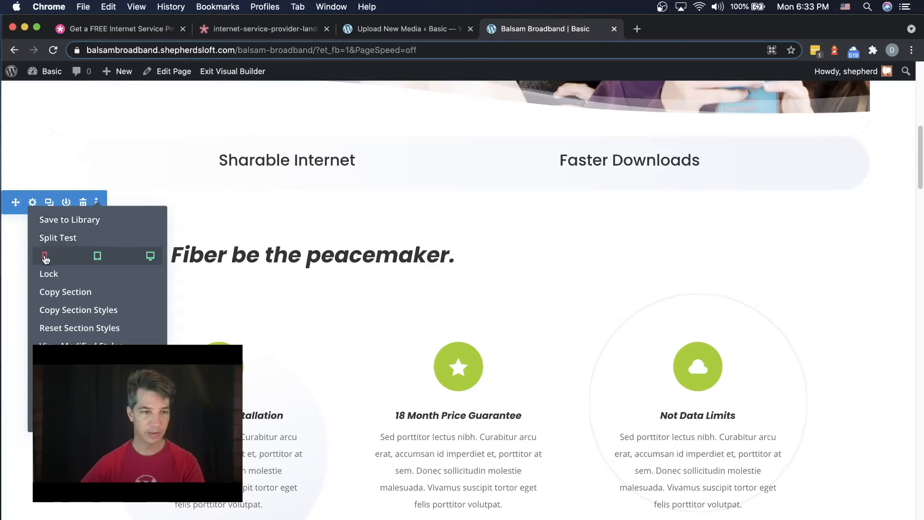
left_click(151, 257)
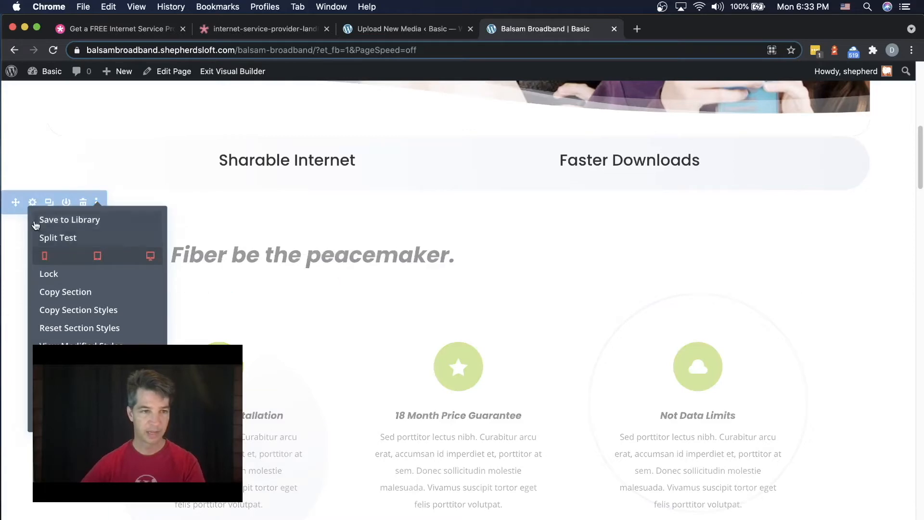
Step: Move the disabled three-blurb section down the page to between "Most Popular Bundles" and the TV, Internet and Phone bar
left_click_drag(15, 203, 68, 202)
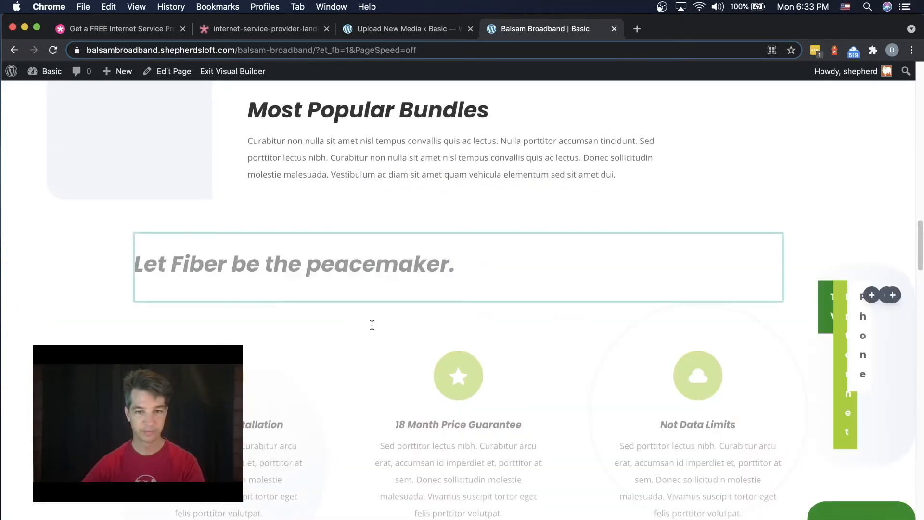
scroll(373, 325, "down", 4)
scroll(373, 325, "down", 2)
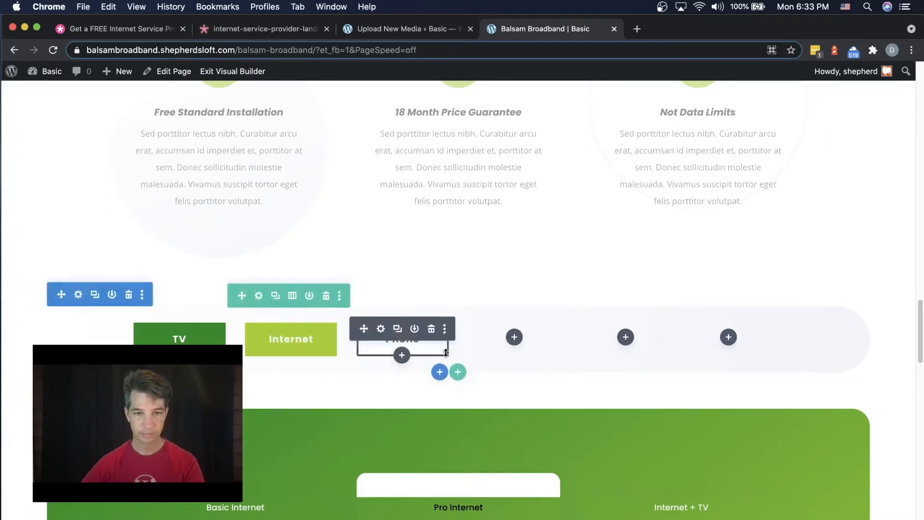
scroll(498, 324, "up", 7)
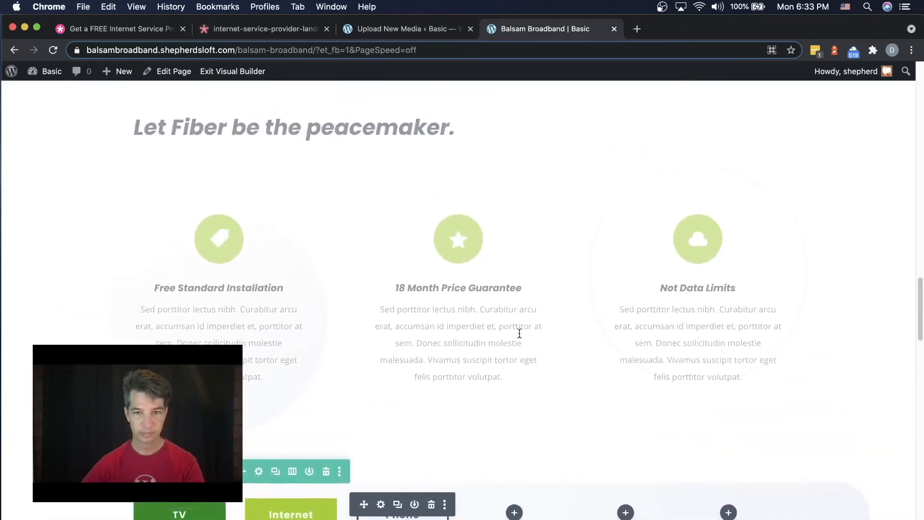
scroll(520, 334, "up", 17)
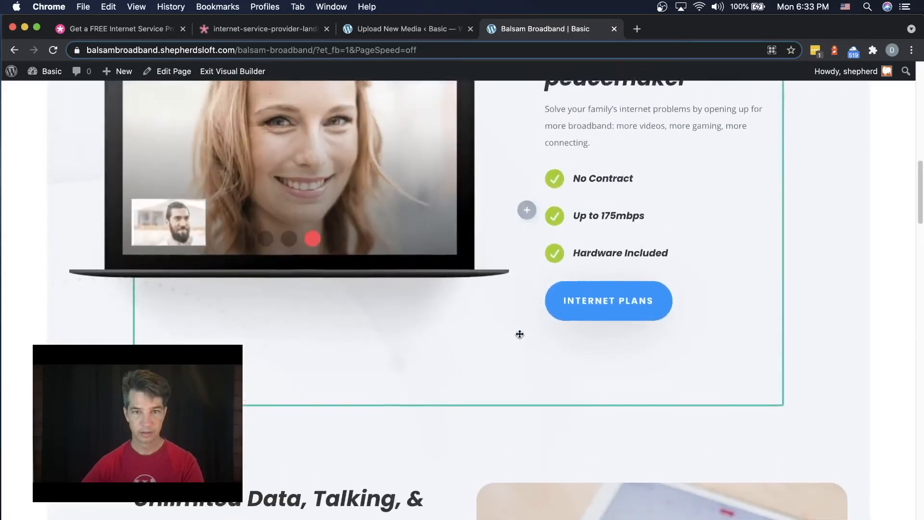
Step: Increase the spacing below the "Sharable Internet" and "Faster Downloads" section to about 57px
scroll(520, 335, "up", 5)
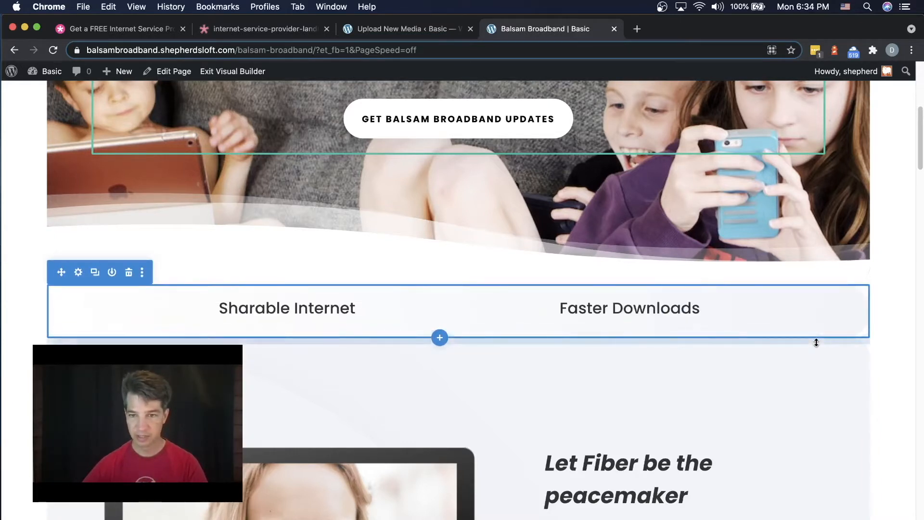
left_click_drag(817, 352, 818, 374)
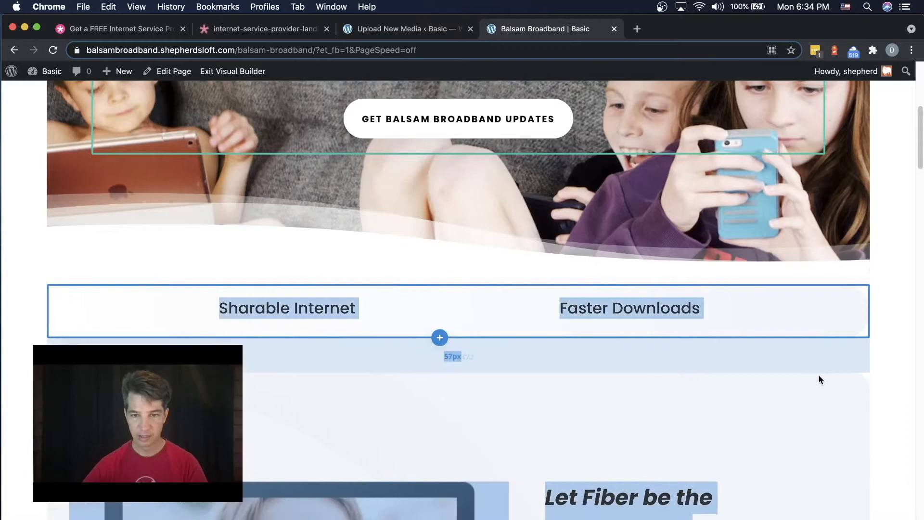
left_click(889, 355)
scroll(796, 416, "down", 4)
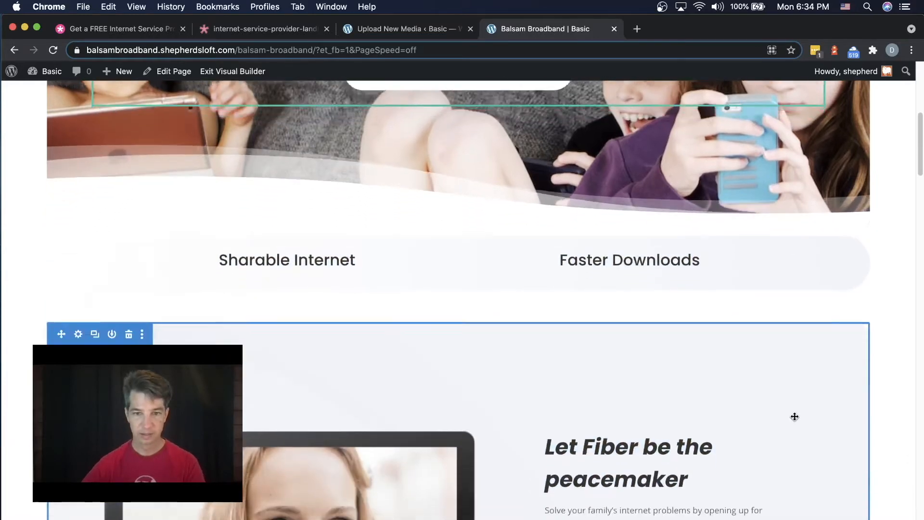
scroll(797, 416, "down", 3)
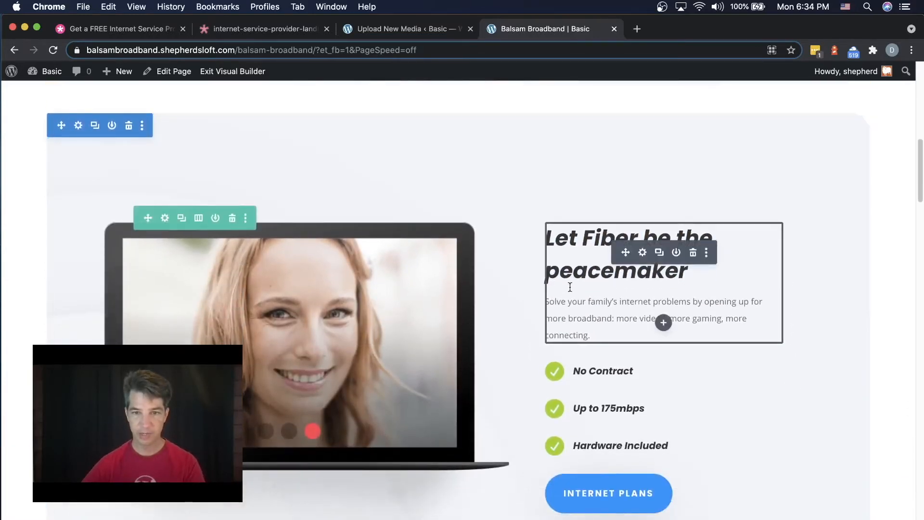
scroll(660, 318, "down", 1)
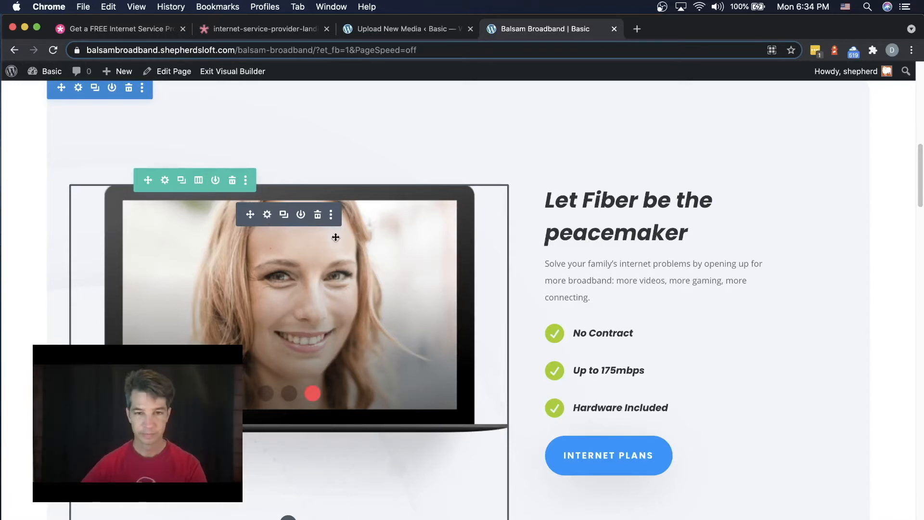
Step: Move the "Unlimited Data, Talking, & Texting" row above the "Let Fiber be the peacemaker" row in the same section
scroll(616, 294, "down", 2)
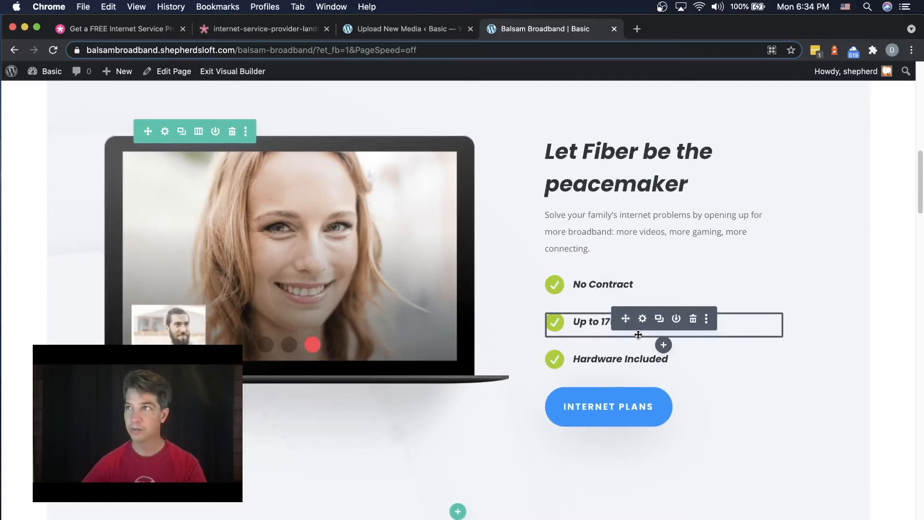
scroll(645, 341, "down", 10)
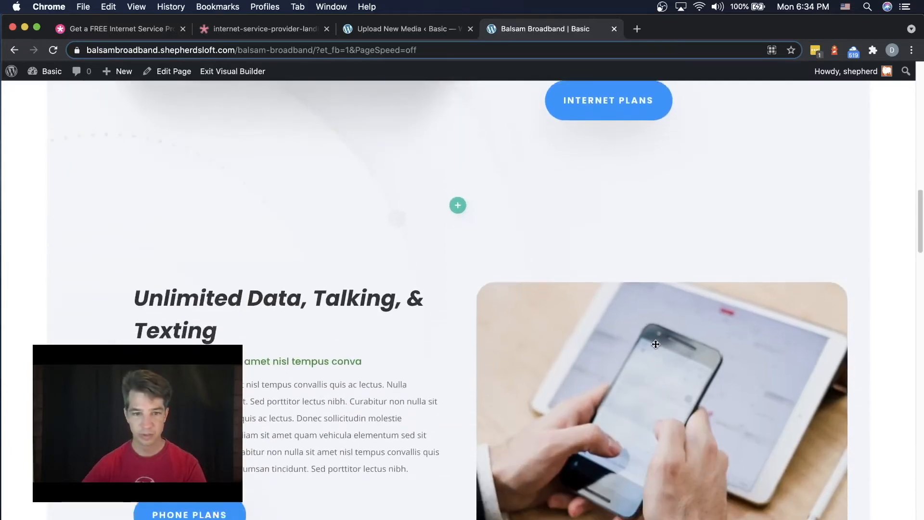
scroll(656, 344, "up", 10)
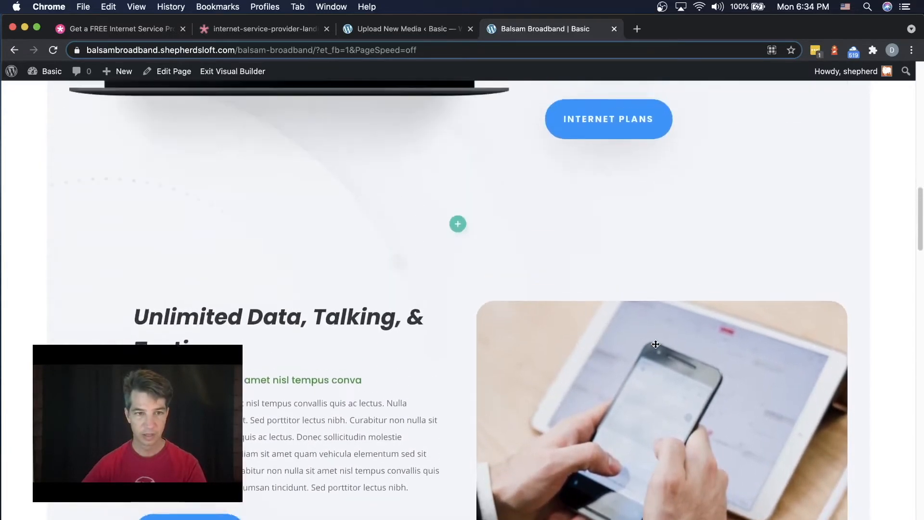
scroll(656, 344, "down", 1)
scroll(626, 313, "up", 3)
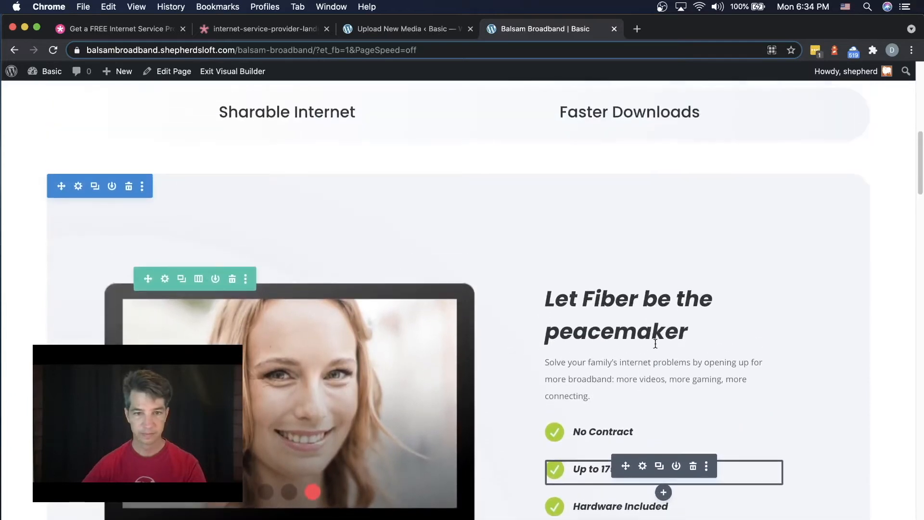
scroll(585, 269, "down", 3)
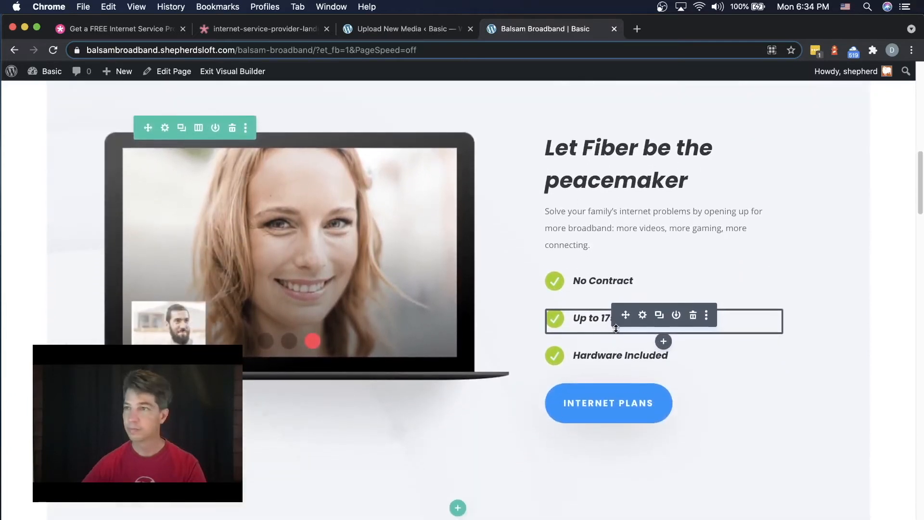
scroll(617, 328, "down", 8)
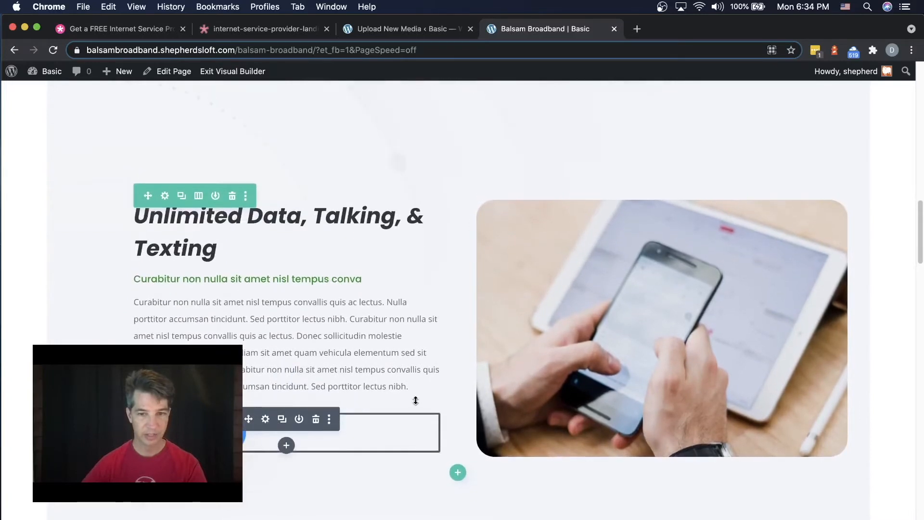
scroll(416, 400, "up", 4)
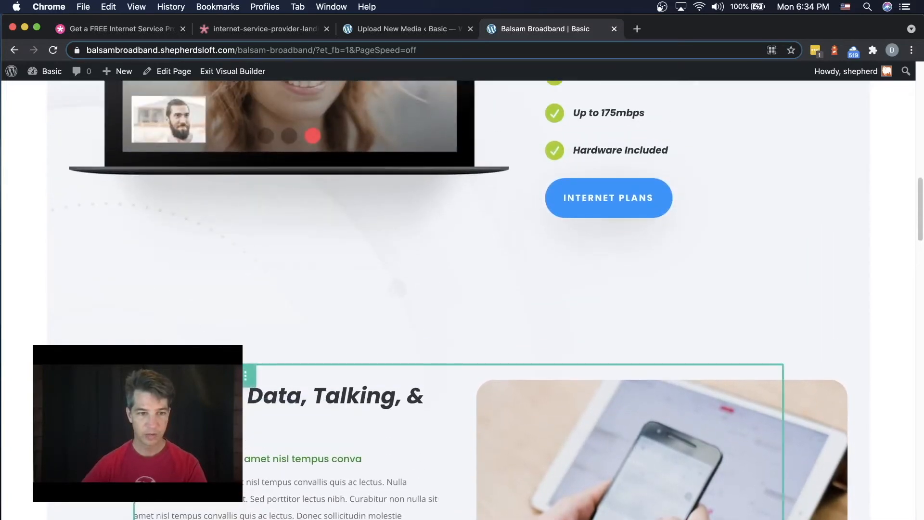
scroll(161, 293, "up", 7)
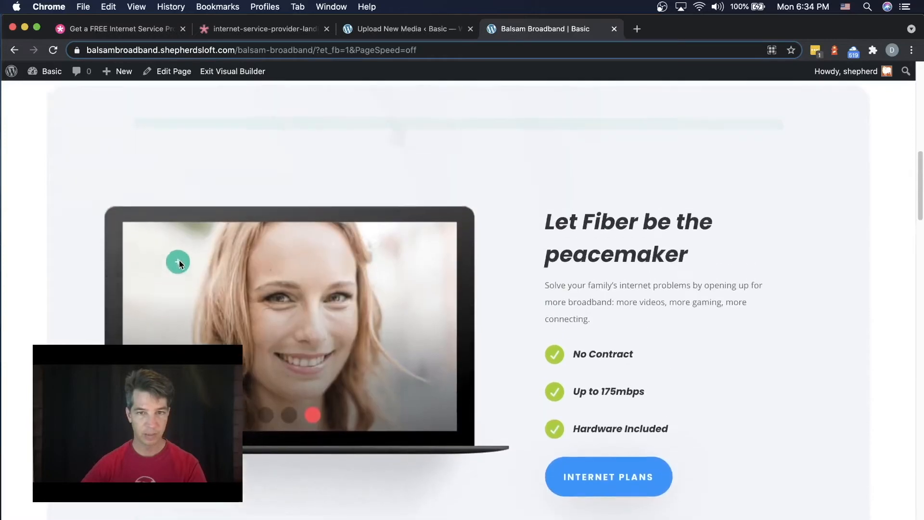
left_click_drag(221, 227, 222, 227)
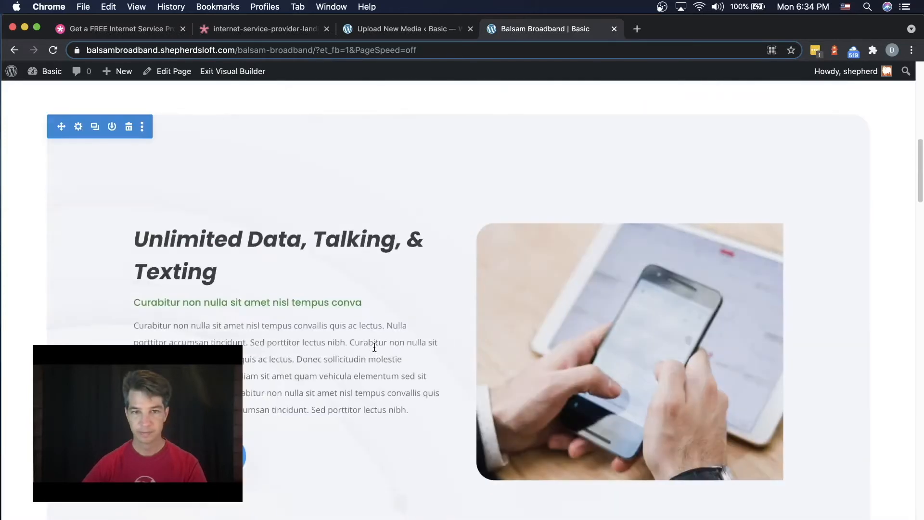
scroll(454, 358, "down", 7)
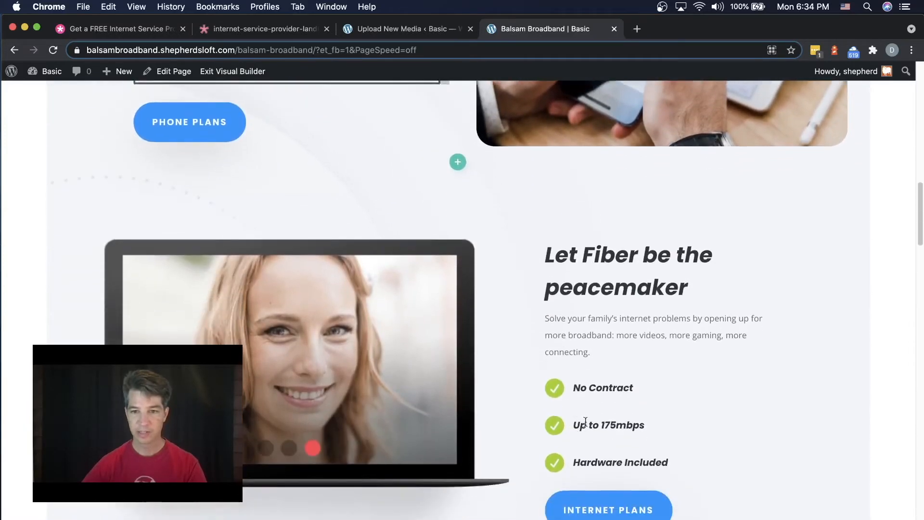
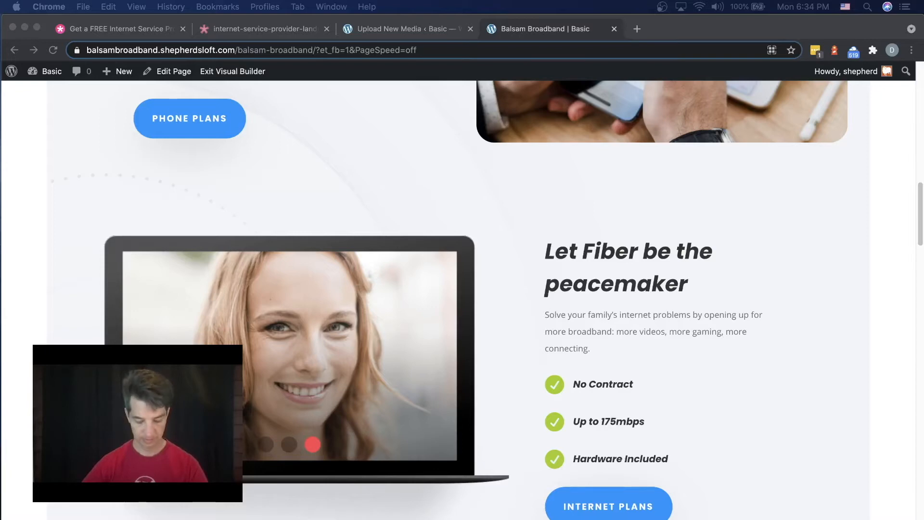
Step: Replace the "Unlimited Data, Talking, & Texting" heading with "Not Enough Internet To Share?", removing its strong tags
scroll(403, 330, "up", 5)
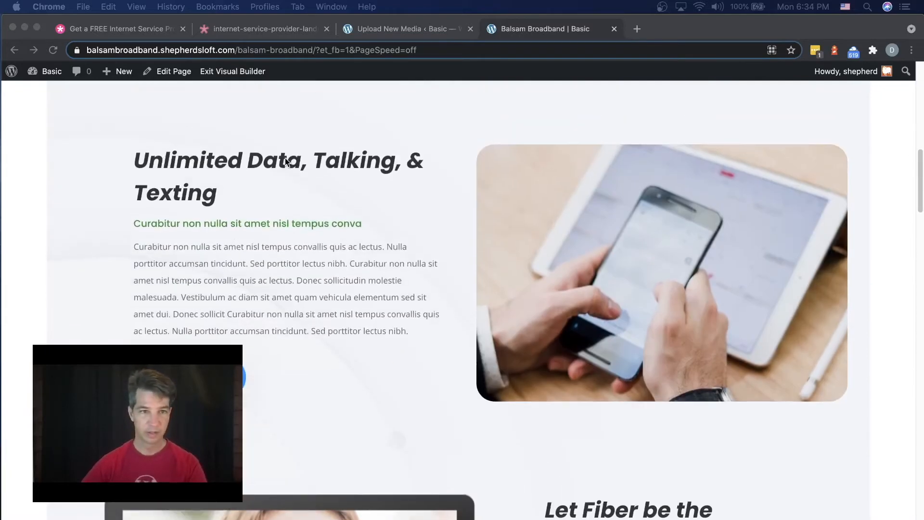
scroll(287, 163, "up", 1)
left_click(291, 202)
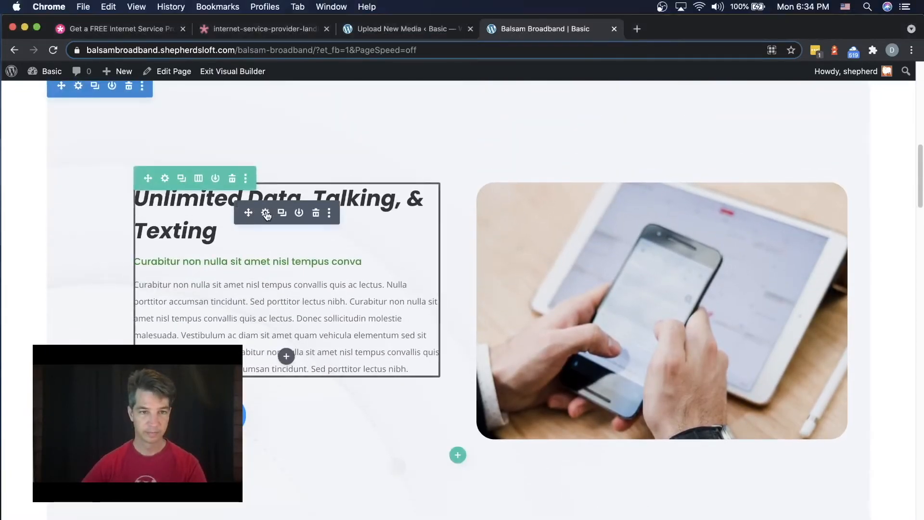
left_click(266, 214)
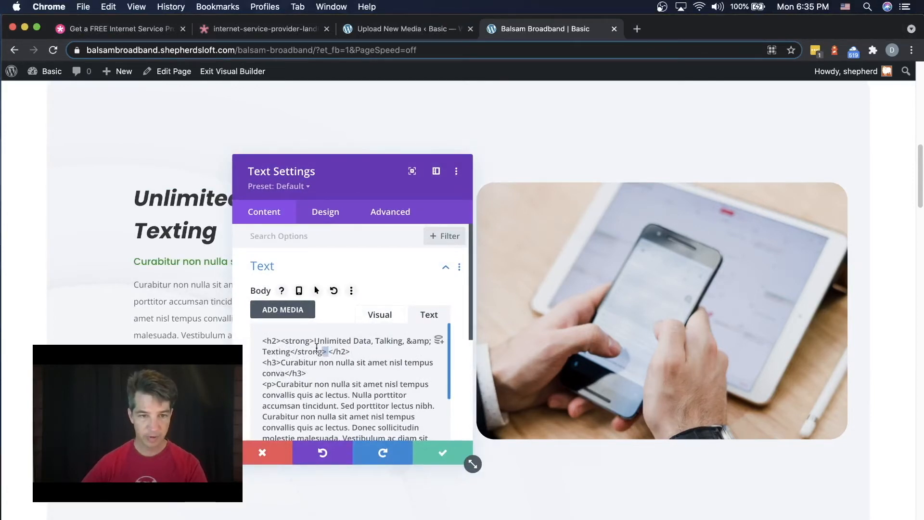
left_click_drag(317, 347, 280, 343)
type("Not Enough Internet To Share?")
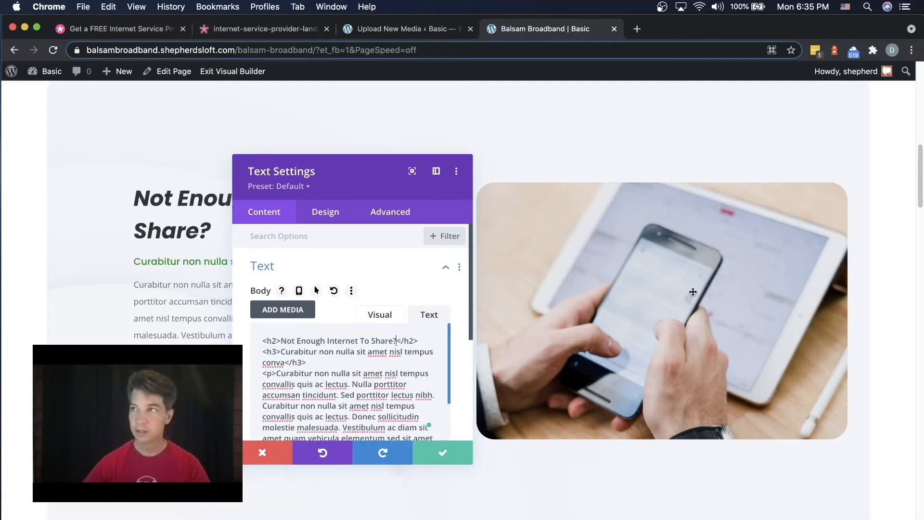
Step: Replace placeholders with "We understand the chaos of not having enough internet can throw a home into, especially now with all family members at home ALL the time."
key("super+Tab")
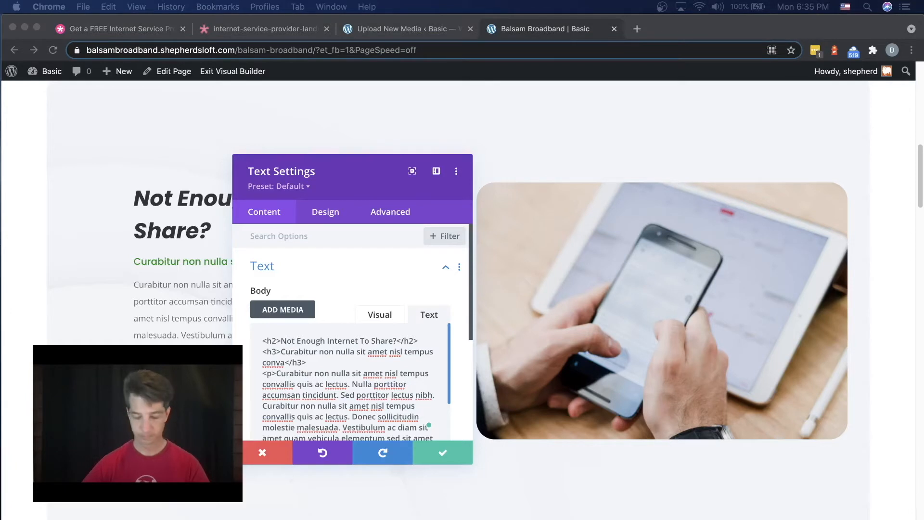
left_click(324, 372)
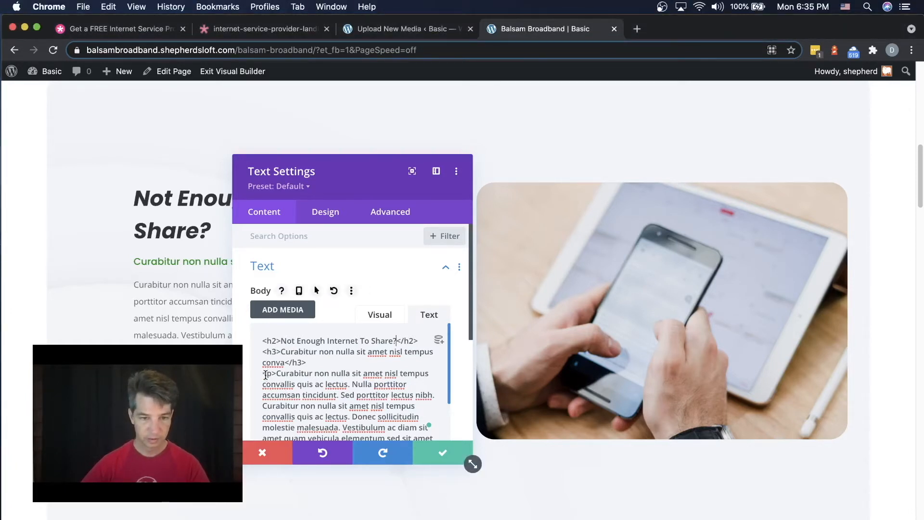
left_click_drag(263, 354, 413, 429)
type("<h2>Not Enough Internet To Share?</h2> We understand the chaos of not having enough internet can throw a home into, especially now with all family members at home ALL the time.")
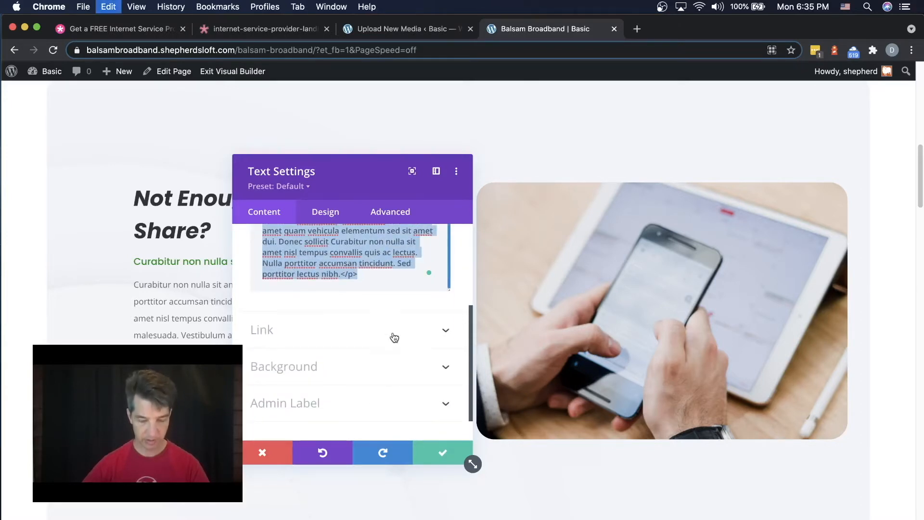
left_click_drag(334, 177, 528, 127)
left_click(638, 407)
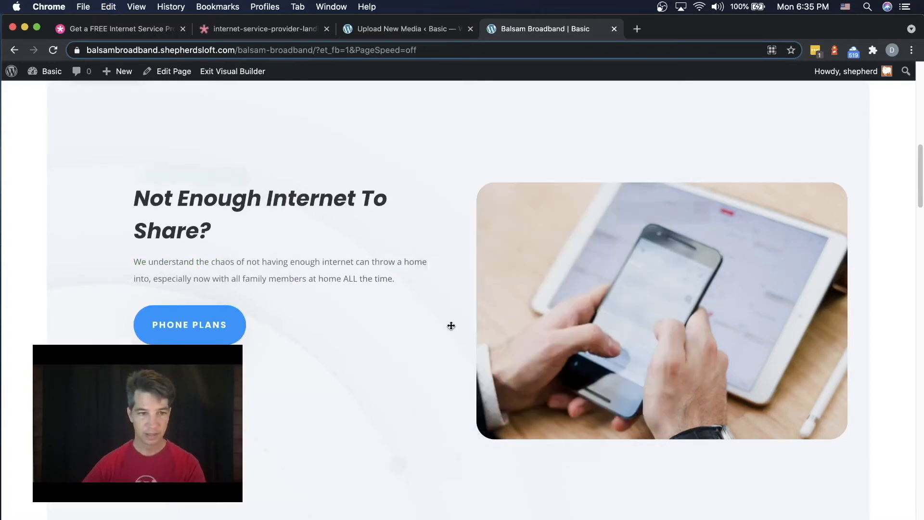
Step: Review the "Not Enough Internet To Share?" and "Let Fiber be the peacemaker" rows and the page down to "Most Popular Bundles"
scroll(295, 318, "down", 3)
scroll(249, 236, "down", 2)
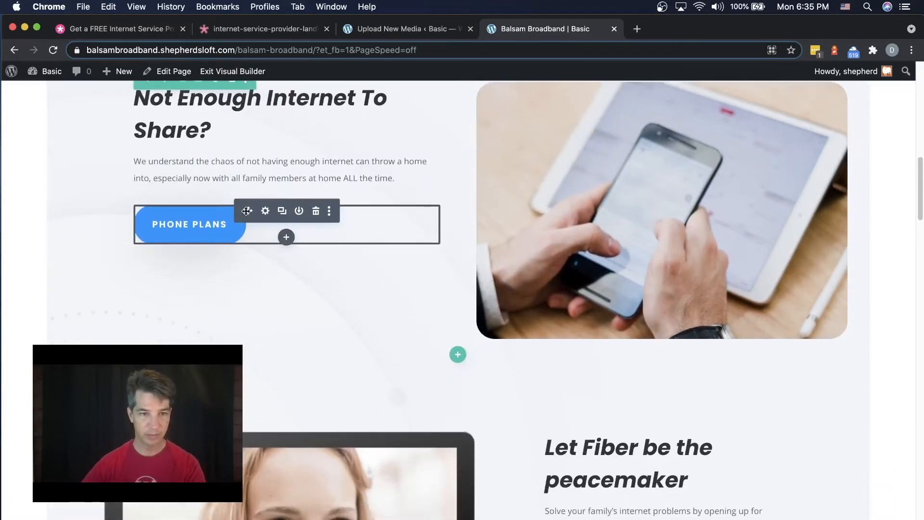
scroll(398, 332, "down", 10)
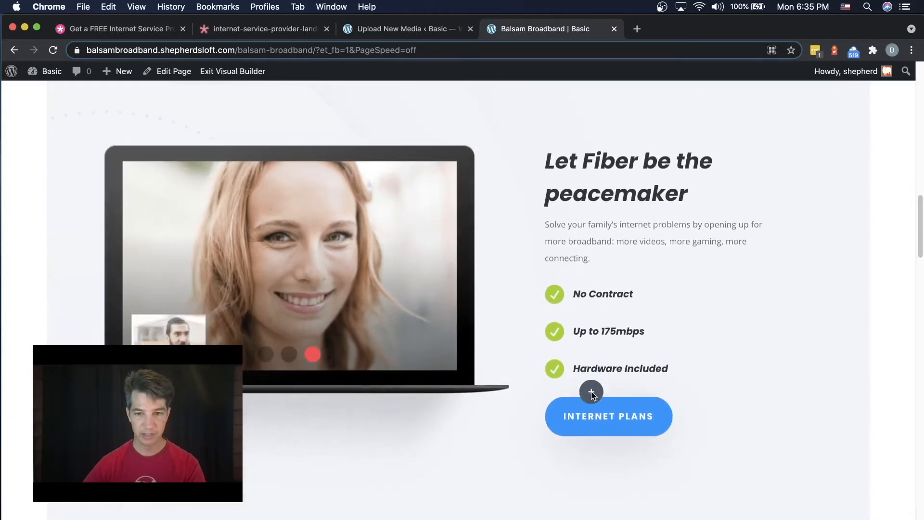
scroll(501, 411, "down", 12)
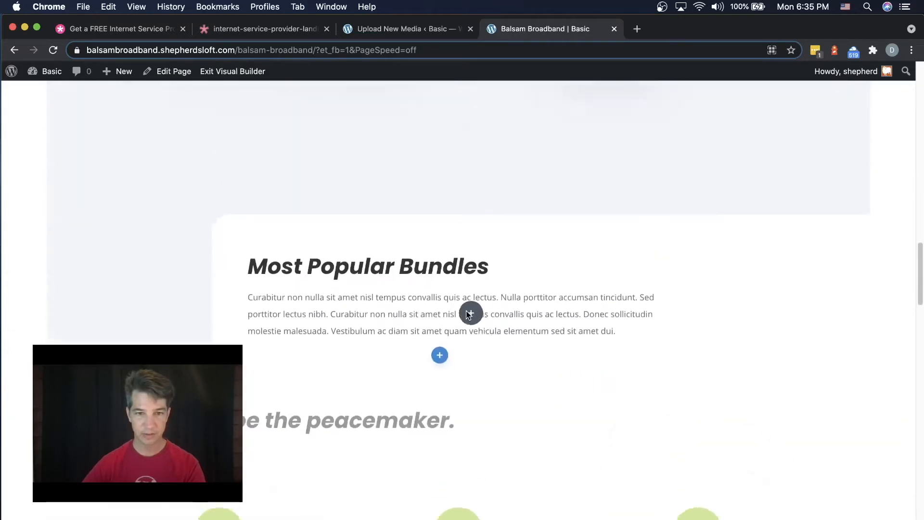
scroll(470, 314, "up", 15)
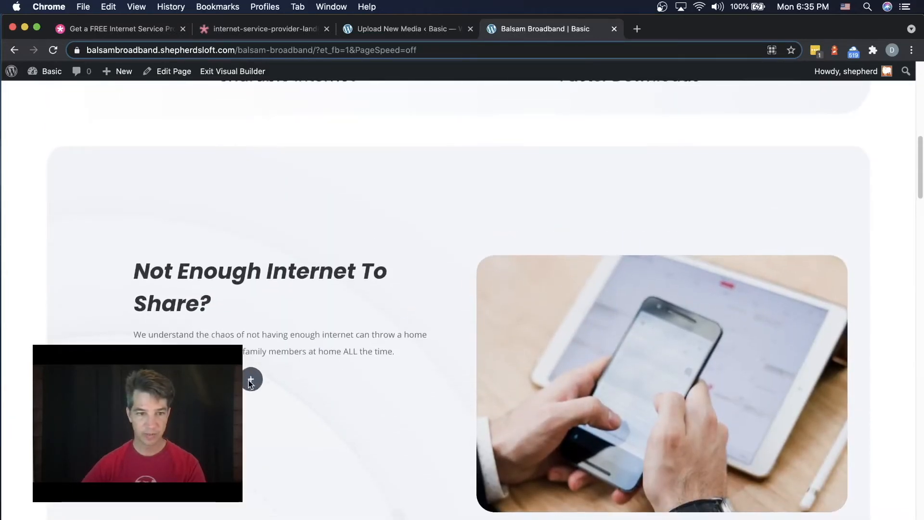
scroll(249, 376, "down", 1)
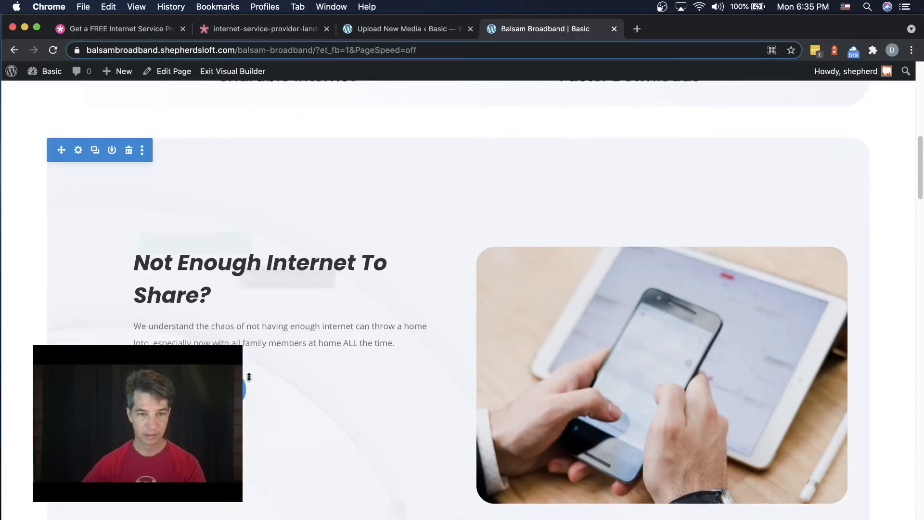
scroll(318, 328, "down", 5)
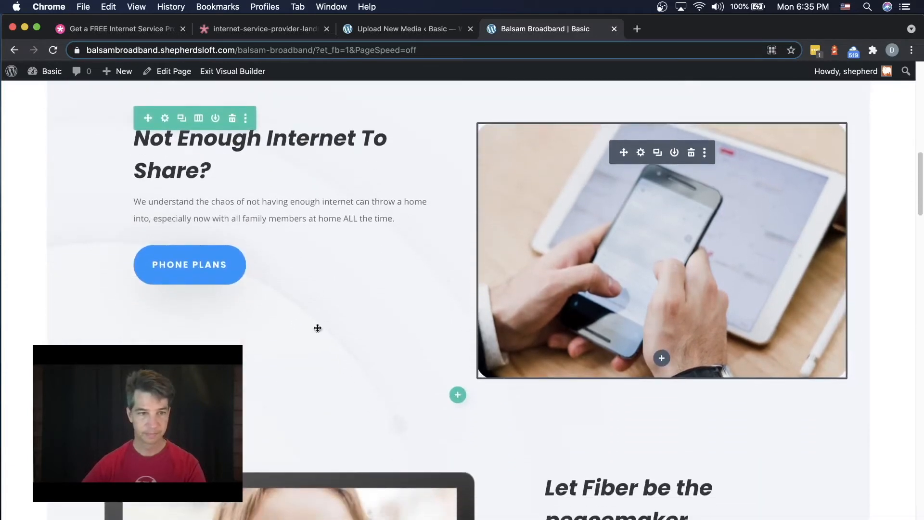
scroll(317, 328, "up", 2)
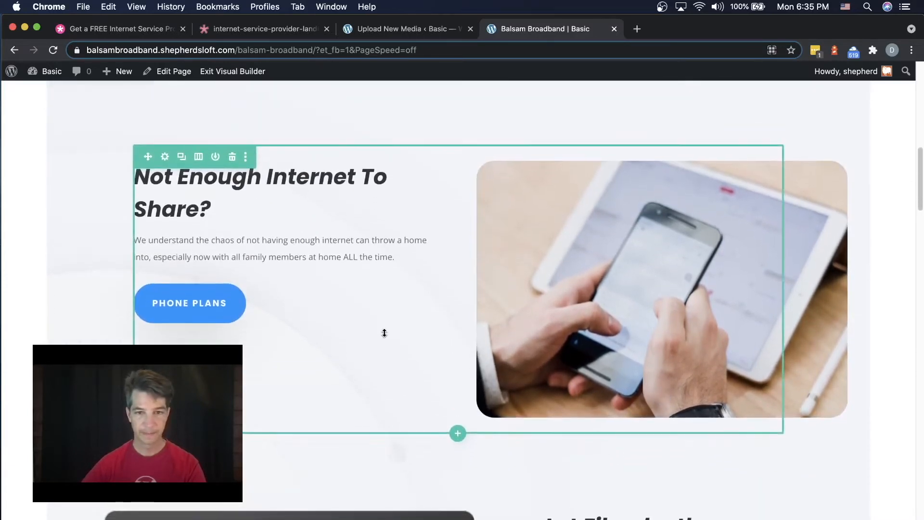
Step: Change the "Phone Plans" button's text to "Get Balsam Broadband Updates" and save the button module
scroll(313, 320, "up", 1)
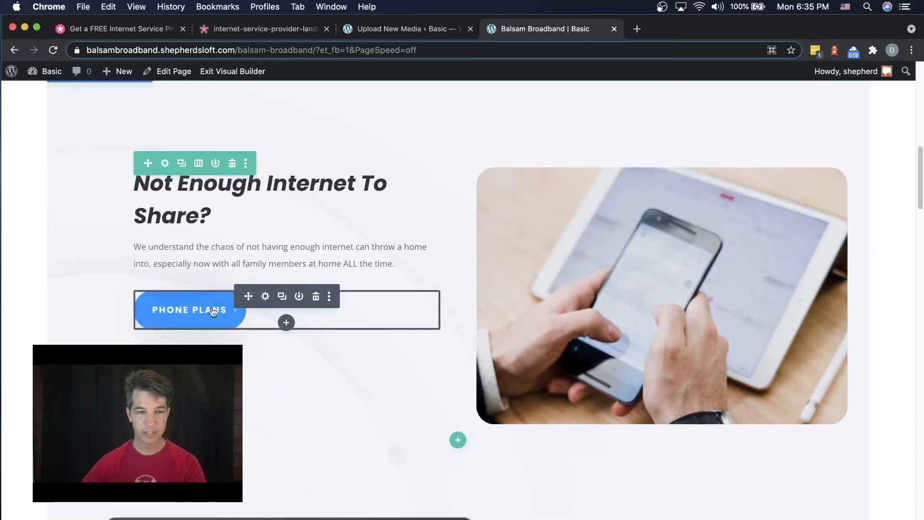
left_click(265, 297)
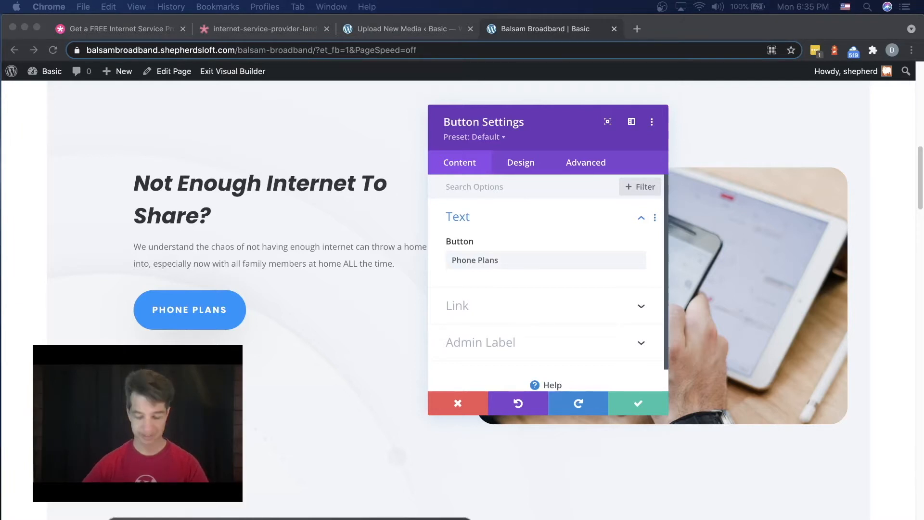
left_click(505, 260)
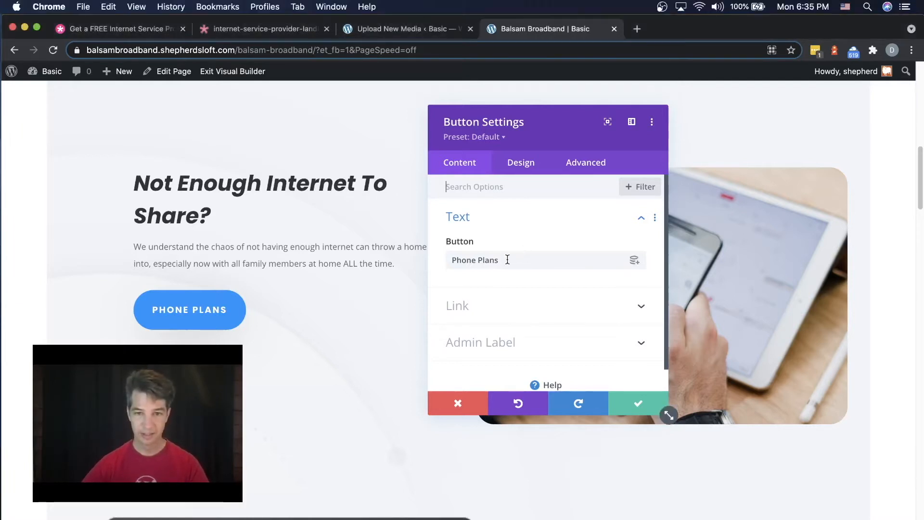
triple_click(507, 260)
type("Get Balsam Broadband Updates")
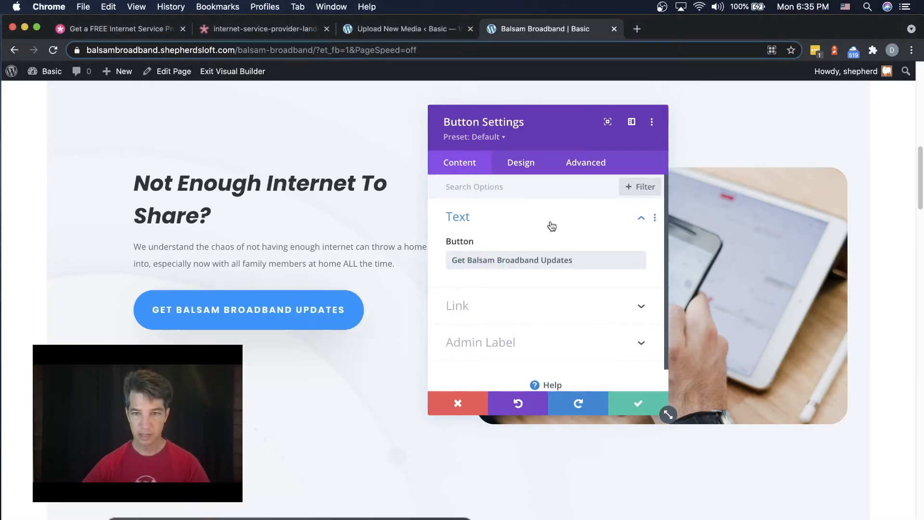
left_click(636, 402)
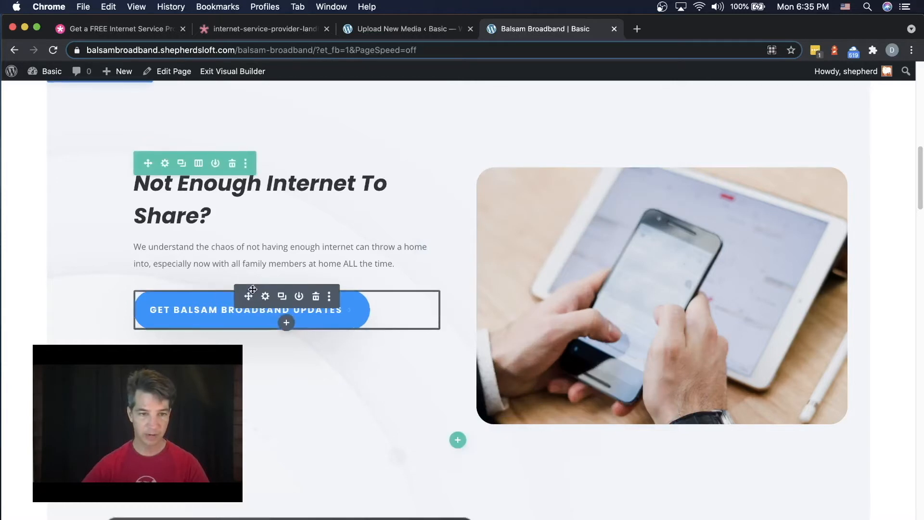
Step: Save the updates button module to the Divi Library under the name "Get Balsam Broadband Updates"
left_click(299, 297)
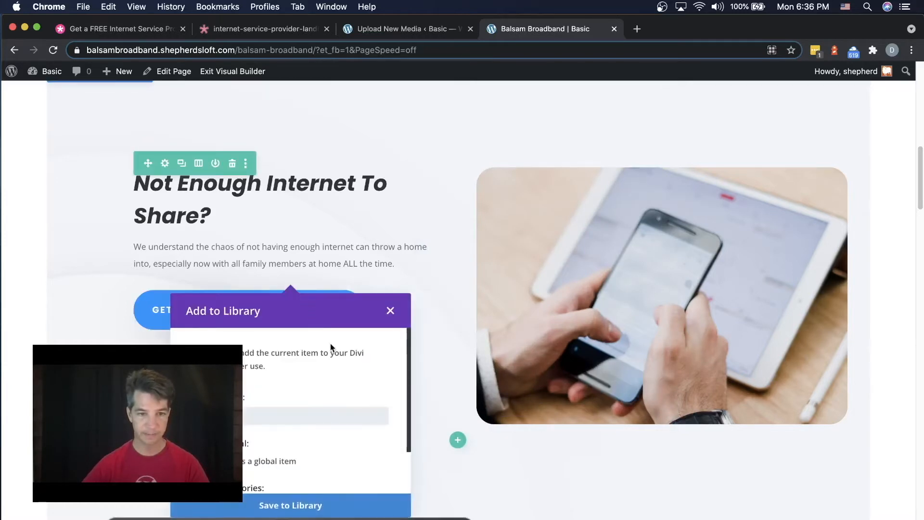
type("Get Balsam Broadband Updates")
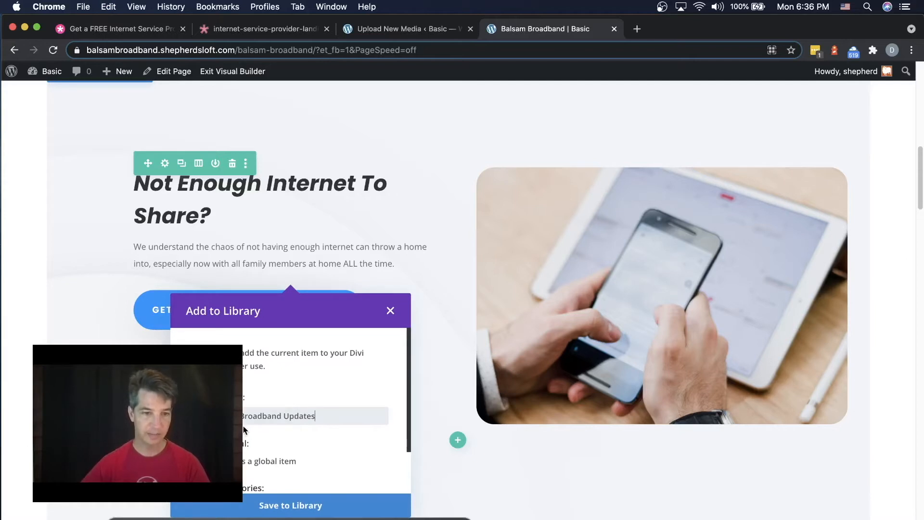
scroll(289, 412, "down", 2)
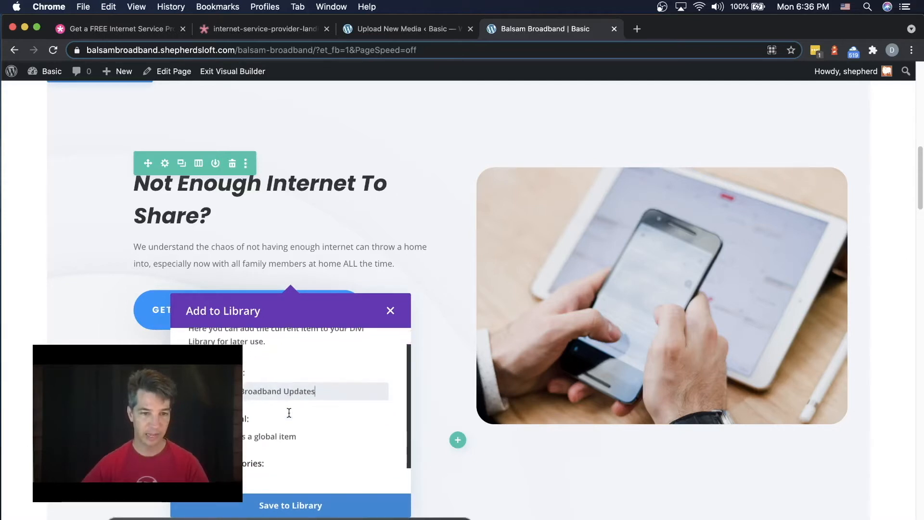
scroll(289, 413, "down", 3)
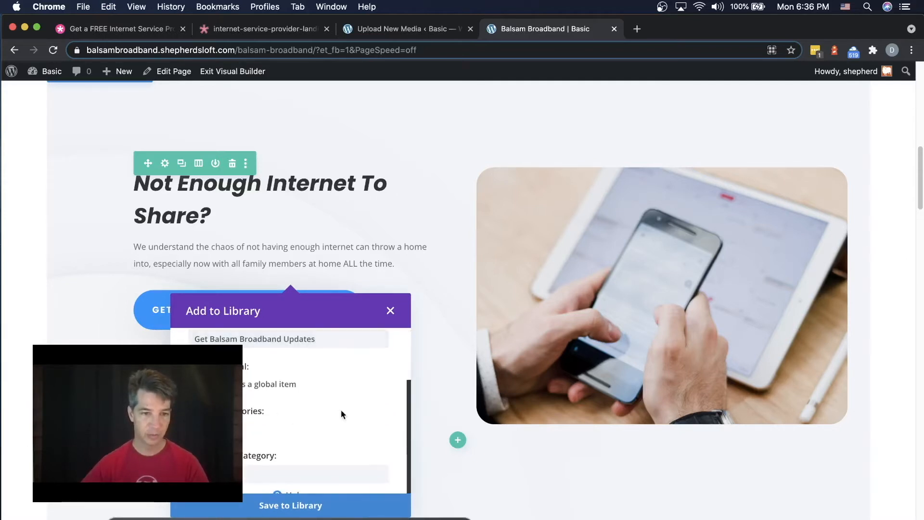
scroll(337, 439, "down", 1)
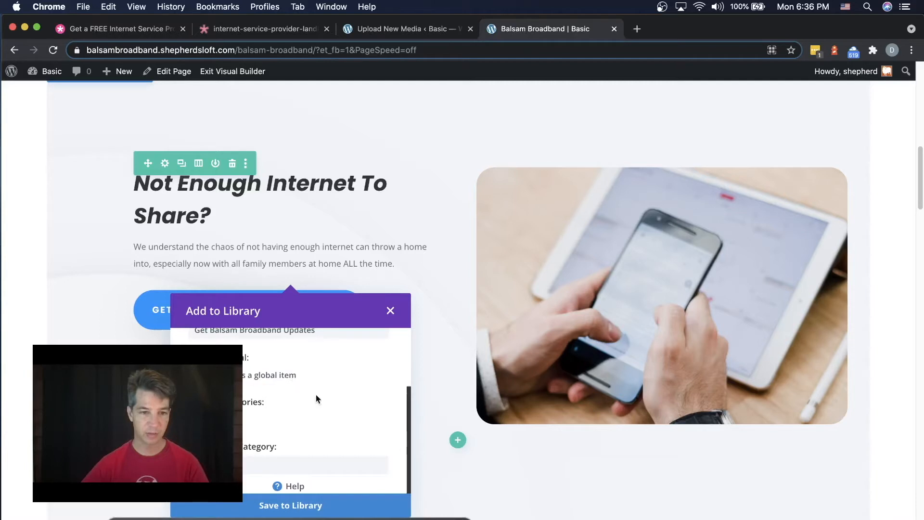
left_click(281, 506)
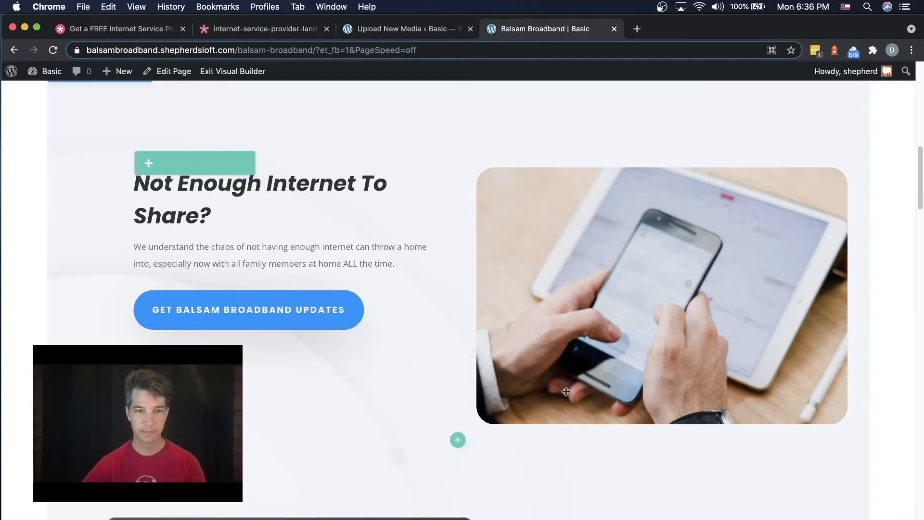
Step: Inspect the content and Heading 2 font settings of the phone row's "Not Enough Internet To Share?" text module, discarding any changes
scroll(454, 363, "up", 2)
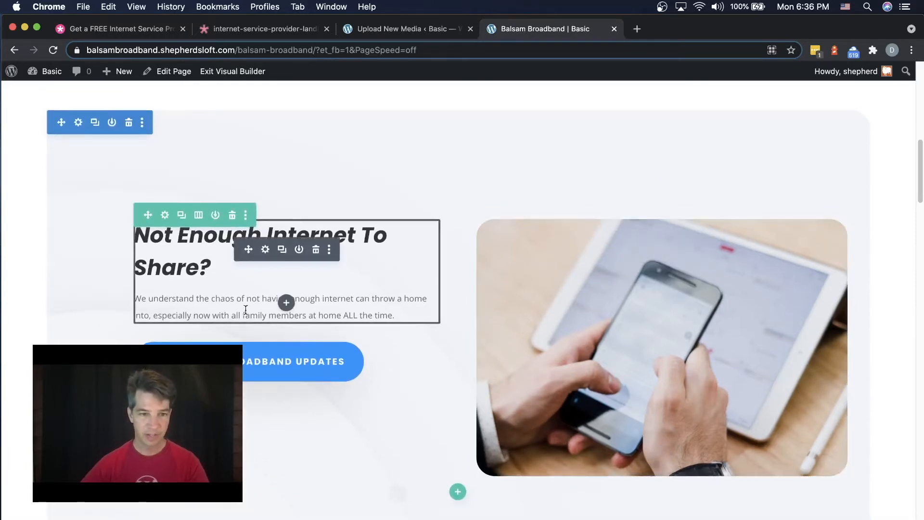
left_click(266, 250)
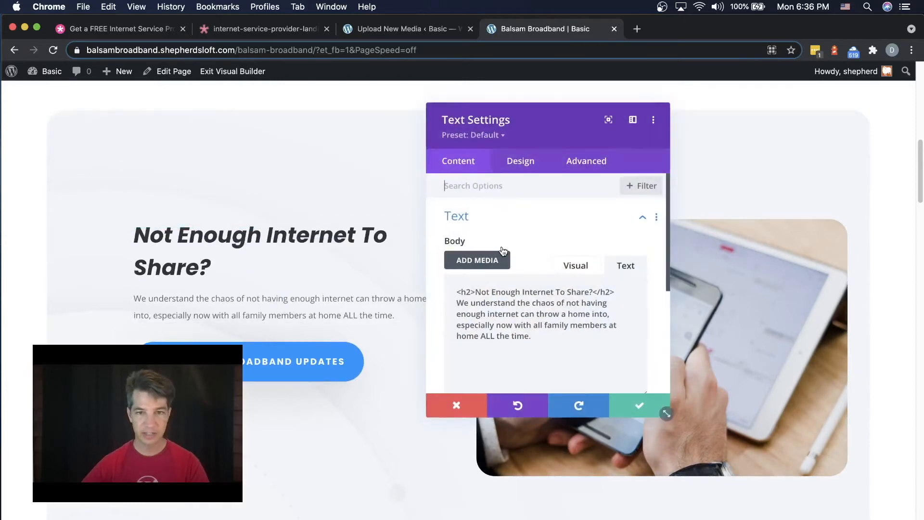
left_click(525, 169)
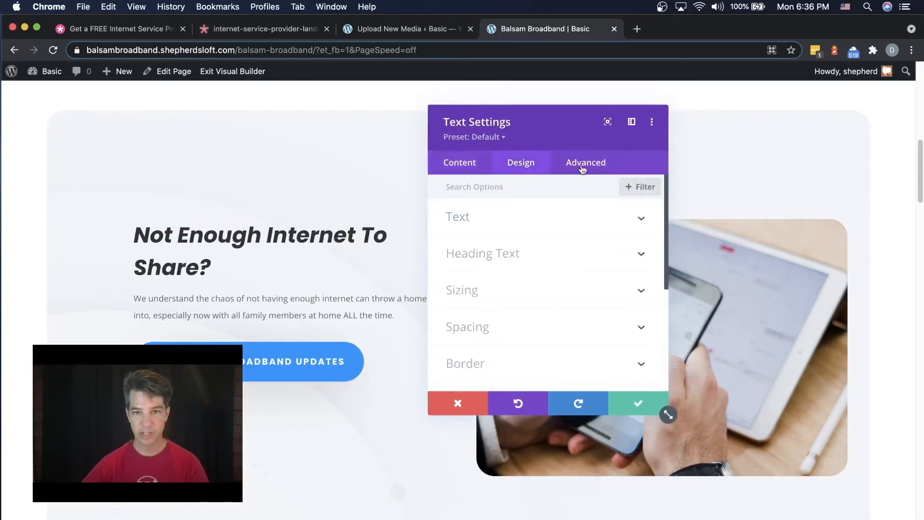
left_click(460, 403)
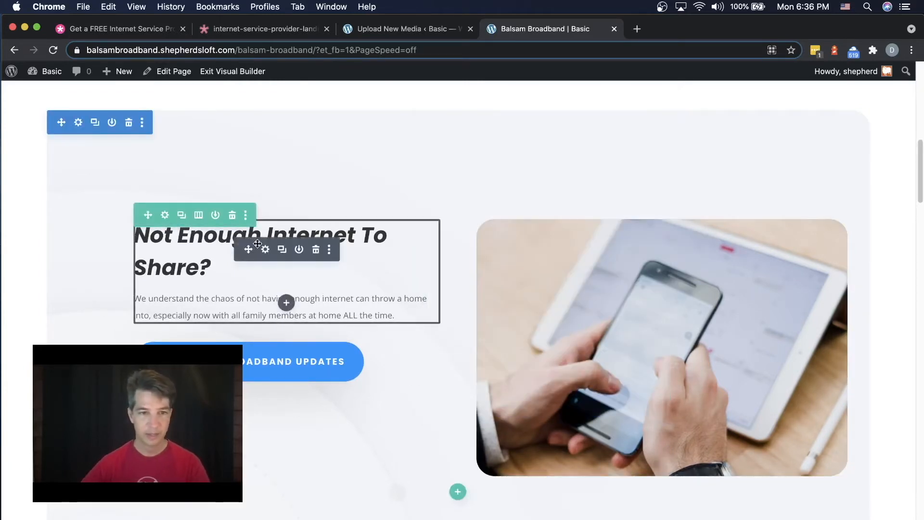
left_click(265, 250)
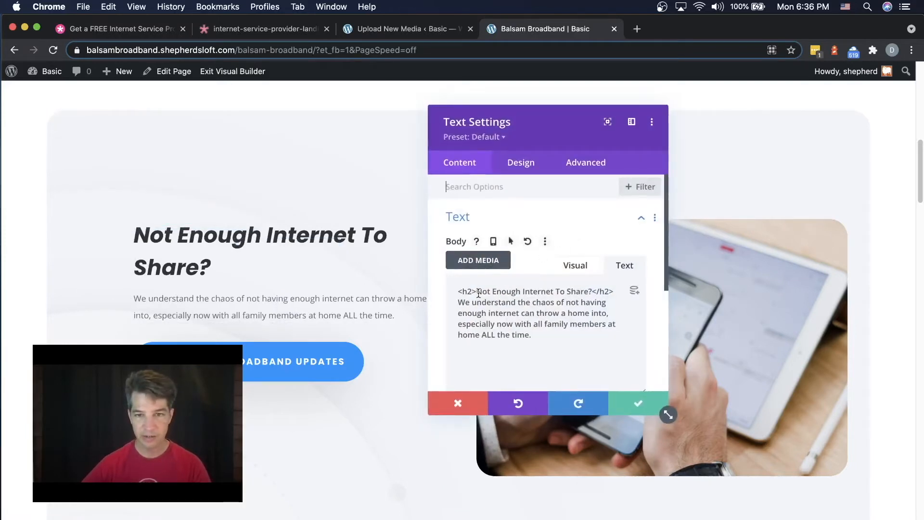
left_click(520, 168)
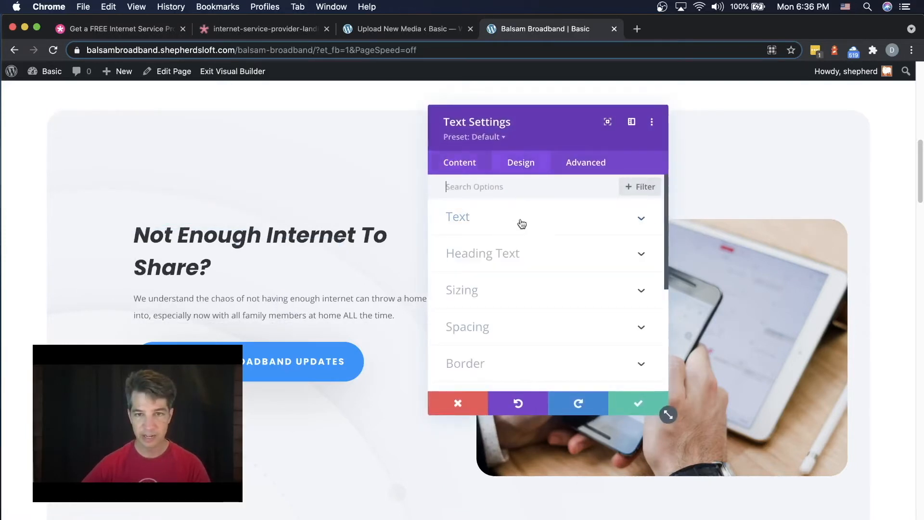
left_click(472, 254)
left_click(498, 225)
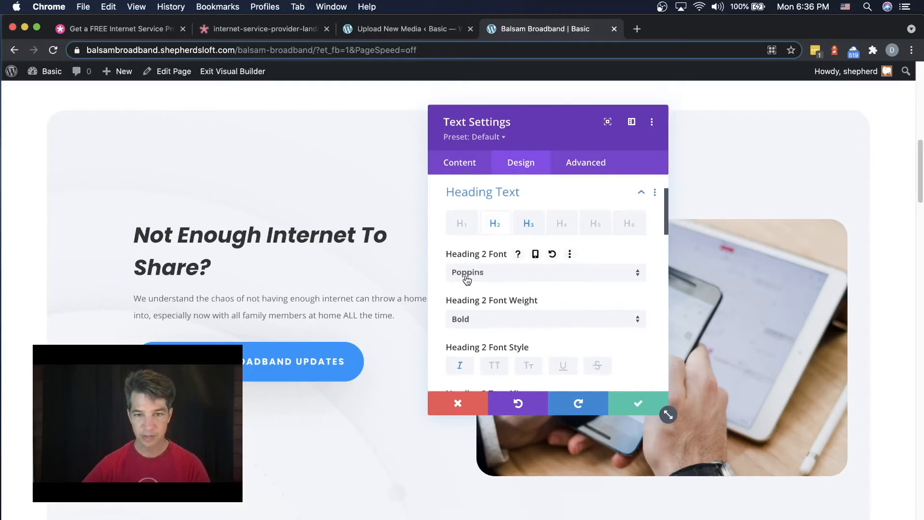
left_click(466, 401)
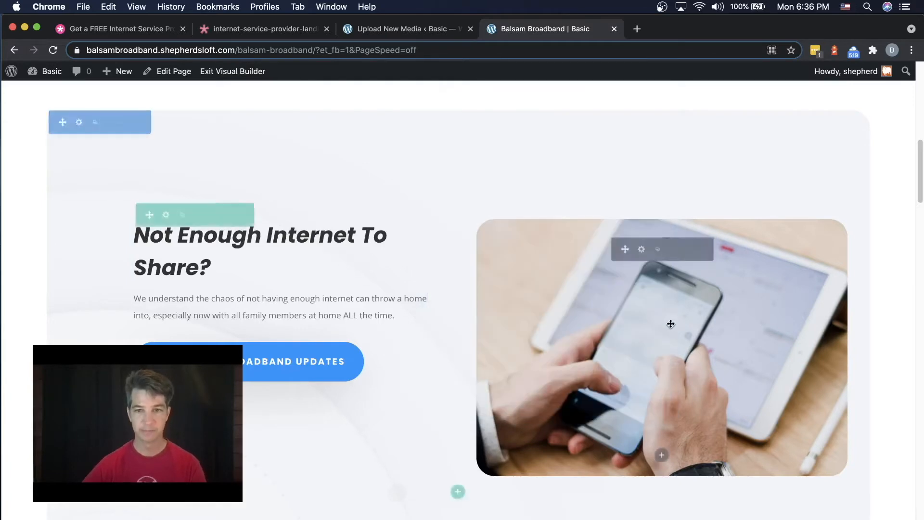
Step: Replace the laptop row's "Let Fiber be the peacemaker" heading with "Not Enough Internet To Share?", keeping the h2 tags
scroll(671, 326, "down", 5)
scroll(671, 332, "down", 4)
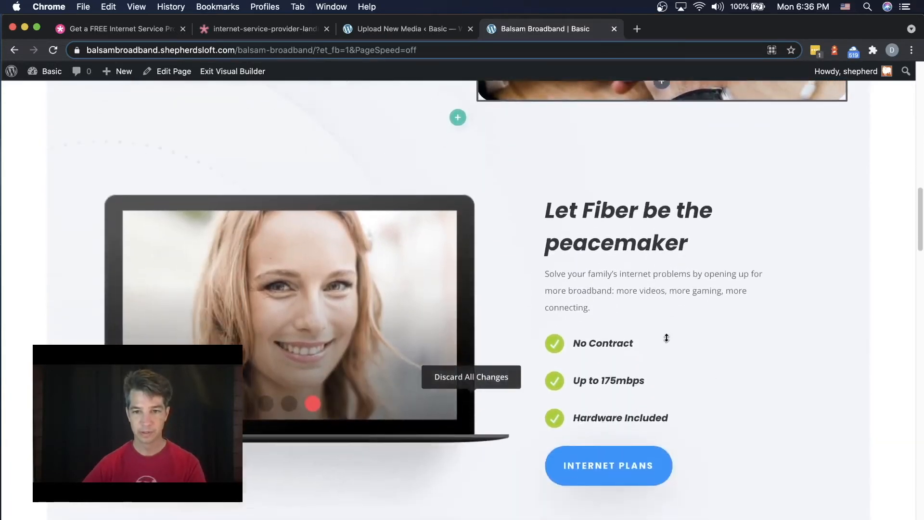
scroll(671, 343, "up", 1)
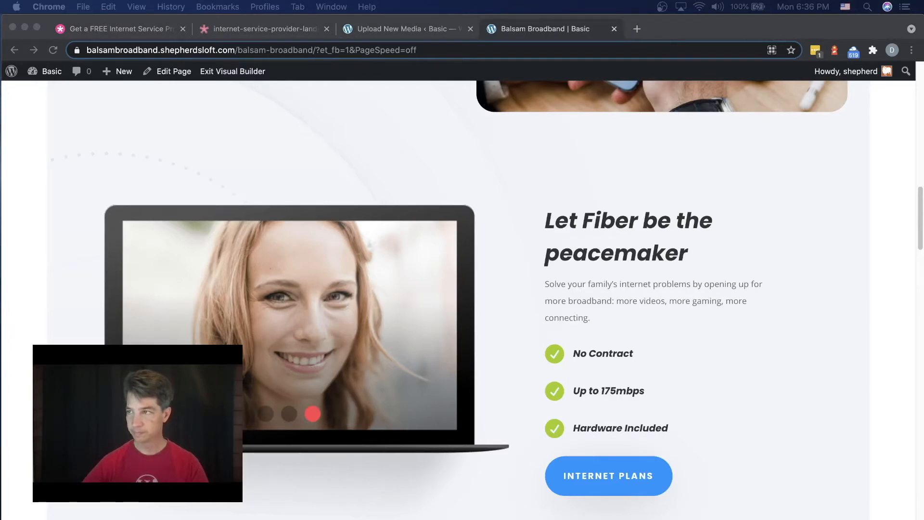
left_click(606, 252)
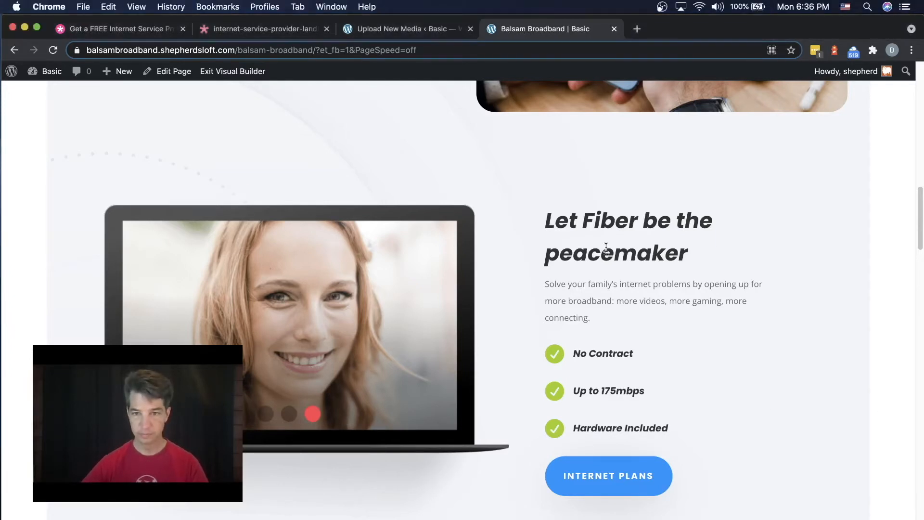
left_click(643, 235)
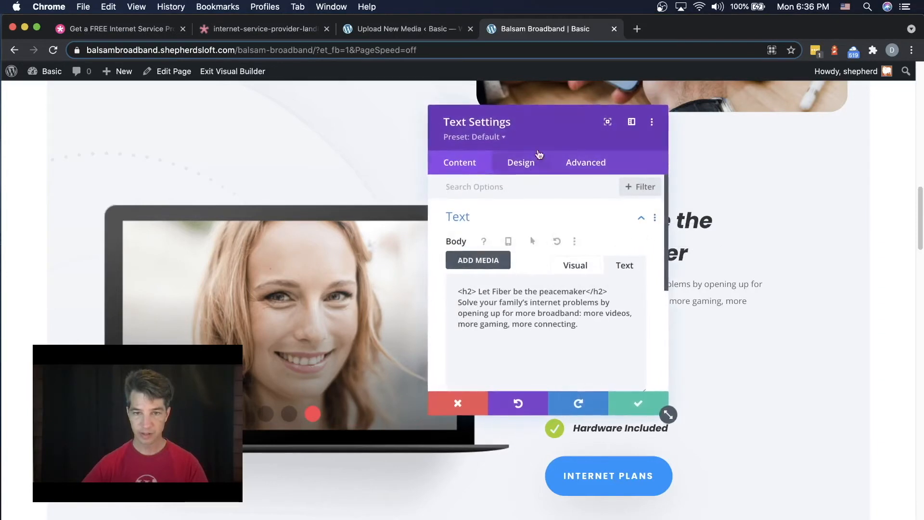
left_click_drag(543, 132, 334, 132)
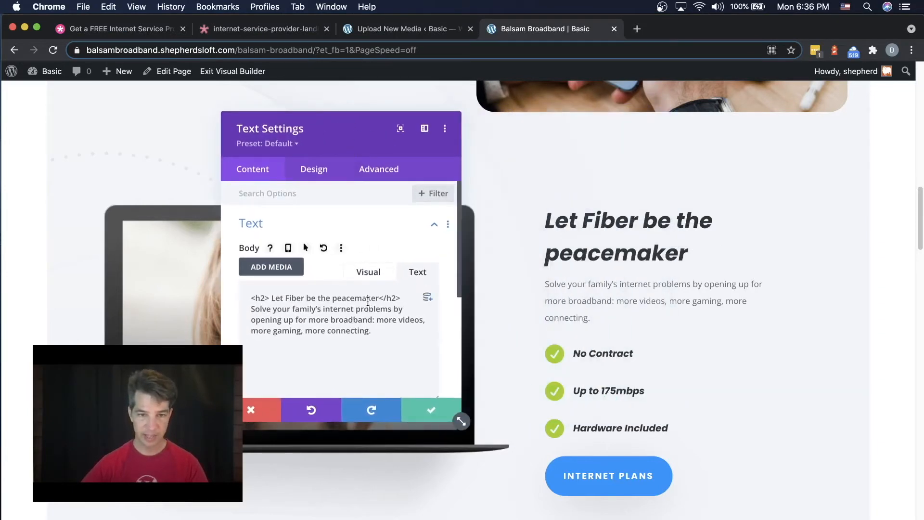
left_click_drag(381, 298, 271, 300)
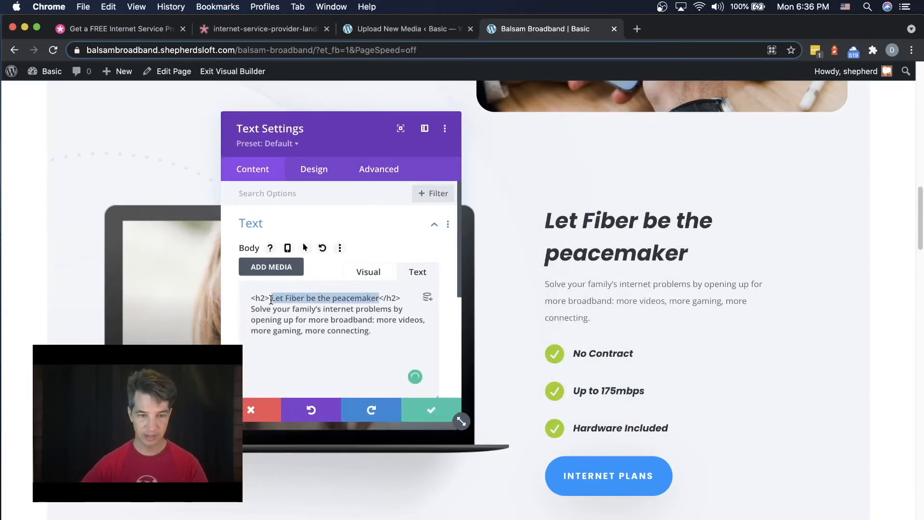
key("BackSpace")
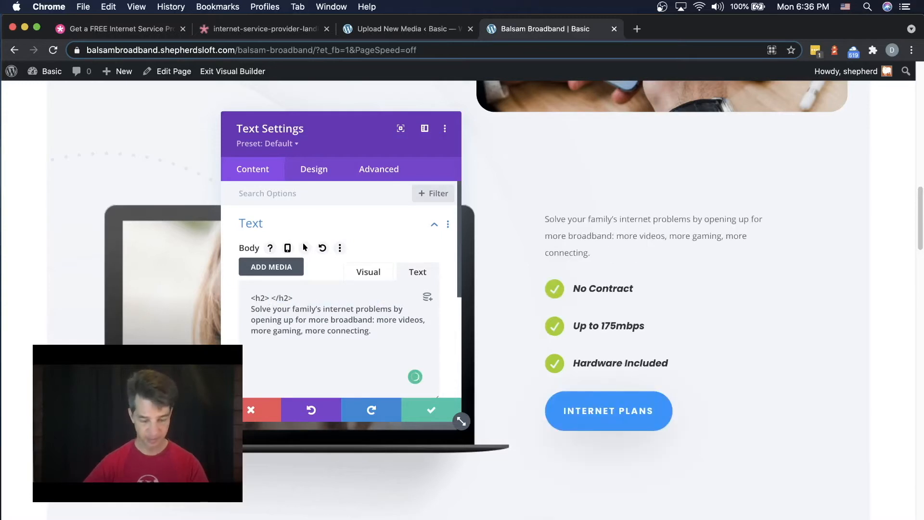
type("Not Enough Internet To Share?")
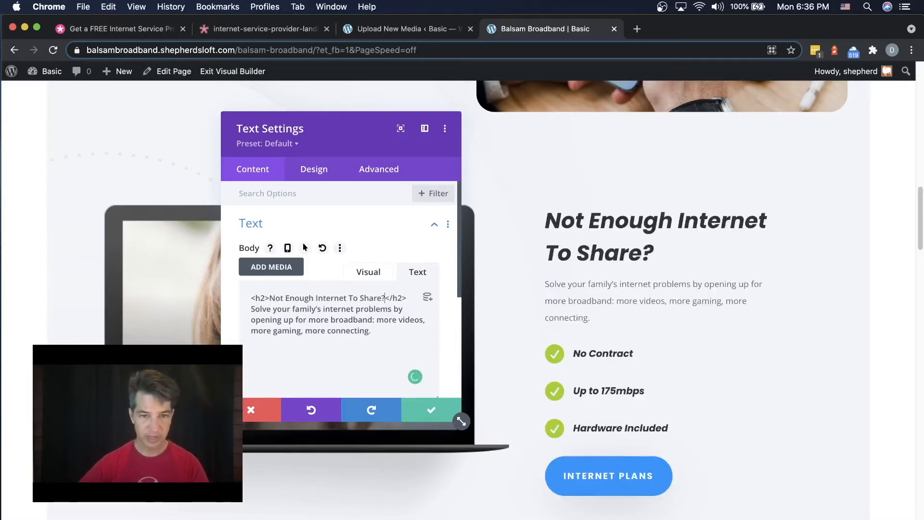
Step: Replace the laptop row's paragraph with the phone row's full "We understand the chaos of not having enough internet" sentence and save the text module
left_click_drag(351, 130, 285, 136)
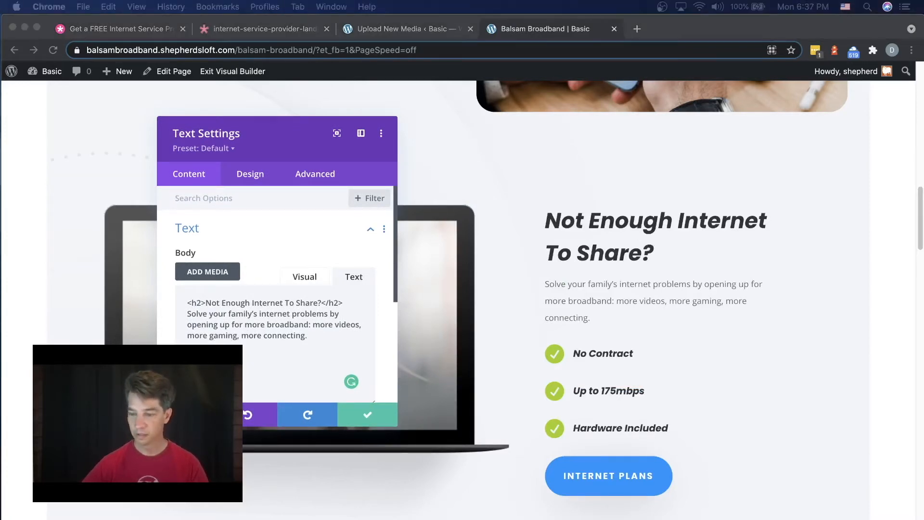
left_click(347, 344)
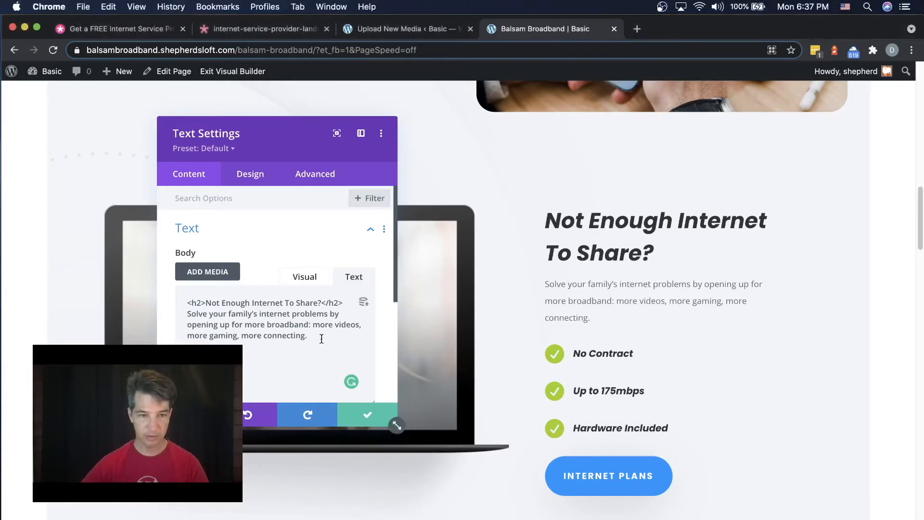
left_click_drag(308, 336, 187, 313)
type("We understand the chaos of not having enough internet can throw a home into, especially now with all family members at home ALL the time.")
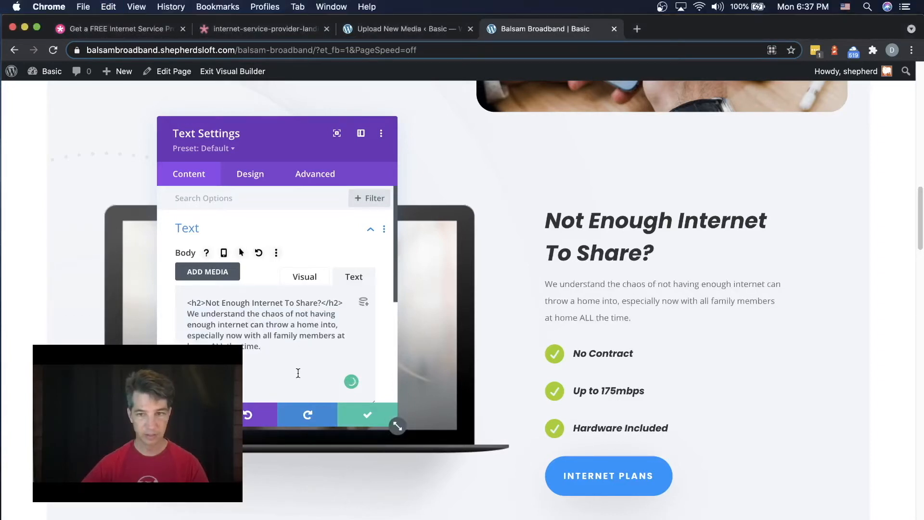
left_click(382, 410)
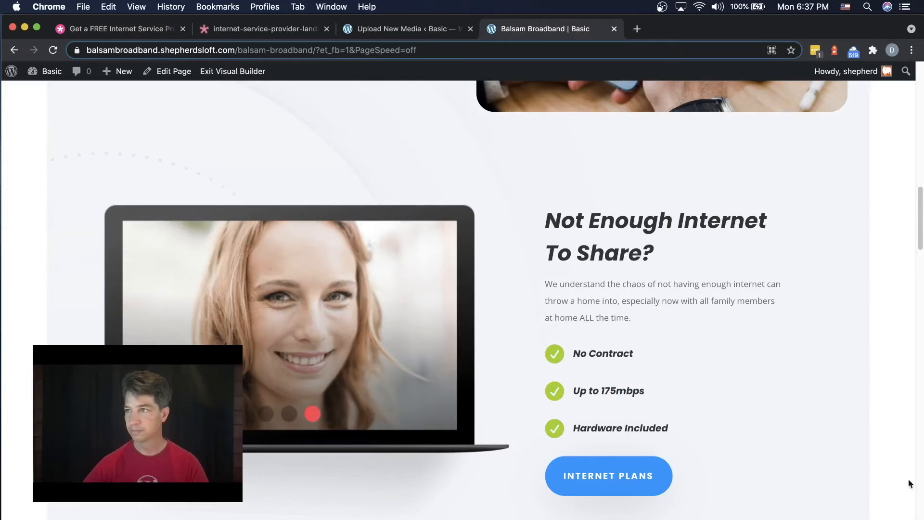
Step: Compare the phone and laptop rows with the same heading and review the page down to "Most Popular Bundles"
scroll(646, 425, "up", 8)
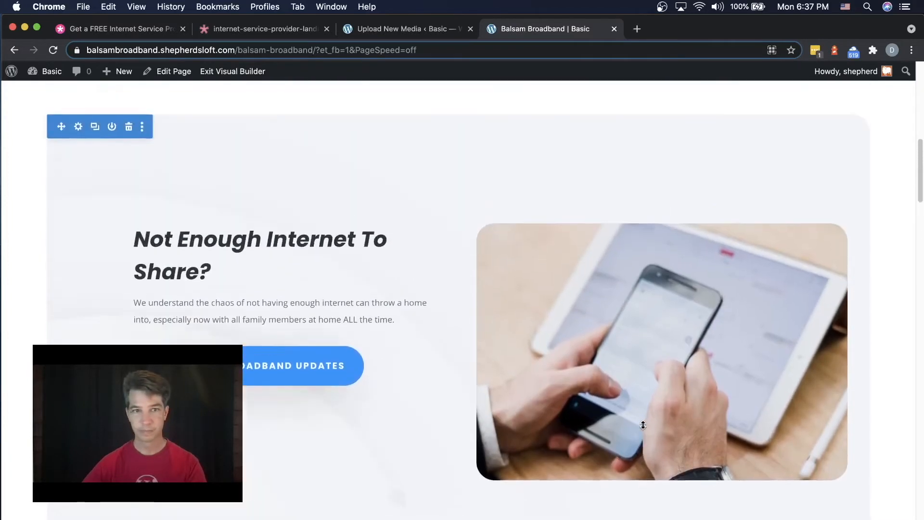
scroll(643, 425, "down", 3)
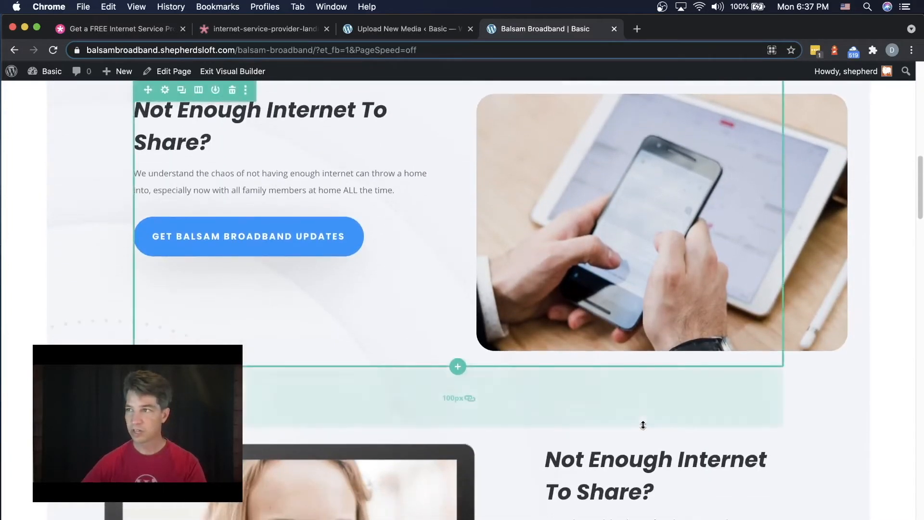
scroll(658, 415, "up", 1)
scroll(657, 415, "down", 4)
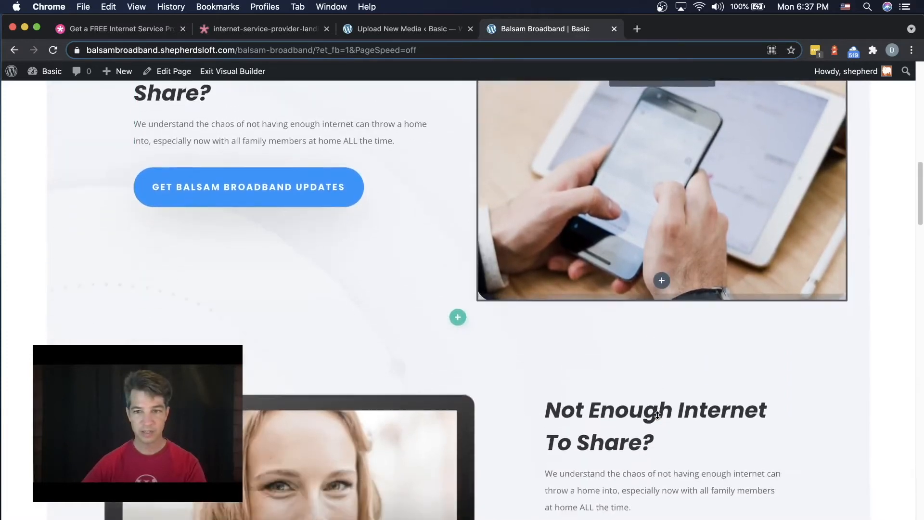
scroll(657, 415, "up", 3)
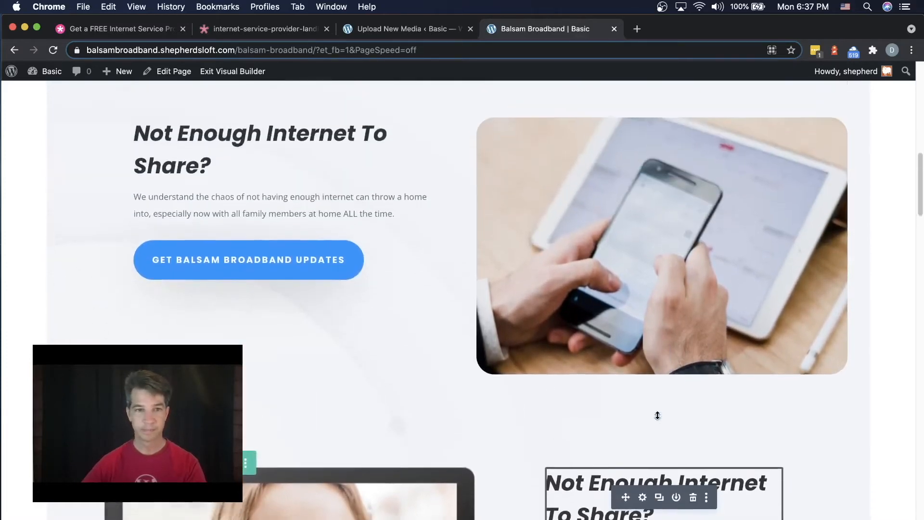
scroll(657, 415, "down", 2)
scroll(658, 415, "down", 9)
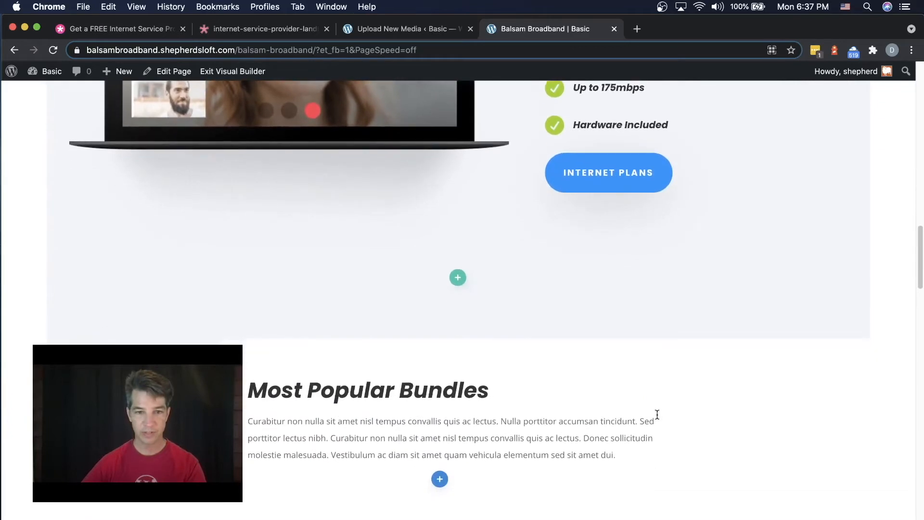
scroll(537, 424, "up", 6)
scroll(545, 423, "down", 5)
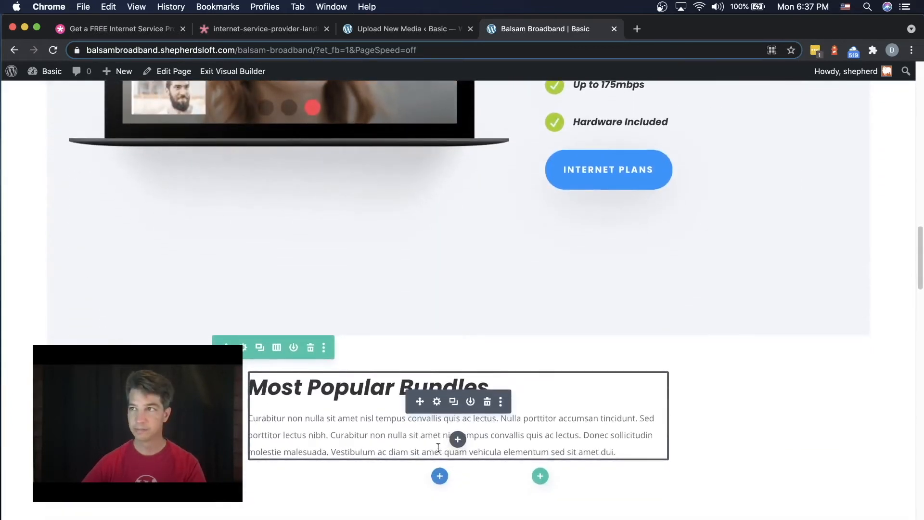
scroll(438, 447, "up", 9)
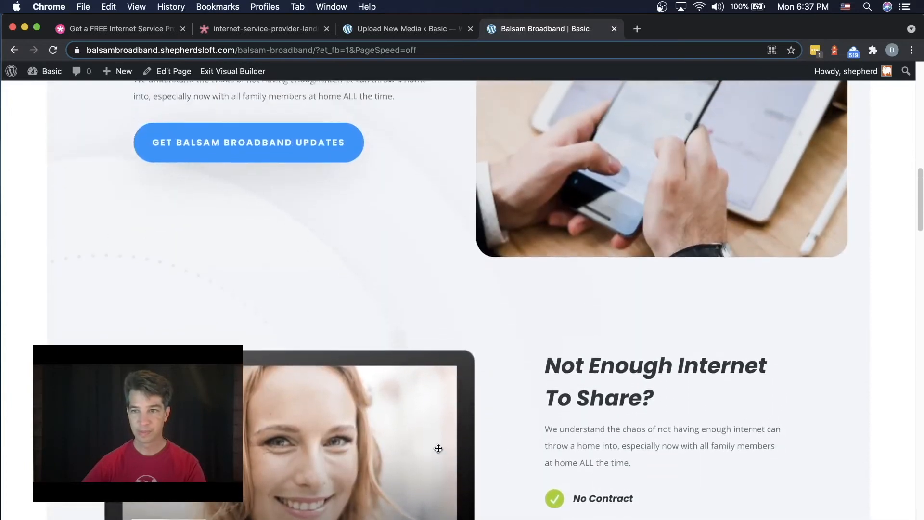
mouse_move(438, 448)
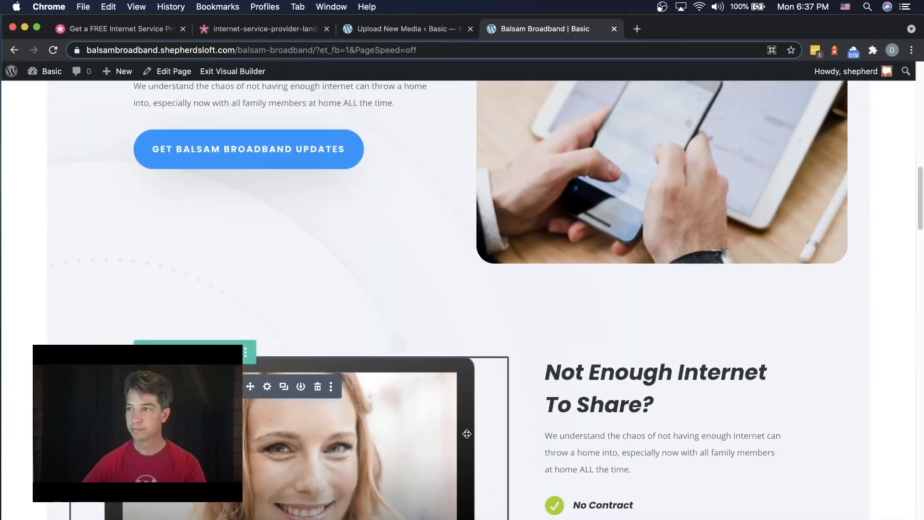
scroll(575, 408, "down", 2)
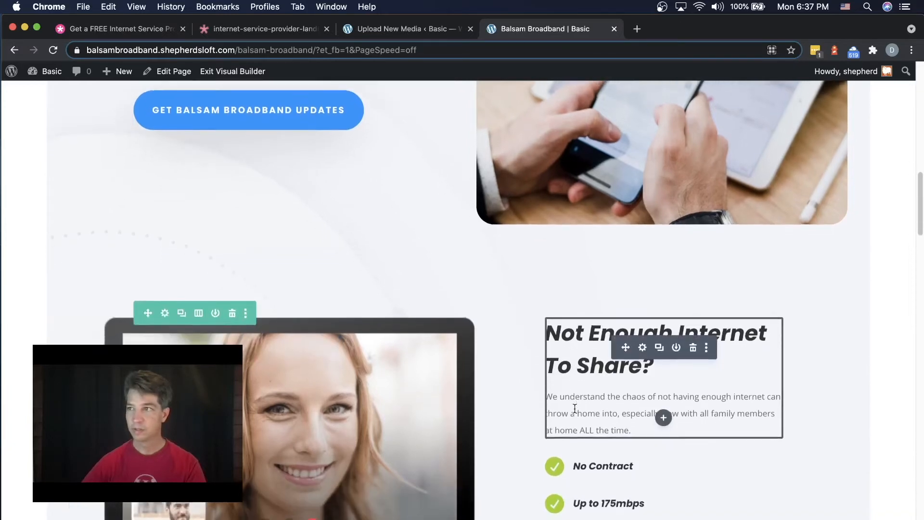
Step: Open the text settings of the "Most Popular Bundles" module below the laptop row
scroll(575, 408, "down", 8)
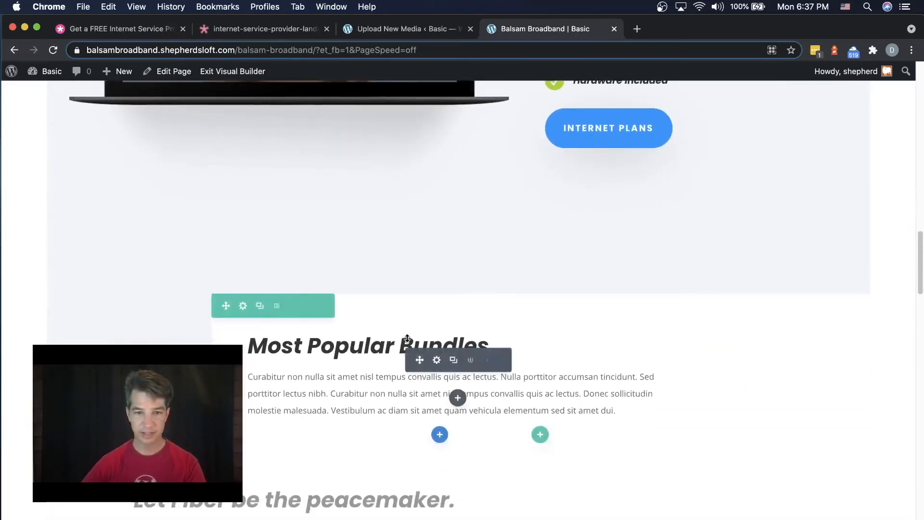
left_click(438, 370)
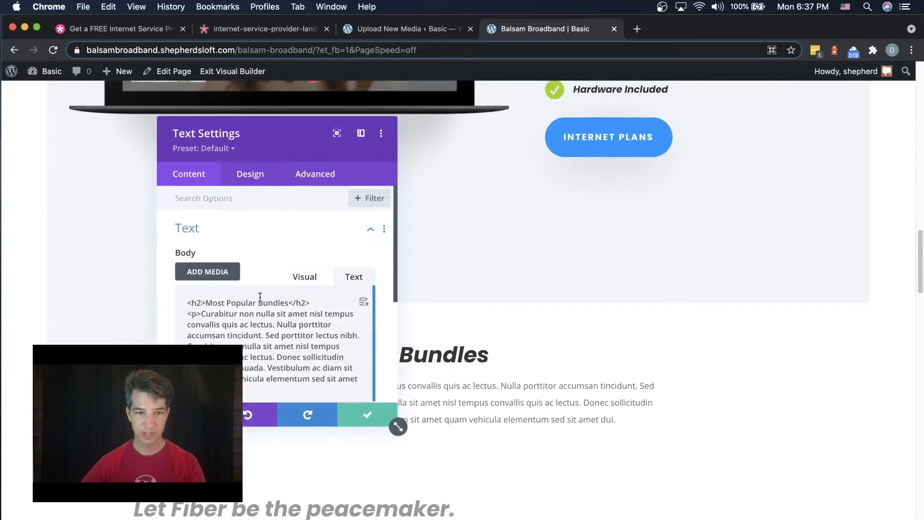
left_click_drag(287, 303, 214, 305)
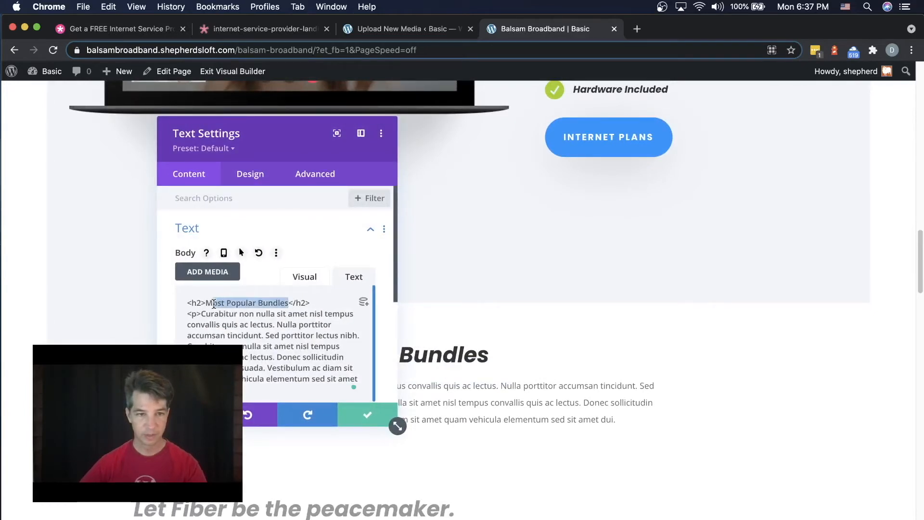
type("We understand the chaos of not having enough internet can throw a home into, especially now with all family members at home ALL the time.")
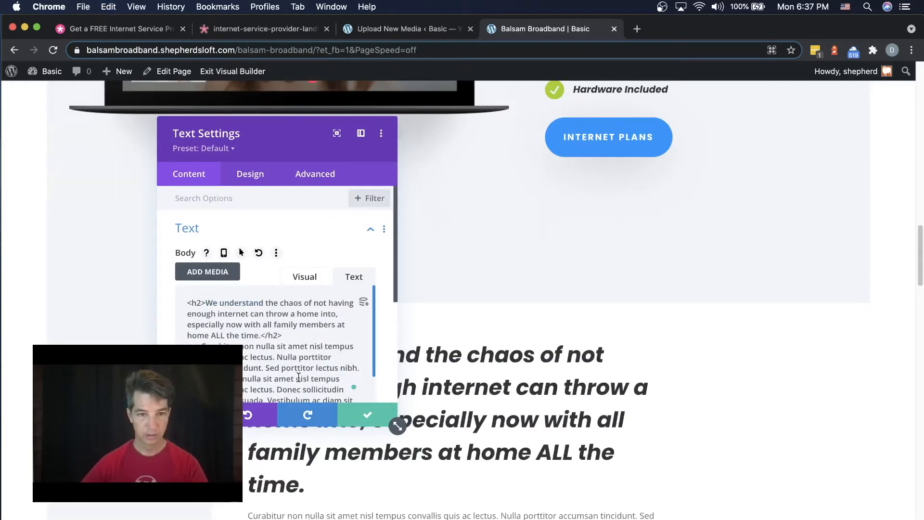
key("super+z")
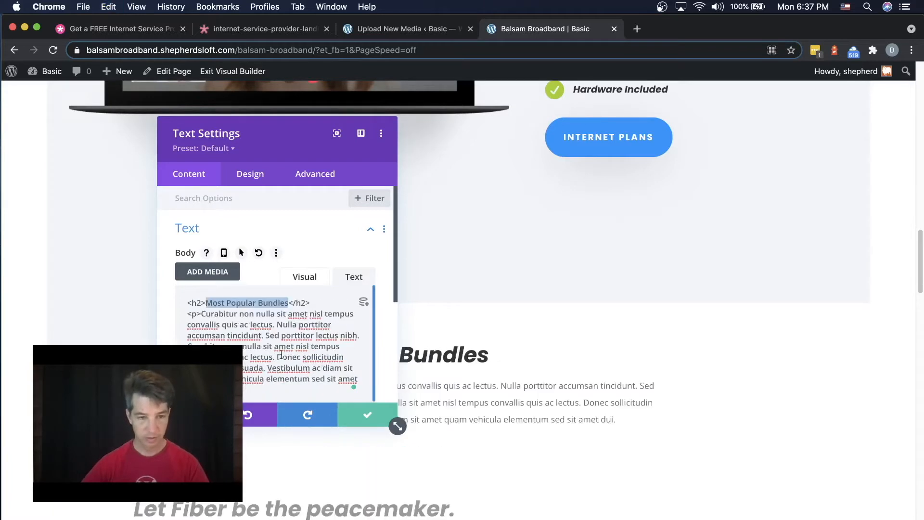
Step: Replace the module's "Curabitur non nulla" paragraph with the full "We understand the chaos of not having enough internet" sentence, ending "at home ALL the time."
left_click(240, 342)
left_click_drag(236, 385, 173, 316)
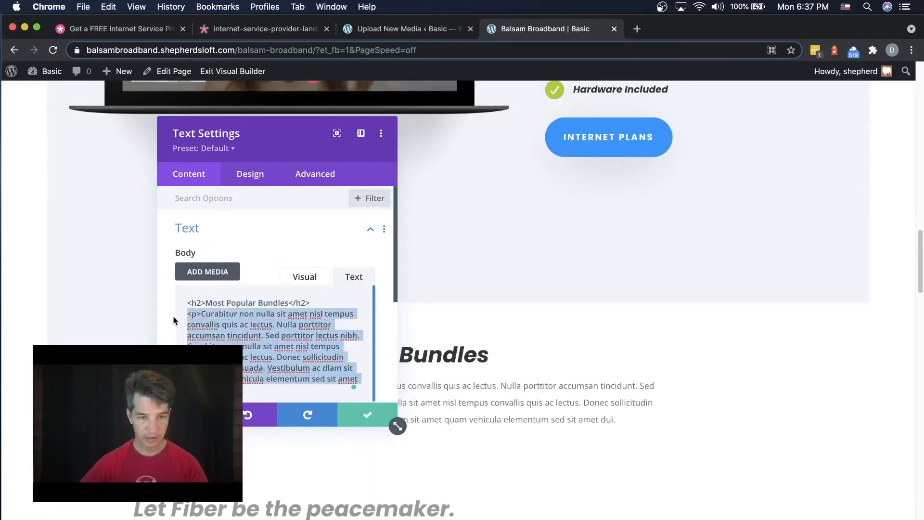
type("We understand the chaos of not having enough internet can throw a home into, especially now with all family members at home. All the time.")
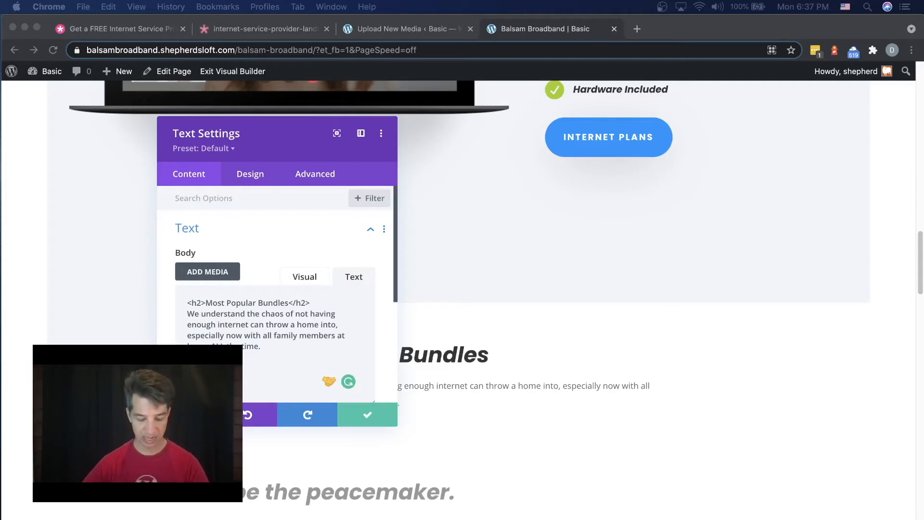
Step: Replace the "Most Popular Bundles" heading with "Not Enough Internet To Share?" inside the h2 tags and save the text module
left_click(361, 325)
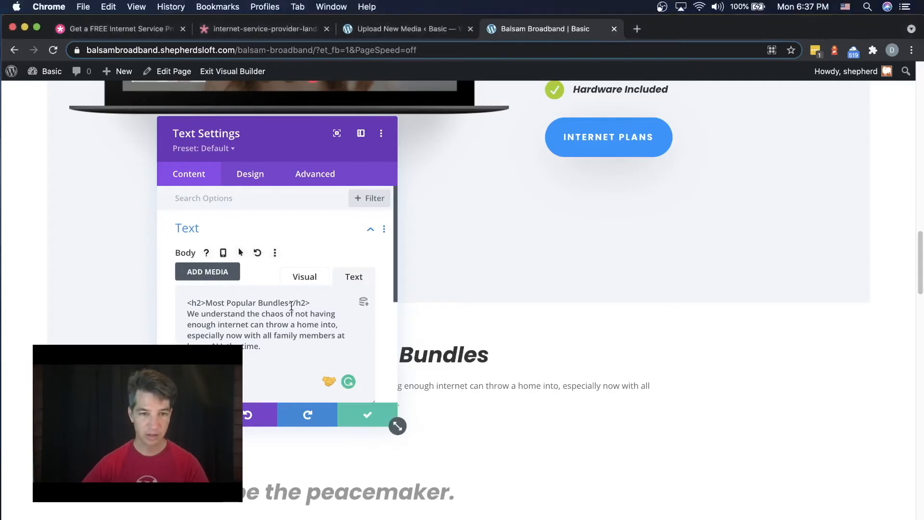
left_click_drag(290, 302, 196, 300)
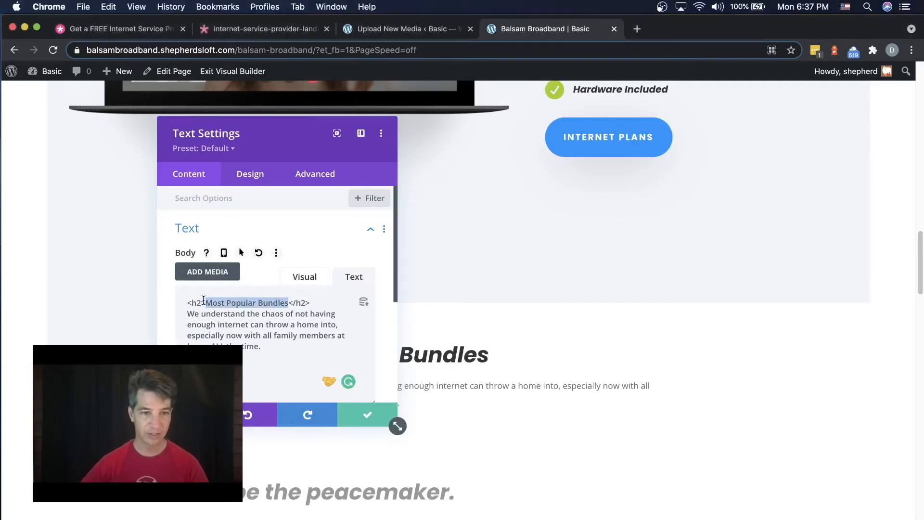
type("Not Enough Internet To Share?")
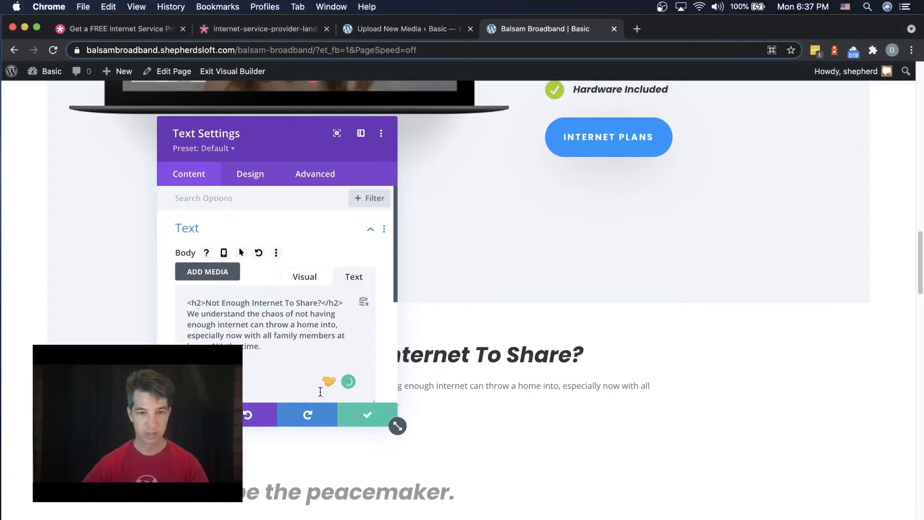
left_click(368, 414)
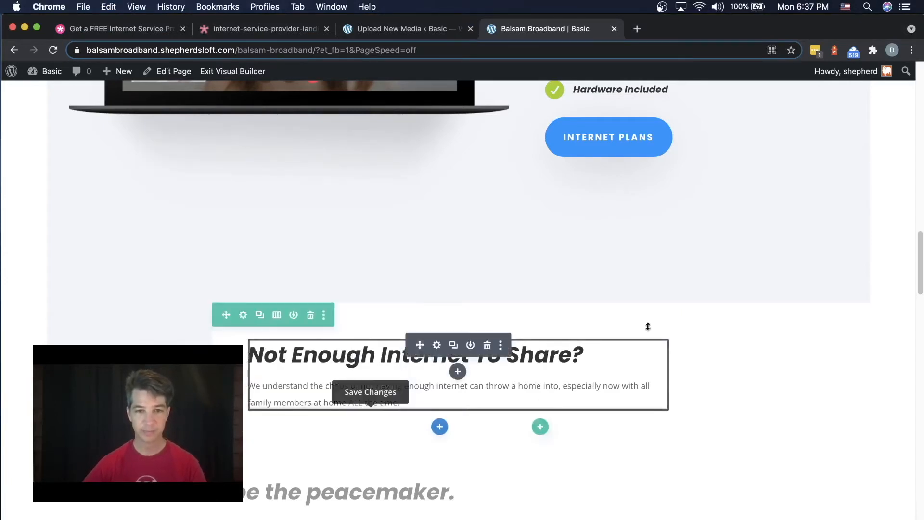
Step: Change the laptop row's h2 heading to "Get Fiber Optic Internet" in its text module
scroll(699, 389, "up", 6)
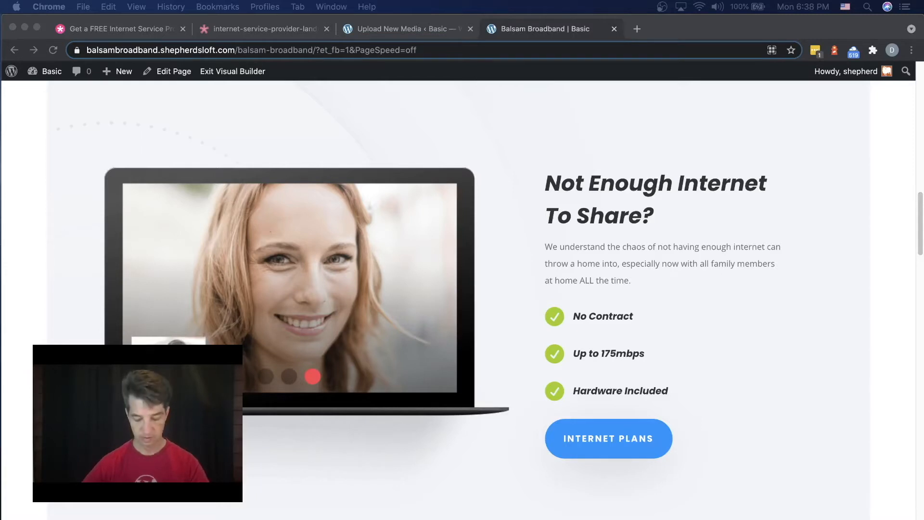
left_click(689, 295)
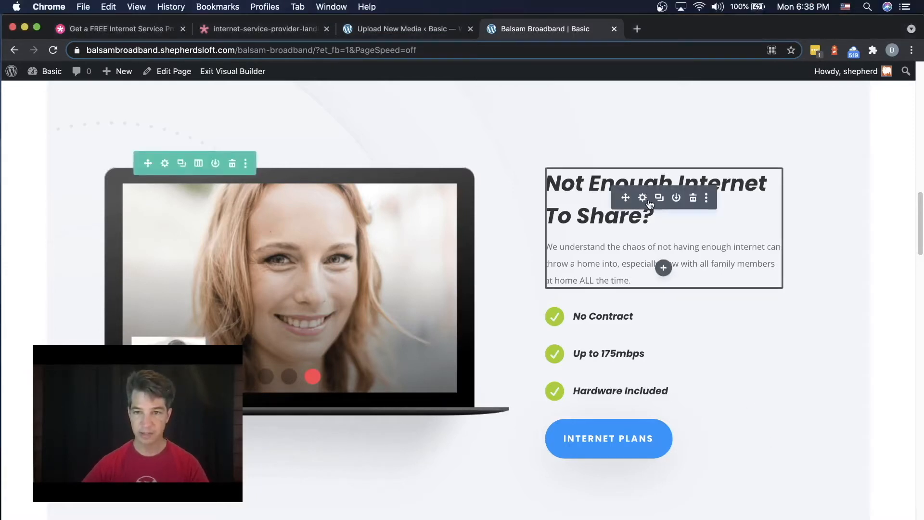
left_click(643, 198)
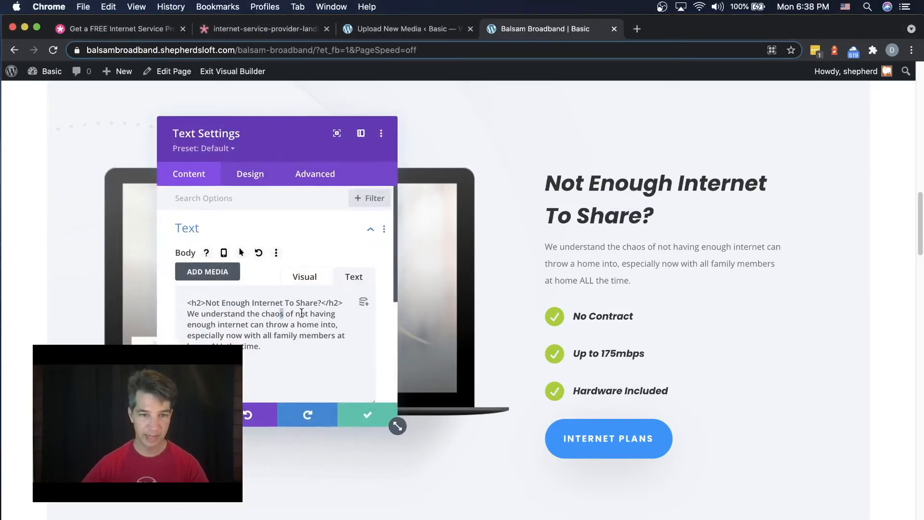
left_click_drag(322, 302, 207, 304)
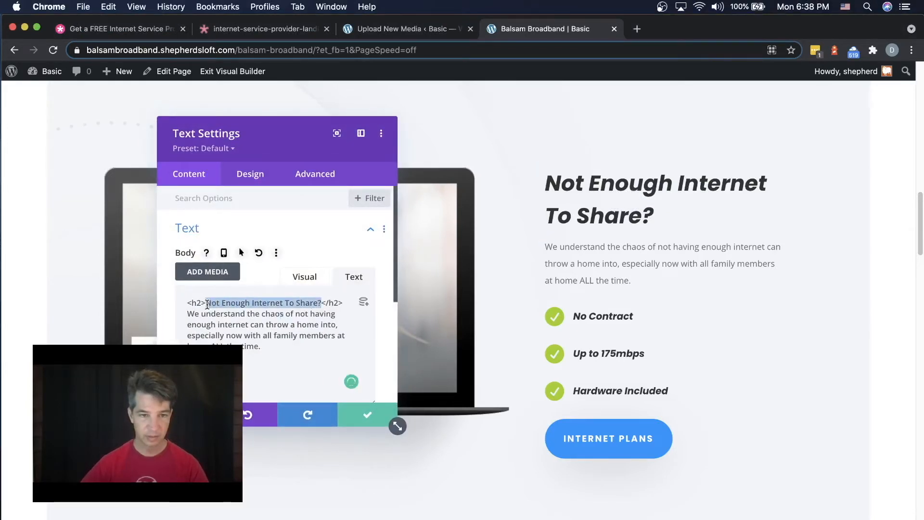
type("Get Fiber Optic Internet")
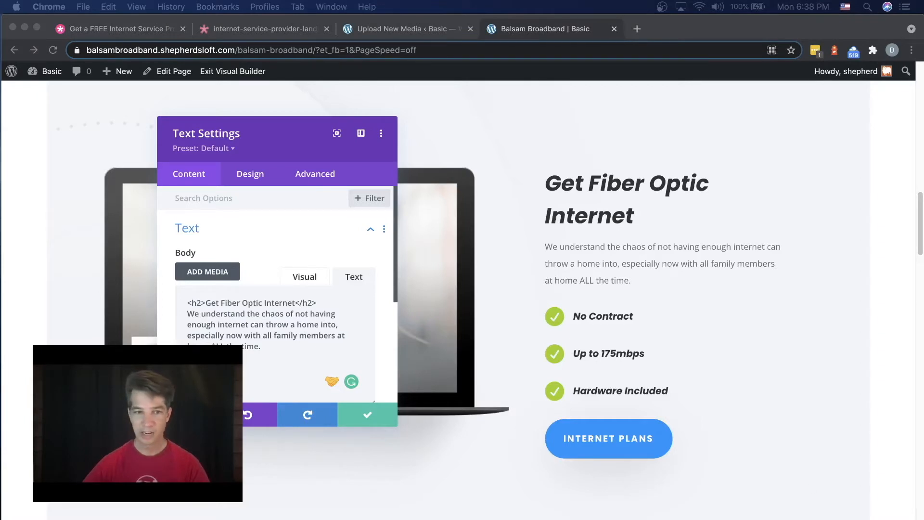
Step: Remove the "We understand the chaos" paragraph from the laptop row's text module and save the changes
left_click(299, 354)
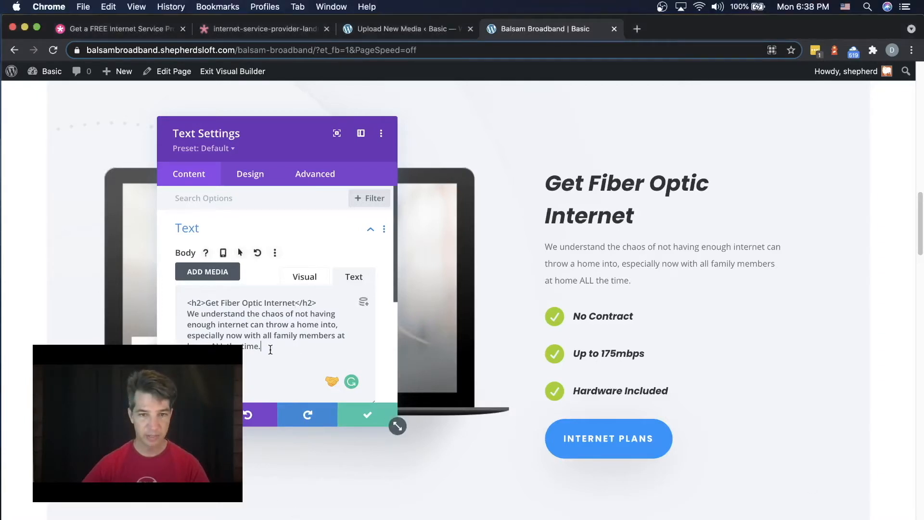
left_click_drag(277, 350, 180, 318)
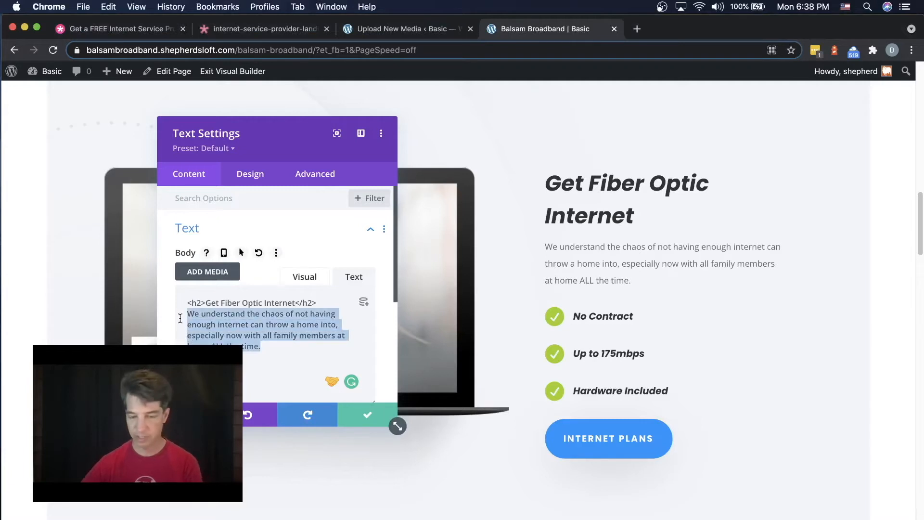
key("ctrl+x")
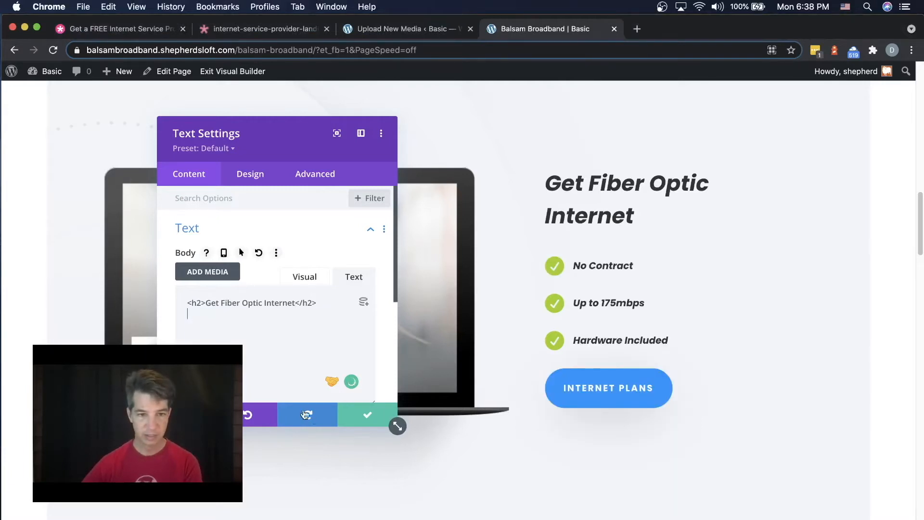
left_click(367, 416)
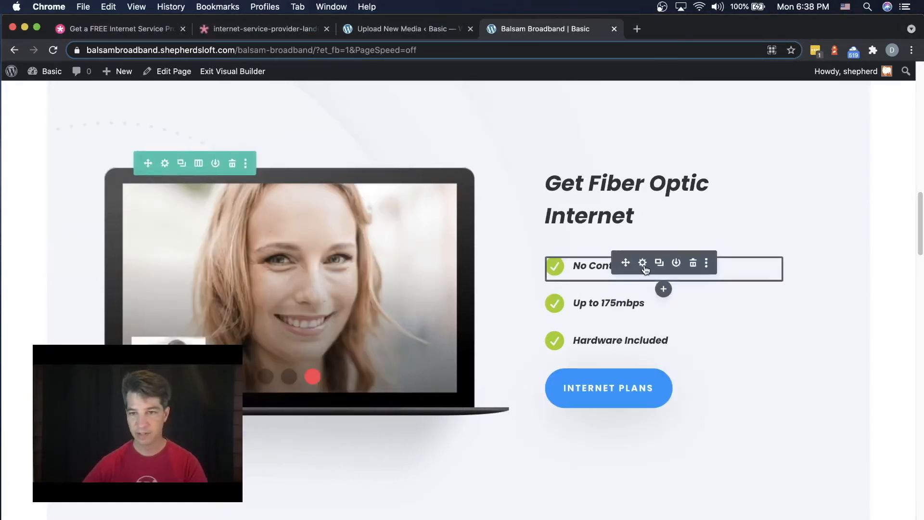
Step: Change the "No Contract" blurb title to "Fiber internet doesn't slow when multiple people are on it." and save it
left_click(643, 263)
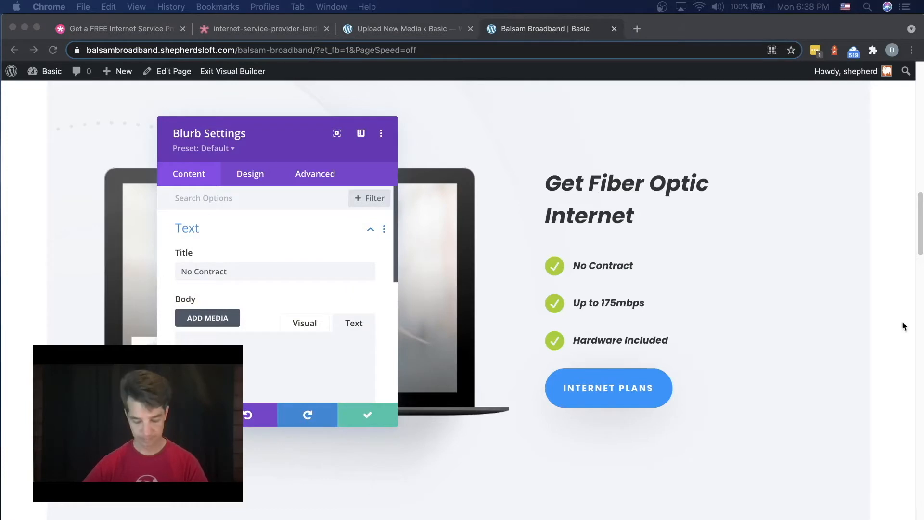
left_click(244, 270)
triple_click(243, 271)
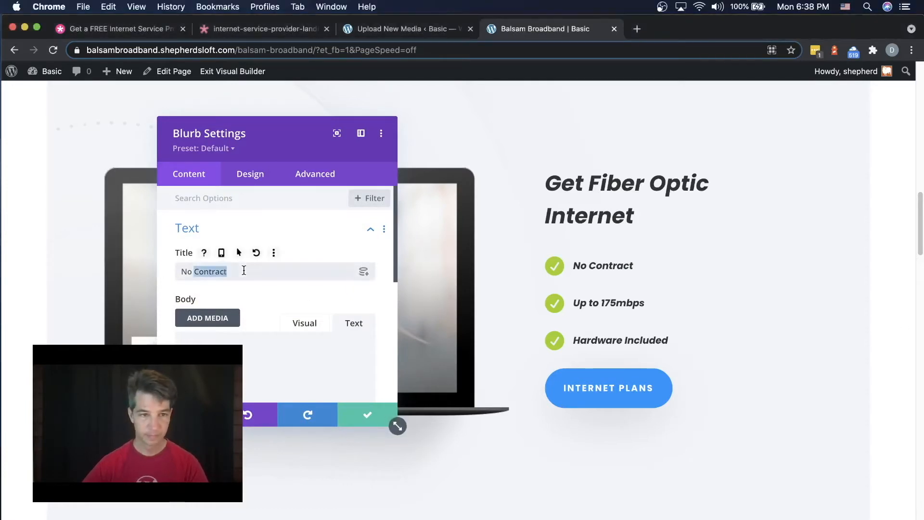
key("super+v")
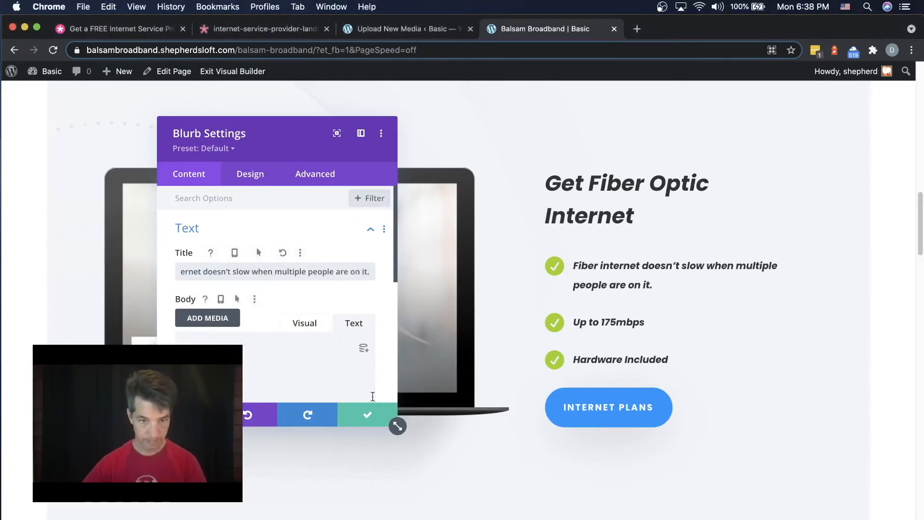
left_click(368, 417)
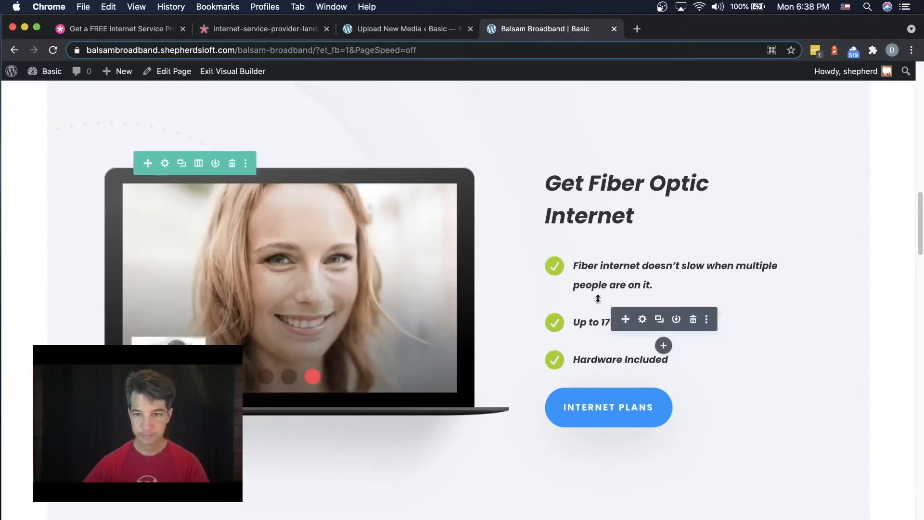
Step: Change the "Up to 175mbps" blurb title to "35 Million miles of fiber in place in America" and save it
left_click(642, 321)
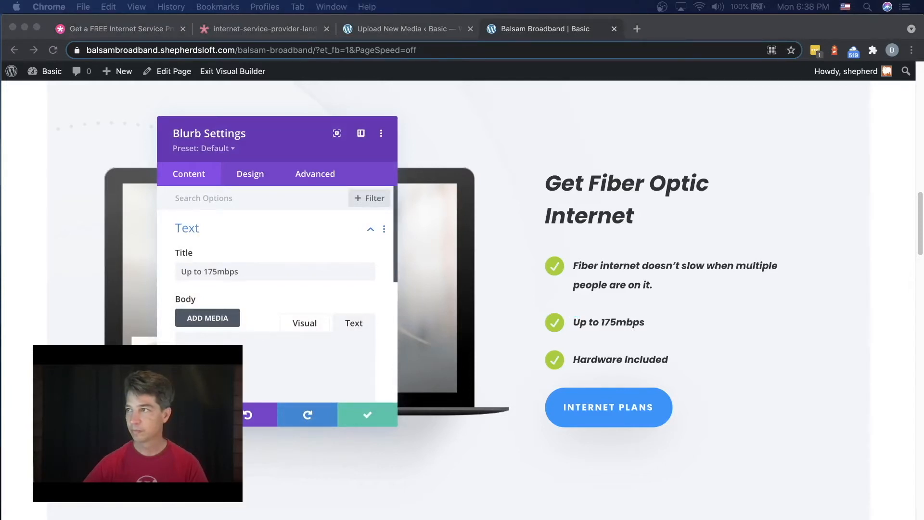
left_click(237, 271)
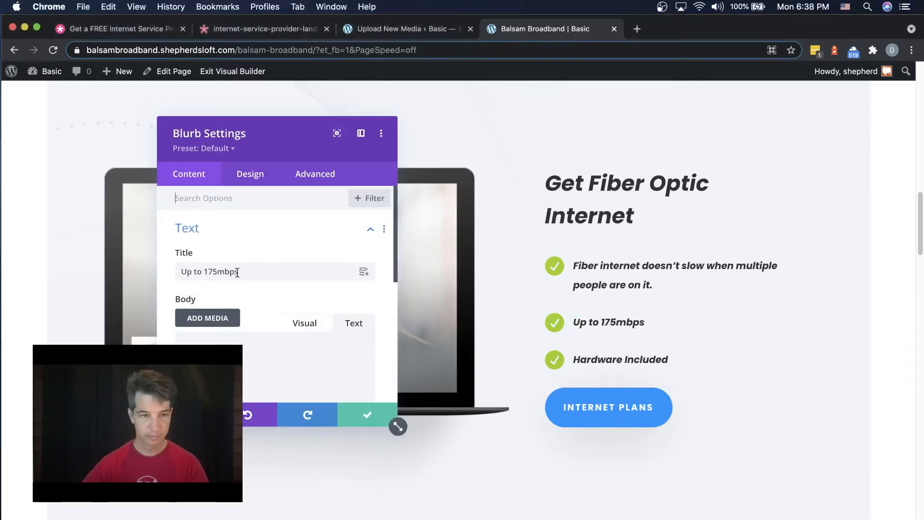
triple_click(238, 271)
key("super+v")
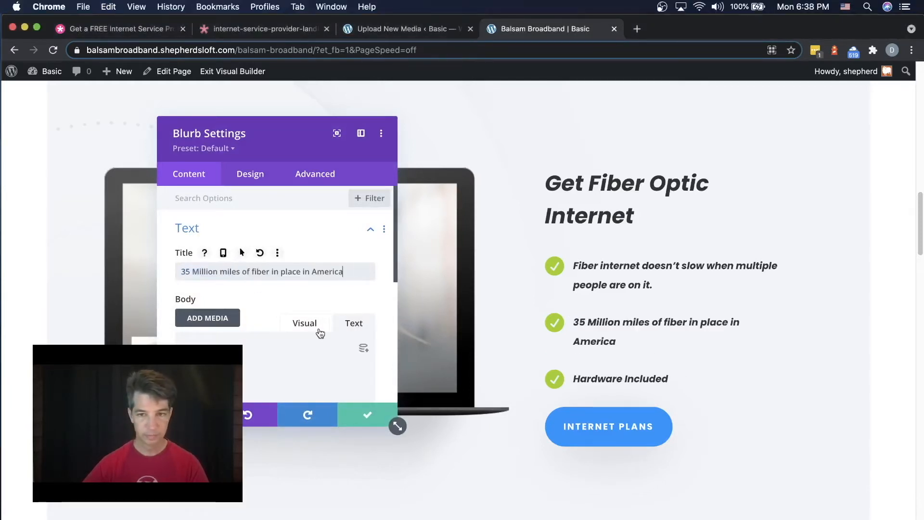
left_click(368, 415)
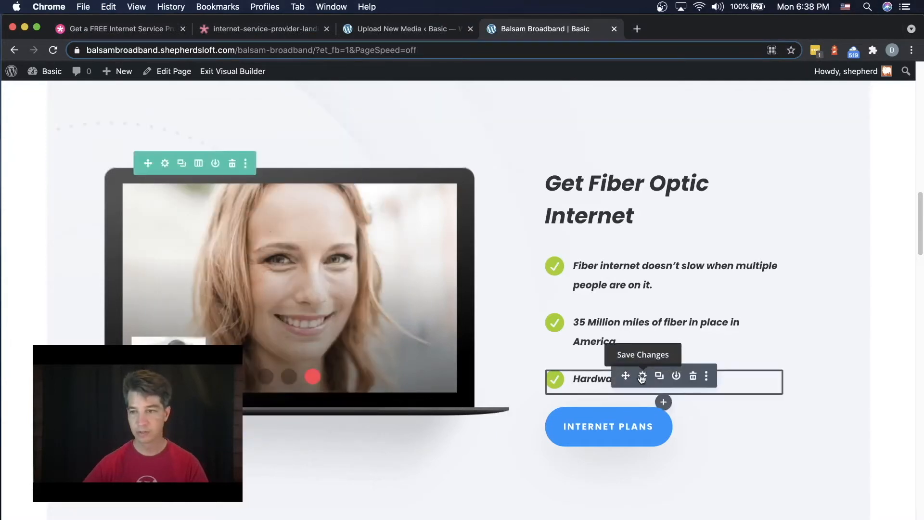
Step: Change the "Hardware Included" blurb title to "Fiber optics is used for long-distance and high-performance data networking." and save it
left_click(648, 378)
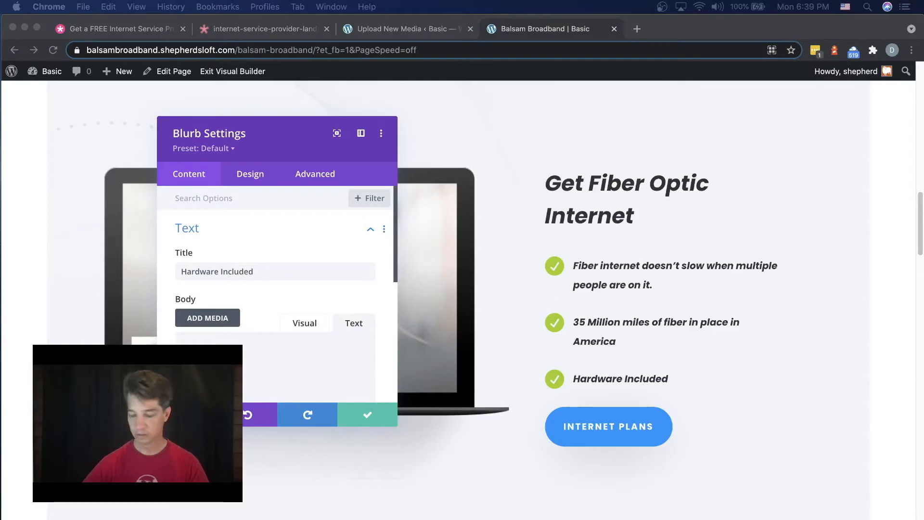
triple_click(279, 278)
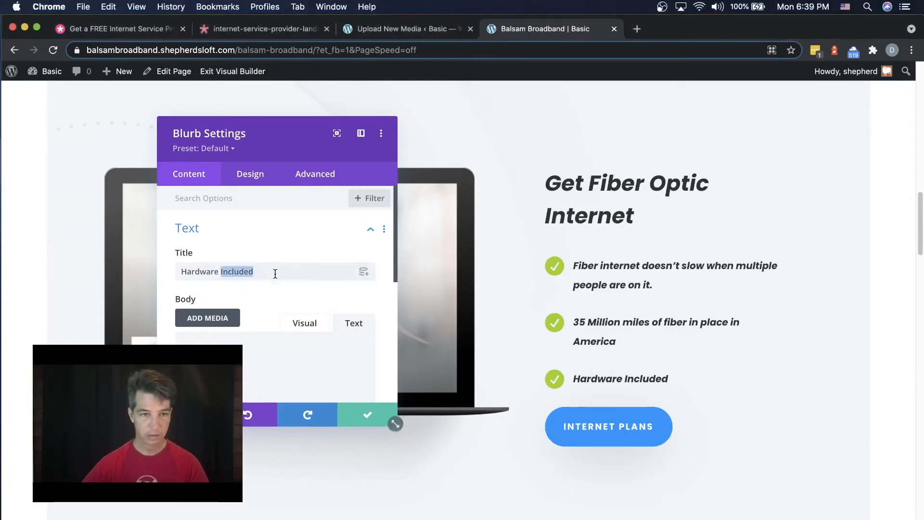
key("super+v")
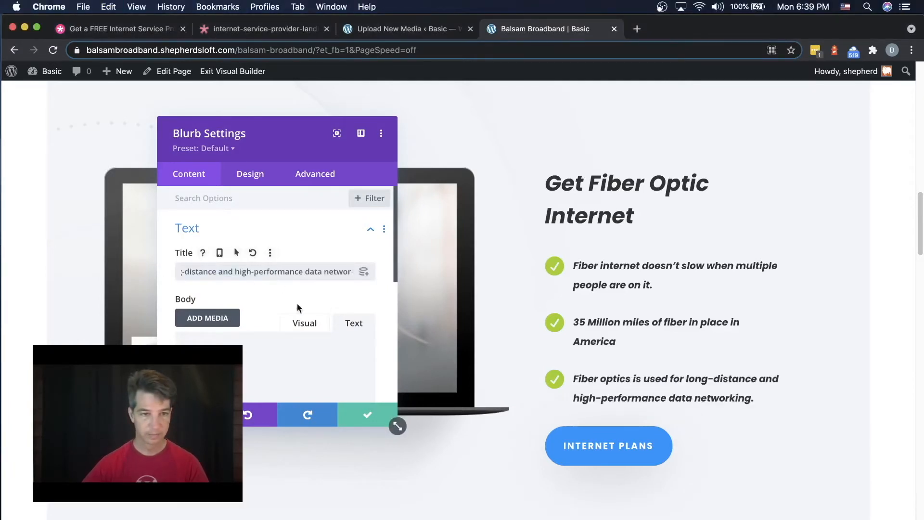
left_click(368, 414)
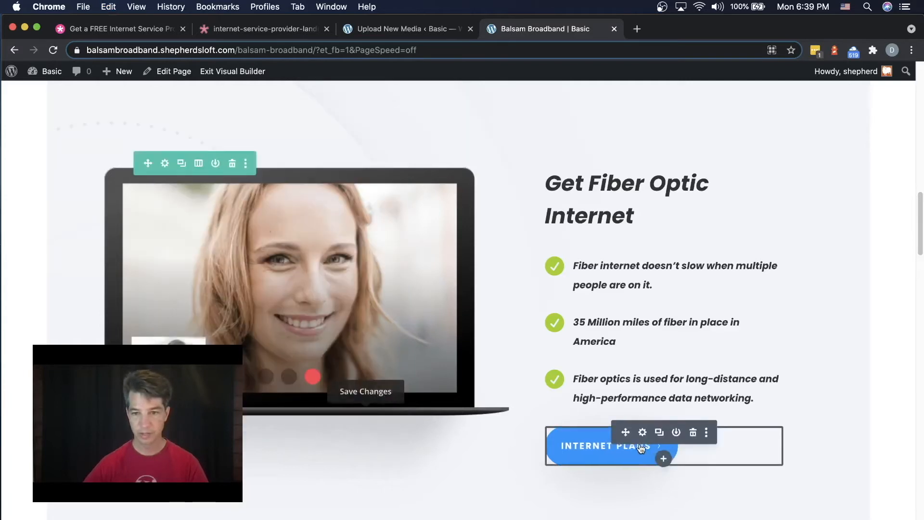
Step: Replace the laptop row's "Internet Plans" button with the library-saved "Get Balsam Broadband Updates" button beneath the third blurb
left_click(693, 433)
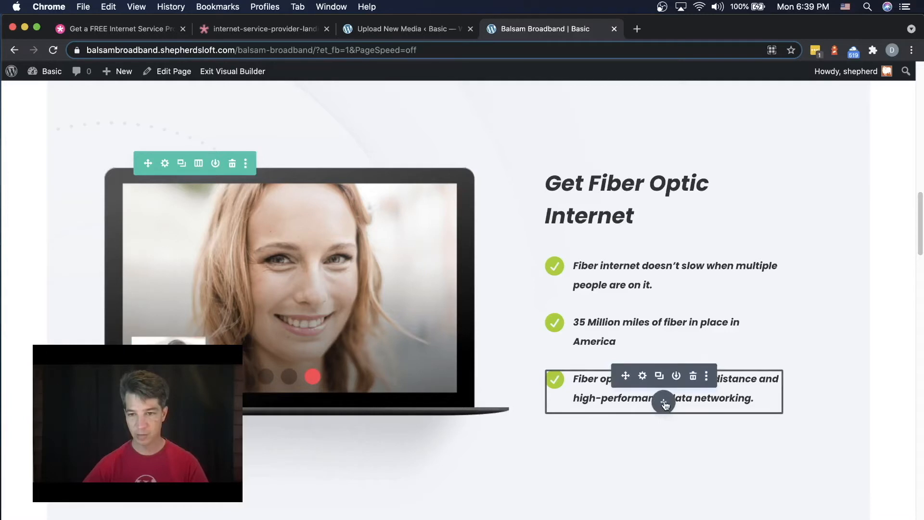
left_click(665, 403)
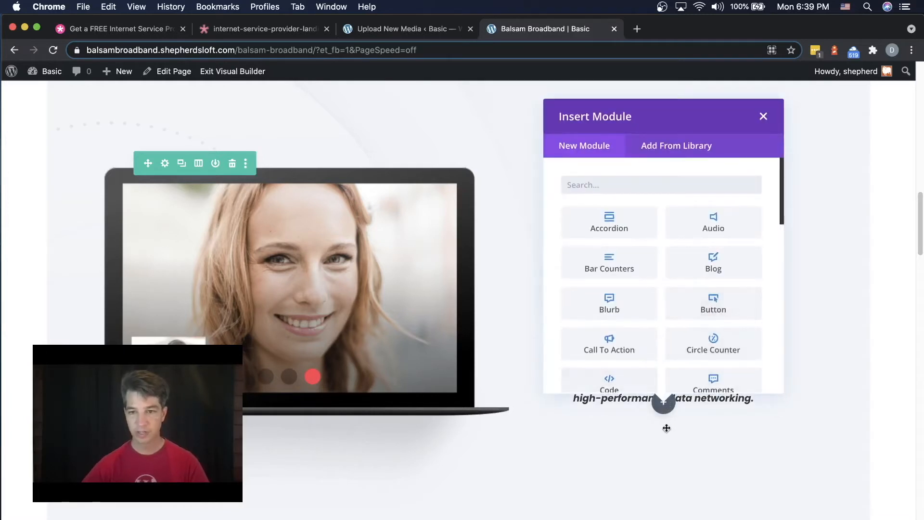
left_click(690, 150)
left_click(587, 297)
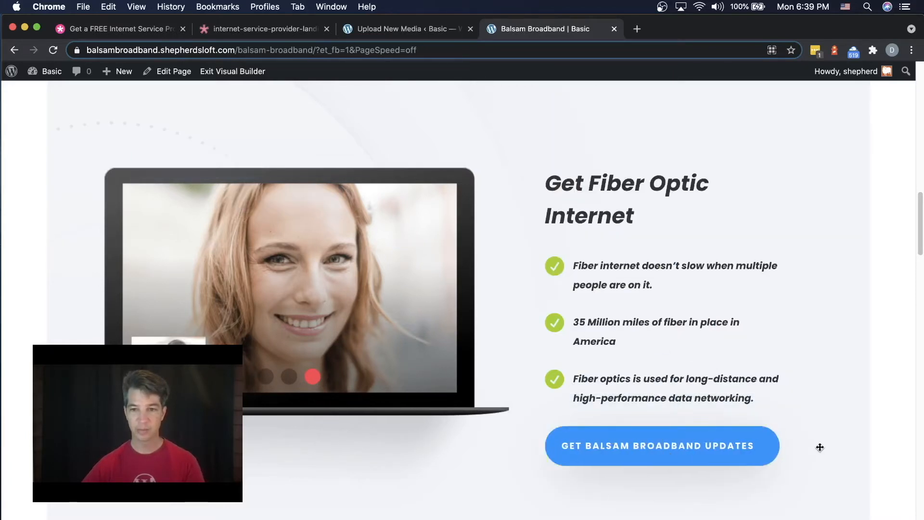
Step: Check the content and design settings of the duplicate "Not Enough Internet To Share?" text module below the laptop row
scroll(827, 415, "up", 10)
scroll(420, 332, "down", 4)
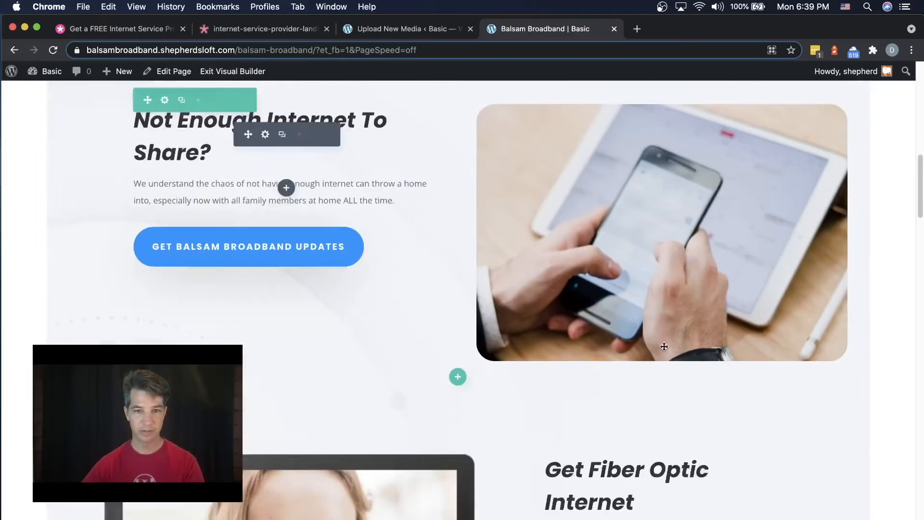
scroll(664, 347, "down", 12)
scroll(708, 363, "up", 2)
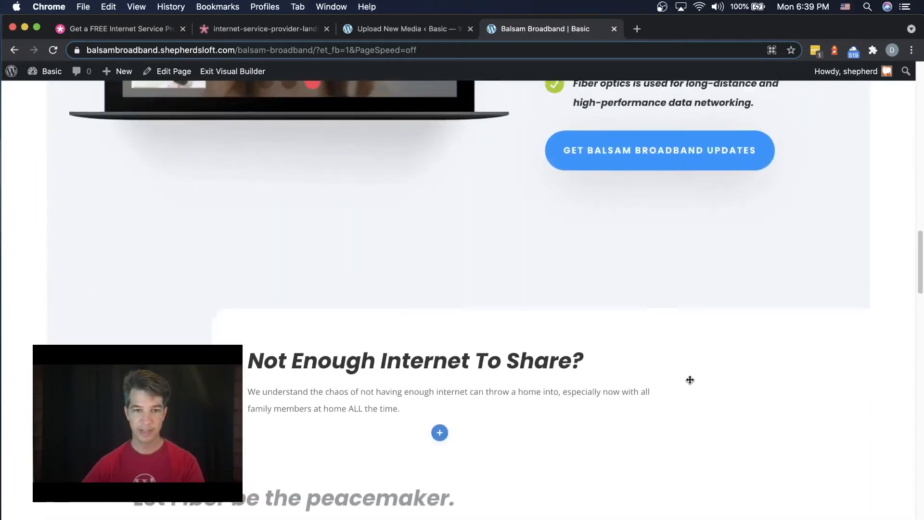
scroll(690, 380, "up", 2)
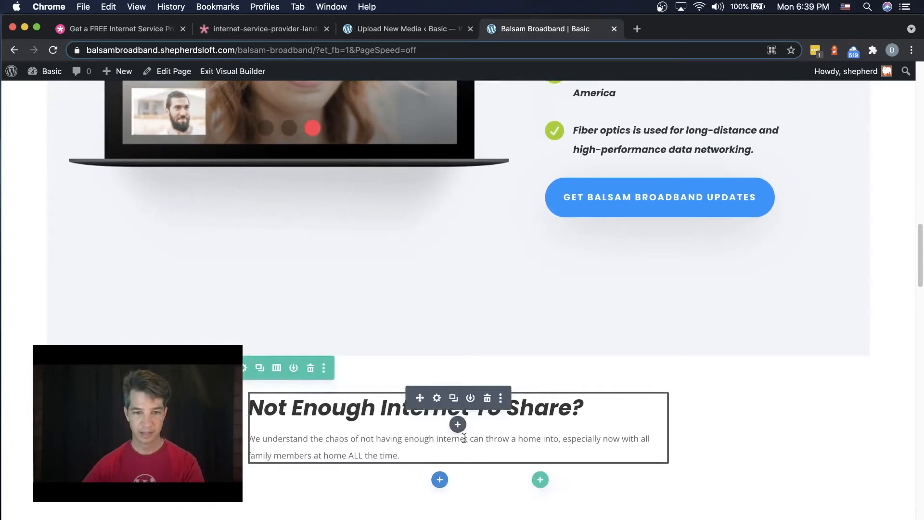
scroll(457, 423, "down", 2)
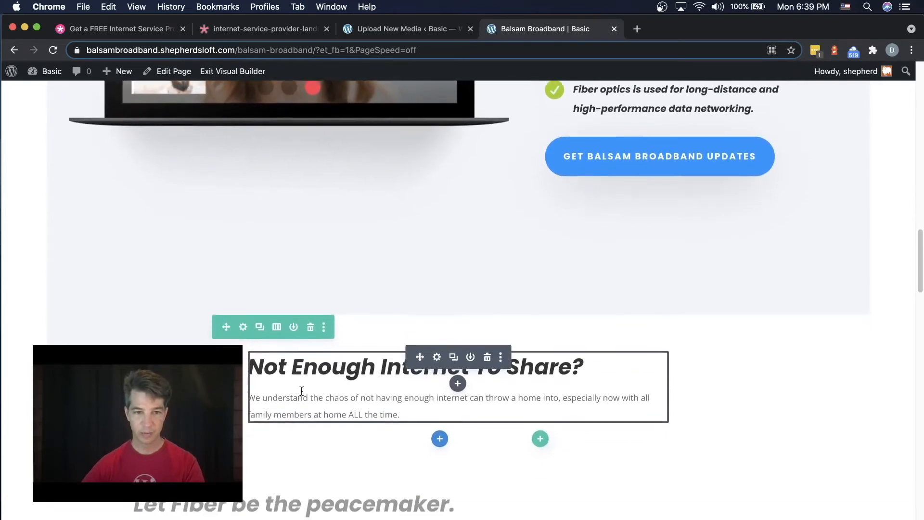
left_click(438, 359)
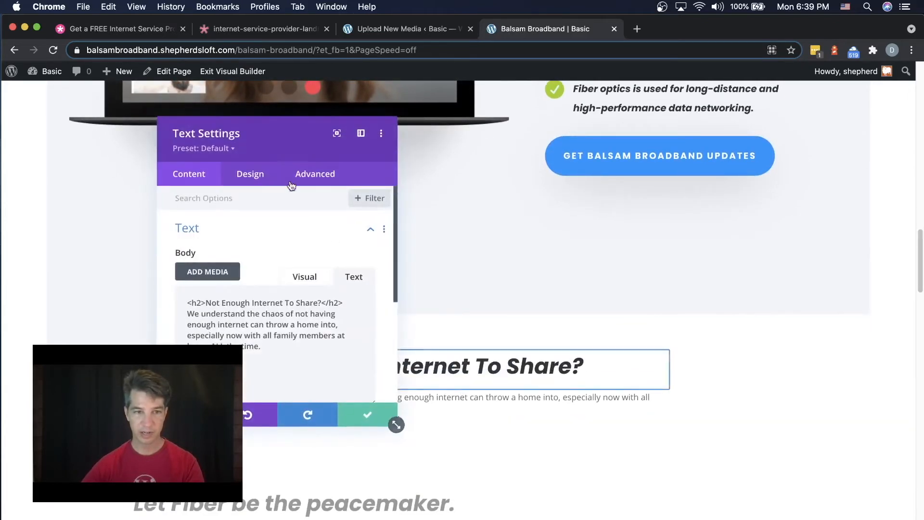
left_click_drag(276, 147, 694, 151)
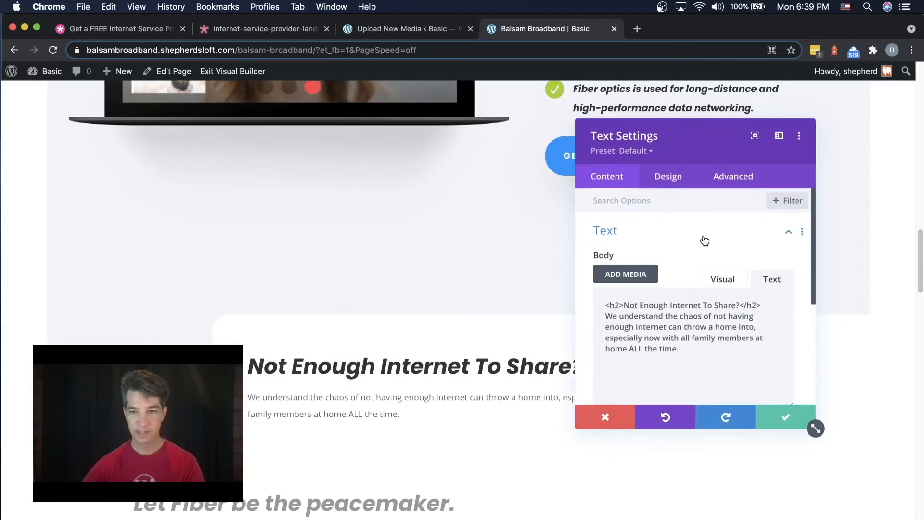
left_click(672, 180)
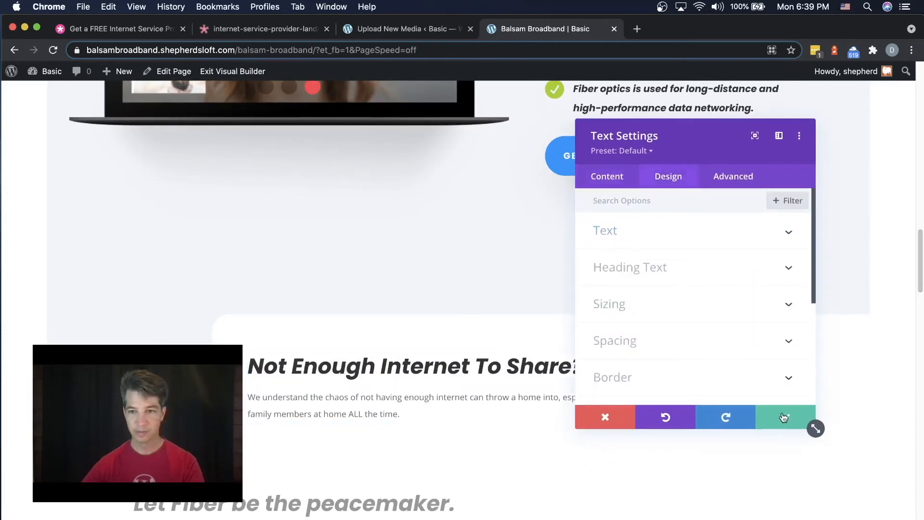
left_click(784, 417)
Step: Review the copy from the phone-image row through the laptop row to the duplicate "Not Enough Internet To Share?" text
scroll(696, 394, "down", 3)
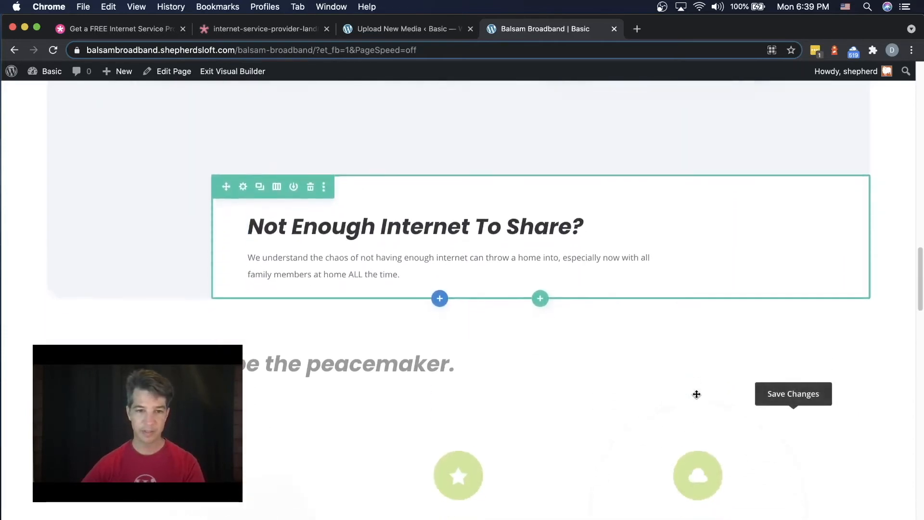
scroll(688, 394, "down", 2)
scroll(650, 404, "up", 10)
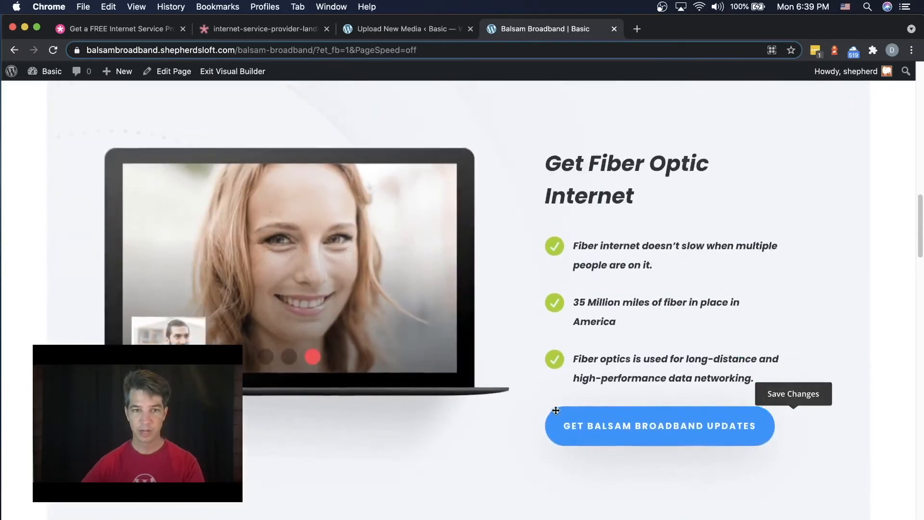
scroll(556, 410, "up", 8)
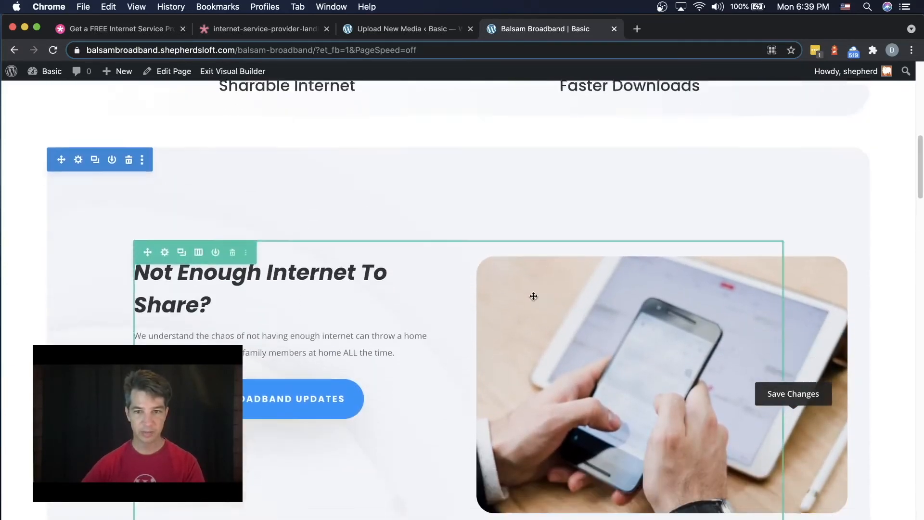
scroll(533, 296, "down", 3)
scroll(365, 264, "up", 2)
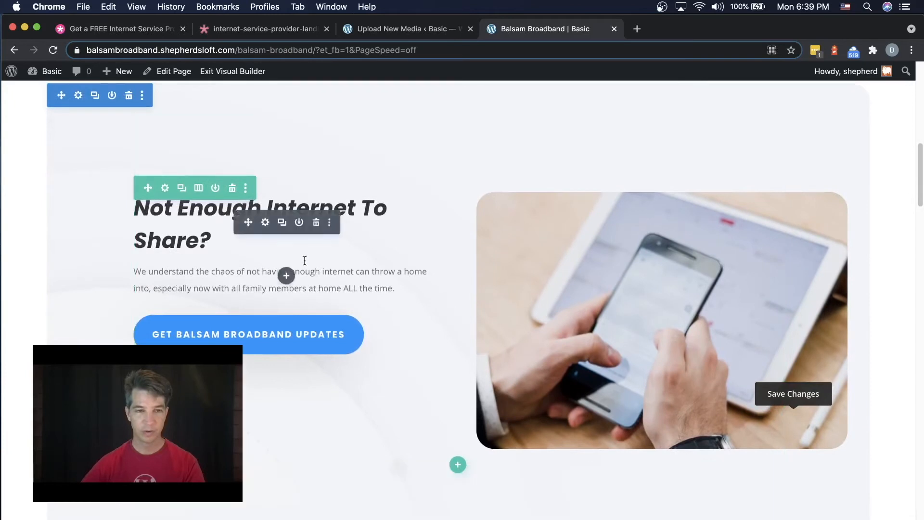
scroll(317, 260, "up", 1)
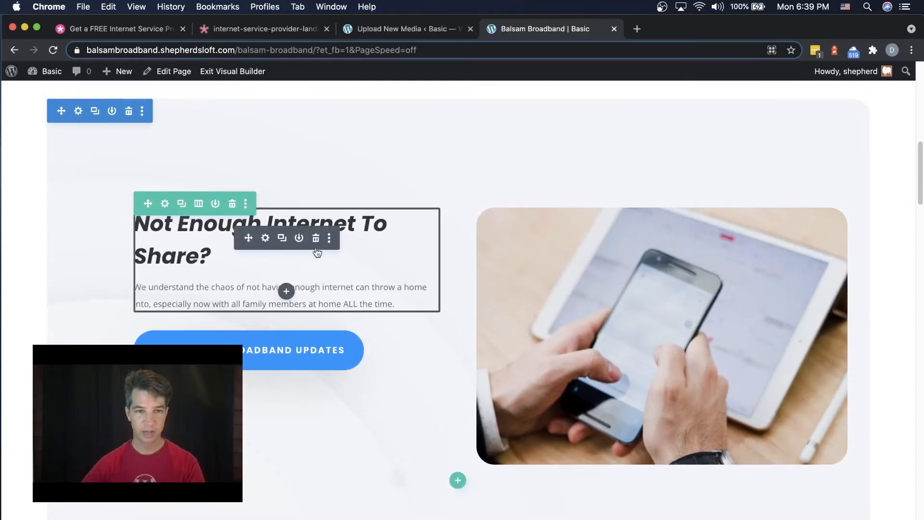
scroll(90, 297, "down", 2)
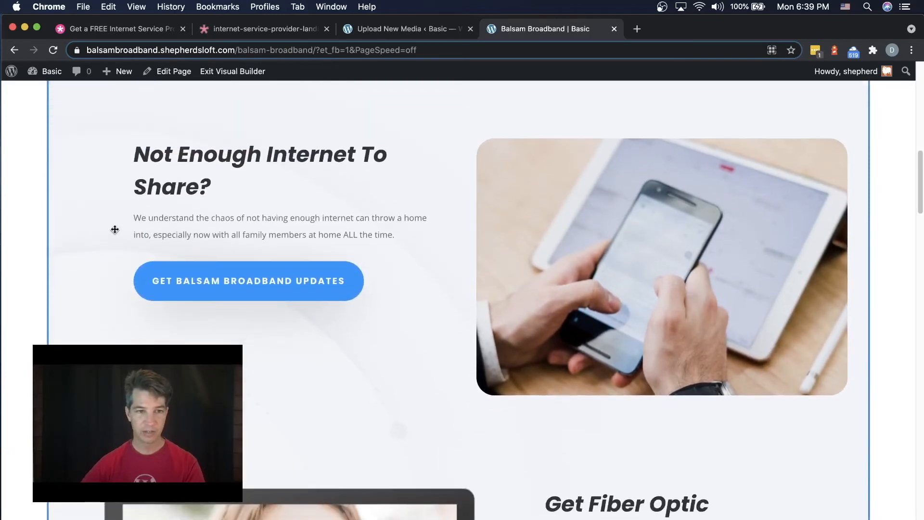
scroll(107, 301, "down", 4)
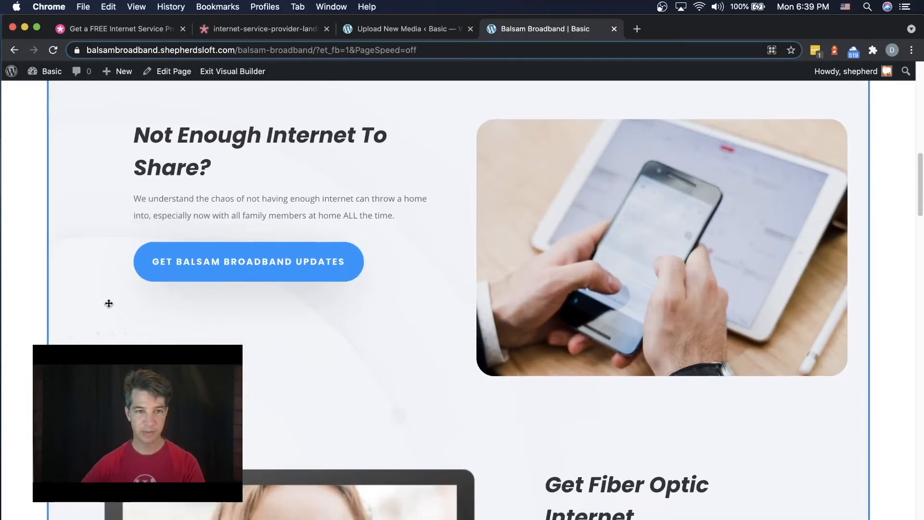
scroll(310, 313, "down", 5)
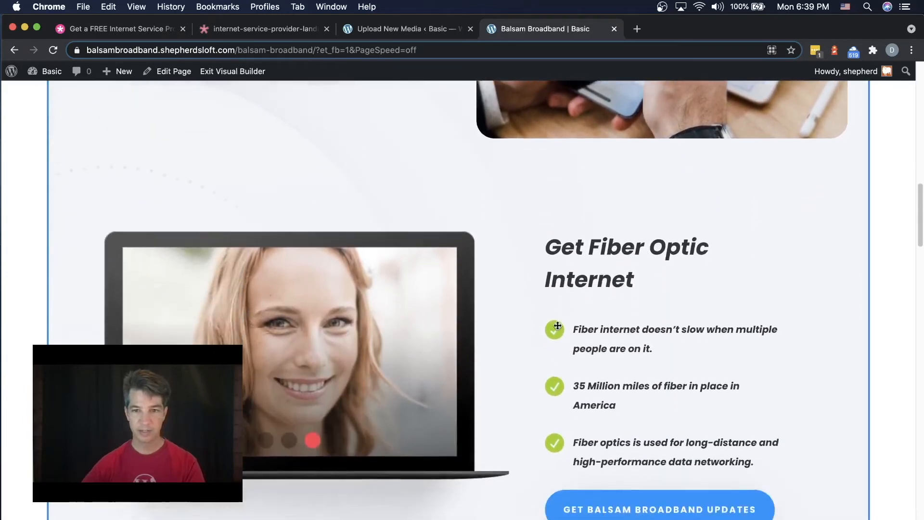
scroll(599, 363, "down", 7)
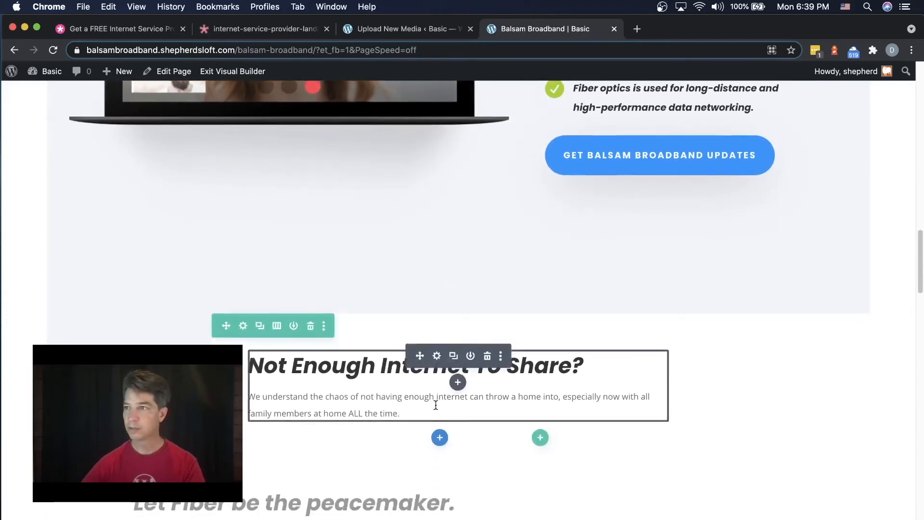
scroll(434, 400, "up", 4)
scroll(426, 394, "up", 12)
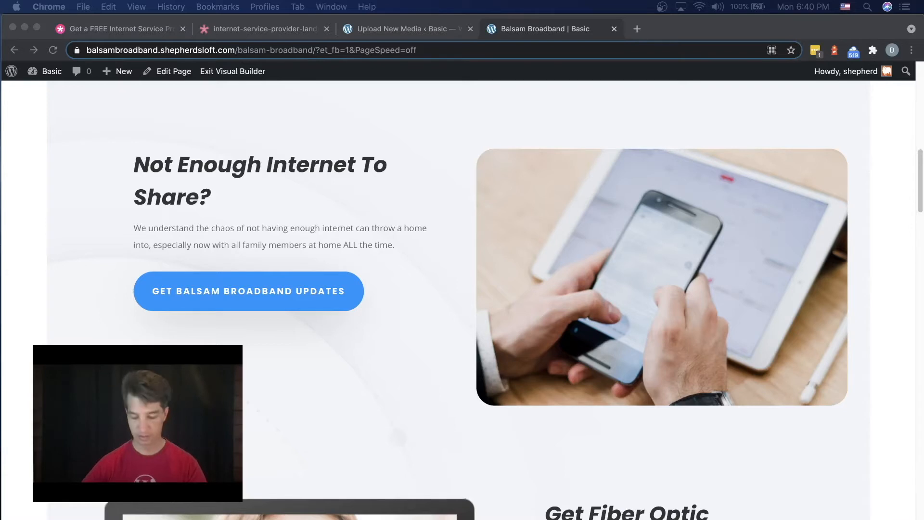
Step: Change the H2 heading of the text module below the laptop row to "Let Fiber be the peacemaker"
scroll(452, 400, "down", 12)
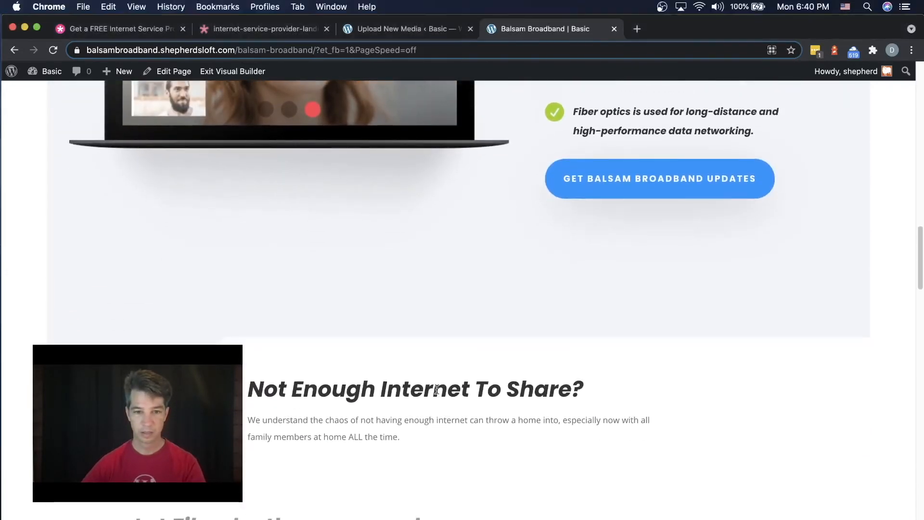
left_click(437, 380)
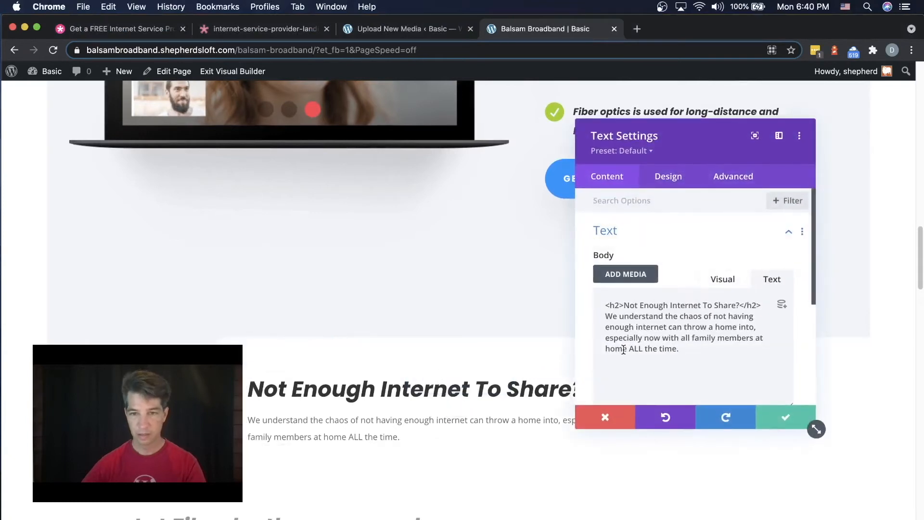
left_click_drag(624, 306, 737, 302)
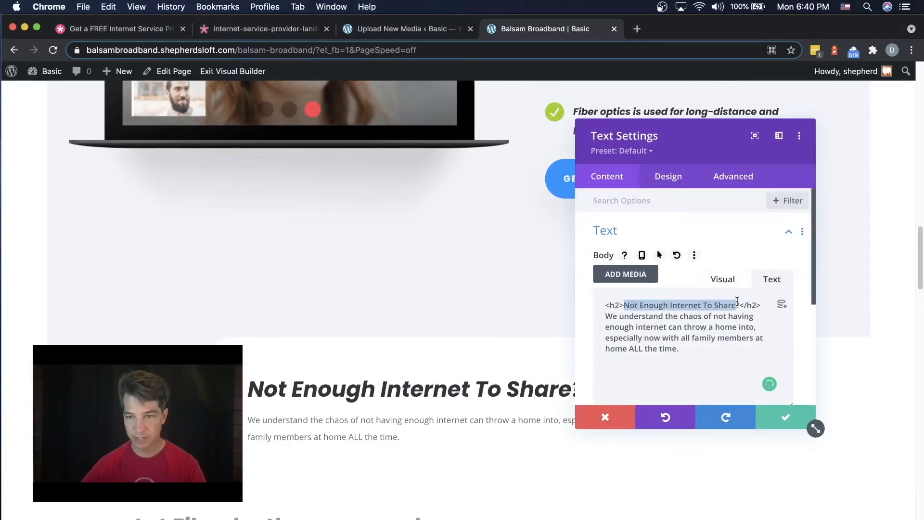
type("Let Fiber be the peacemaker.")
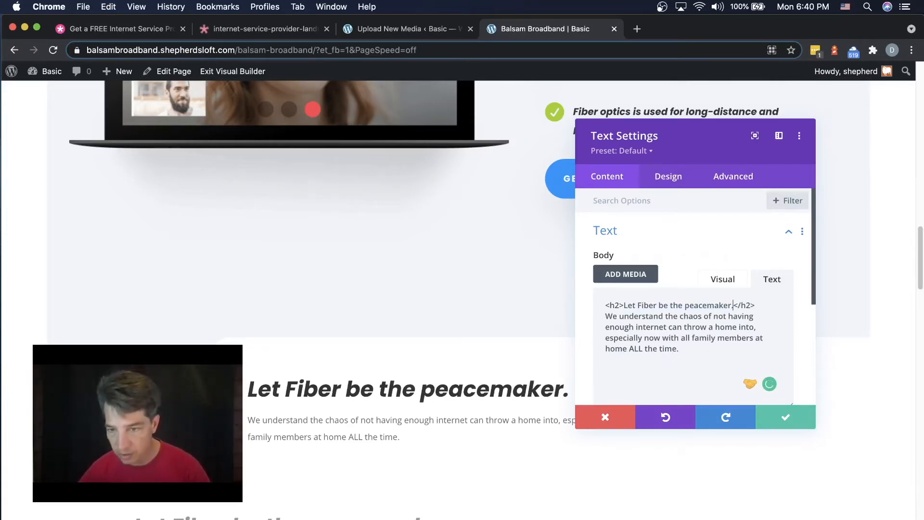
key("BackSpace")
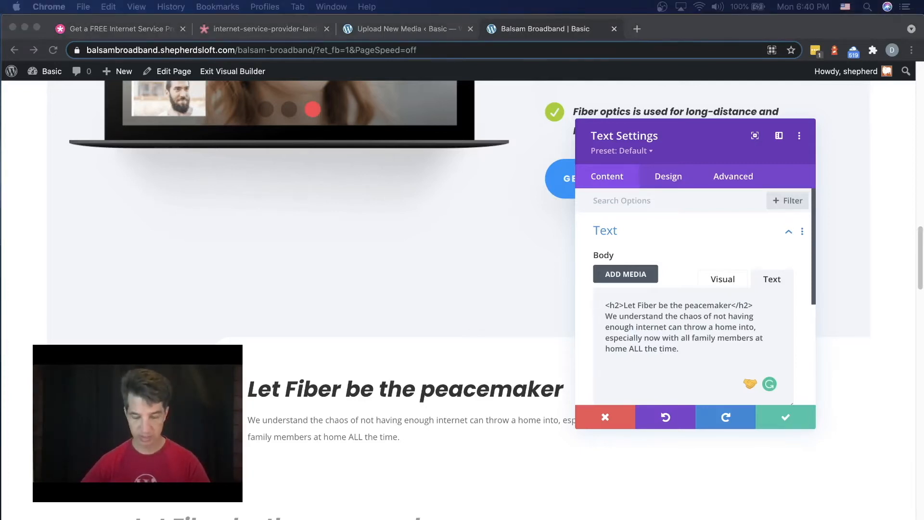
Step: Replace its paragraph with "Solve your family’s internet problems by opening up for more broadband: more videos, more gaming, more connecting." and save the module
left_click_drag(687, 351, 602, 318)
type("Solve your family’s internet problems by opening up for more broadband: more videos, more gaming, more connecting.")
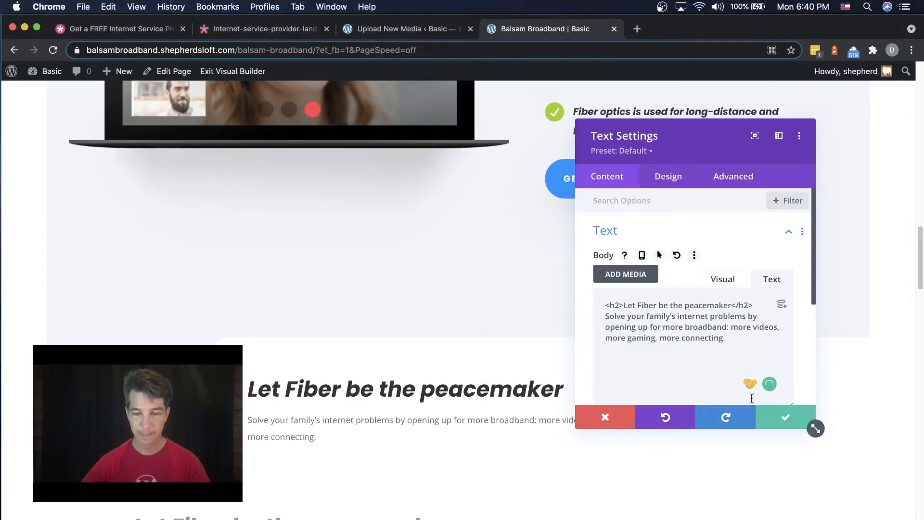
left_click(782, 421)
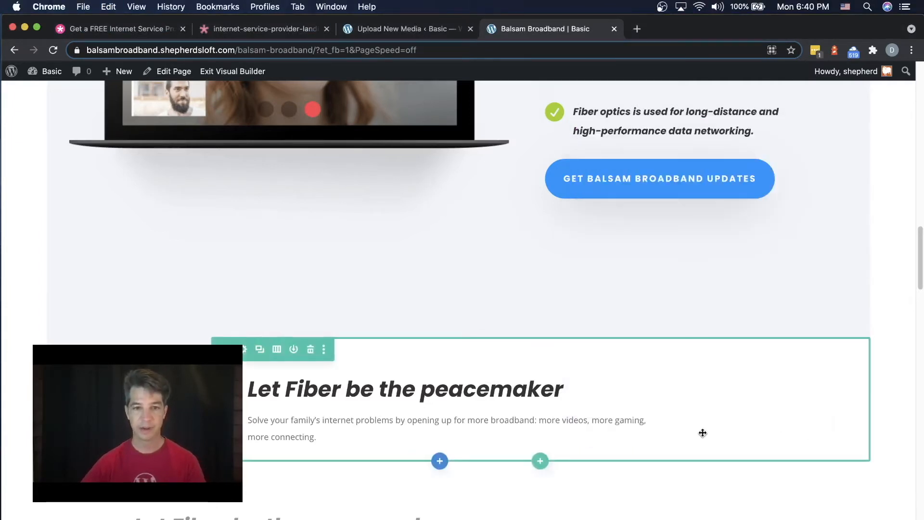
Step: Review the page sections from "Not Enough Internet To Share?" down to the disabled "Let Fiber be the peacemaker." section with three blurbs
scroll(703, 433, "up", 10)
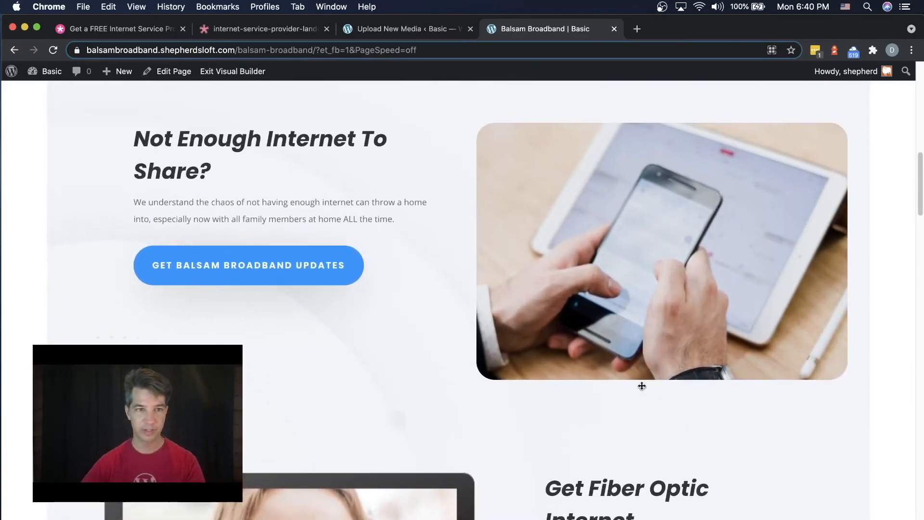
scroll(354, 287, "down", 3)
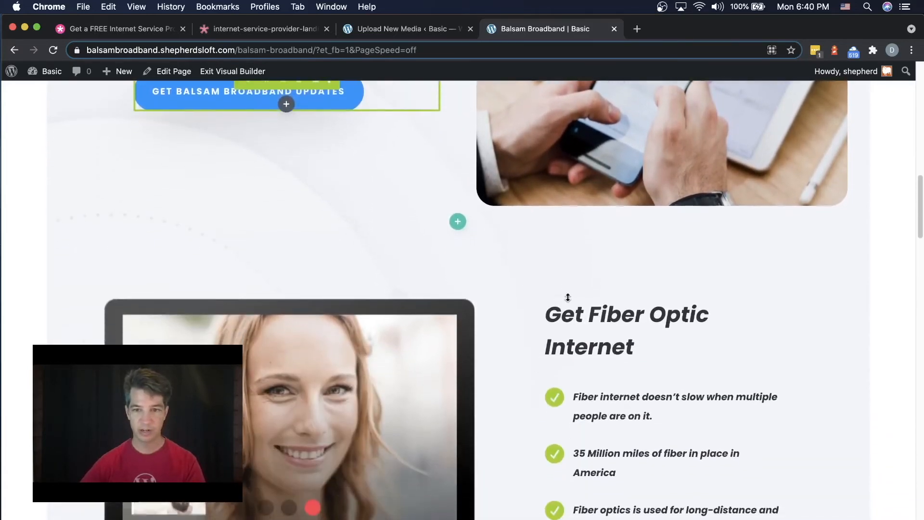
scroll(568, 297, "down", 4)
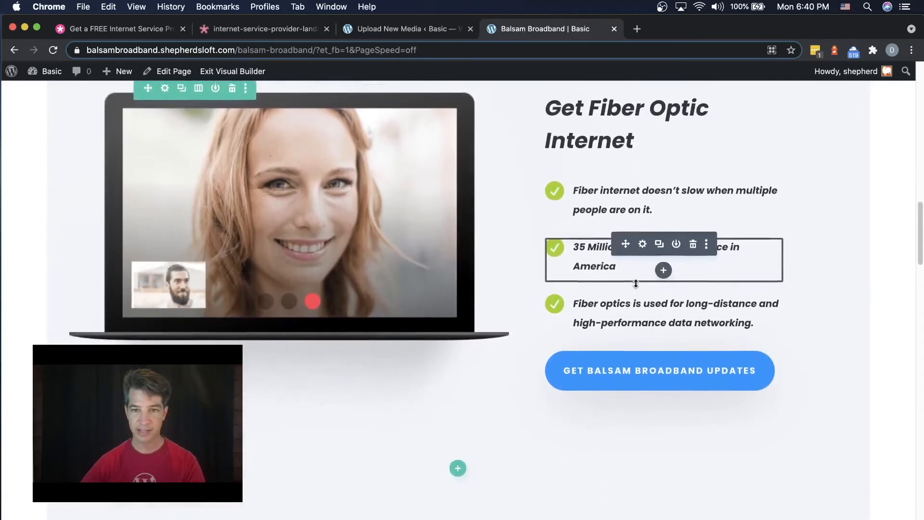
scroll(630, 301, "down", 6)
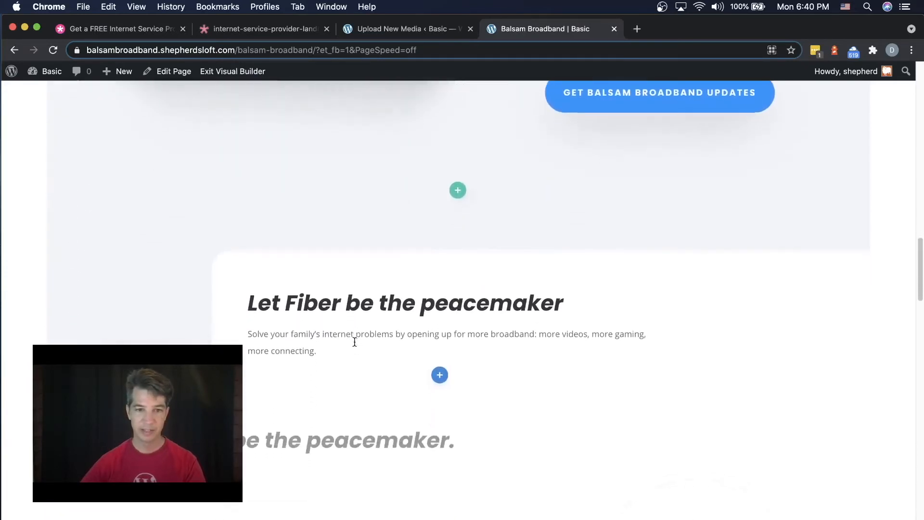
scroll(651, 356, "down", 3)
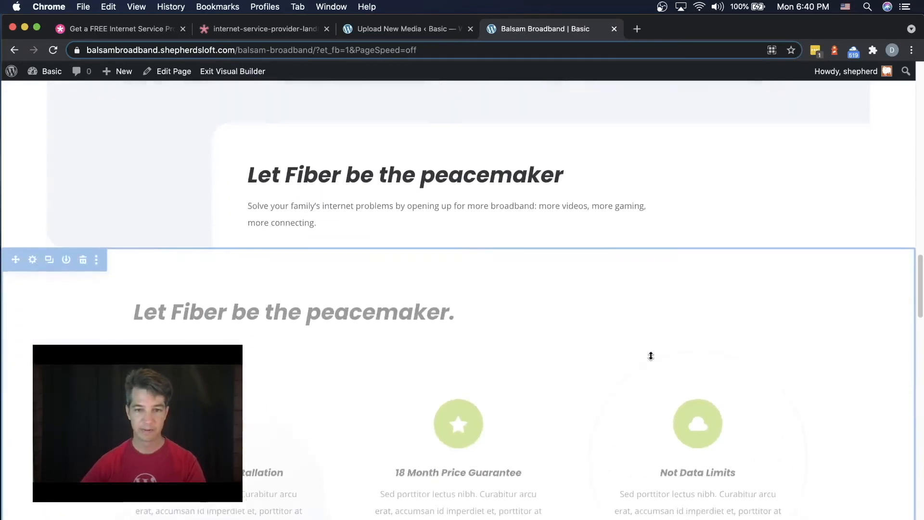
scroll(650, 356, "up", 1)
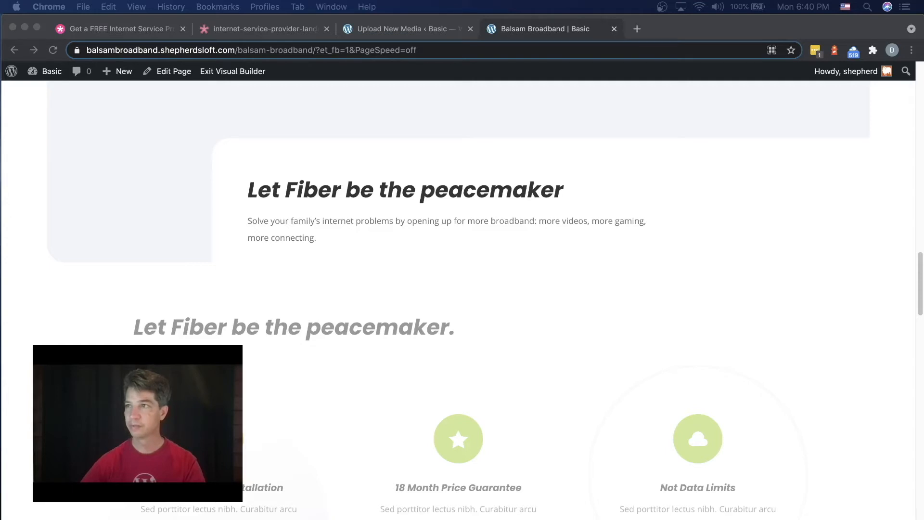
left_click(84, 311)
scroll(83, 311, "down", 5)
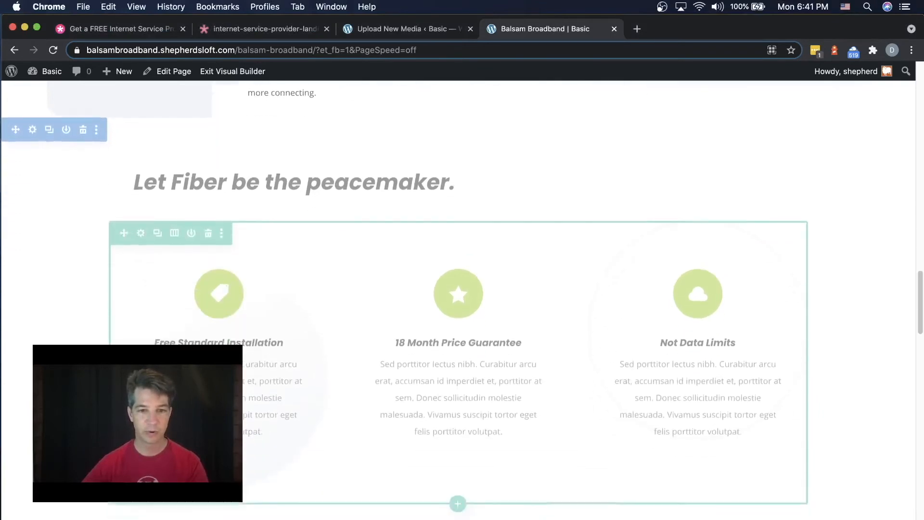
scroll(84, 311, "down", 4)
scroll(84, 311, "up", 8)
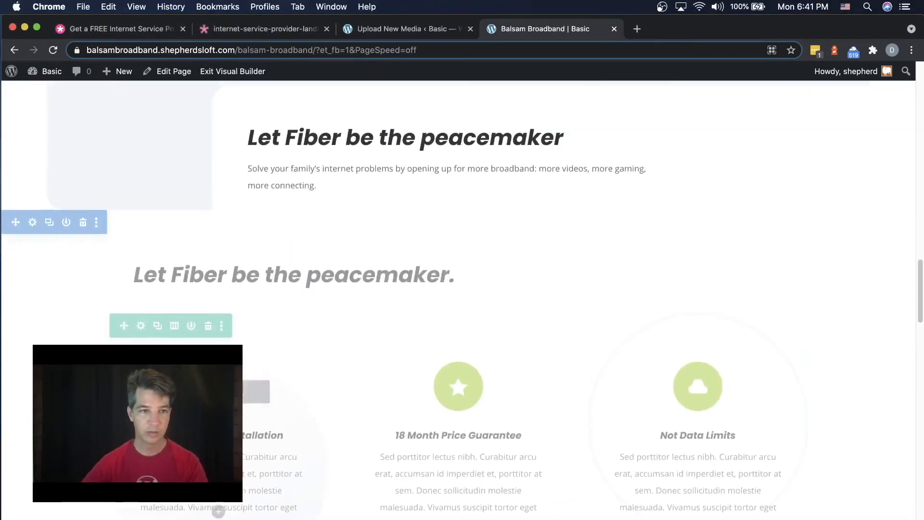
Step: Enable the disabled "Let Fiber be the peacemaker." section on phone, tablet and desktop
left_click(97, 224)
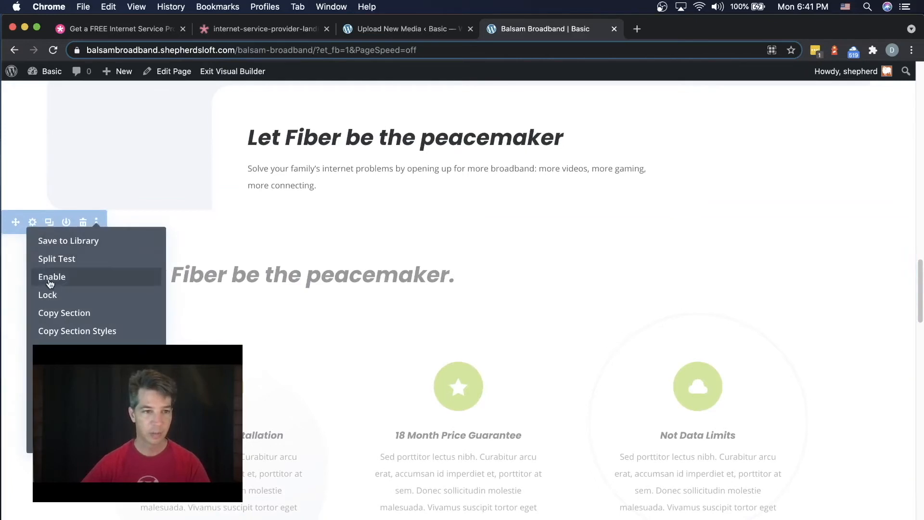
mouse_move(46, 281)
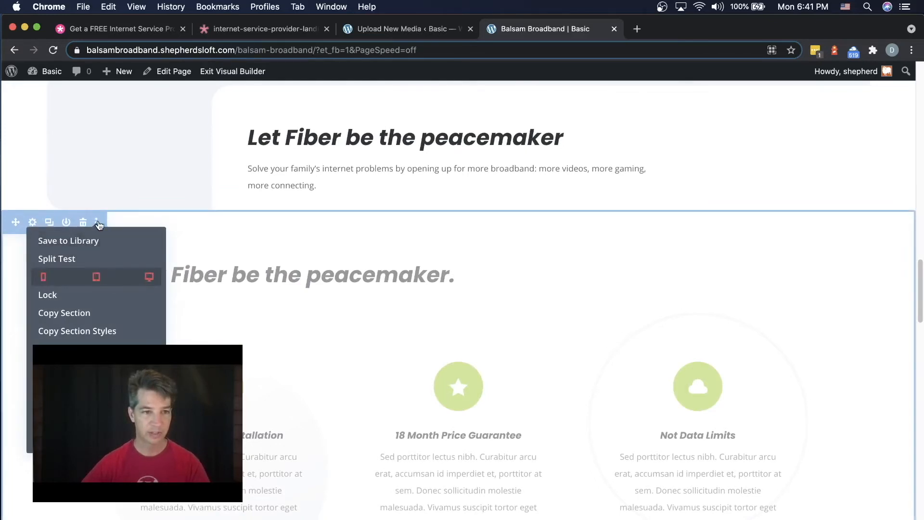
left_click(43, 279)
left_click(96, 278)
left_click(149, 277)
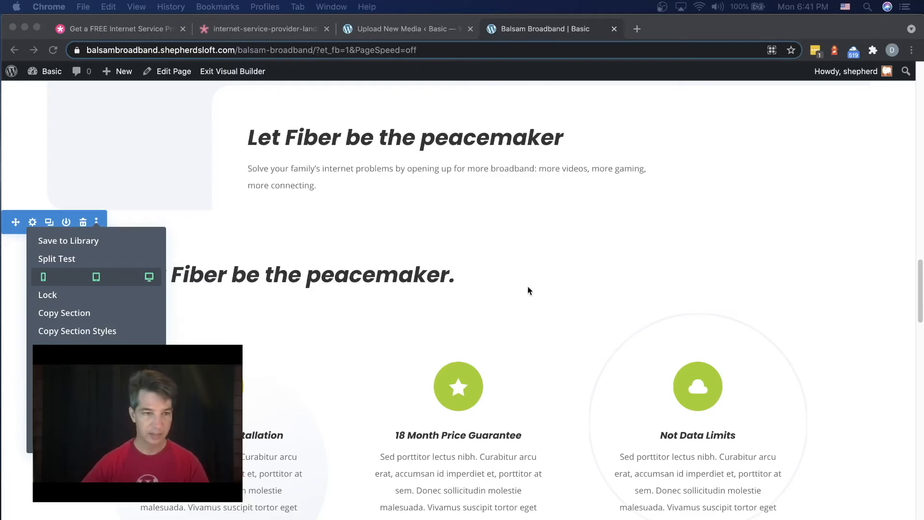
left_click(96, 223)
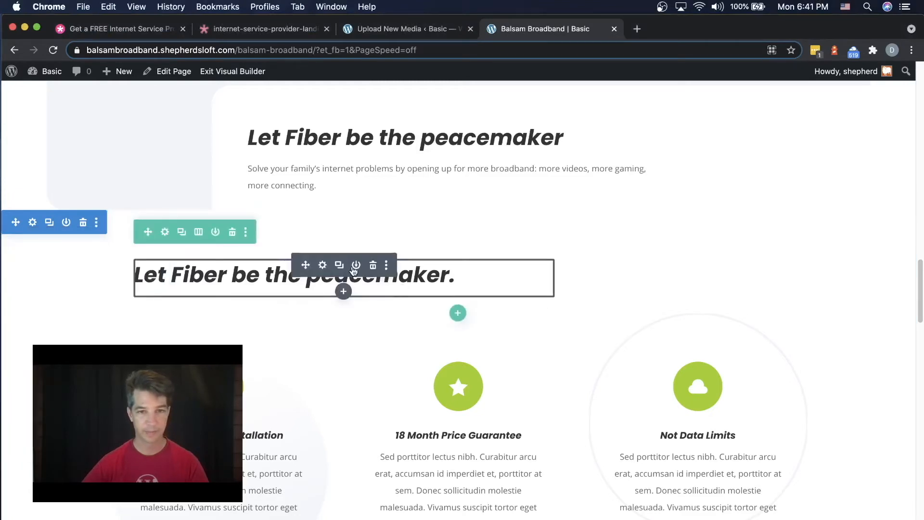
Step: Change the h2 heading of the three-blurb section to "How to Get Balsam Mountain Updates?" and save the text module
left_click(321, 266)
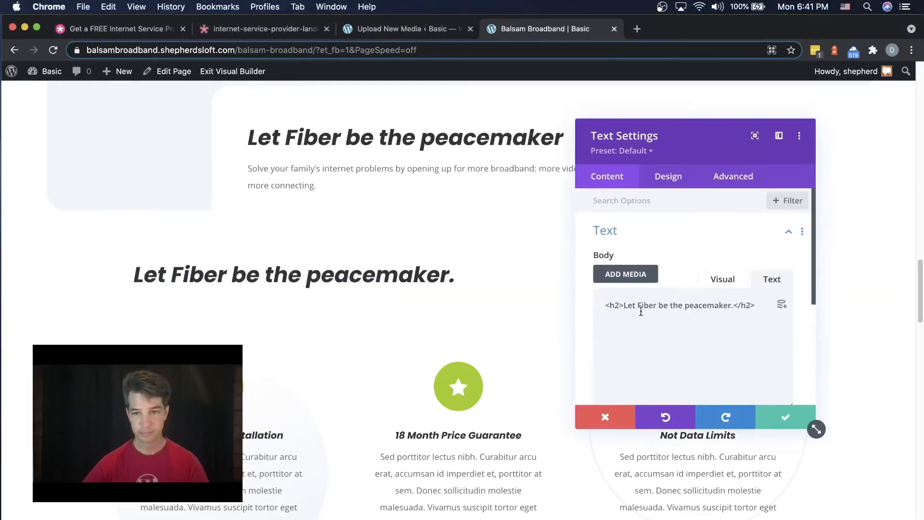
left_click_drag(624, 306, 730, 306)
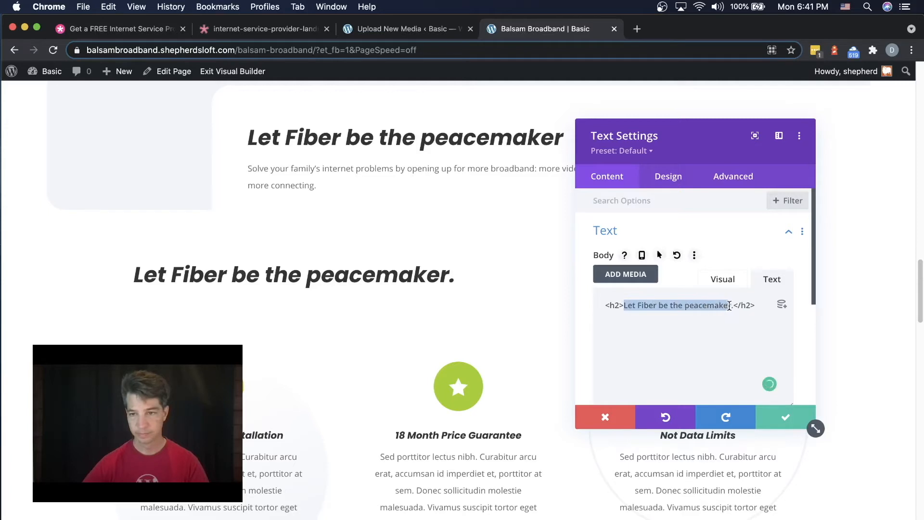
type("How to Get Balsam Mountain Updates?")
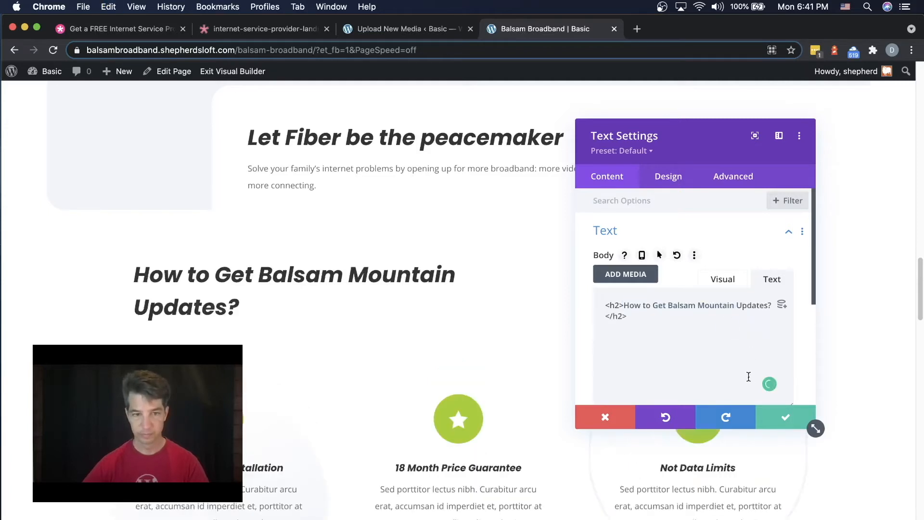
left_click(786, 417)
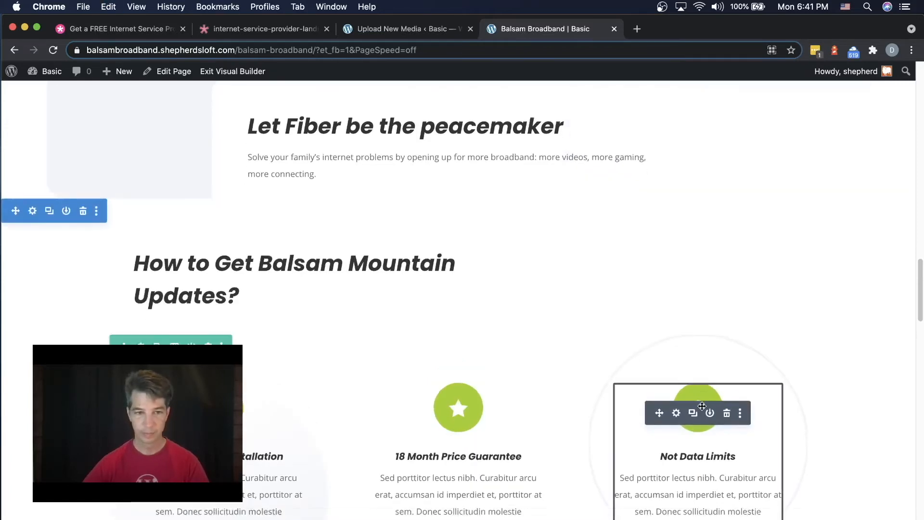
Step: Retitle the "Free Standard Installation" blurb "Click the button" and delete its placeholder body text
scroll(702, 407, "down", 3)
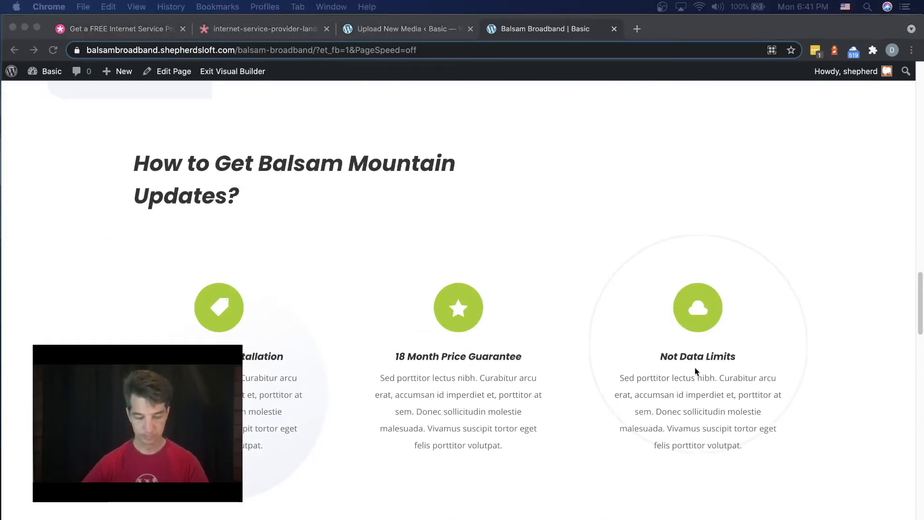
left_click(217, 307)
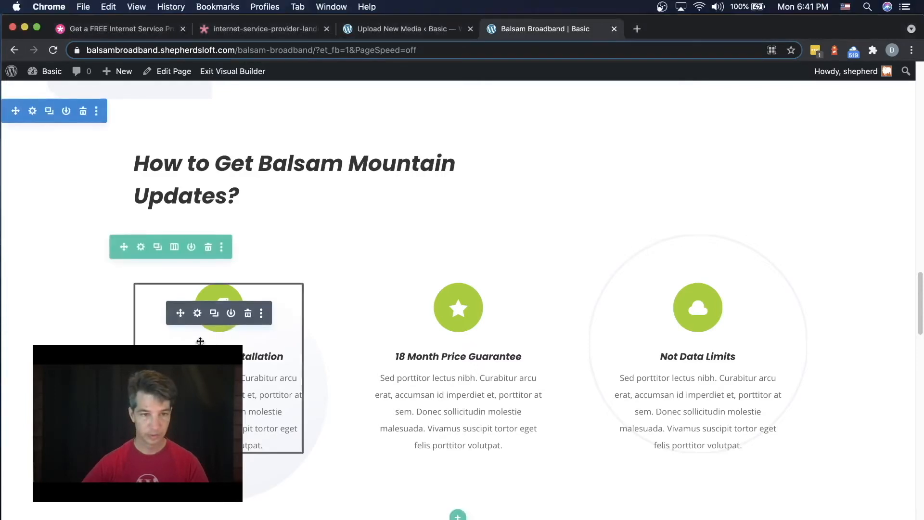
left_click(197, 314)
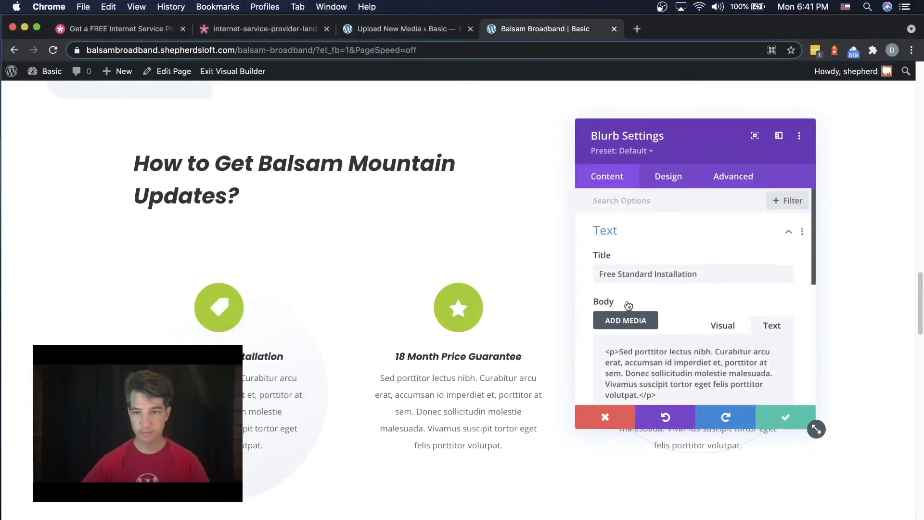
triple_click(622, 276)
type("Click the button")
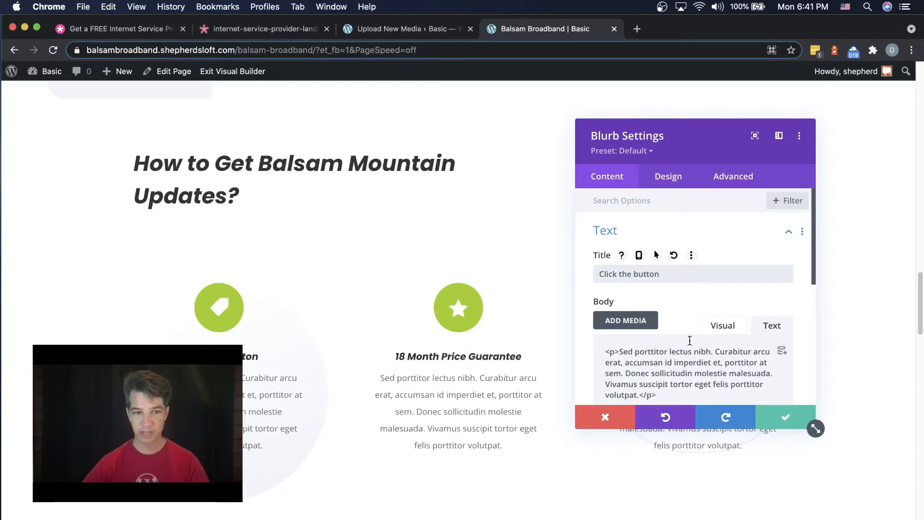
triple_click(670, 374)
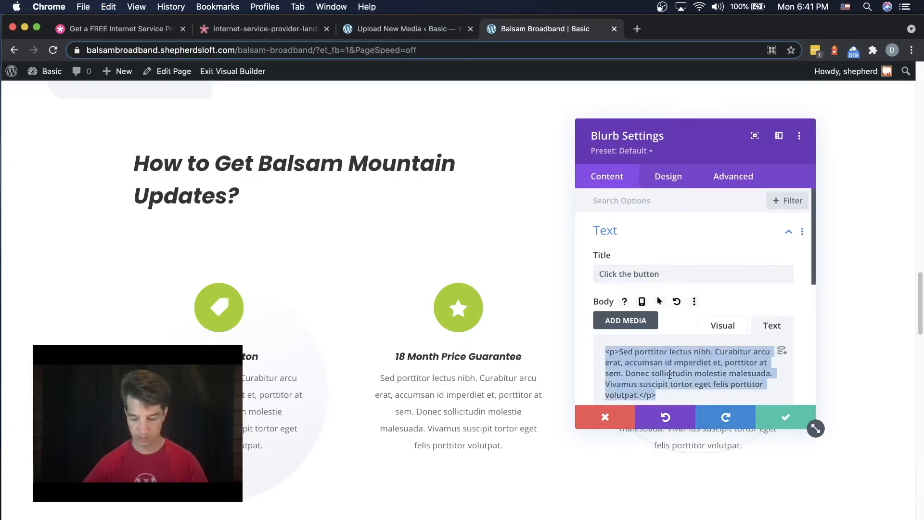
key("BackSpace")
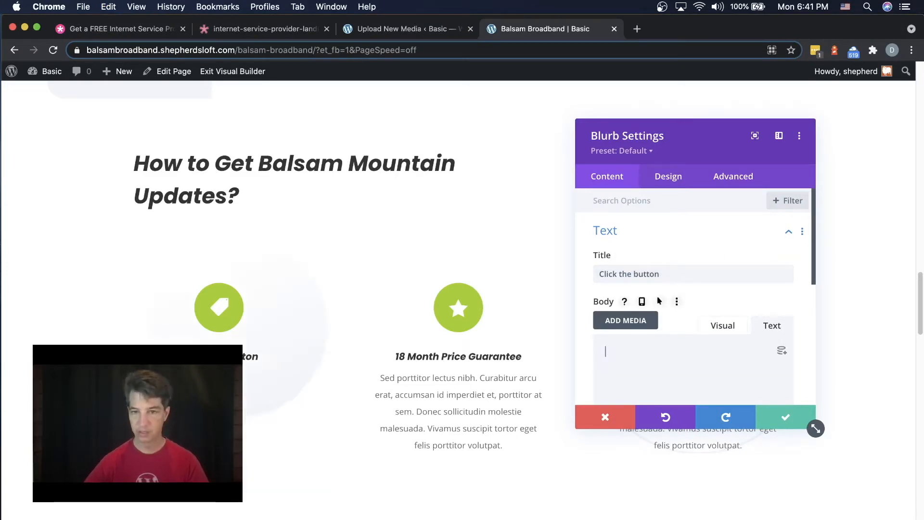
left_click(784, 417)
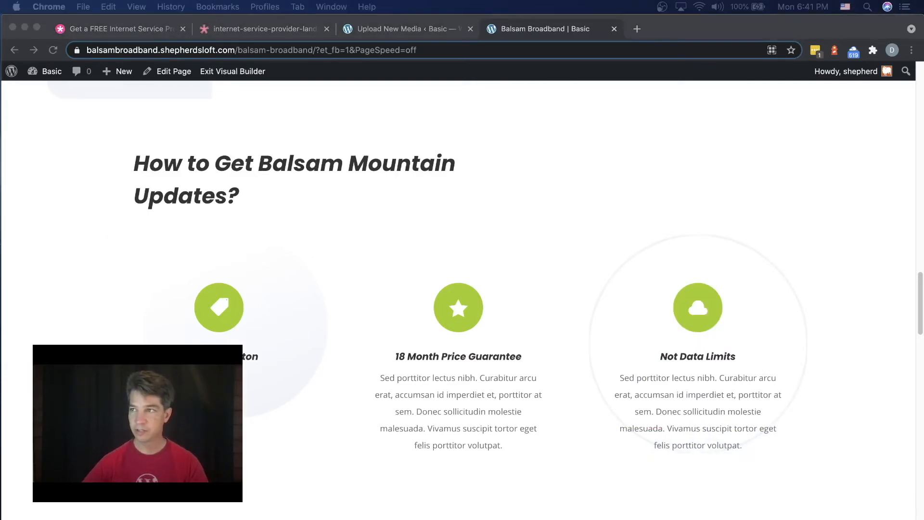
Step: Retitle the "18 Month Price Guarantee" blurb "Enter your email address" and delete its placeholder body text
left_click(468, 319)
left_click(438, 313)
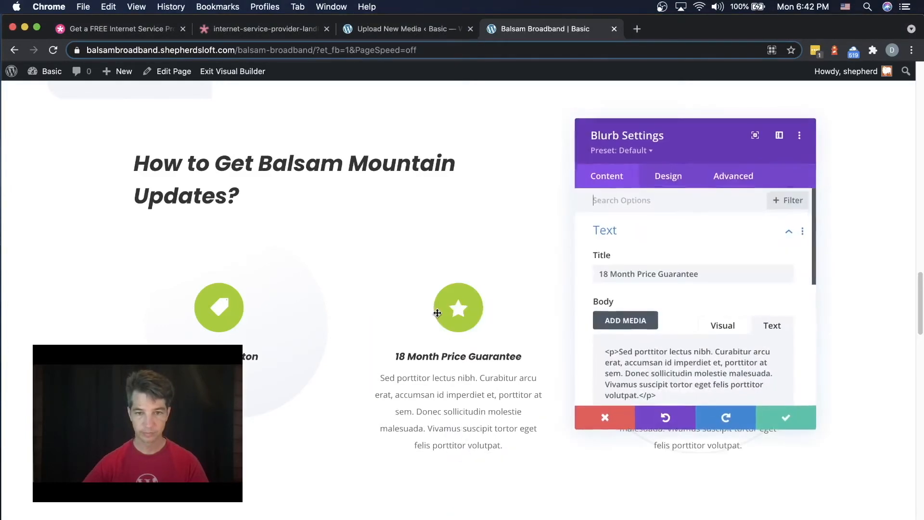
left_click(693, 274)
key("super+a")
type("Enter your email address")
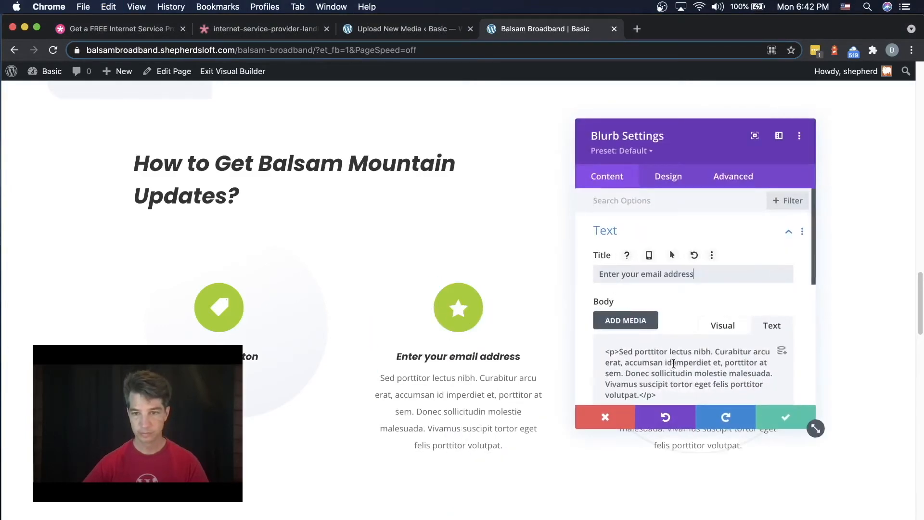
left_click(652, 368)
key("super+a")
key("BackSpace")
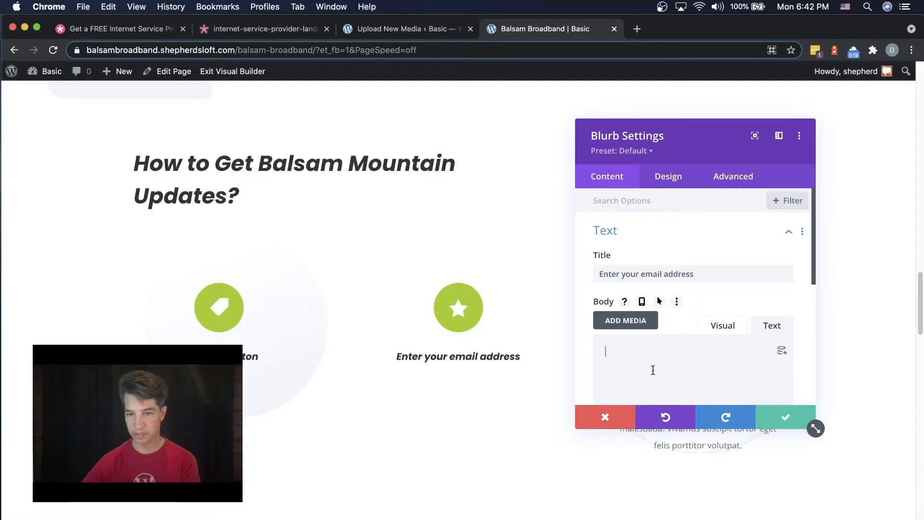
left_click(779, 416)
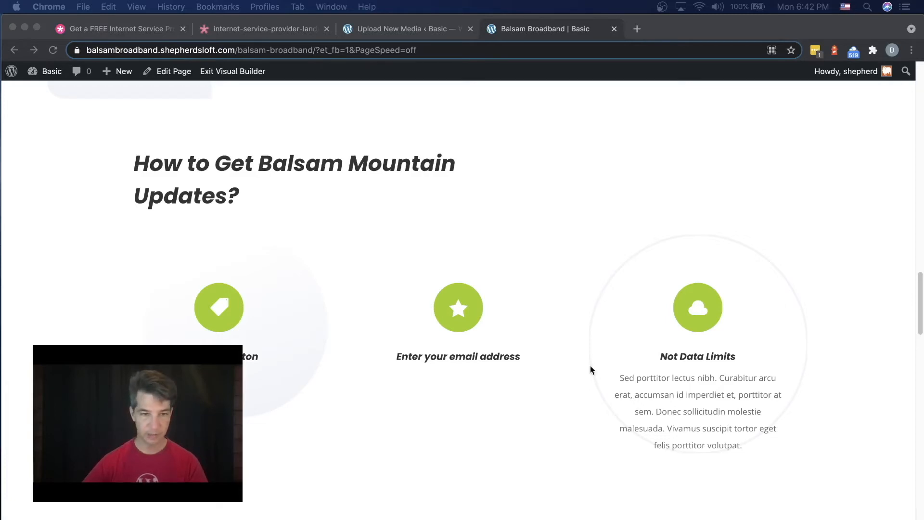
Step: Retitle the "Not Data Limits" blurb "Receive Helpful Information" and delete its placeholder body text
left_click(668, 371)
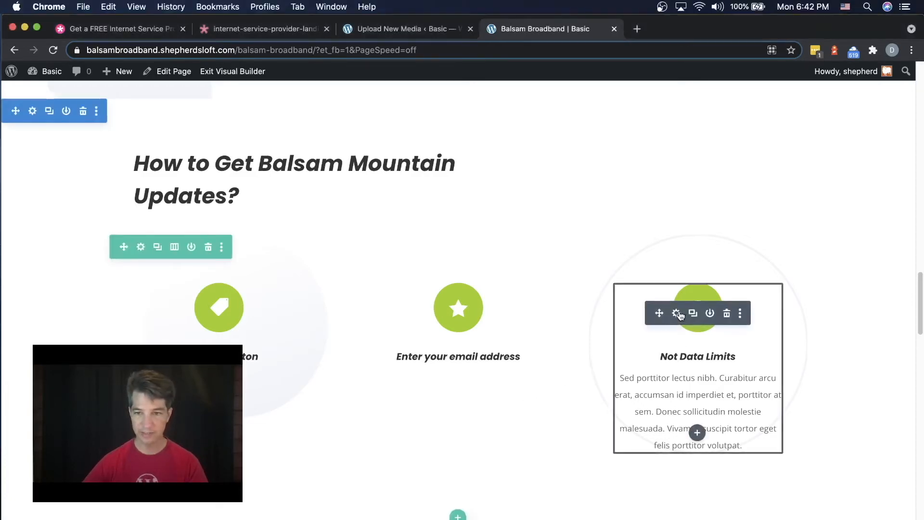
left_click(677, 314)
triple_click(625, 274)
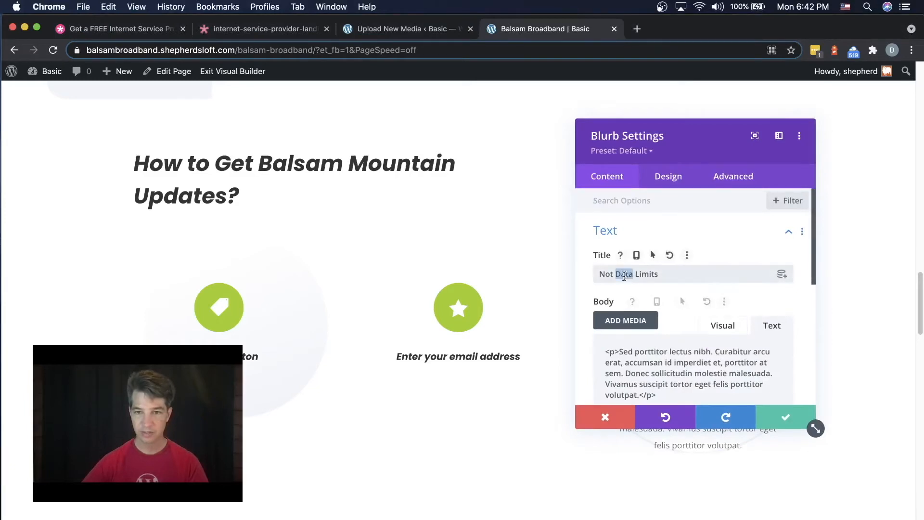
type("Receive Helpful Information")
triple_click(664, 359)
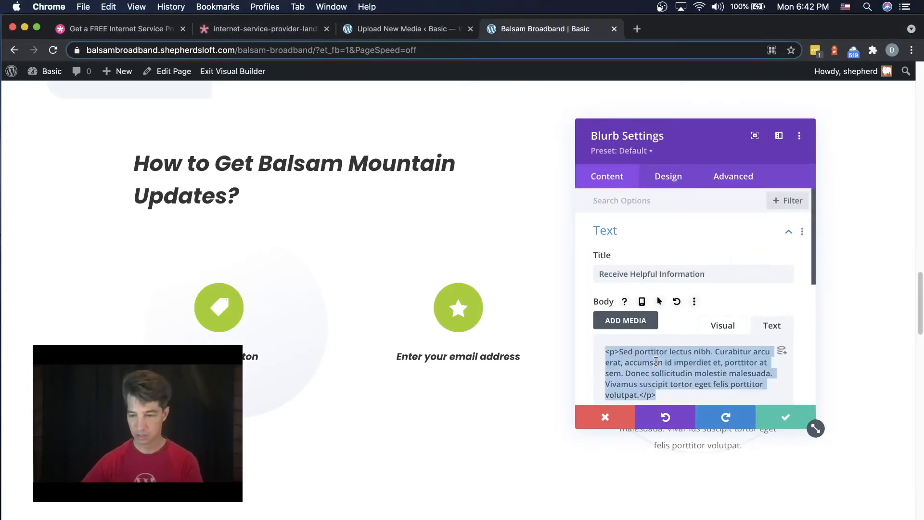
key("BackSpace")
left_click(785, 414)
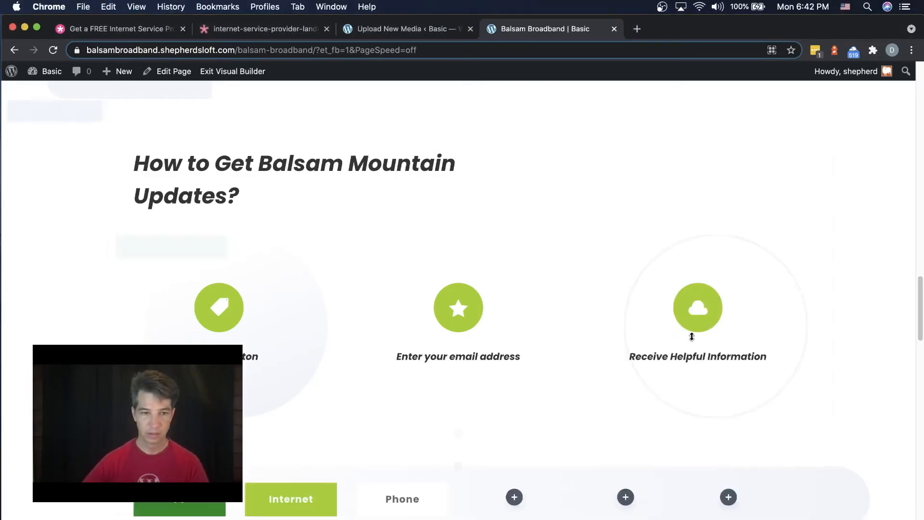
Step: Change the "Click the button" blurb's icon to the pointer arrow and save the blurb
left_click(198, 314)
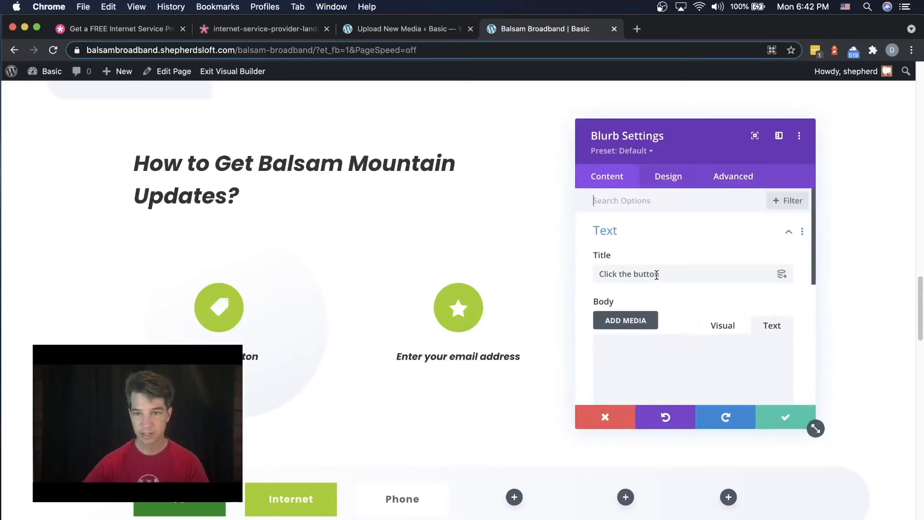
scroll(652, 299, "down", 6)
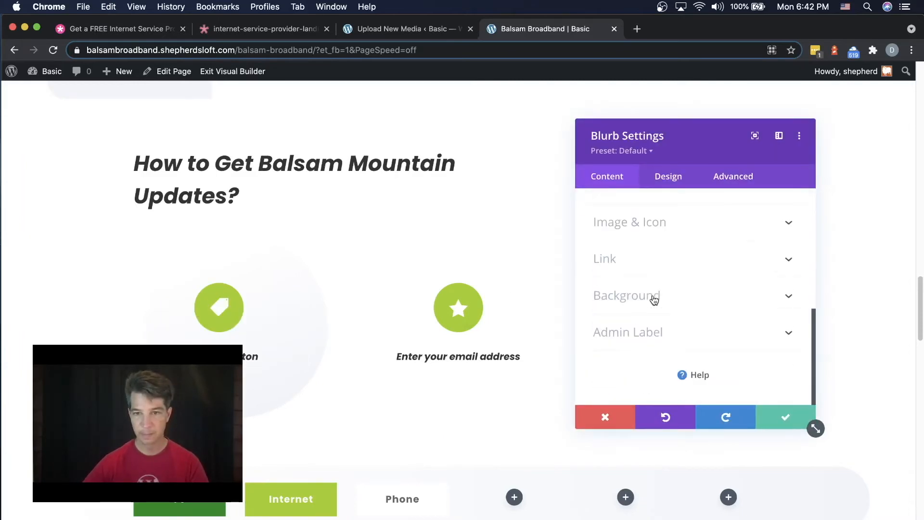
left_click(614, 224)
scroll(689, 253, "down", 2)
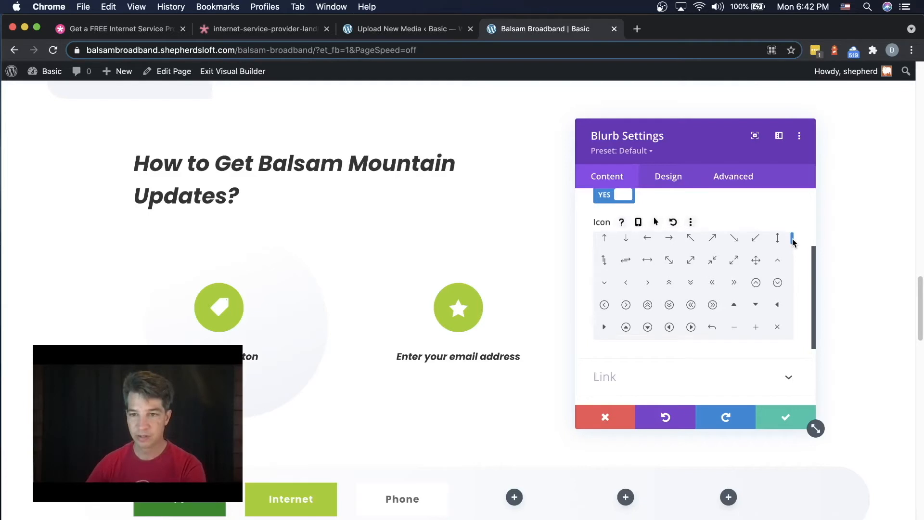
left_click_drag(793, 240, 796, 268)
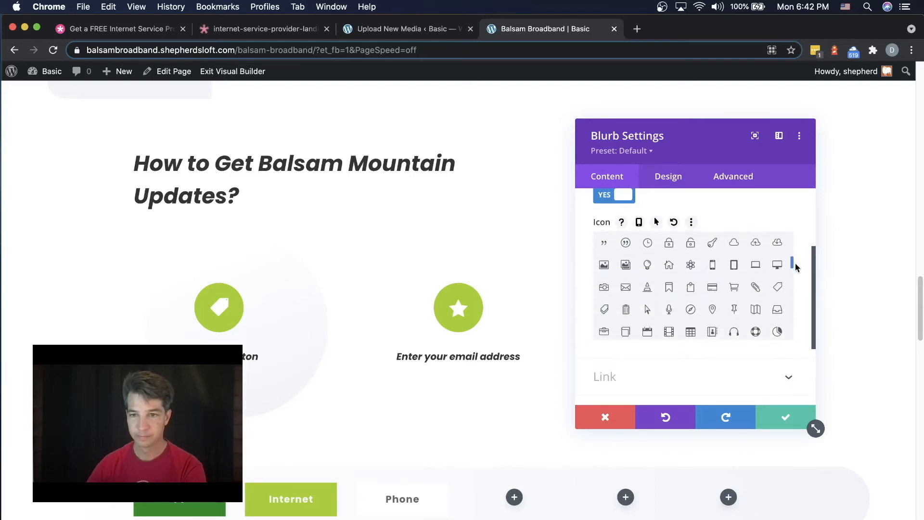
left_click(648, 310)
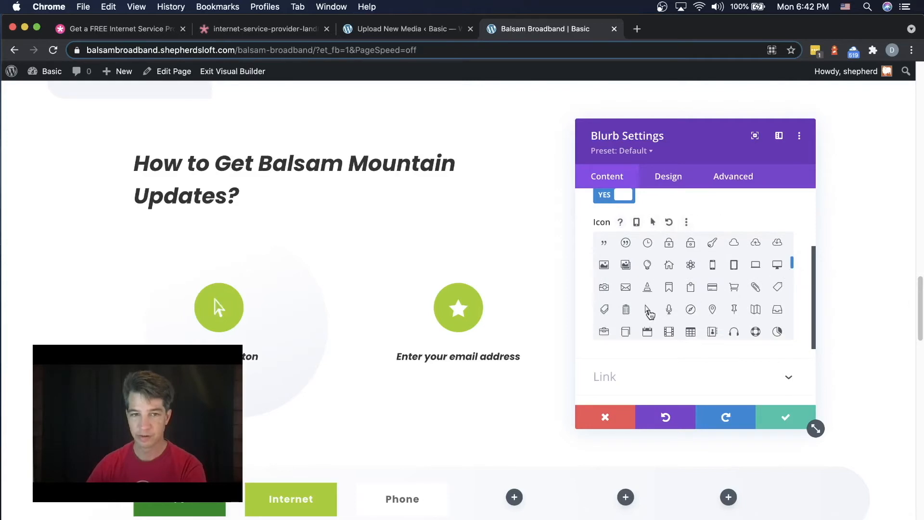
left_click(796, 418)
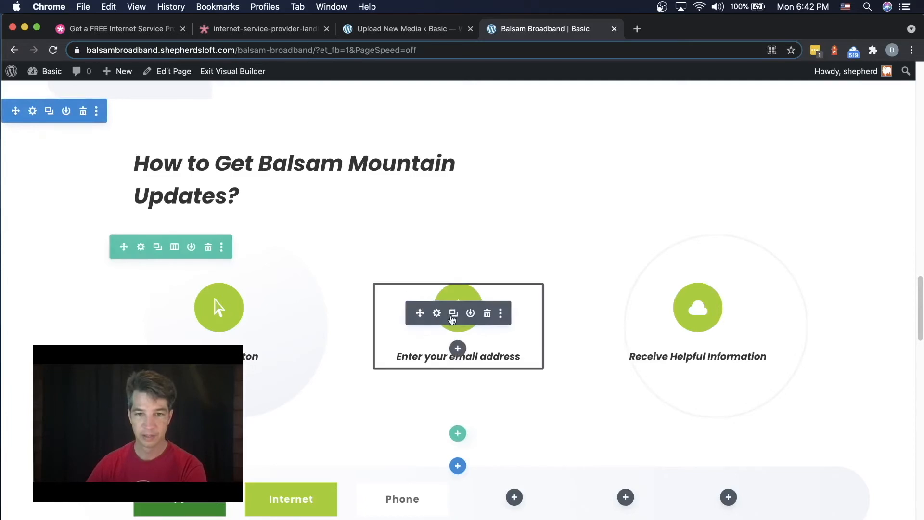
Step: Change the "Enter your email address" blurb's icon to the envelope and save the blurb
left_click(438, 314)
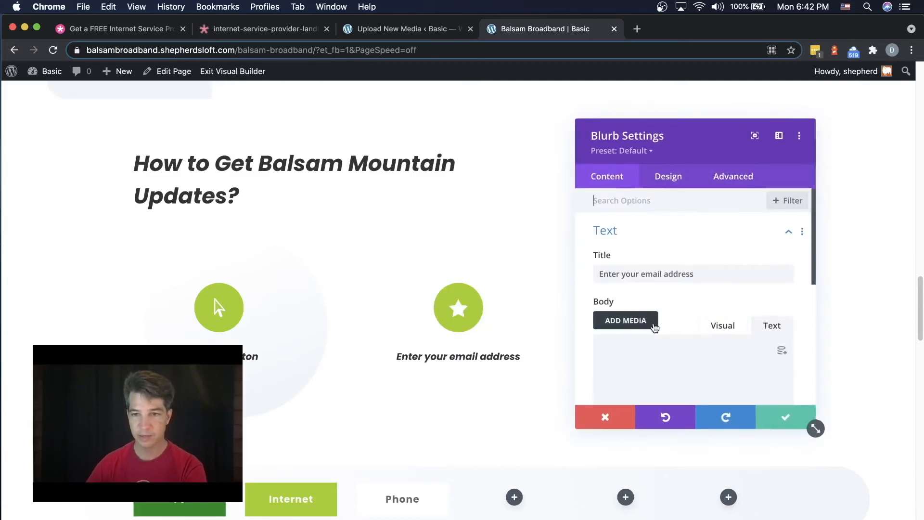
scroll(654, 326, "down", 5)
left_click(629, 257)
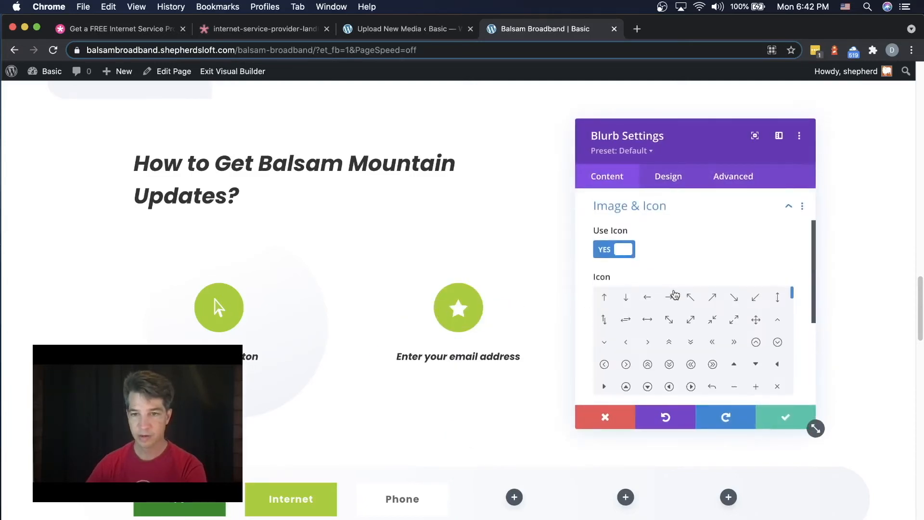
left_click_drag(793, 298, 799, 324)
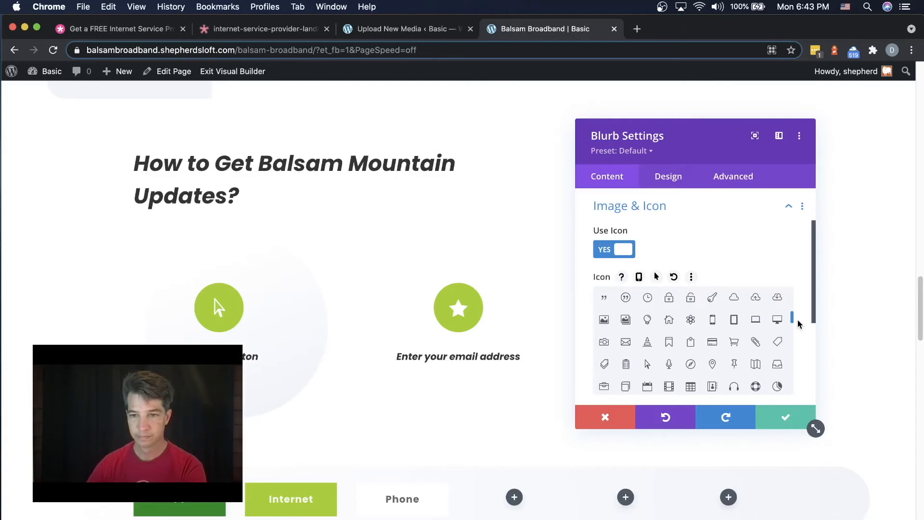
left_click(626, 344)
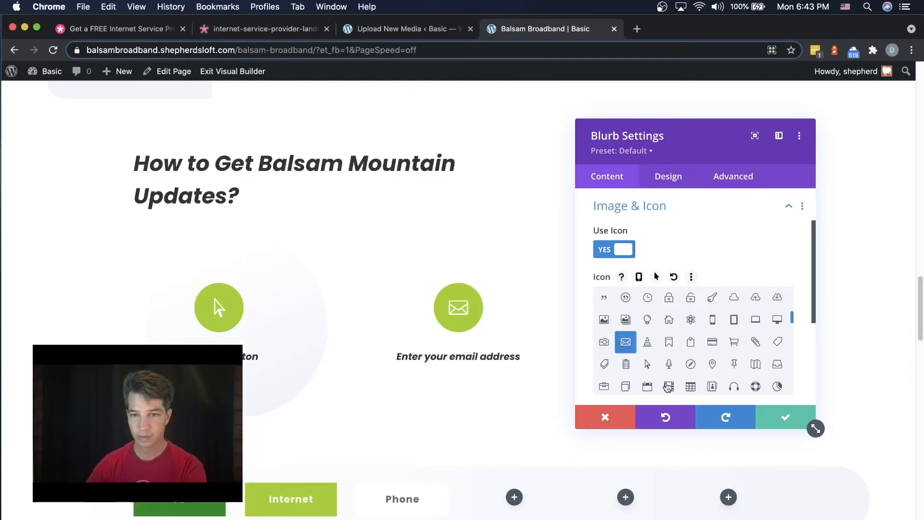
left_click(795, 423)
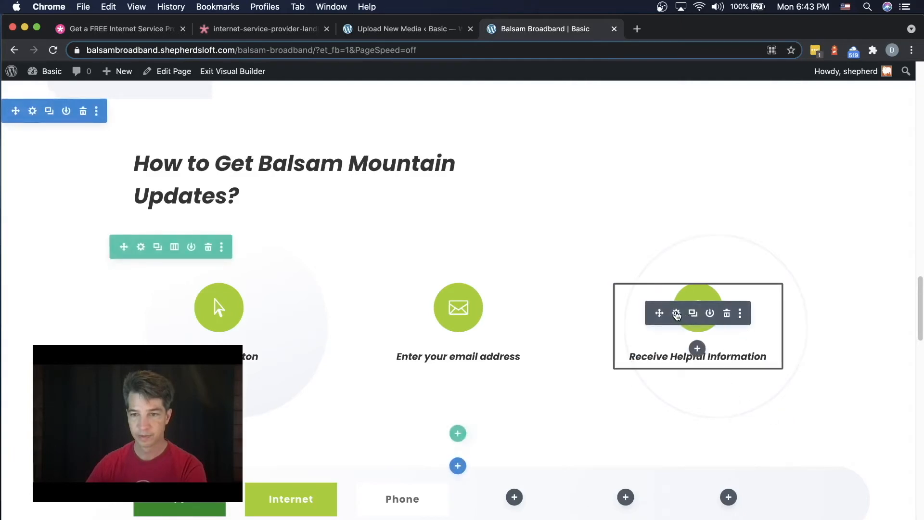
Step: Change the "Receive Helpful Information" blurb's icon to the envelope and save the blurb
left_click(676, 313)
left_click_drag(702, 148, 199, 141)
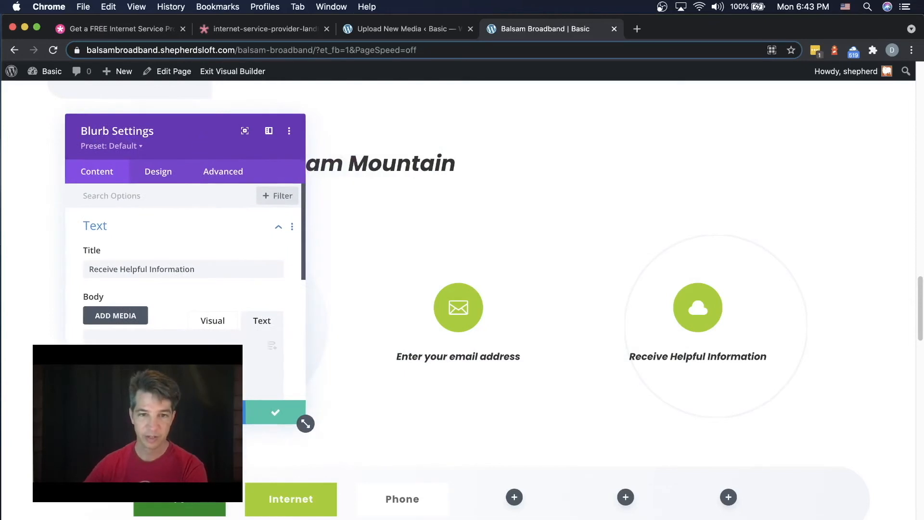
scroll(201, 340, "down", 5)
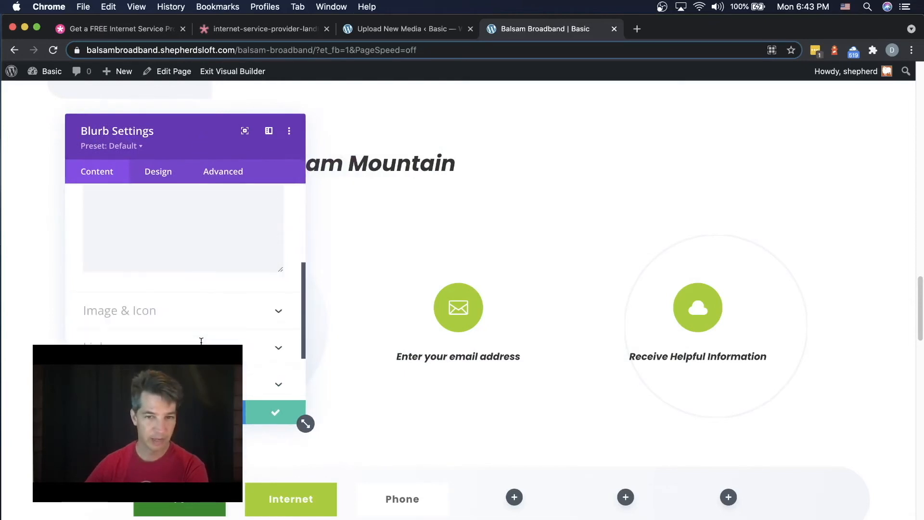
left_click(123, 312)
scroll(282, 293, "down", 2)
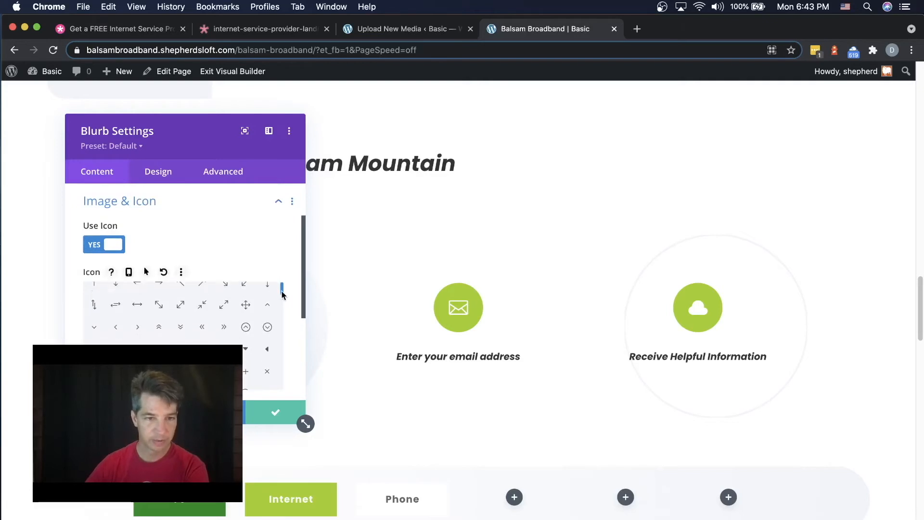
scroll(282, 298, "down", 5)
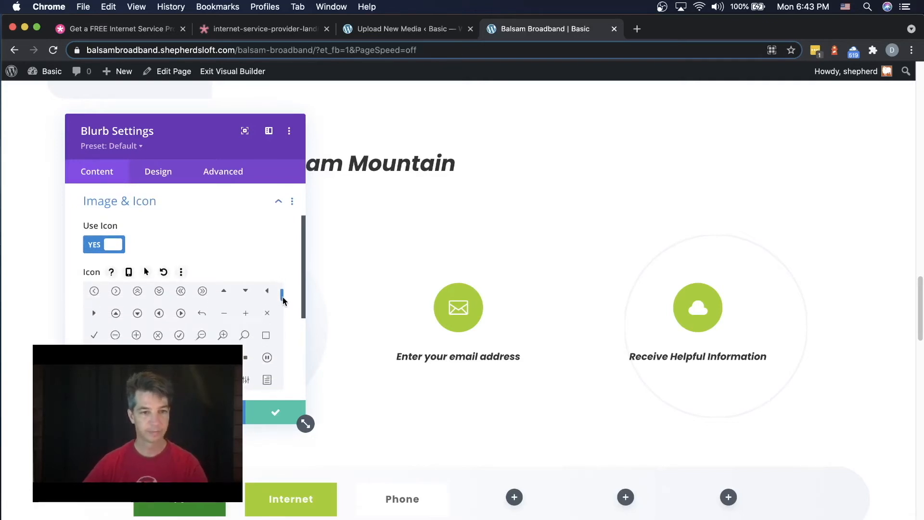
scroll(284, 303, "down", 1)
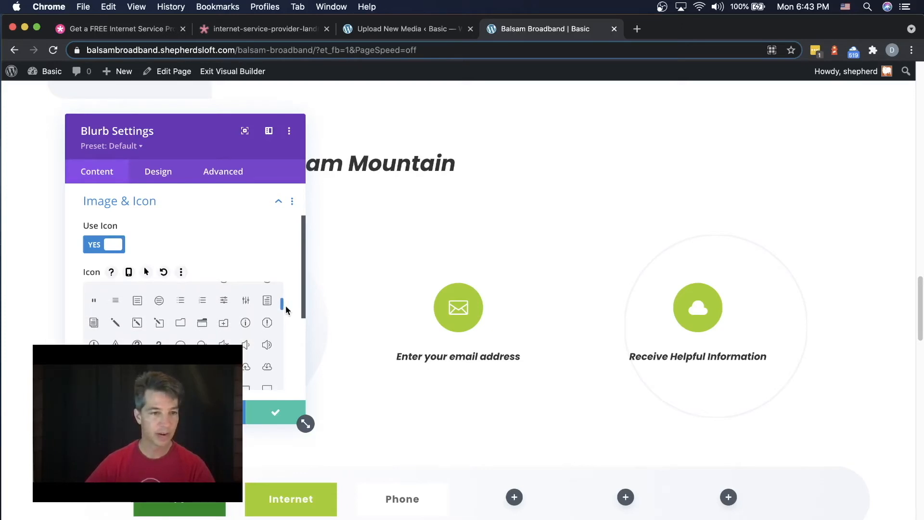
scroll(286, 306, "down", 5)
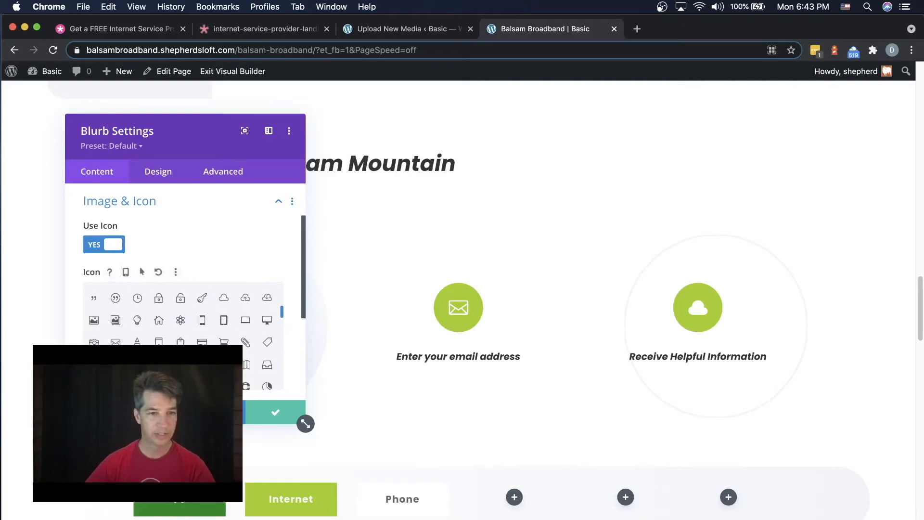
left_click(115, 340)
left_click(294, 419)
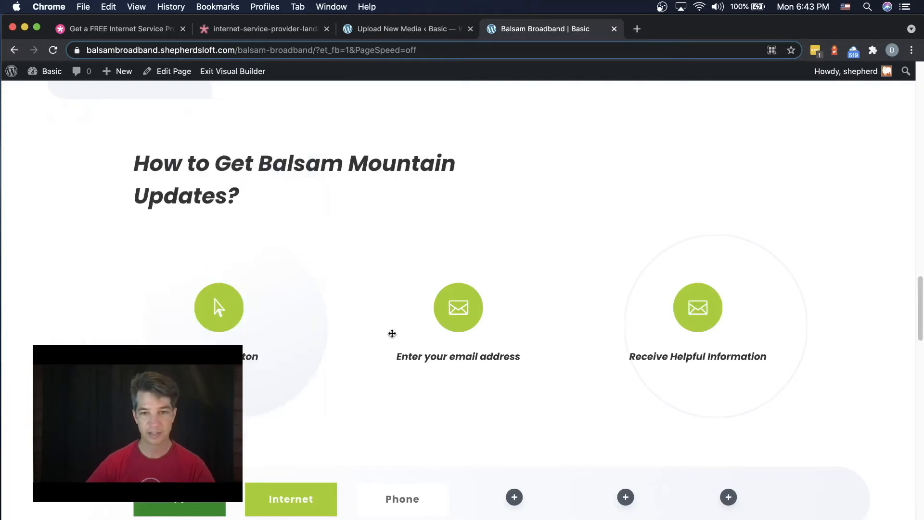
Step: Change the "Enter your email address" blurb's icon to the pencil over a square outline and save the blurb
left_click(437, 314)
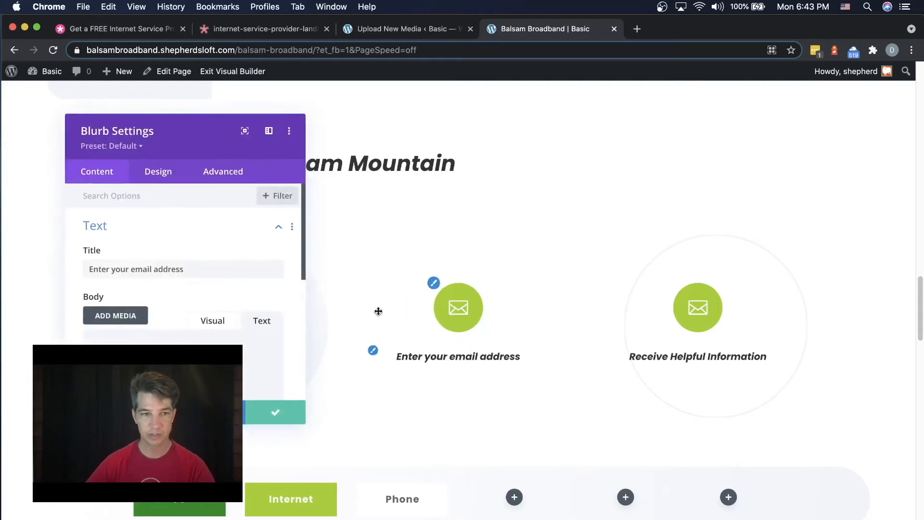
scroll(167, 295, "down", 3)
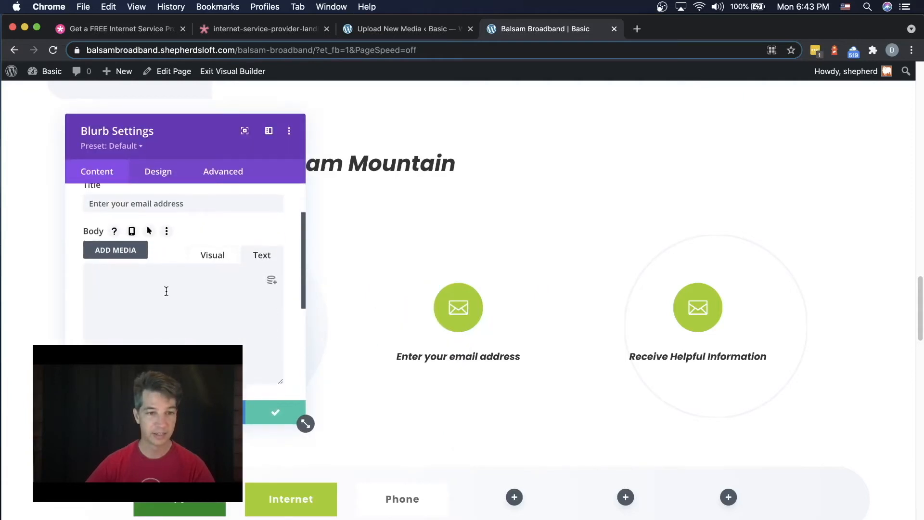
scroll(178, 283, "down", 4)
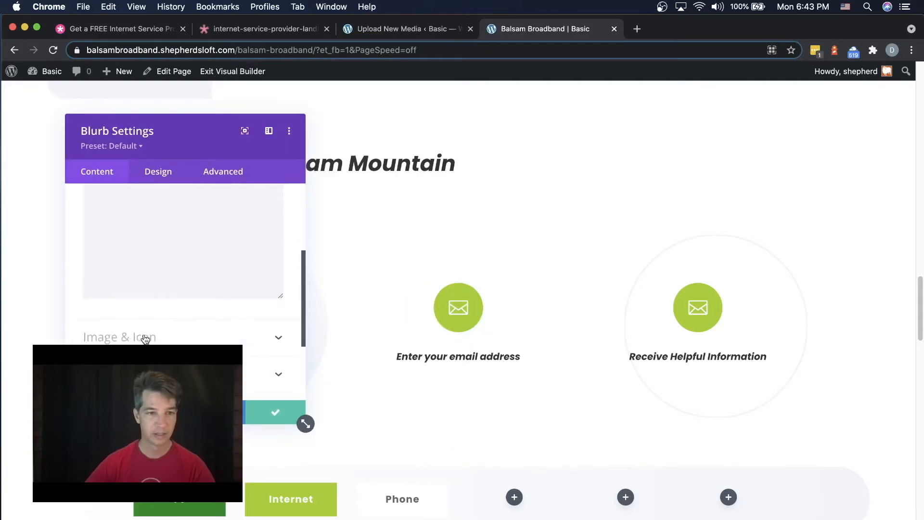
left_click(146, 338)
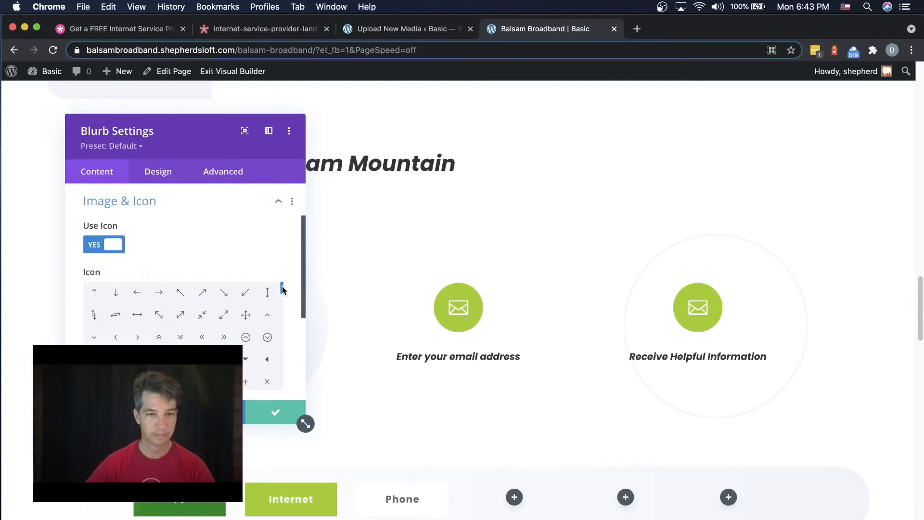
left_click_drag(283, 289, 283, 306)
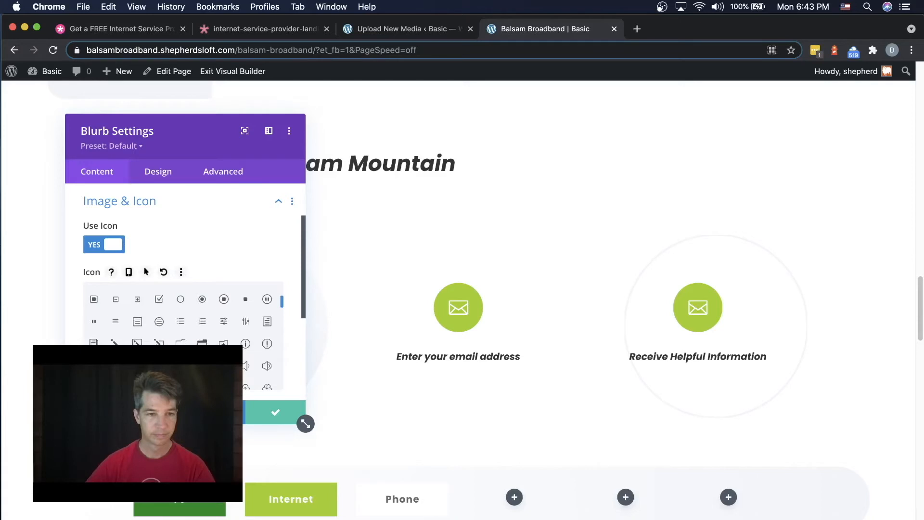
left_click(159, 342)
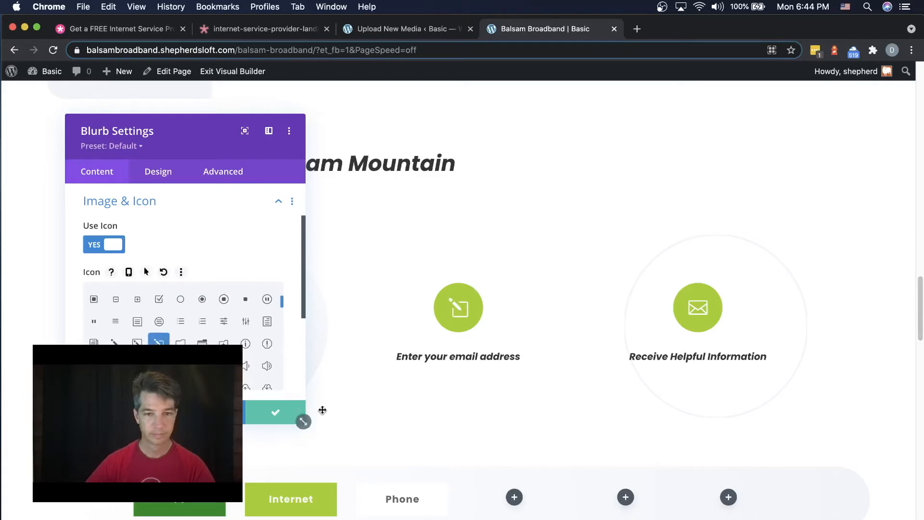
left_click(273, 417)
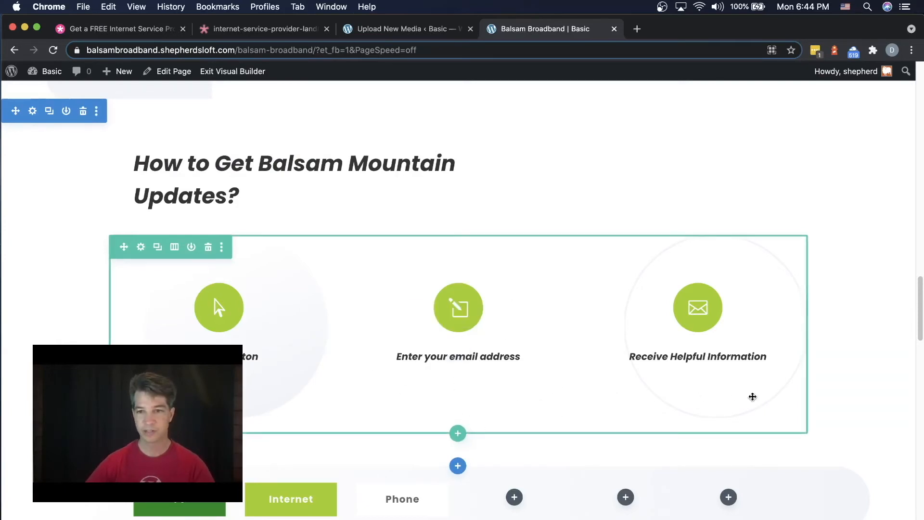
Step: Delete the Phone, Internet and TV buttons from the row below the three blurbs
scroll(665, 442, "down", 2)
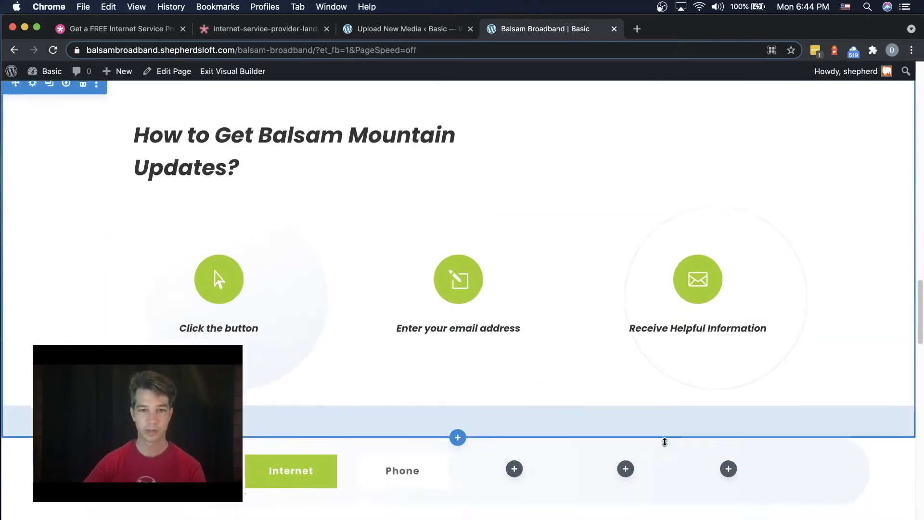
scroll(665, 441, "down", 3)
scroll(664, 440, "up", 5)
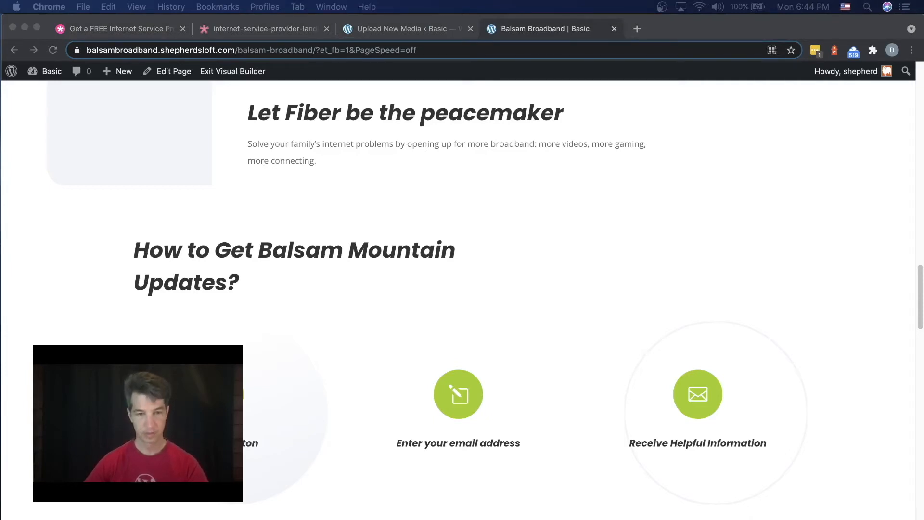
scroll(655, 362, "down", 6)
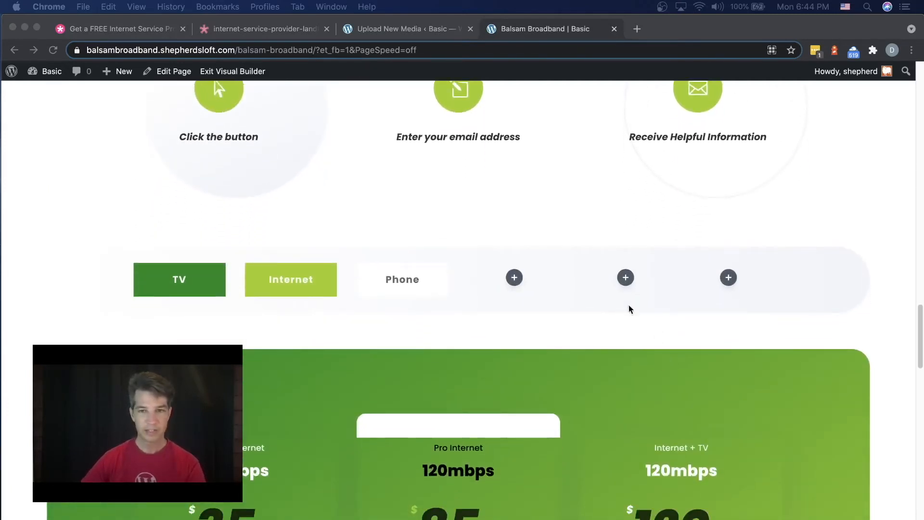
left_click(797, 276)
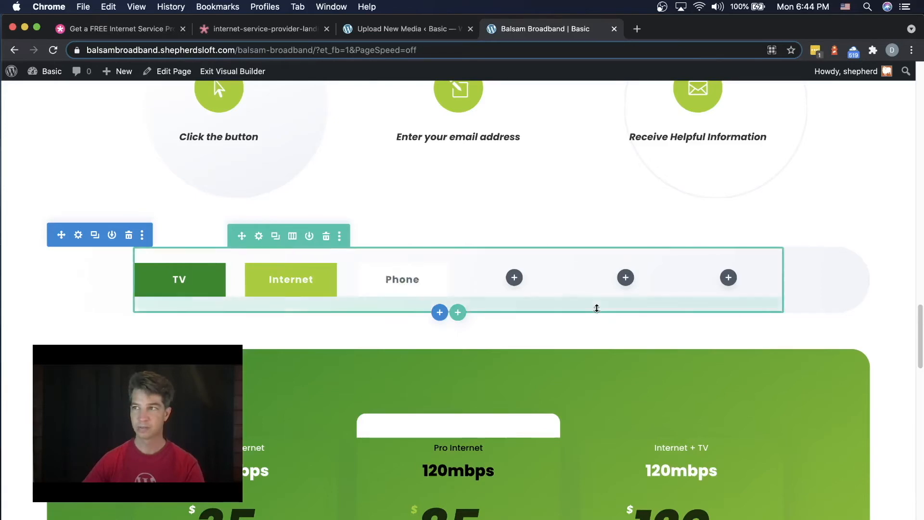
mouse_move(416, 291)
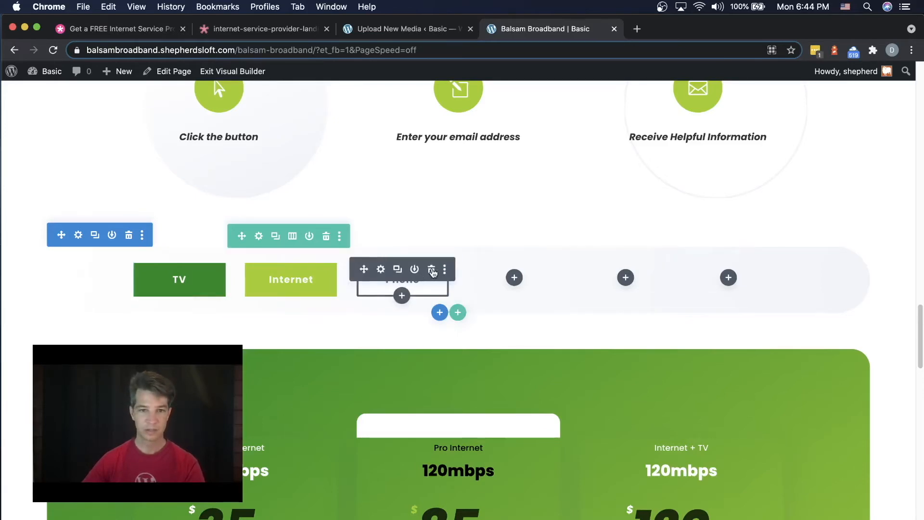
left_click(432, 271)
left_click(319, 271)
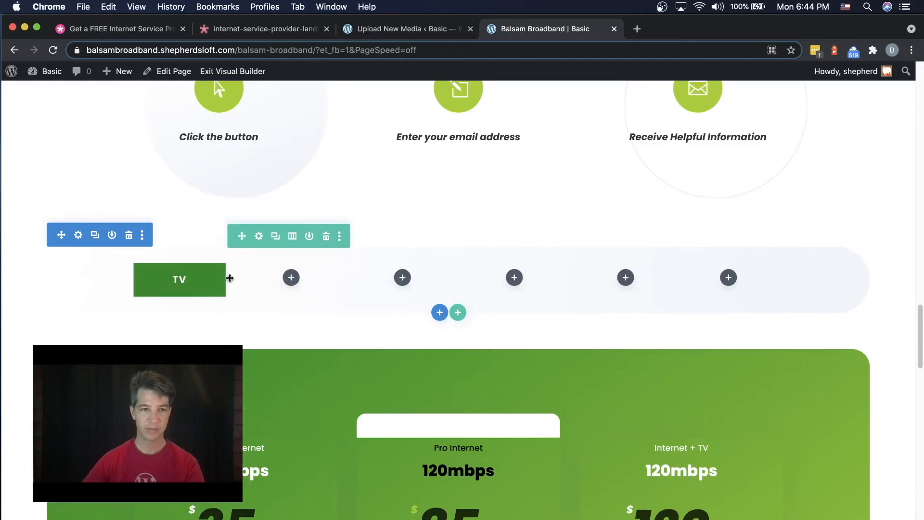
left_click(209, 271)
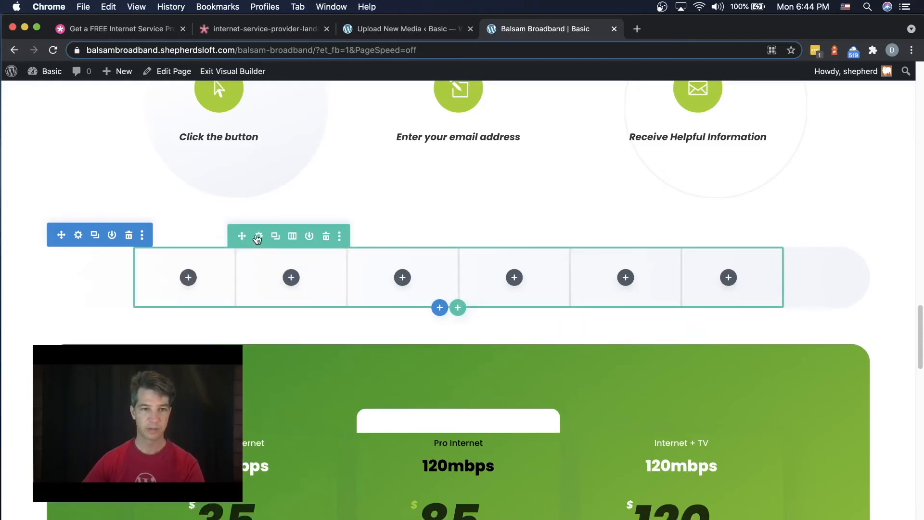
Step: Change the emptied six-column row below the blurbs to a single column and insert a Text module in it
left_click(292, 237)
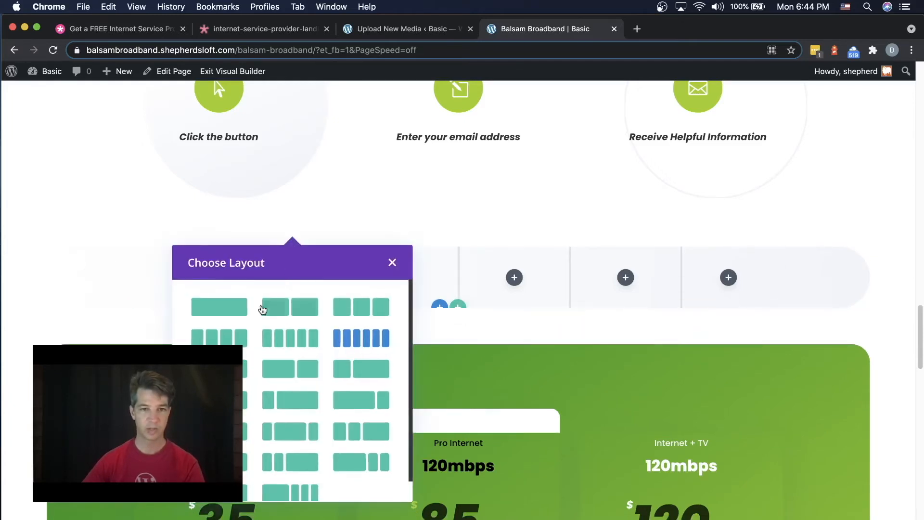
left_click(223, 309)
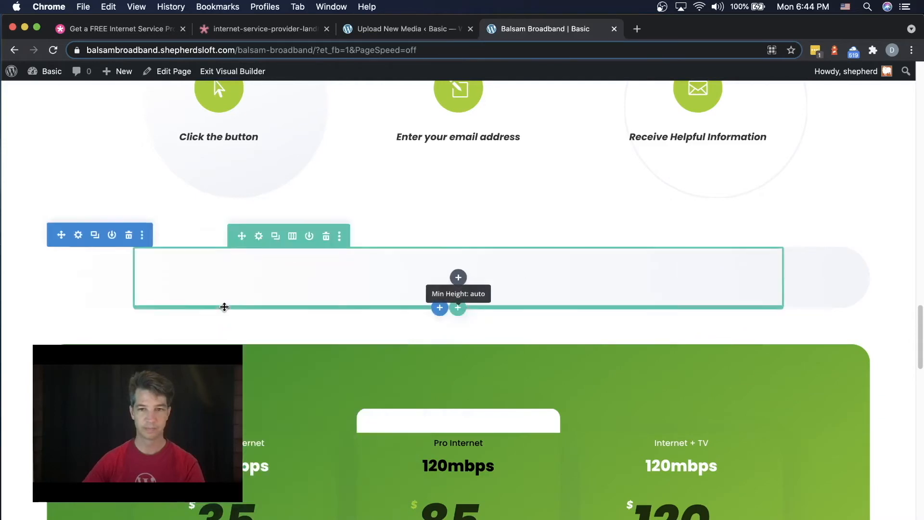
left_click(460, 281)
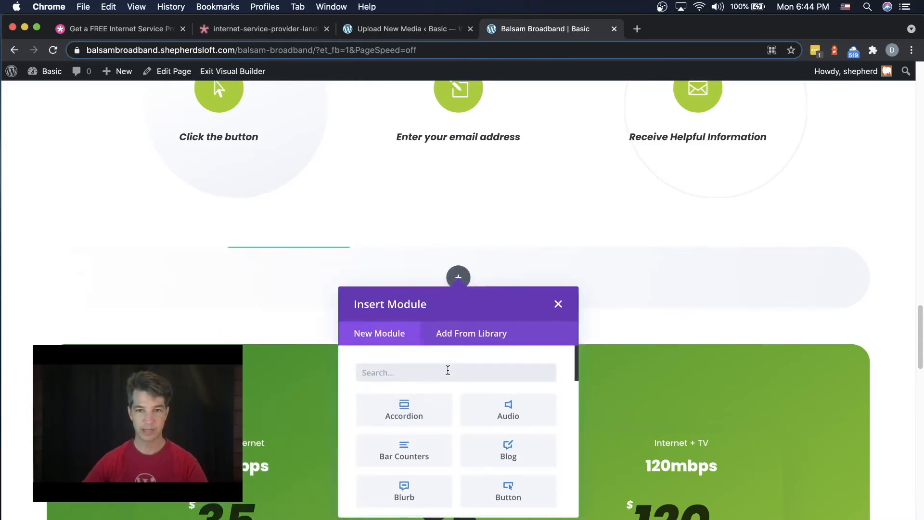
type("text")
left_click(419, 406)
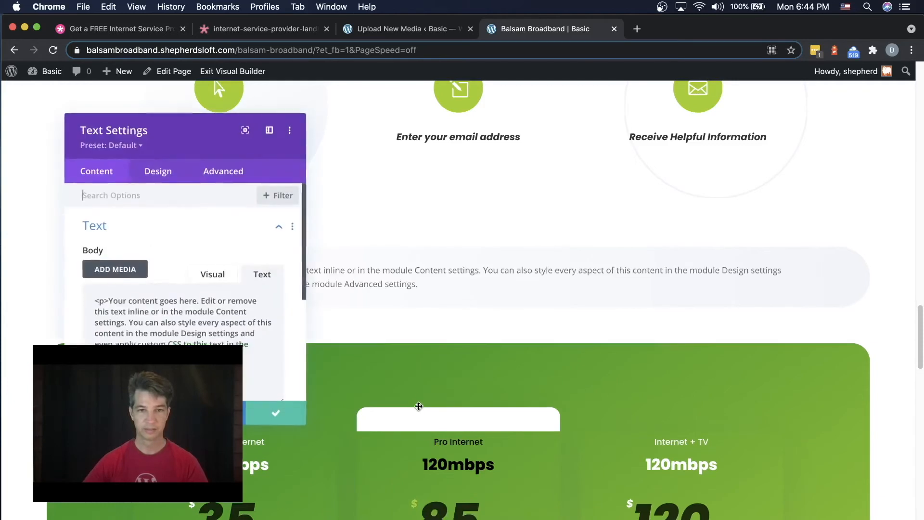
Step: Replace the placeholder body with "We’re here to help you navigate the choice of selecting an internet provider, without any stress or high pressure sales!"
key("super+a")
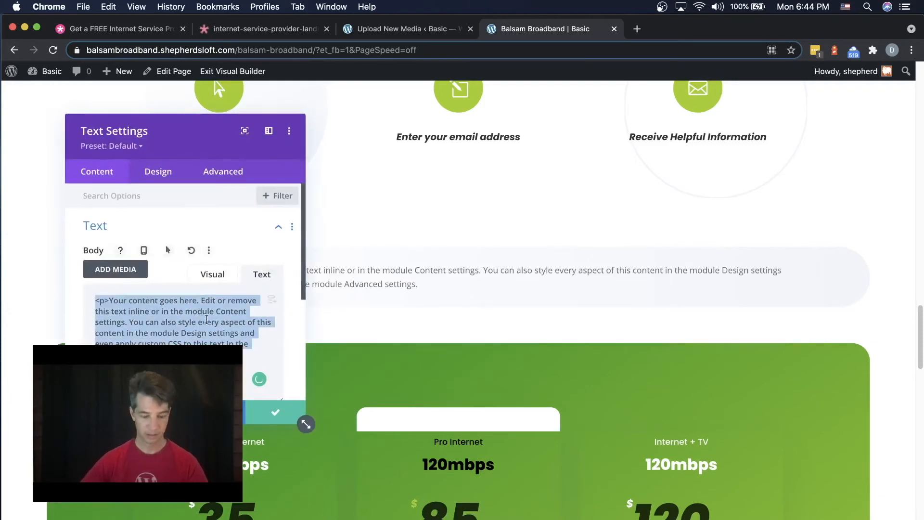
type("We’re here to help you navigate the choice of selecting an internet provider, without any stress or high pressure sales!")
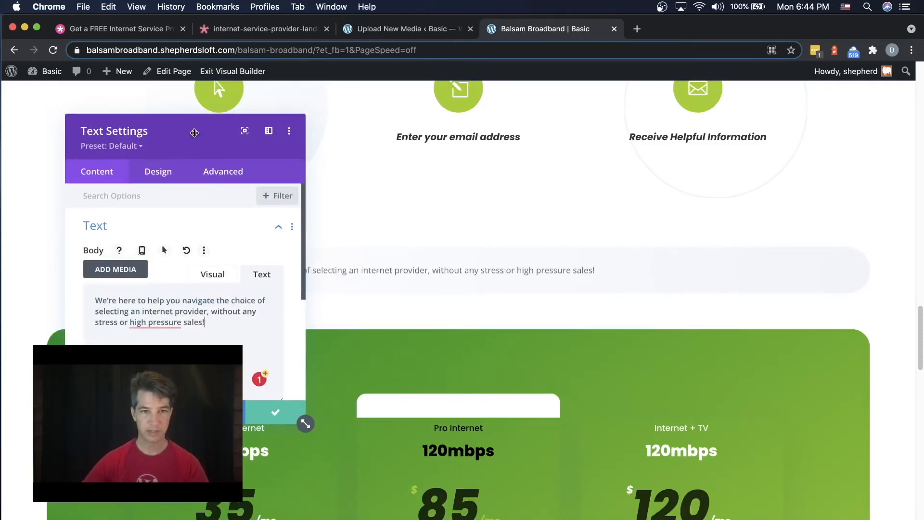
Step: Set the new text module's text size to 26px and its line height to 1.8em
left_click_drag(194, 133, 376, 287)
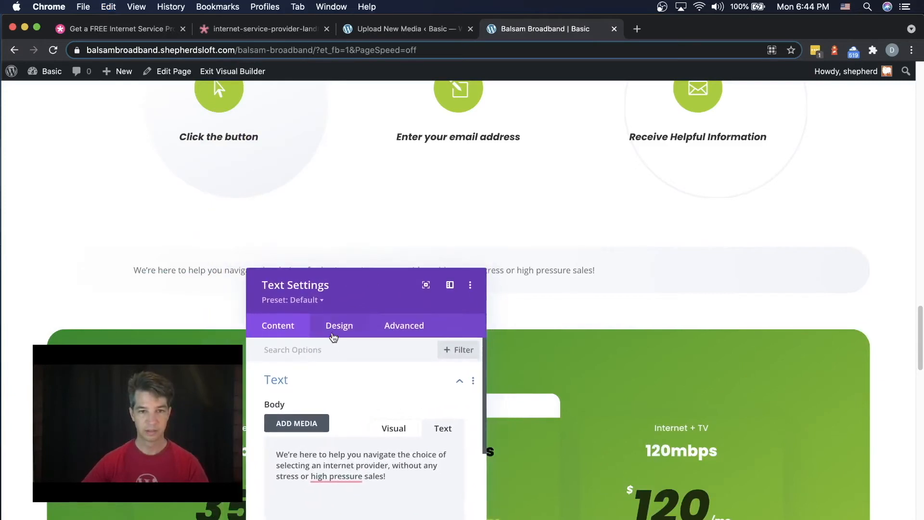
left_click(334, 332)
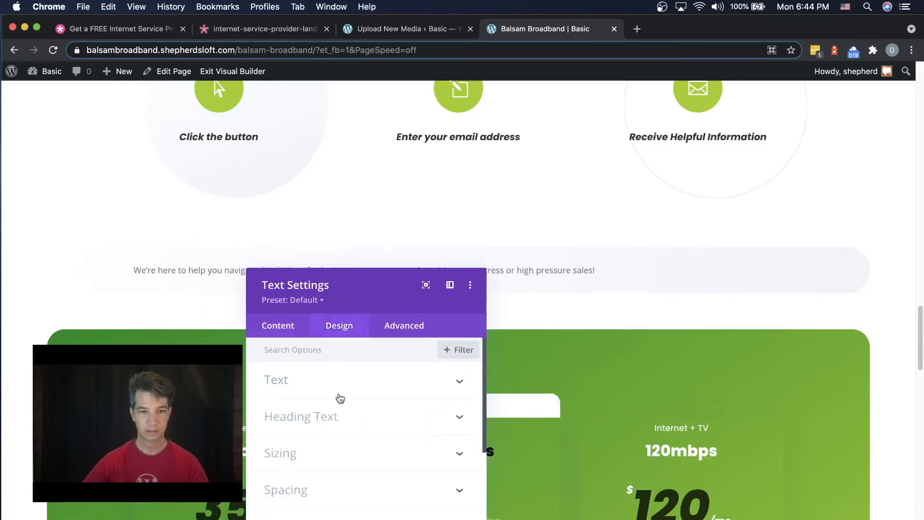
left_click(291, 381)
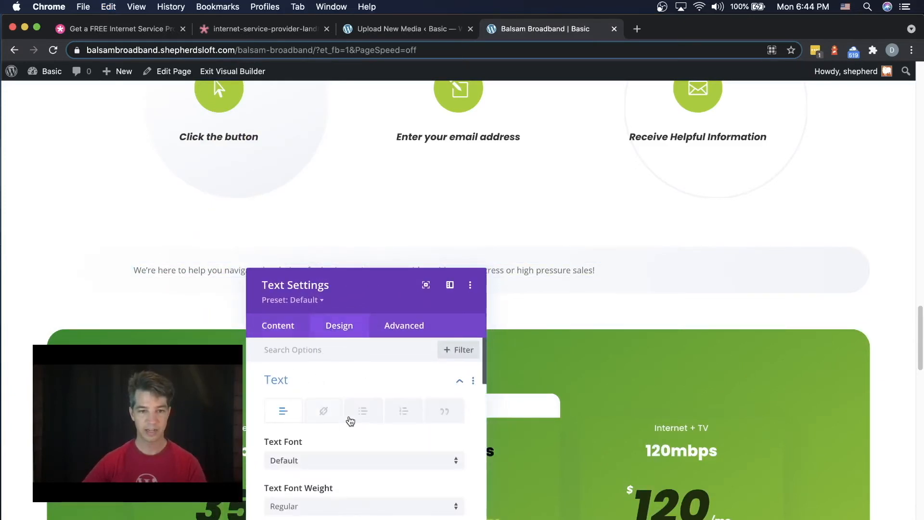
scroll(350, 421, "down", 5)
scroll(376, 424, "down", 5)
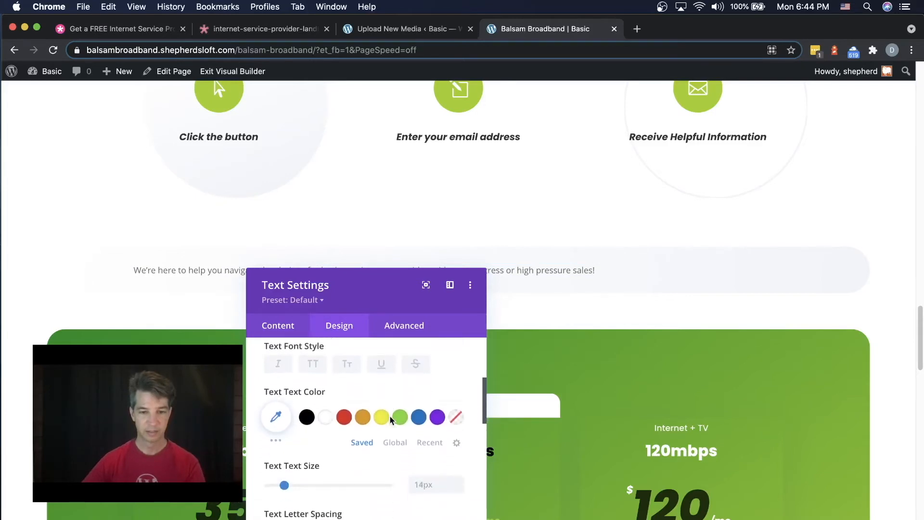
mouse_move(285, 422)
left_mouse_down()
mouse_move(316, 422)
mouse_move(299, 424)
left_mouse_up()
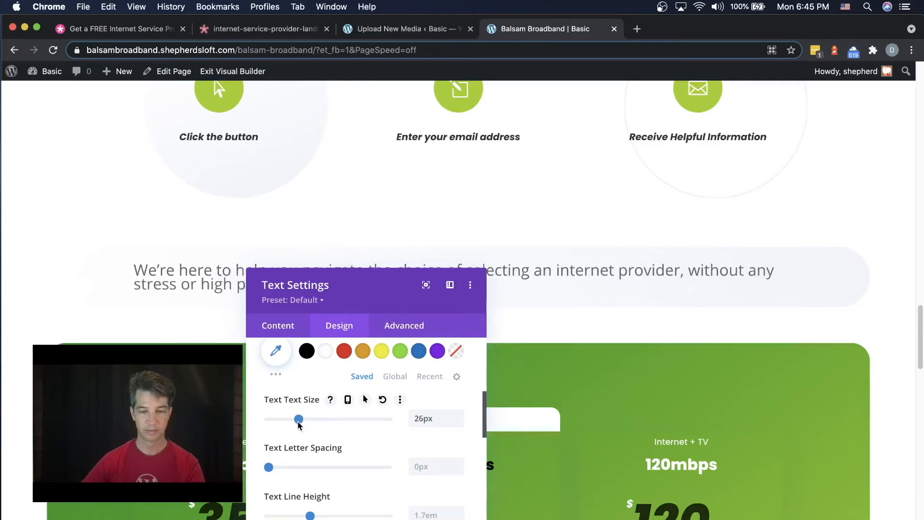
scroll(346, 453, "down", 2)
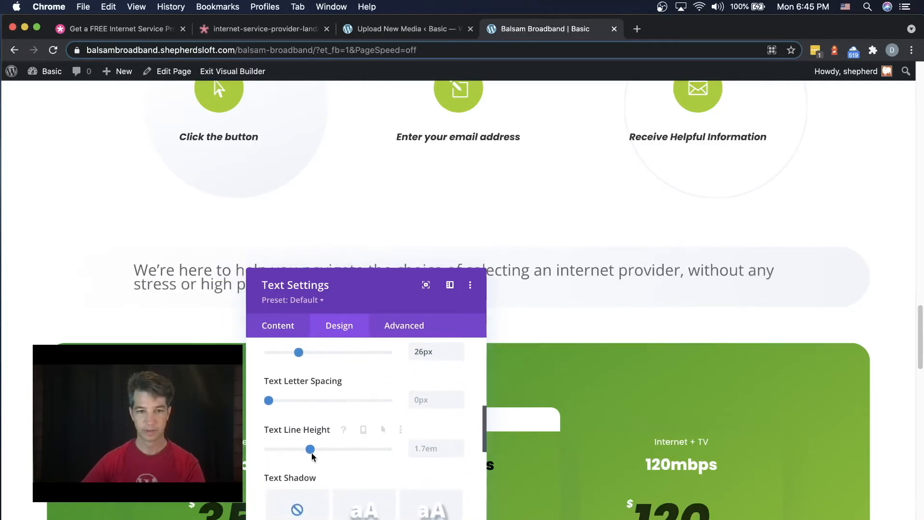
left_click_drag(311, 449, 316, 449)
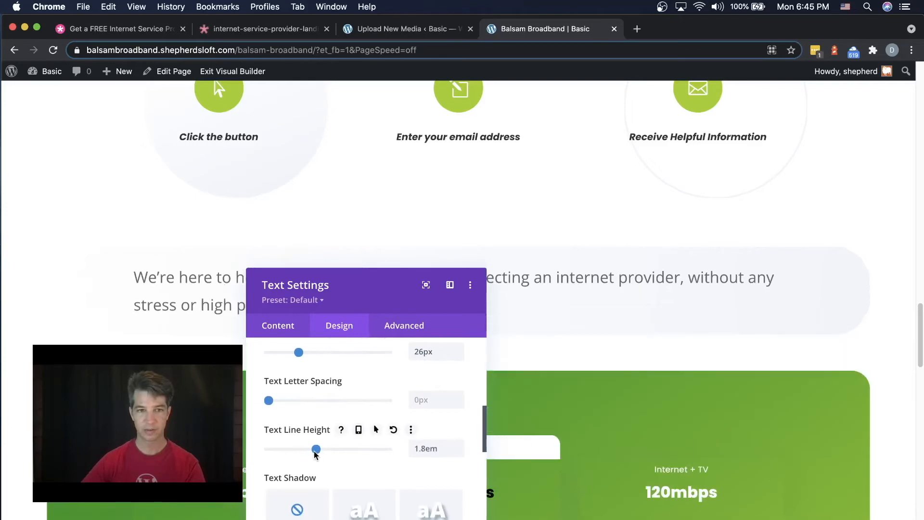
Step: Increase the text module's text size to 31px and save the module
scroll(315, 454, "up", 2)
left_click_drag(378, 288, 454, 352)
left_click_drag(370, 441, 378, 443)
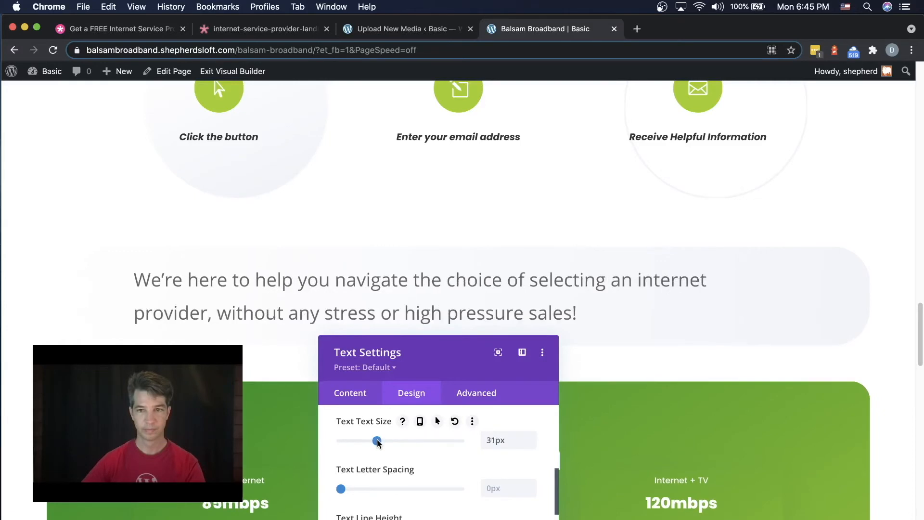
left_click_drag(422, 369, 603, 198)
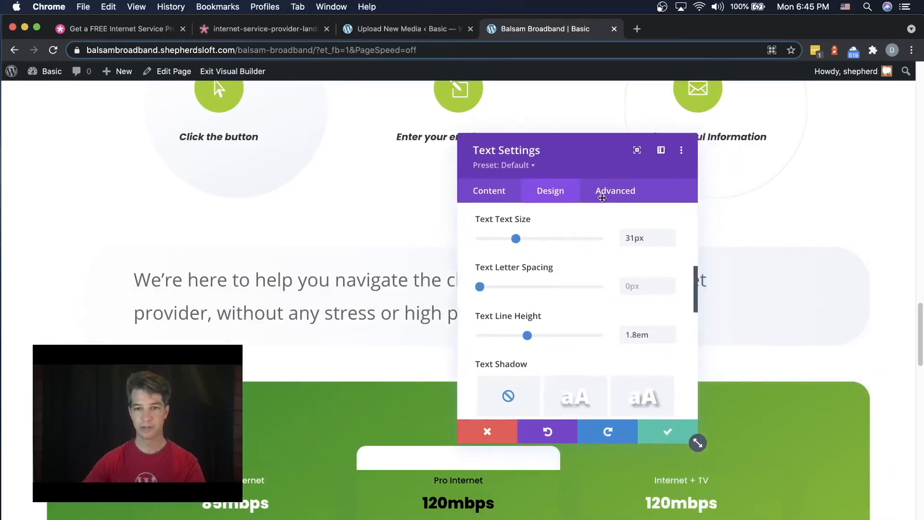
left_click(670, 433)
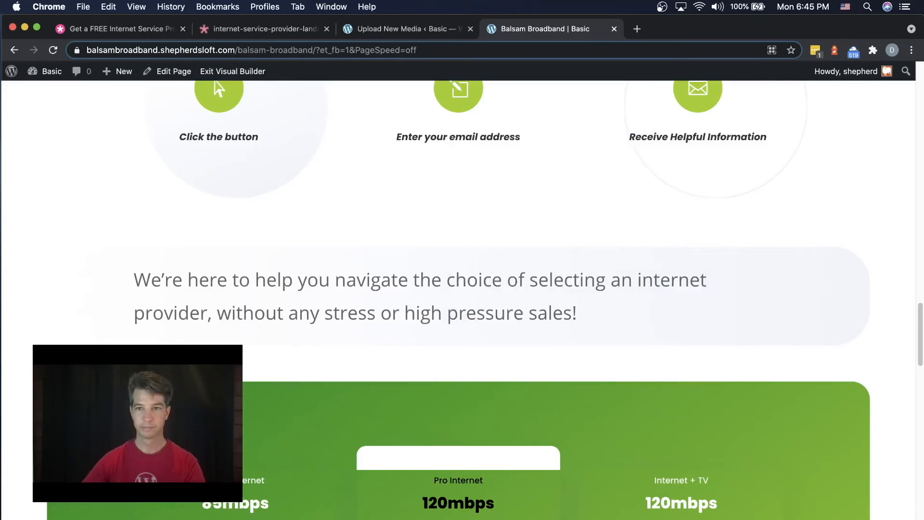
Step: Delete the Internet + TV, Pro Internet and Basic Internet pricing modules from the green section
scroll(543, 260, "down", 9)
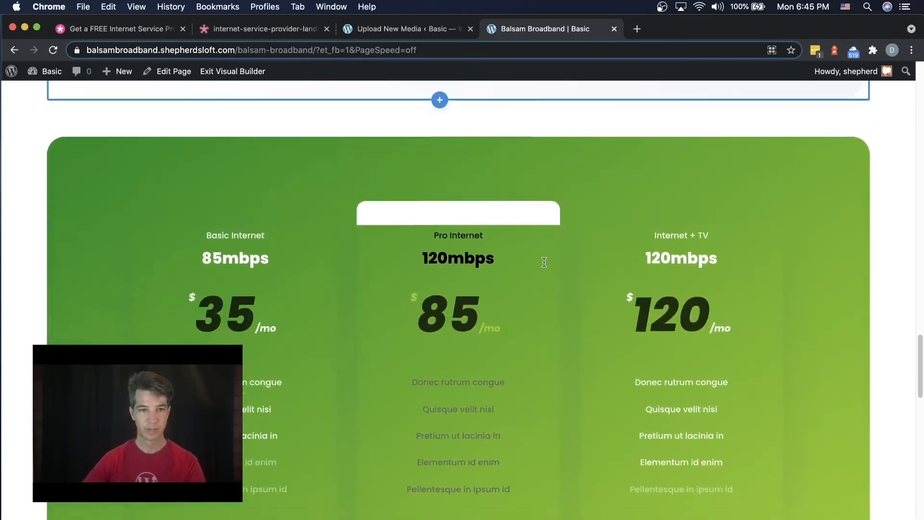
scroll(545, 263, "up", 5)
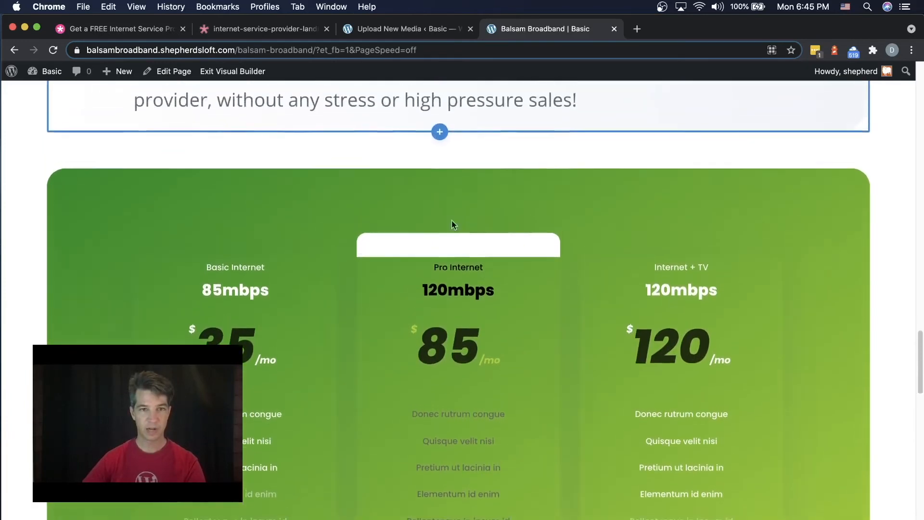
scroll(186, 259, "down", 1)
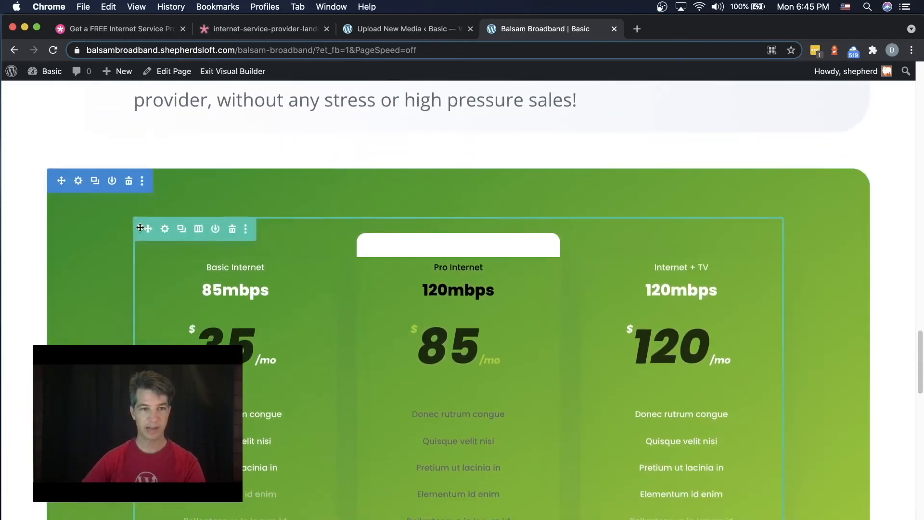
scroll(790, 233, "down", 2)
scroll(785, 250, "down", 2)
scroll(775, 270, "up", 3)
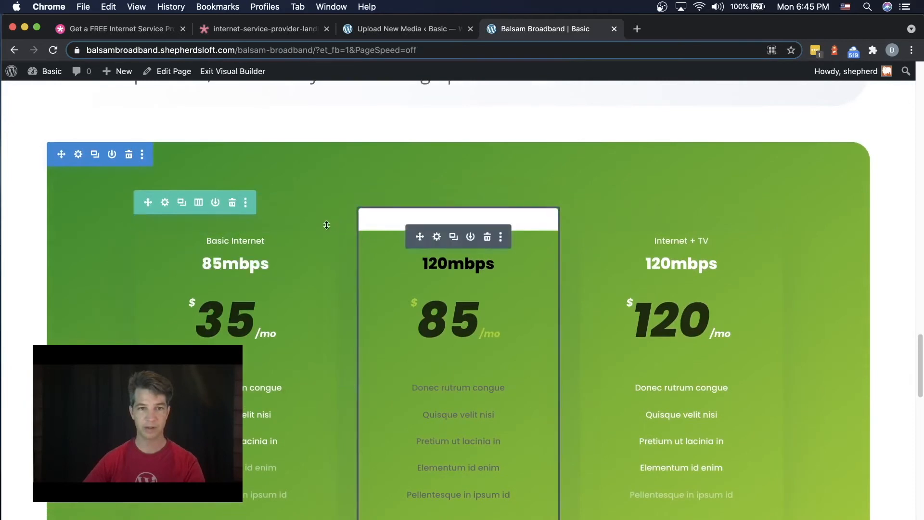
left_click(711, 264)
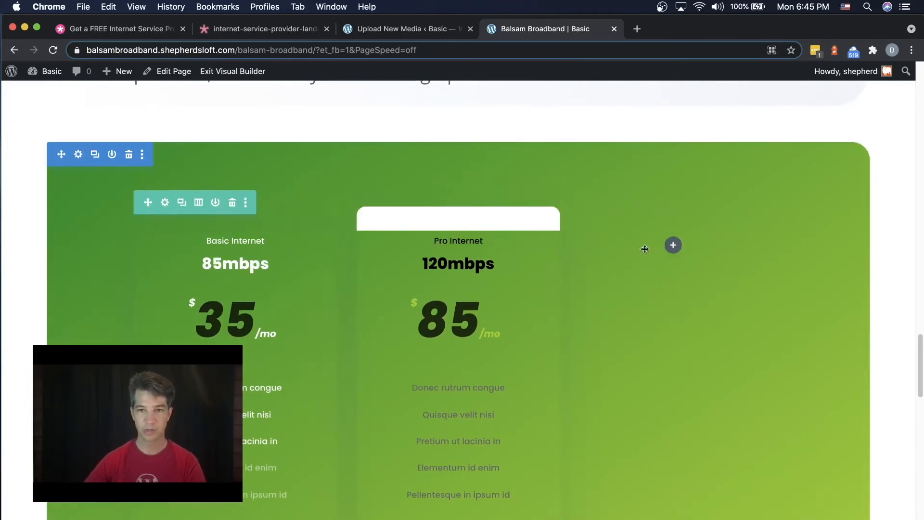
left_click(488, 238)
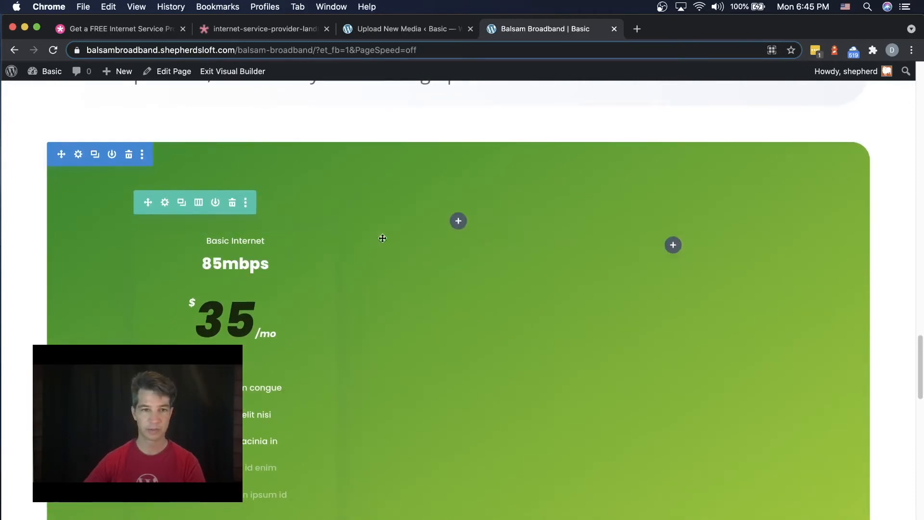
left_click(263, 261)
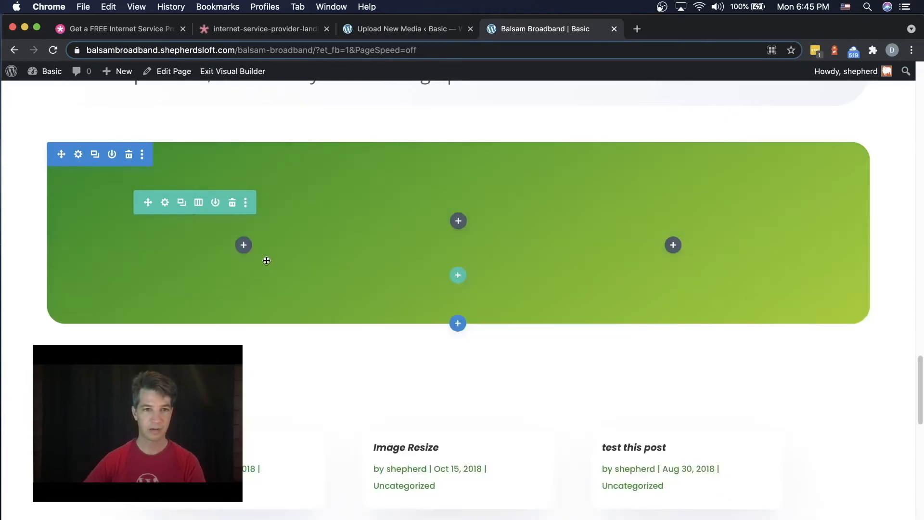
Step: Change the green section's row to a single column and insert a Video module in it
left_click(199, 203)
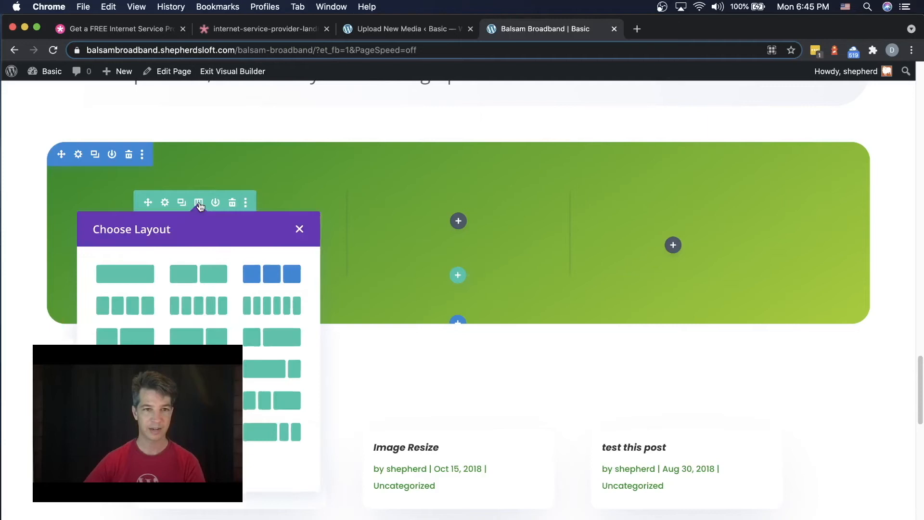
left_click(138, 274)
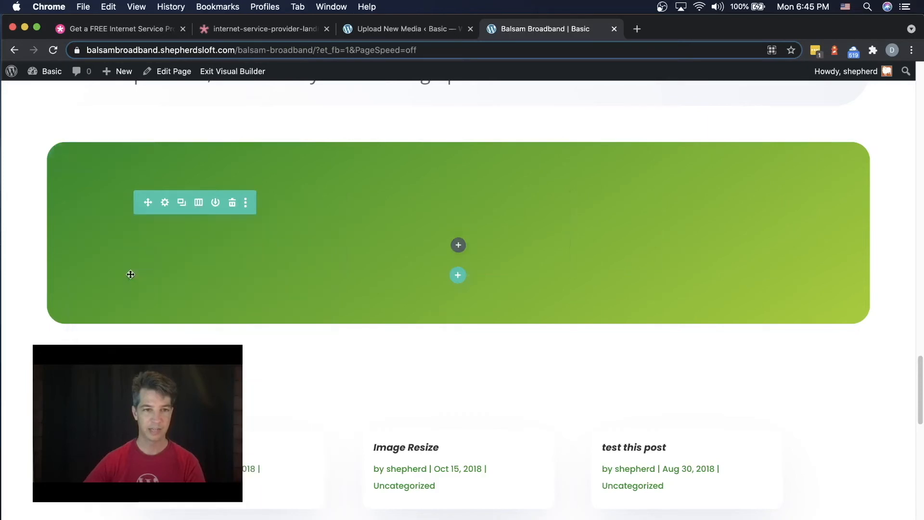
left_click(459, 246)
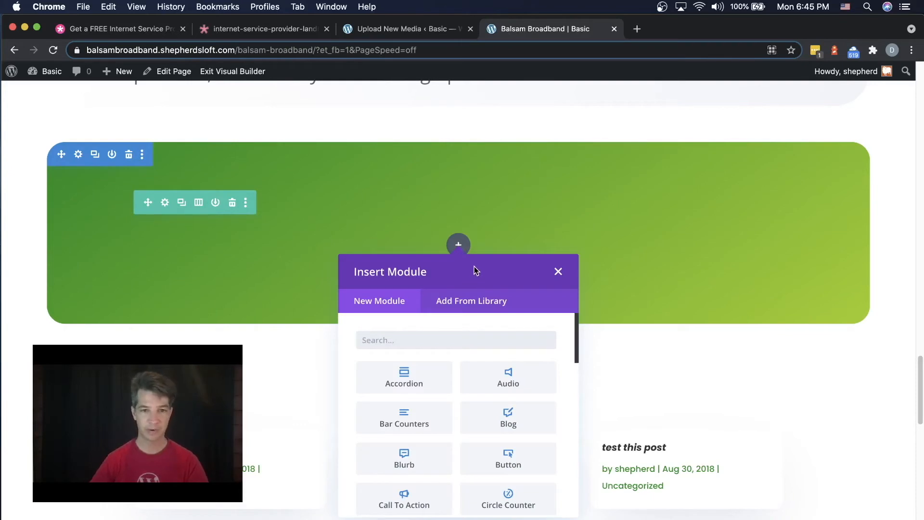
type("video")
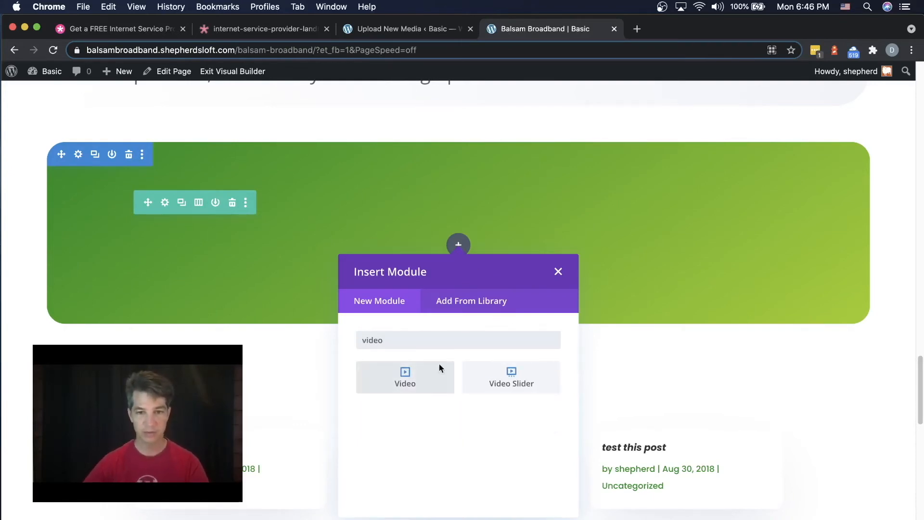
left_click(403, 374)
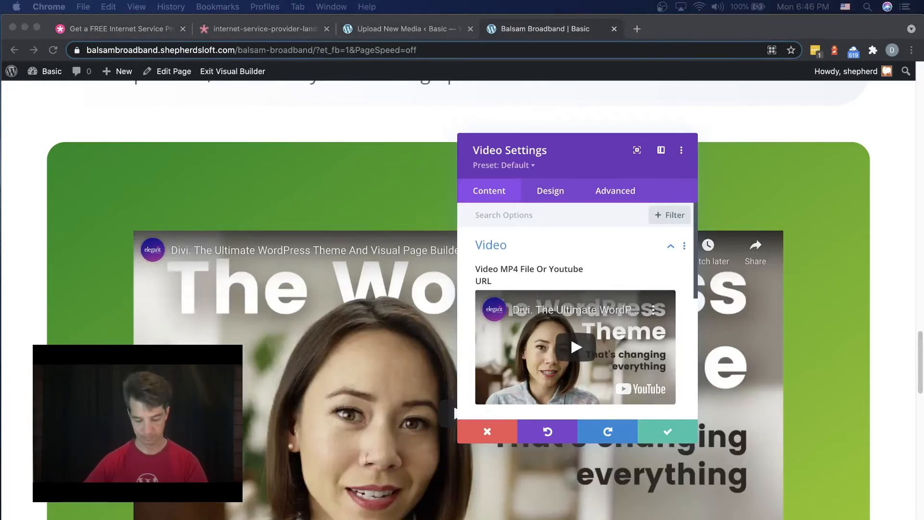
left_click(572, 263)
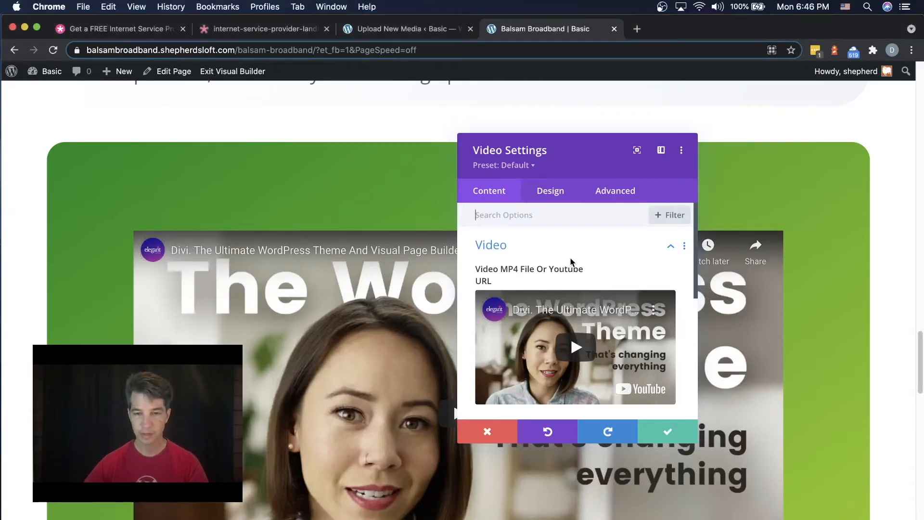
scroll(575, 274, "down", 2)
scroll(577, 282, "up", 2)
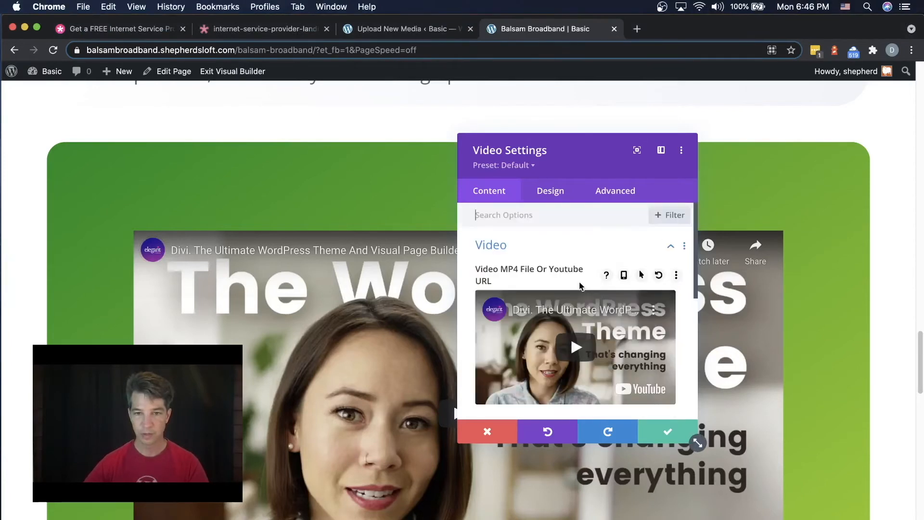
mouse_move(650, 312)
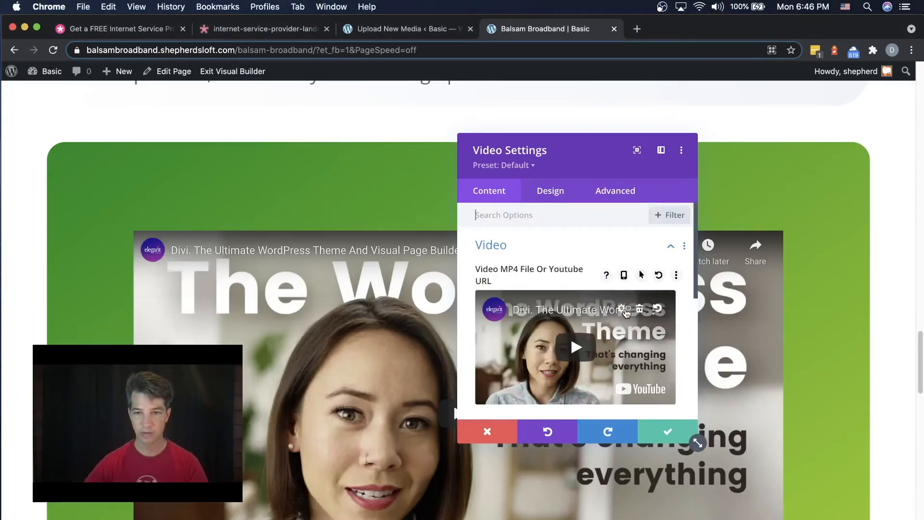
left_click(621, 310)
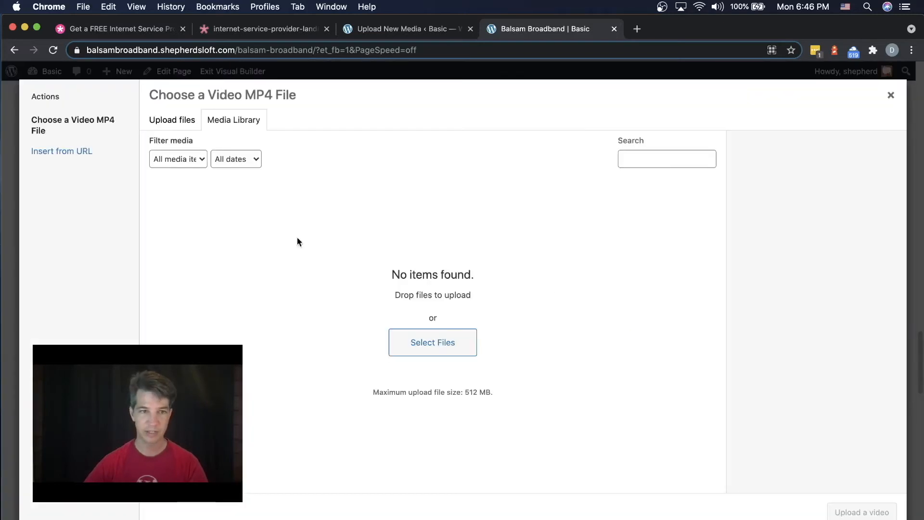
left_click(70, 152)
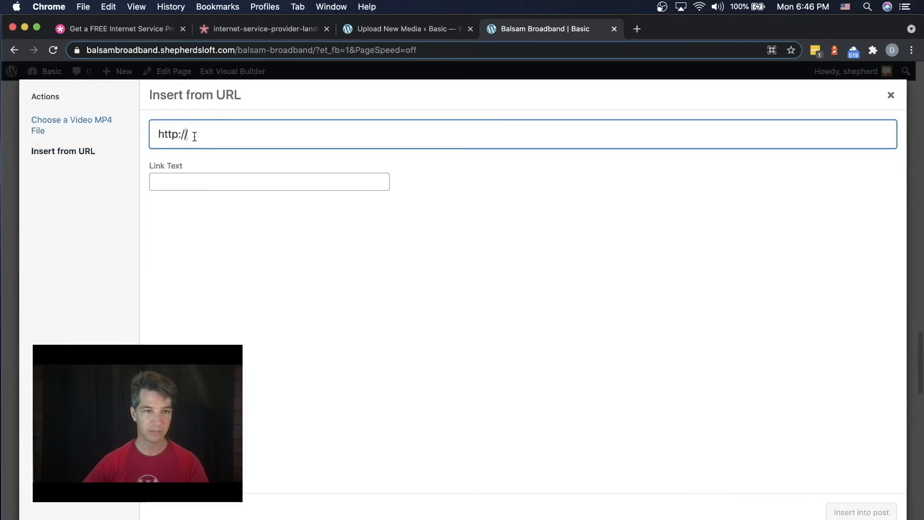
left_click_drag(195, 136, 141, 140)
type("https://youtu.be/2e9DNwInTE4")
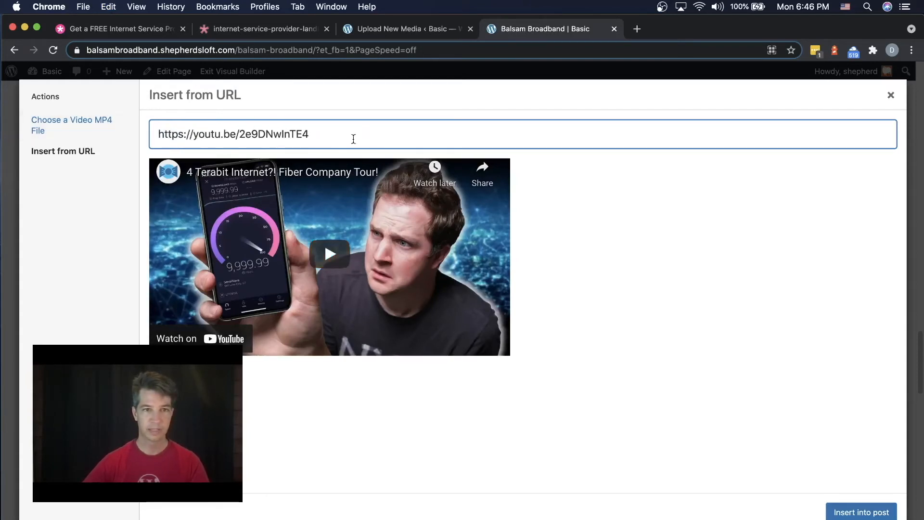
left_click(71, 124)
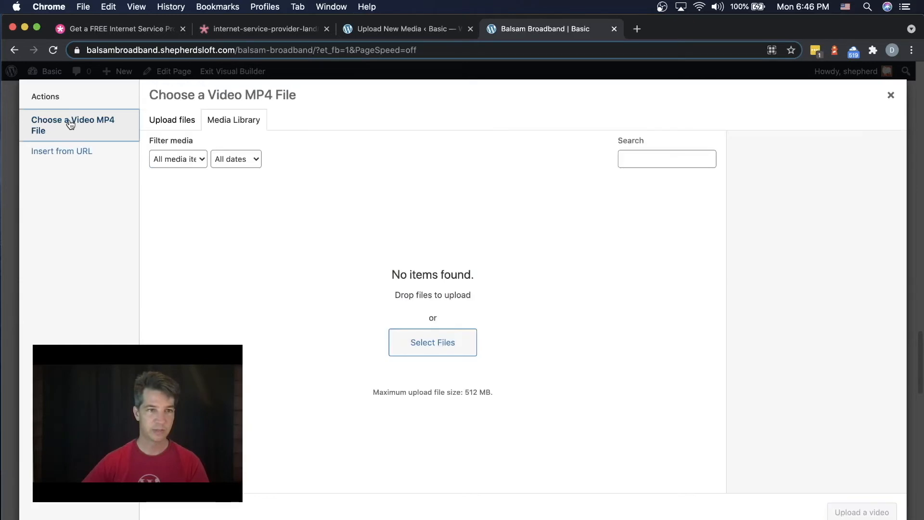
left_click(58, 149)
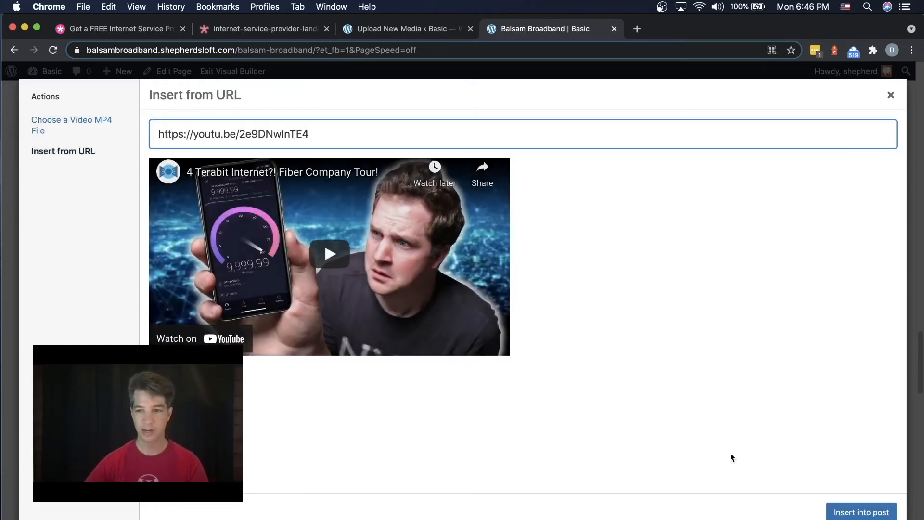
left_click(863, 514)
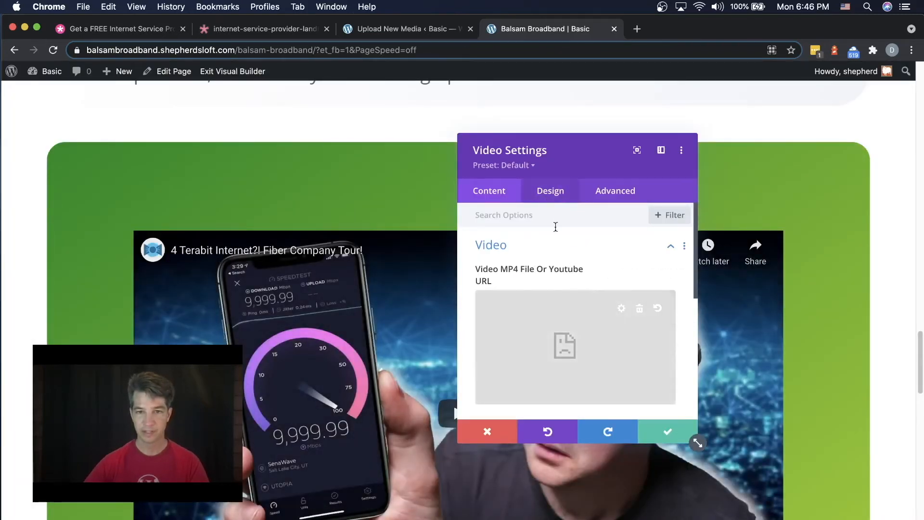
Step: Check the Video module's remaining content options, leaving the WEBM file empty, and save the module
scroll(557, 269, "down", 4)
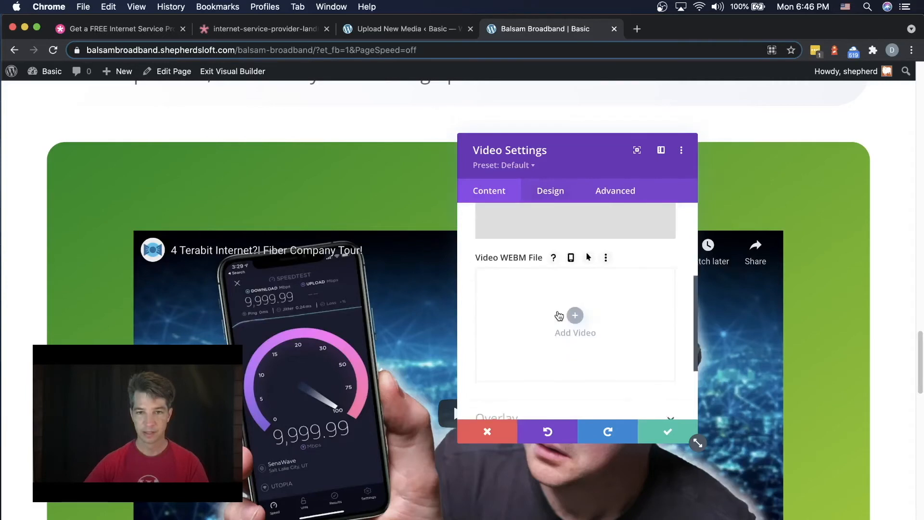
scroll(558, 316, "up", 5)
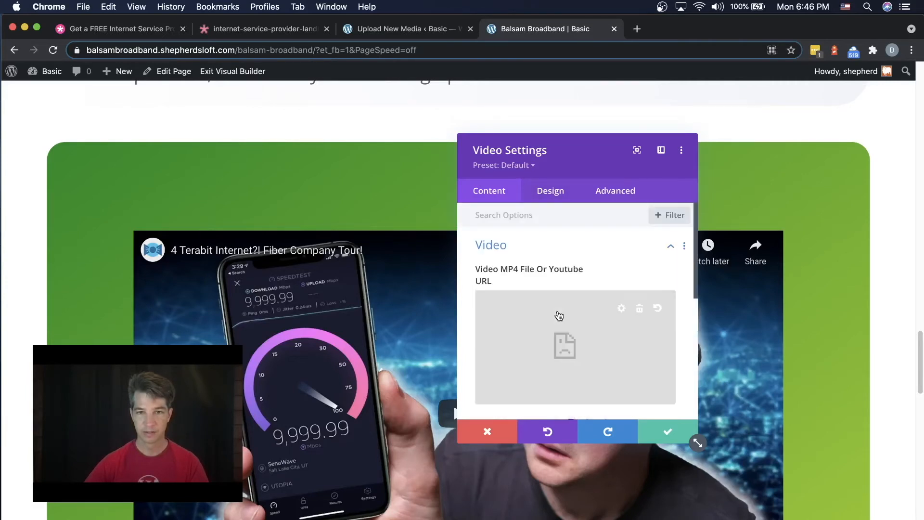
scroll(559, 315, "down", 5)
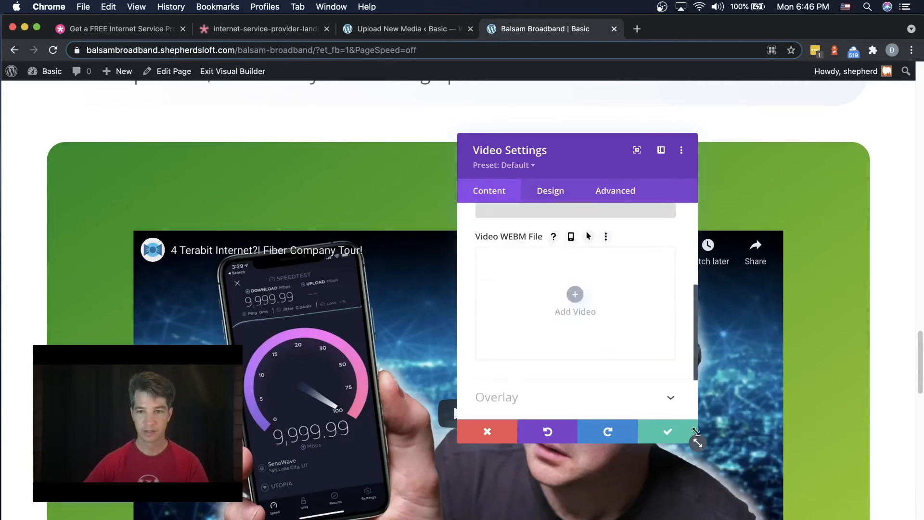
left_click(667, 431)
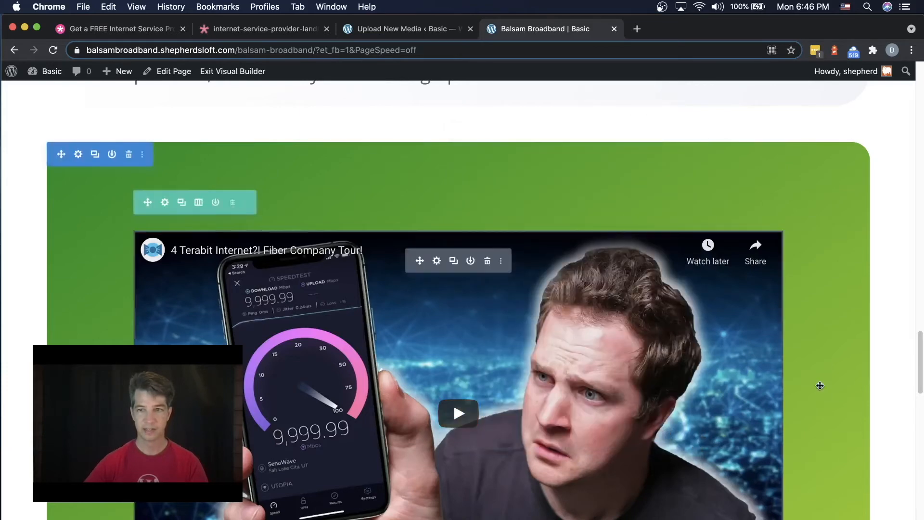
Step: Review the page's flow from the "Not Enough Internet To Share?" section through the new video to the blog section
scroll(789, 366, "down", 5)
scroll(770, 357, "up", 7)
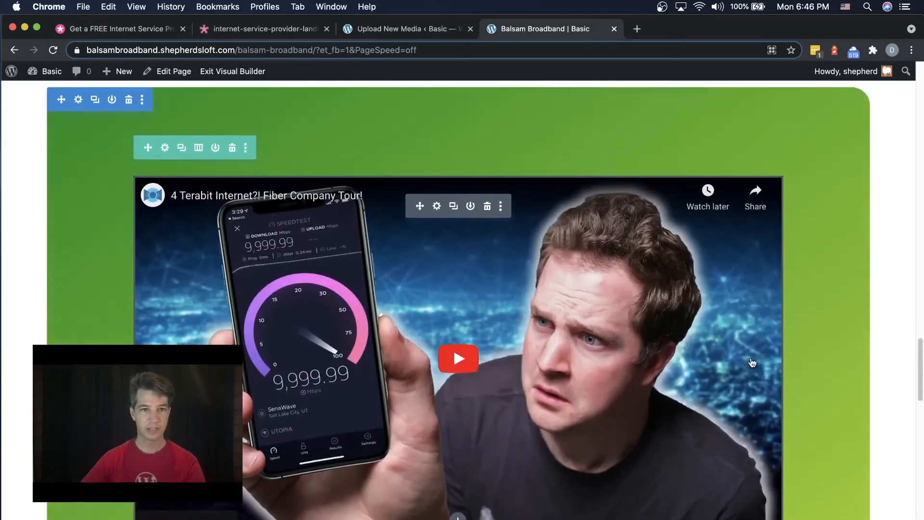
scroll(752, 362, "up", 2)
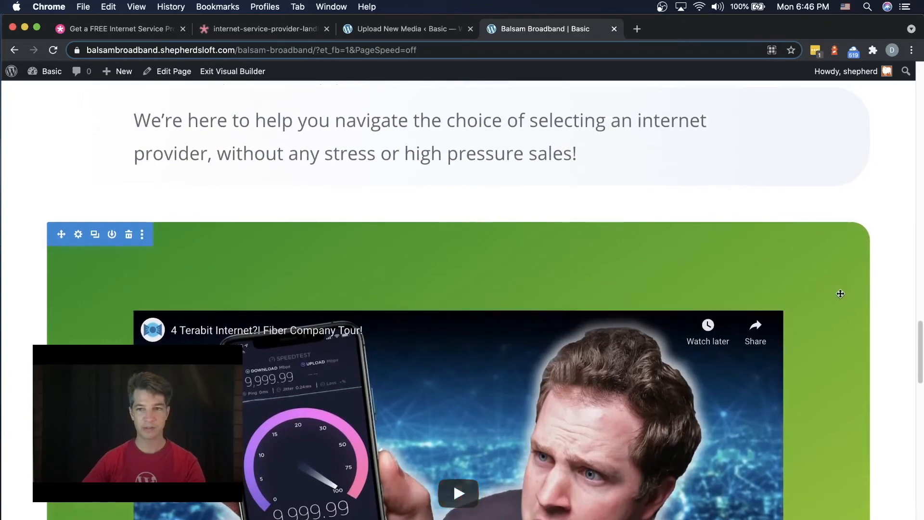
scroll(783, 337, "up", 15)
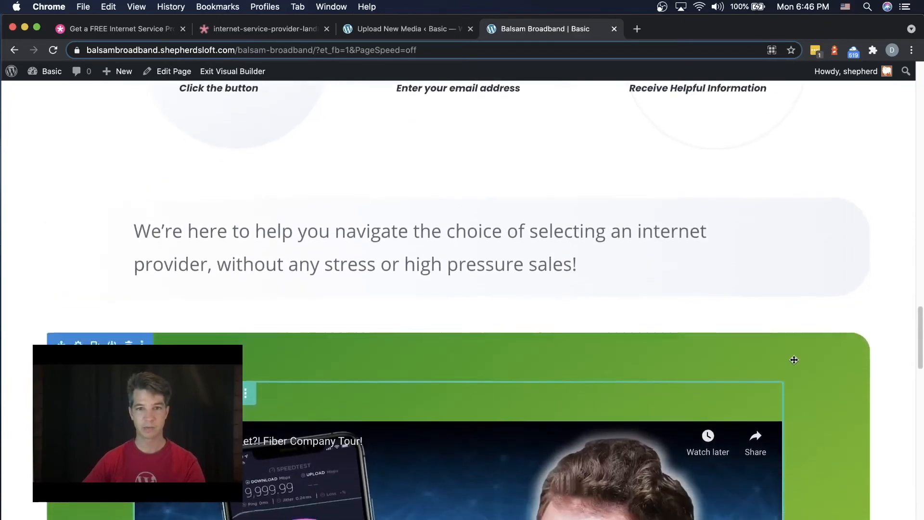
scroll(782, 350, "up", 20)
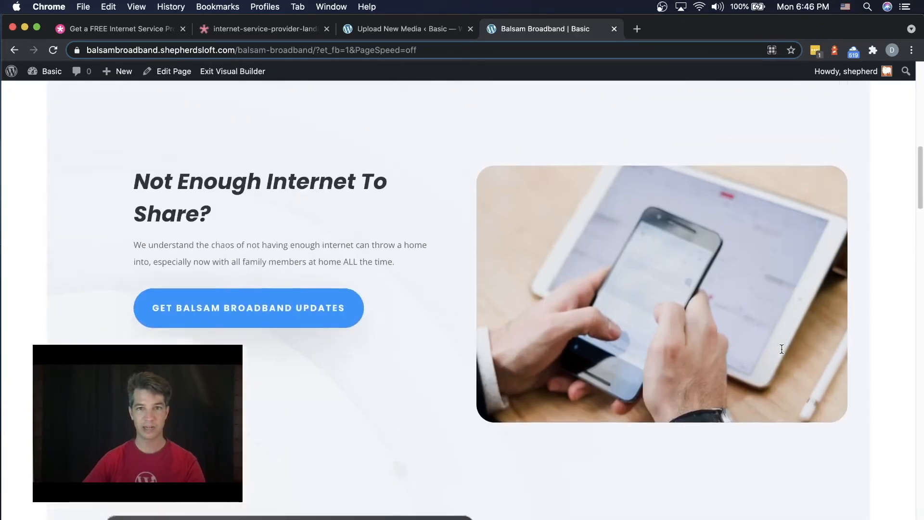
scroll(782, 350, "down", 20)
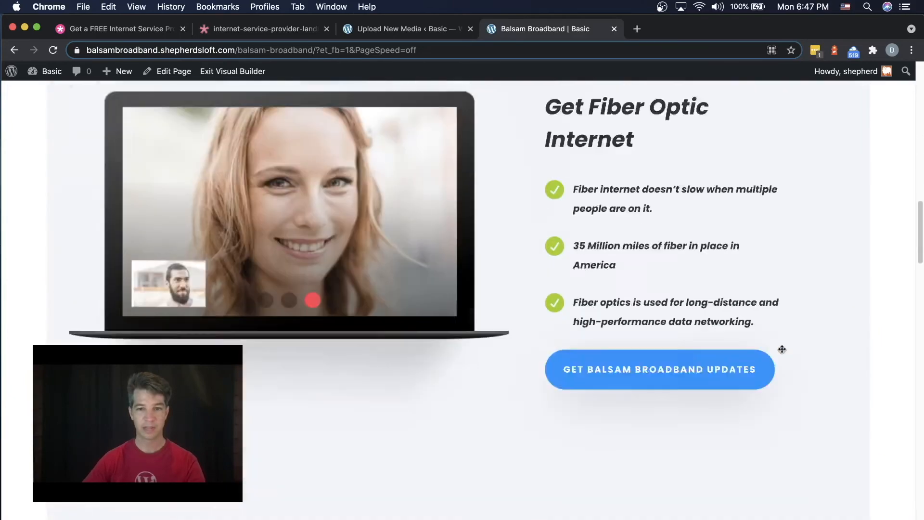
scroll(781, 348, "down", 10)
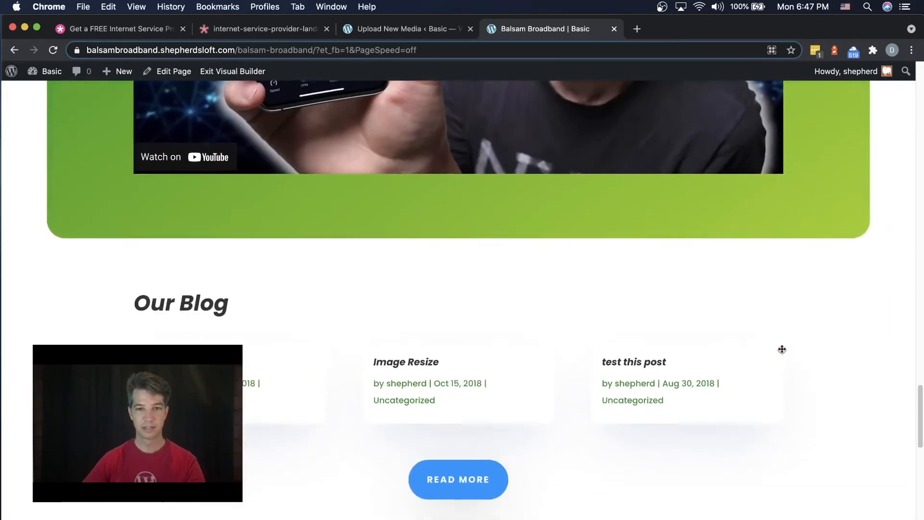
scroll(783, 349, "up", 10)
scroll(782, 350, "up", 15)
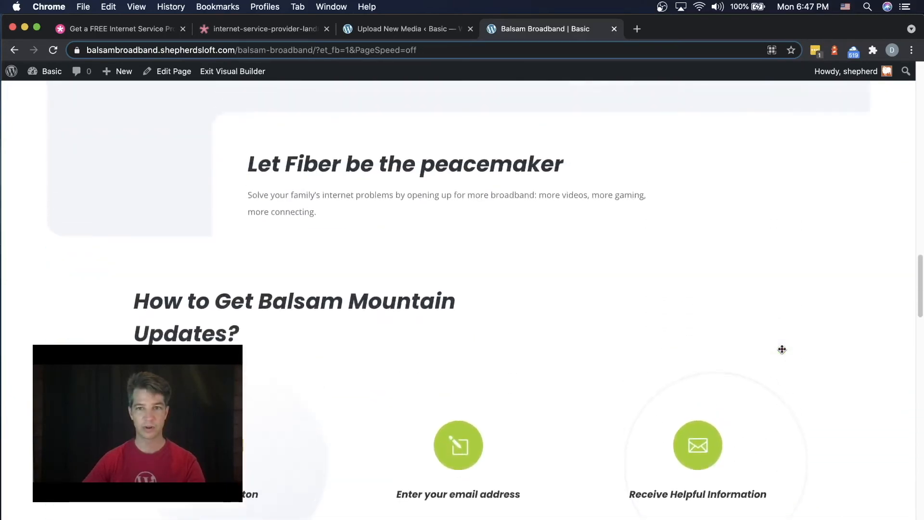
scroll(782, 349, "up", 10)
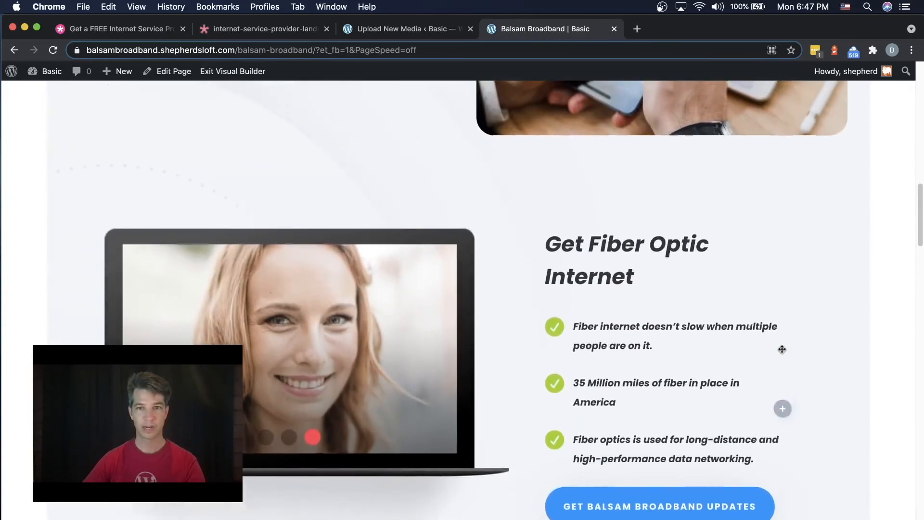
scroll(782, 348, "down", 20)
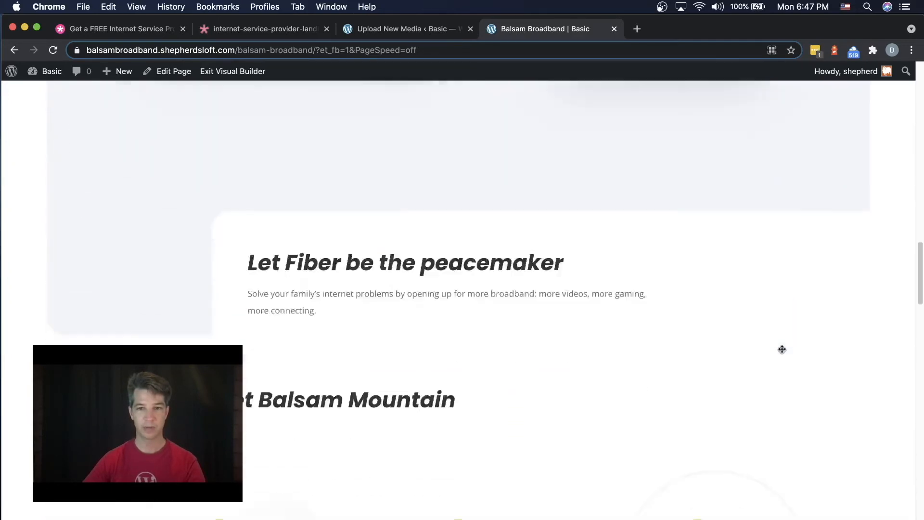
scroll(784, 353, "down", 10)
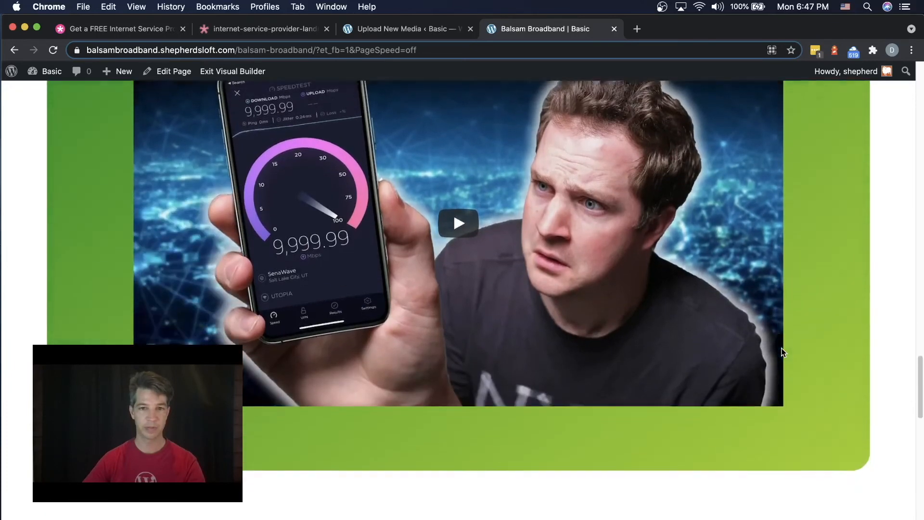
scroll(781, 350, "down", 5)
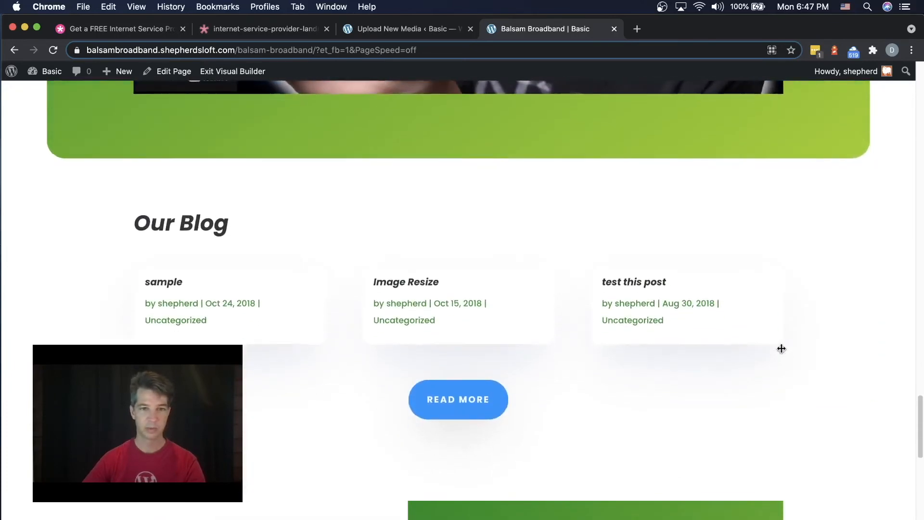
scroll(782, 348, "up", 3)
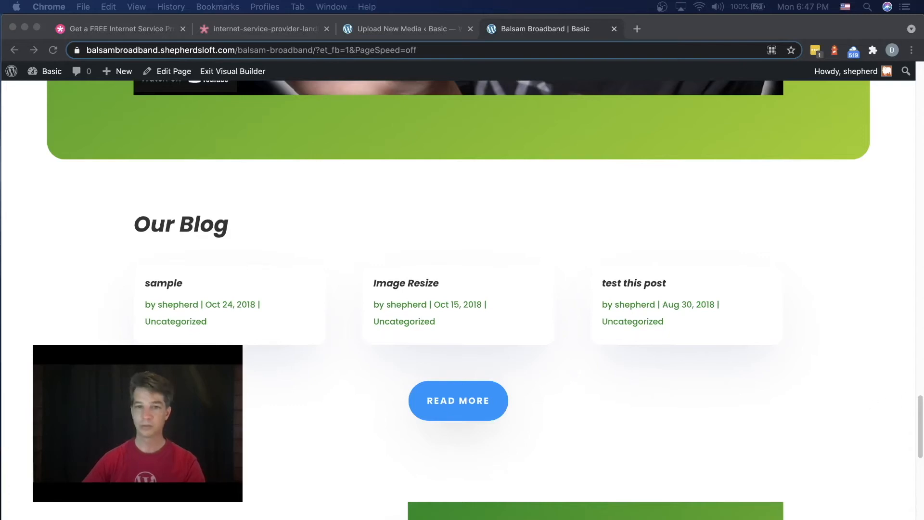
Step: Examine the blog, testimonial and dark closing sections below the video for content that needs customizing
scroll(546, 248, "down", 6)
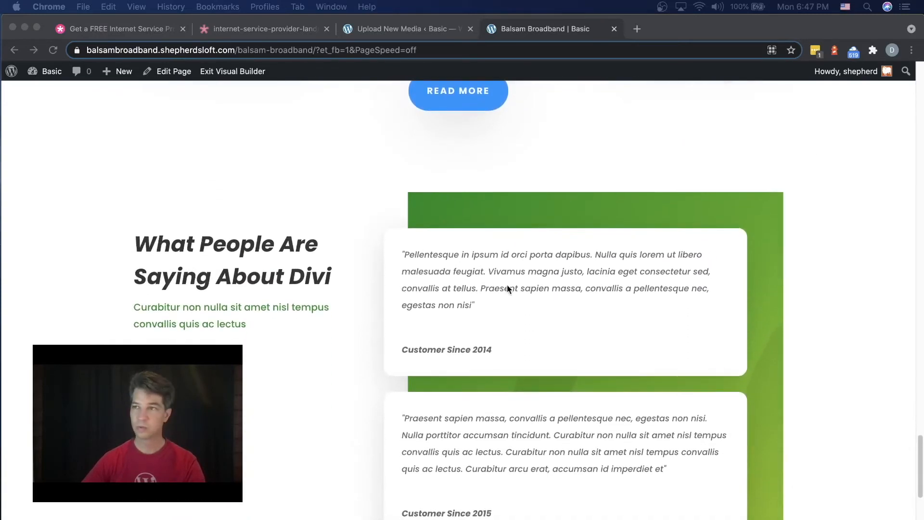
scroll(462, 277, "down", 3)
scroll(466, 270, "up", 5)
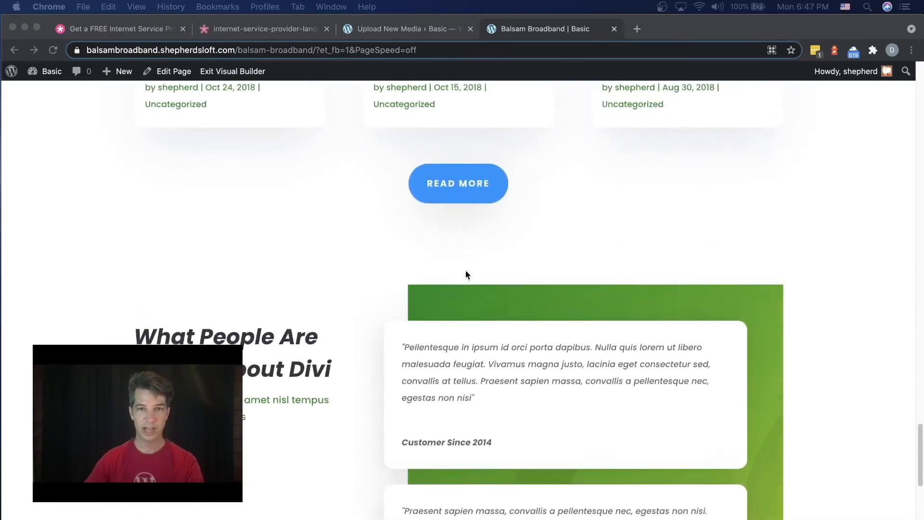
scroll(464, 270, "up", 2)
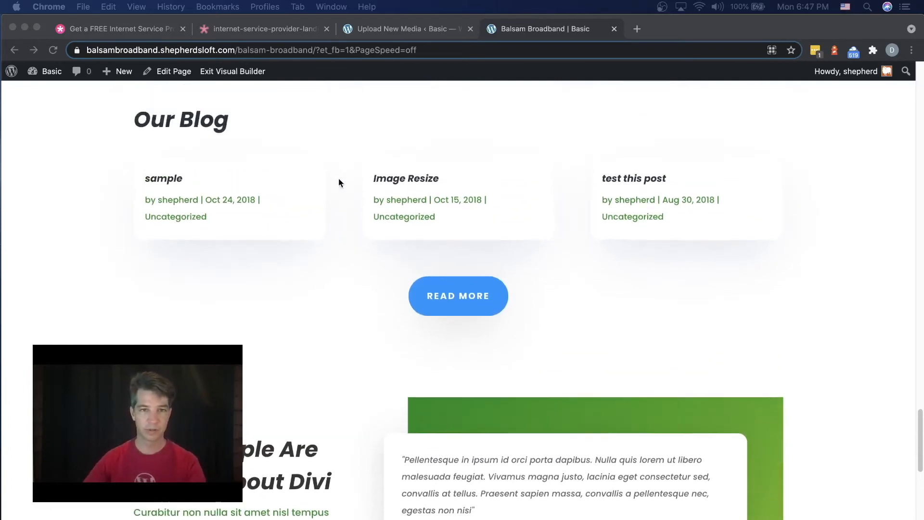
scroll(338, 181, "down", 6)
scroll(449, 288, "down", 10)
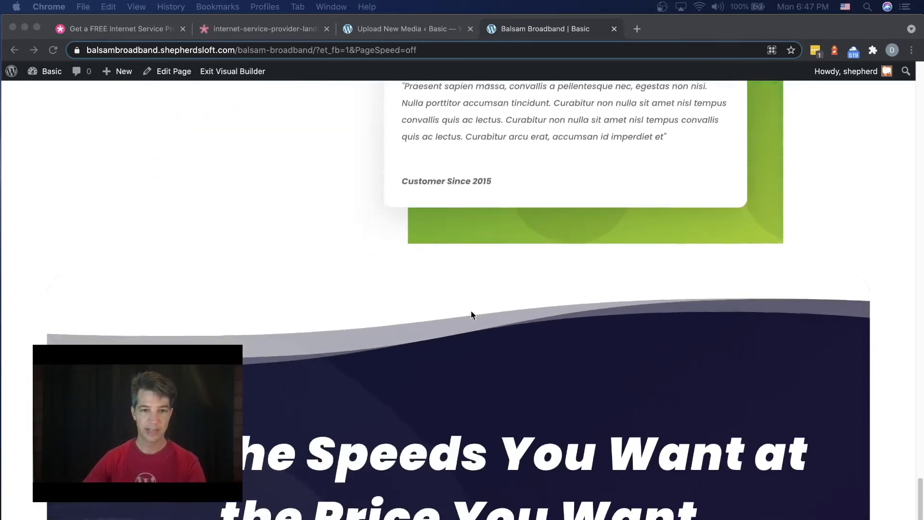
scroll(472, 314, "up", 1)
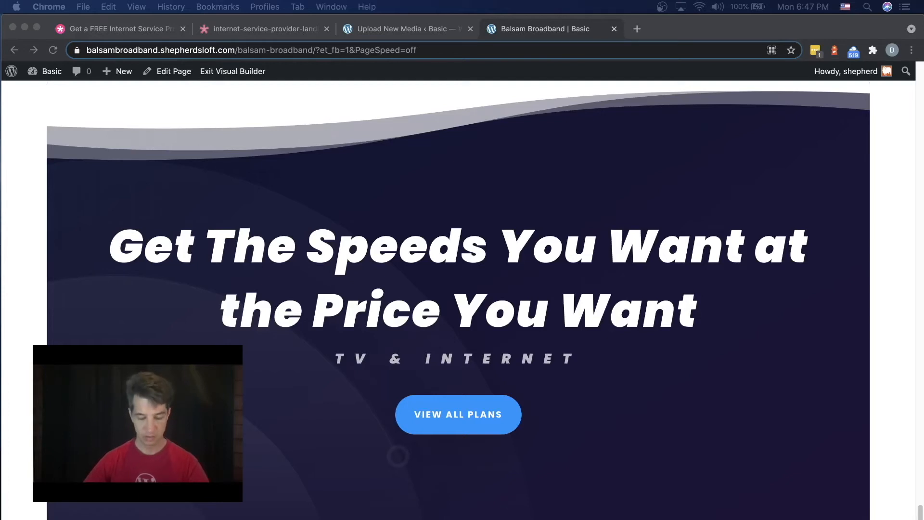
Step: Replace the closing section's "Get The Speeds You Want at the Price You Want" module with a duplicate of the hero's "Enough Internet for Every Family Member!" heading
left_click(467, 249)
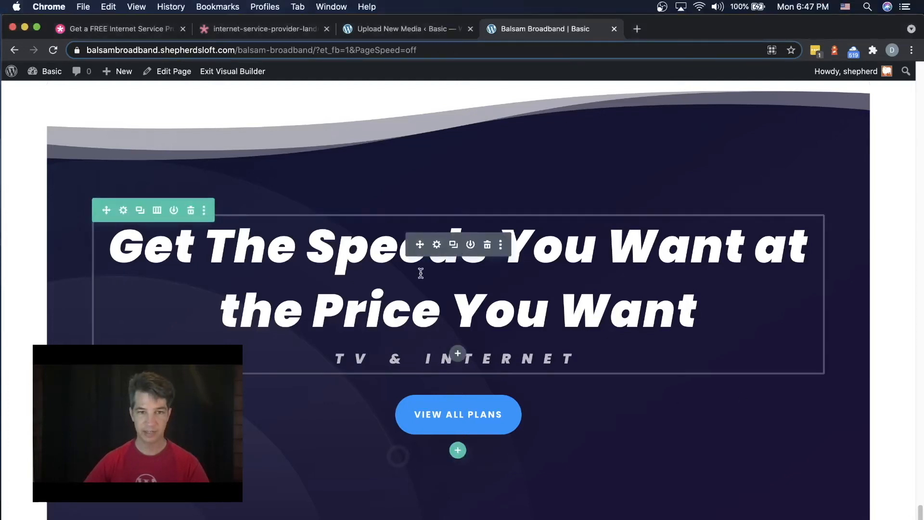
scroll(414, 281, "up", 20)
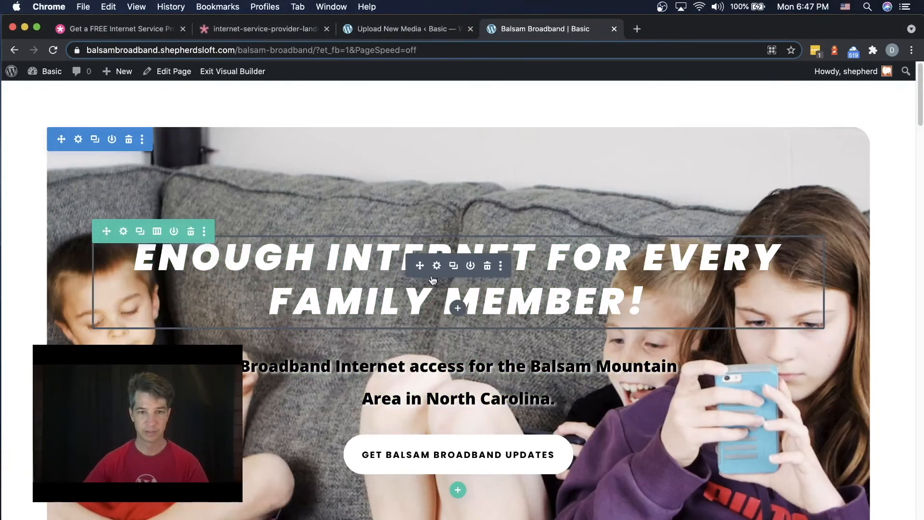
left_click(453, 266)
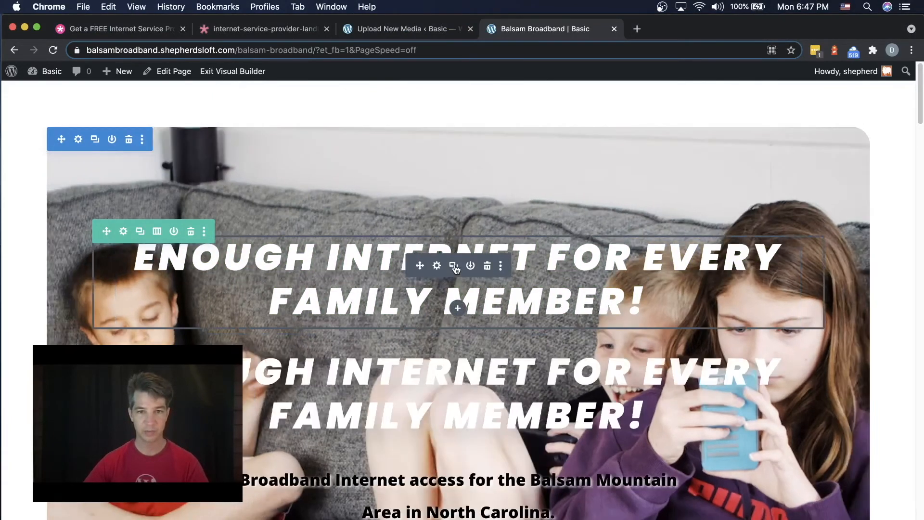
left_click_drag(419, 264, 428, 191)
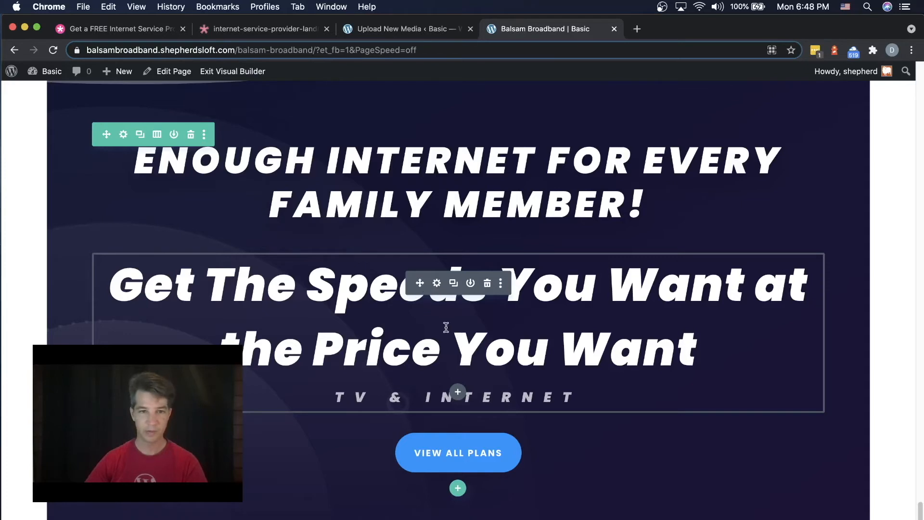
left_click(488, 282)
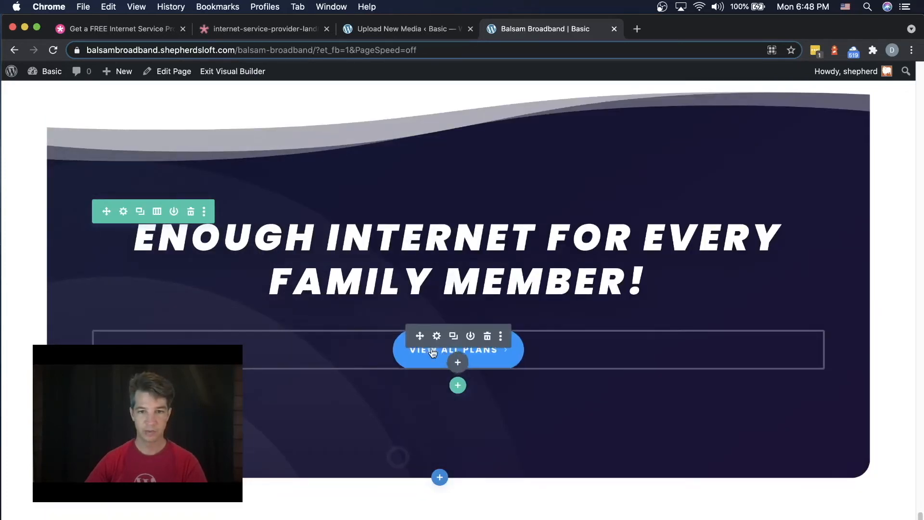
Step: Add the saved "Get Balsam Broadband Updates" button from the library below the closing section's "View All Plans" button
left_click(459, 365)
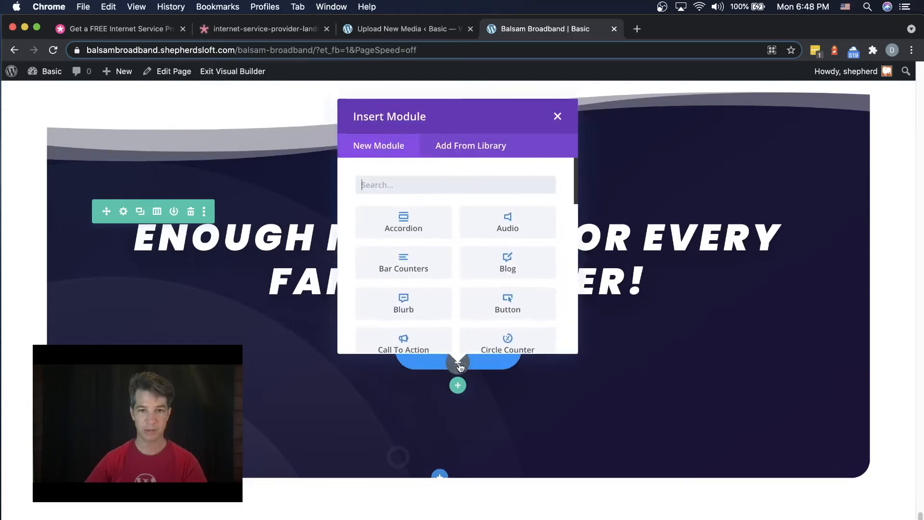
left_click(488, 150)
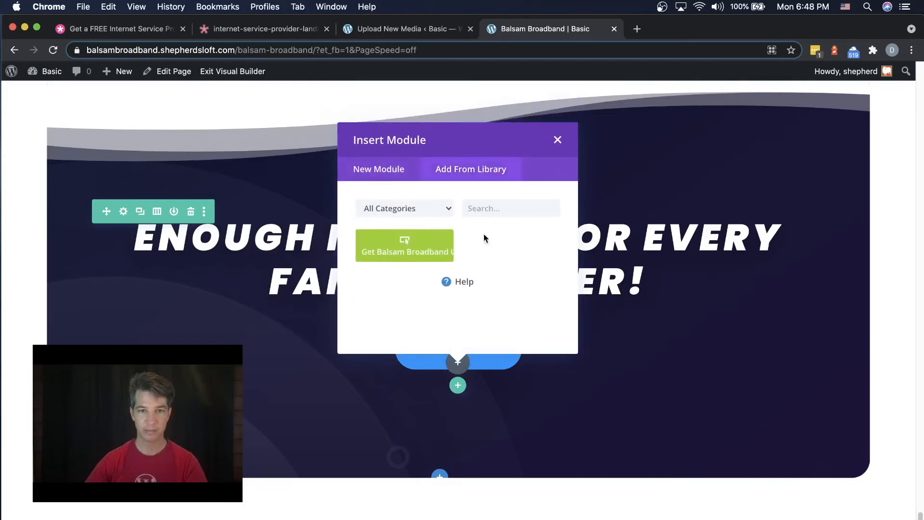
left_click(390, 254)
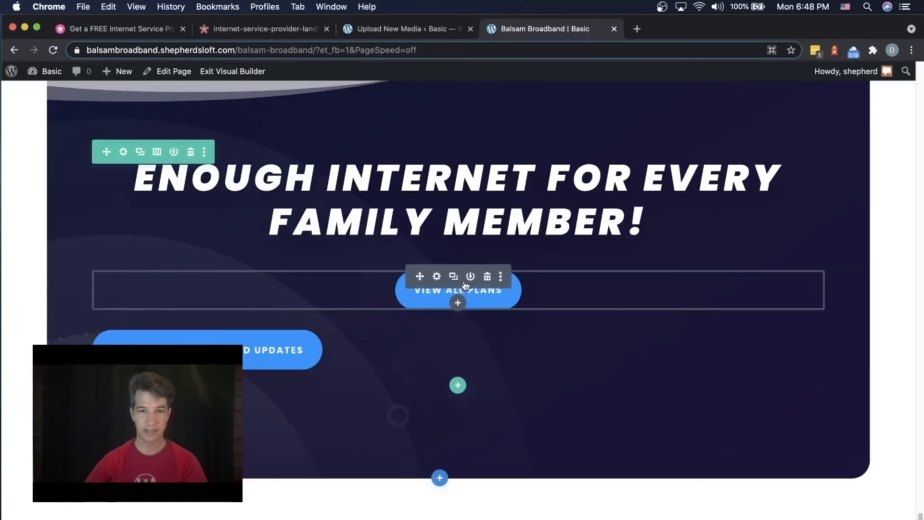
scroll(471, 338, "up", 1)
scroll(471, 338, "up", 8)
scroll(471, 336, "down", 9)
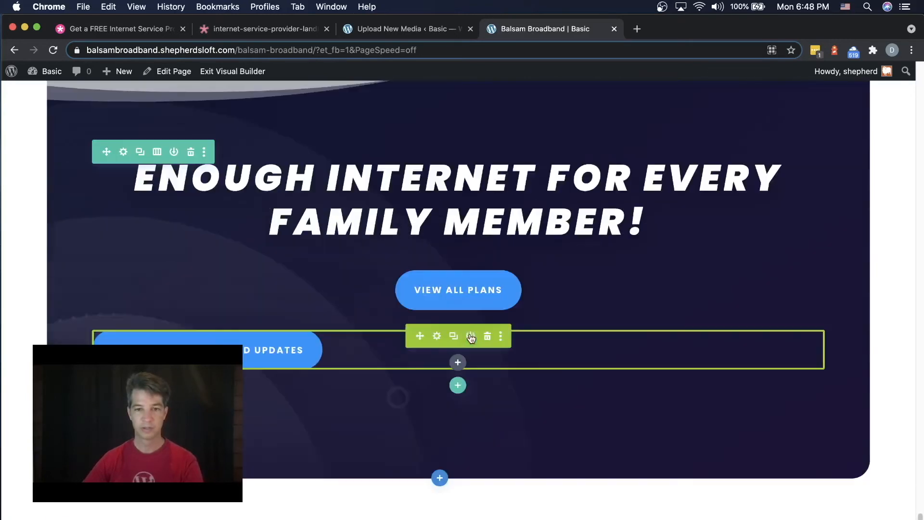
Step: Delete the closing section's "View All Plans" button, leaving the new button's settings unchanged
left_click(437, 337)
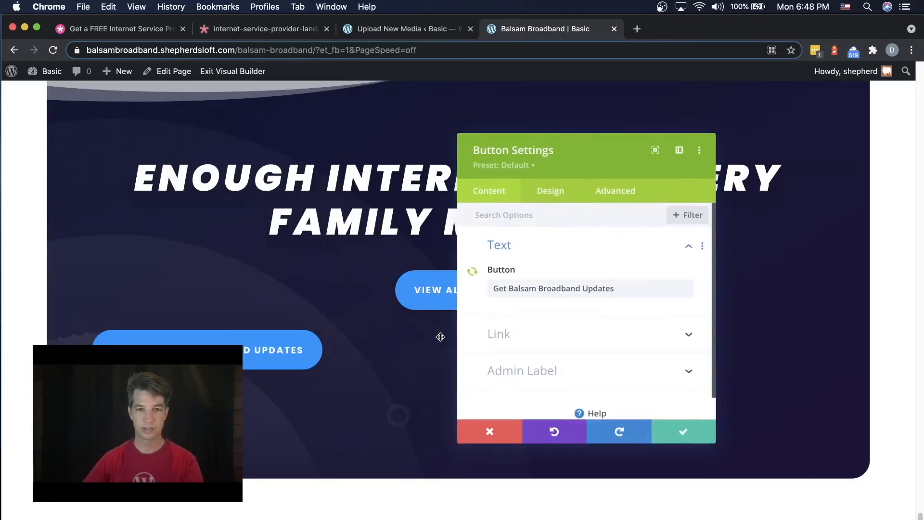
left_click(498, 433)
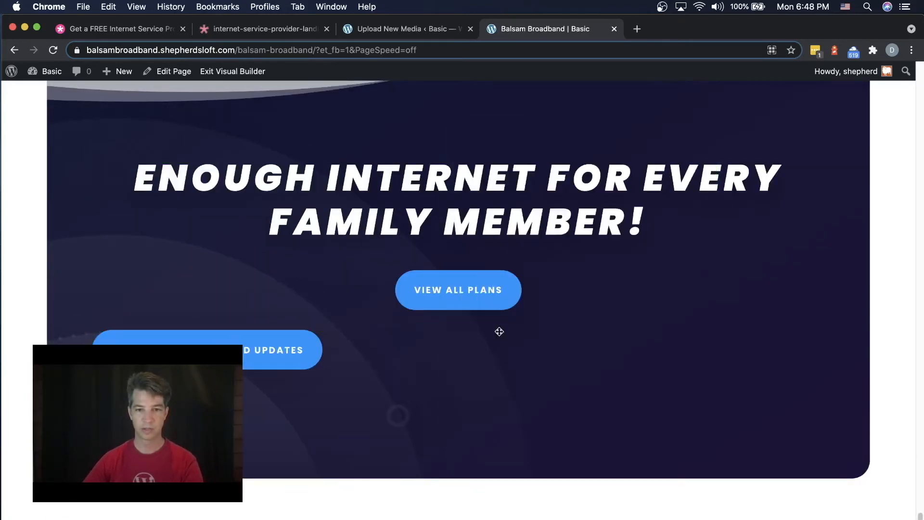
left_click(488, 278)
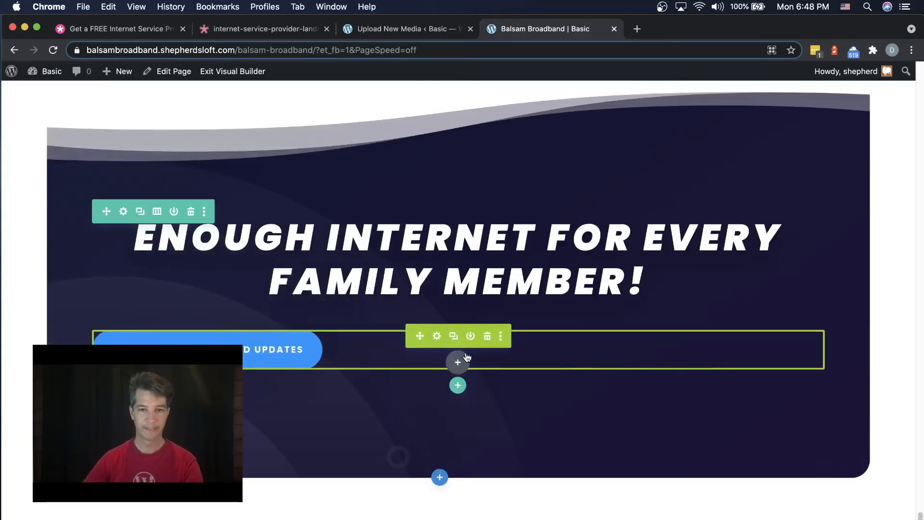
Step: Set the closing section's "Get Balsam Broadband Updates" button alignment to center and save the module
left_click(437, 337)
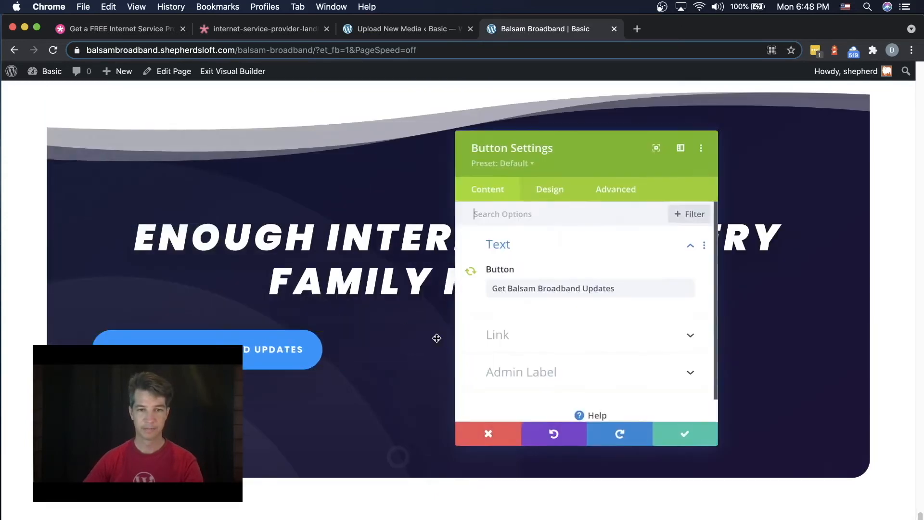
left_click(556, 199)
left_click(525, 252)
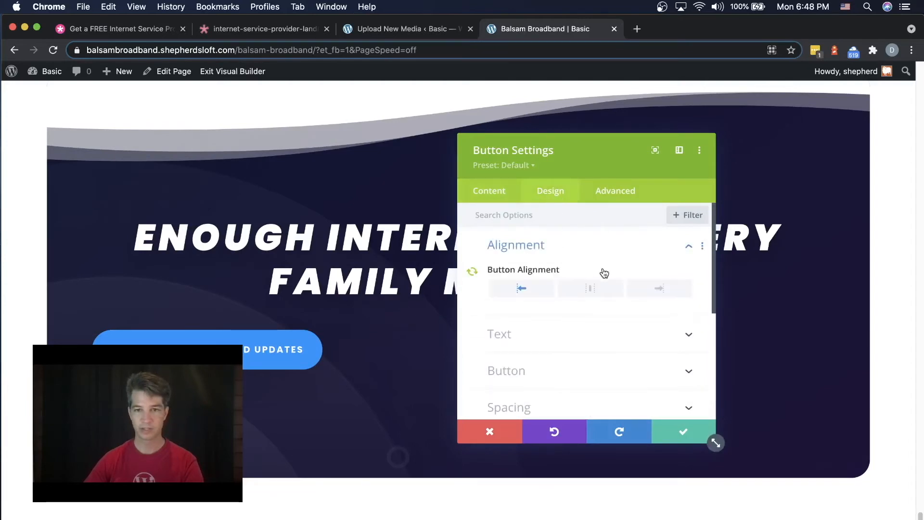
left_click(609, 301)
left_click(686, 432)
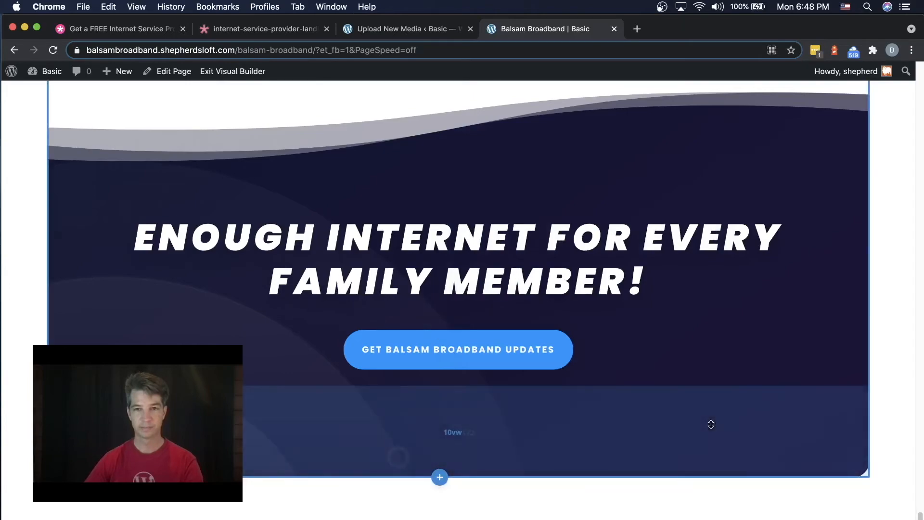
Step: Review the page from the closing section up to the hero, checking where the "Get Balsam Broadband Updates" buttons sit
scroll(709, 423, "up", 3)
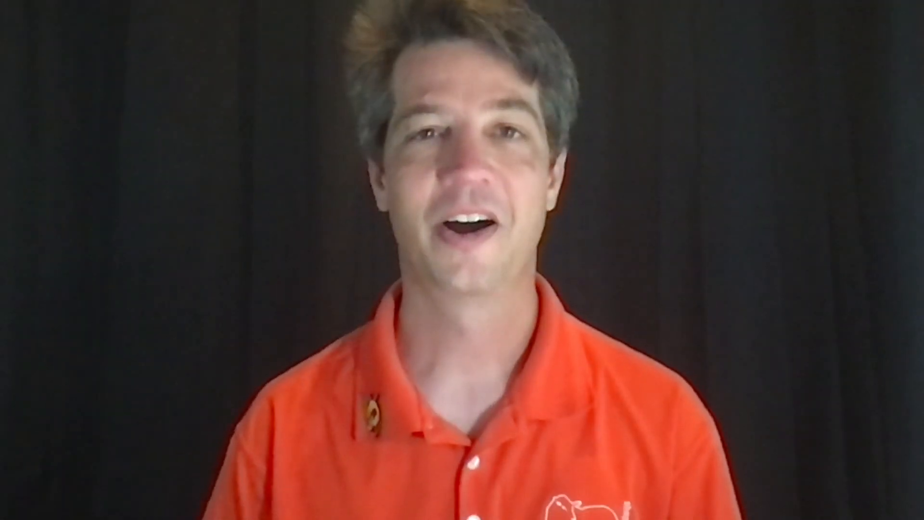
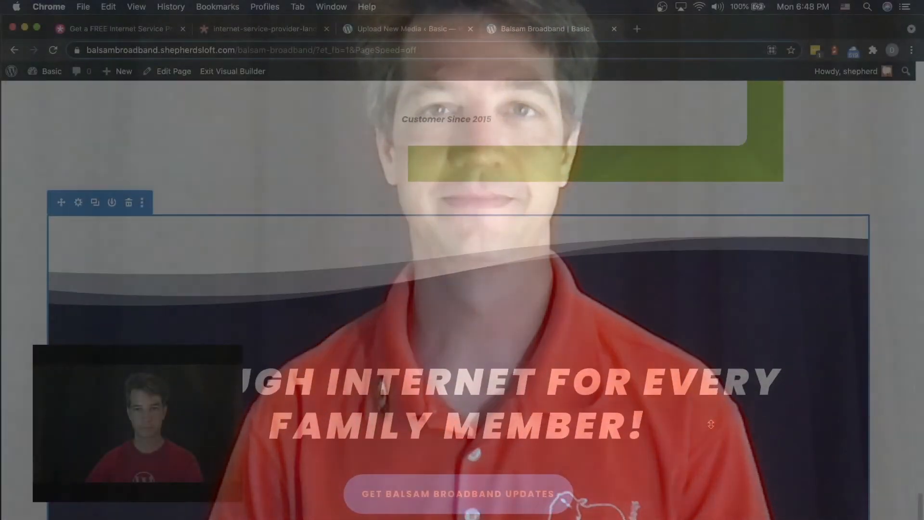
scroll(711, 424, "up", 10)
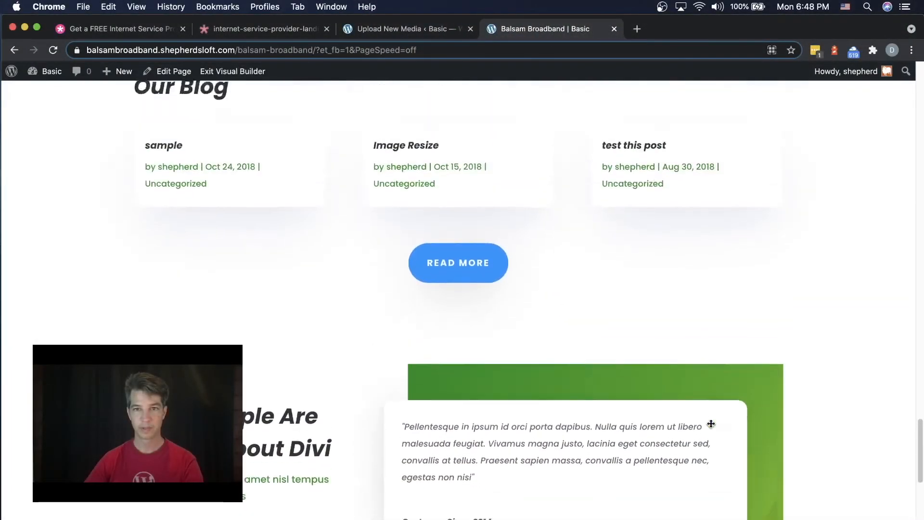
scroll(711, 424, "up", 10)
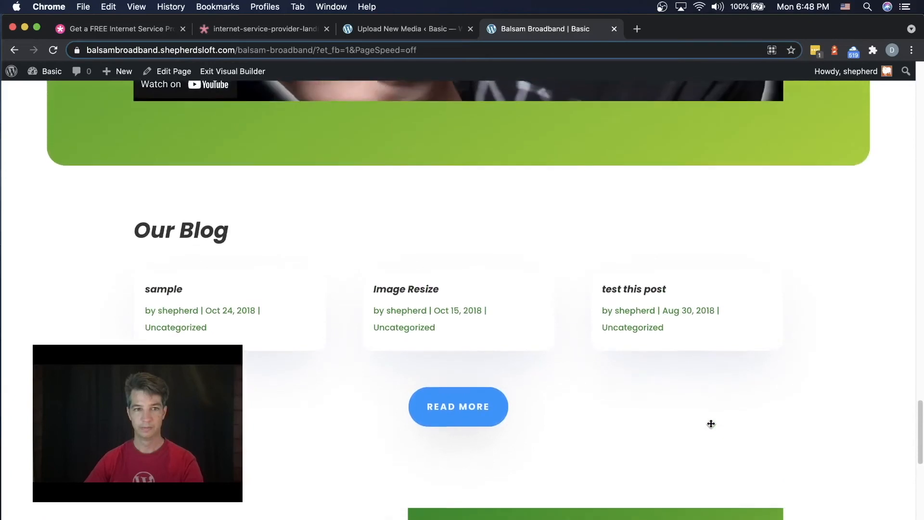
scroll(712, 424, "up", 15)
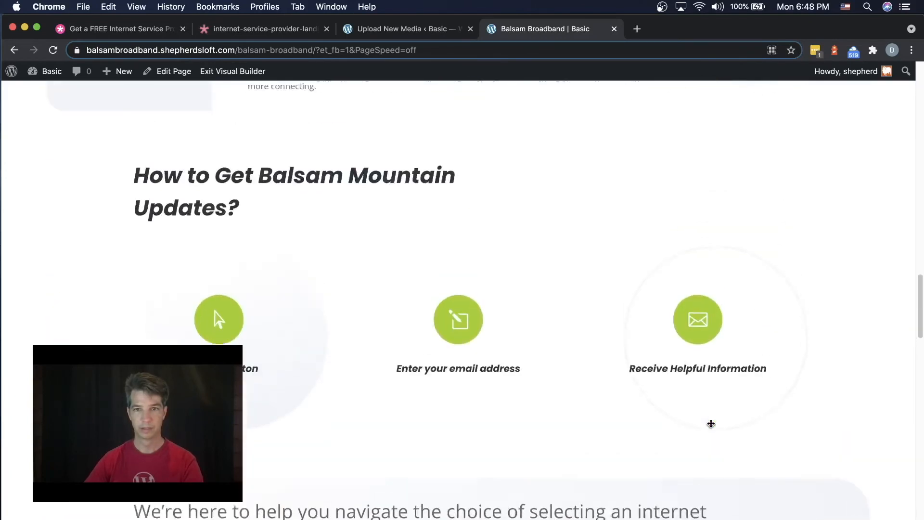
scroll(711, 424, "up", 5)
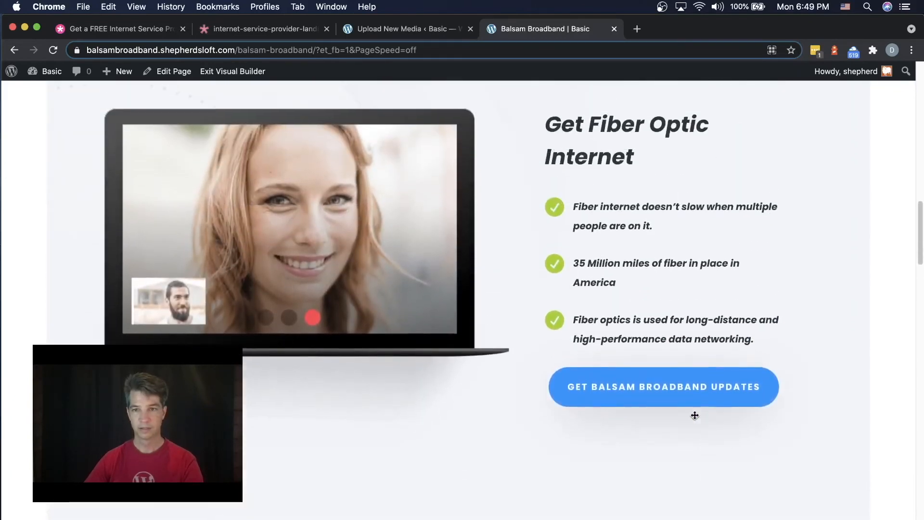
scroll(647, 422, "up", 9)
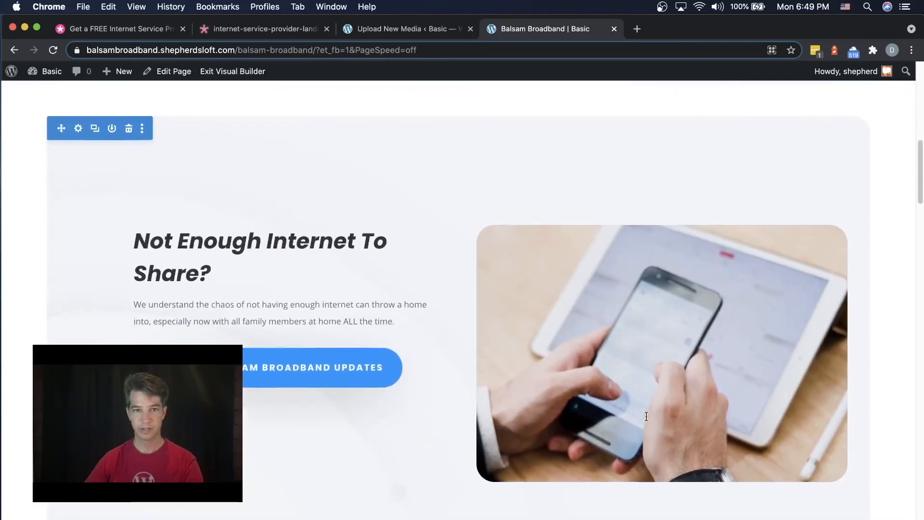
scroll(433, 381, "up", 9)
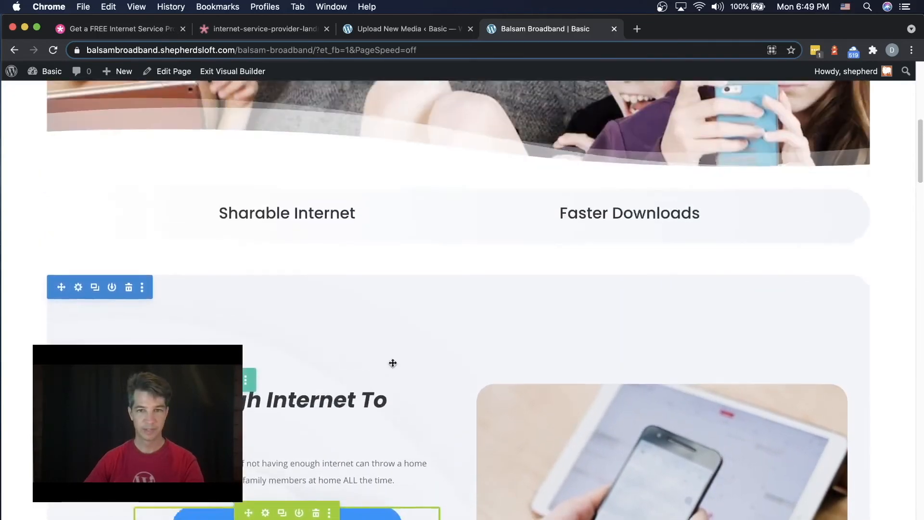
scroll(385, 339, "down", 9)
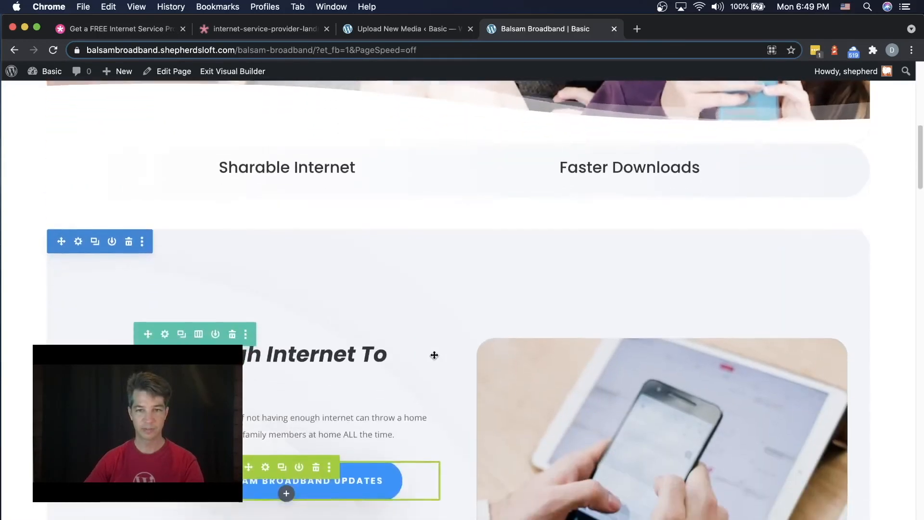
scroll(445, 364, "down", 5)
scroll(568, 388, "up", 14)
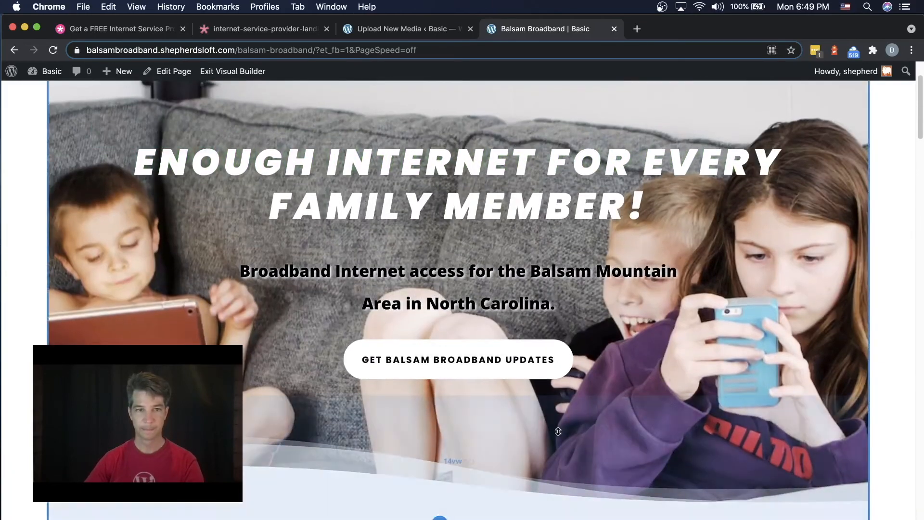
Step: Check the sections from the hero down to the blog for places that lack a call-to-action button
scroll(539, 414, "down", 6)
scroll(557, 433, "down", 10)
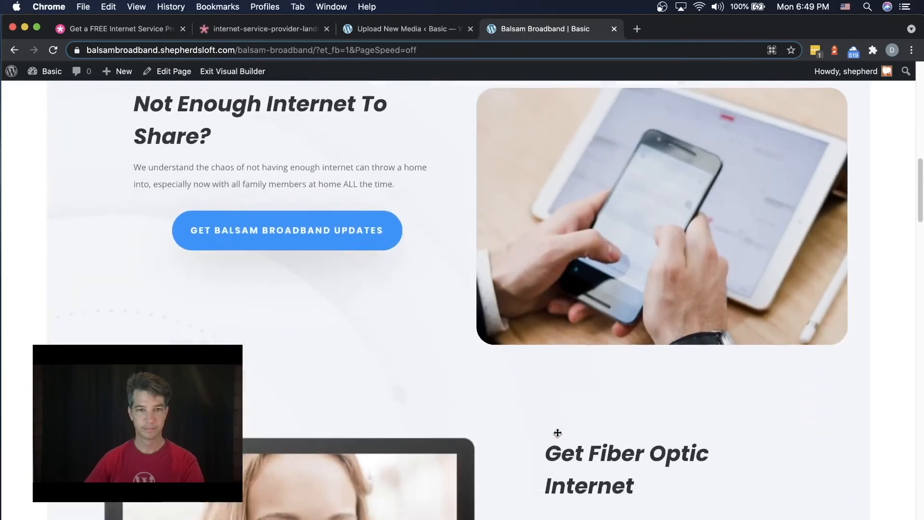
scroll(619, 435, "down", 8)
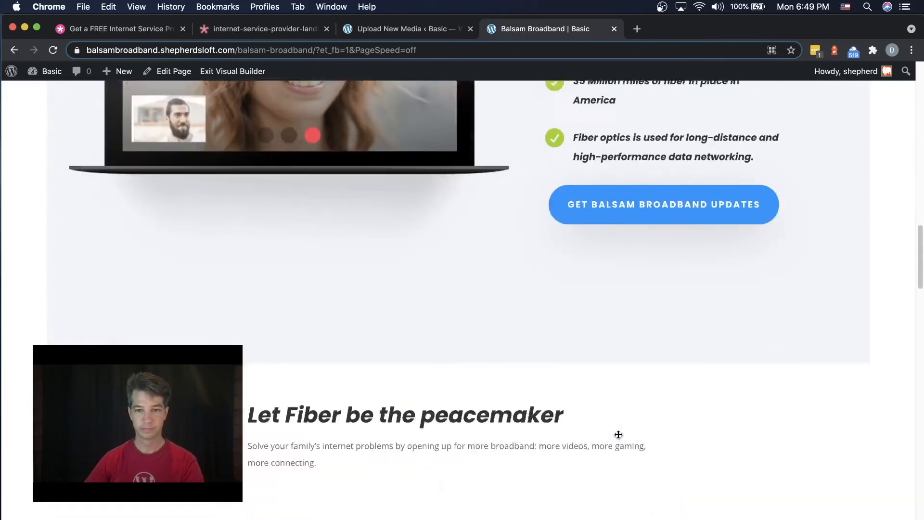
scroll(618, 434, "down", 8)
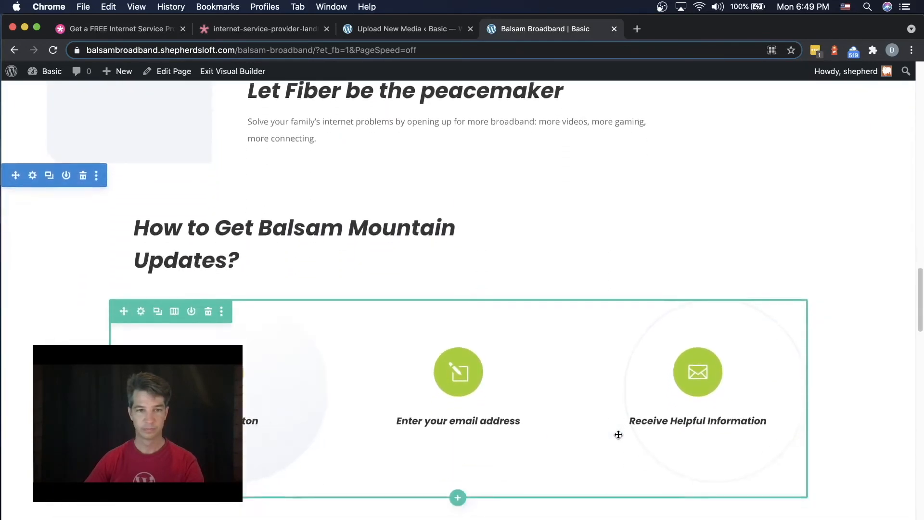
scroll(466, 431, "up", 10)
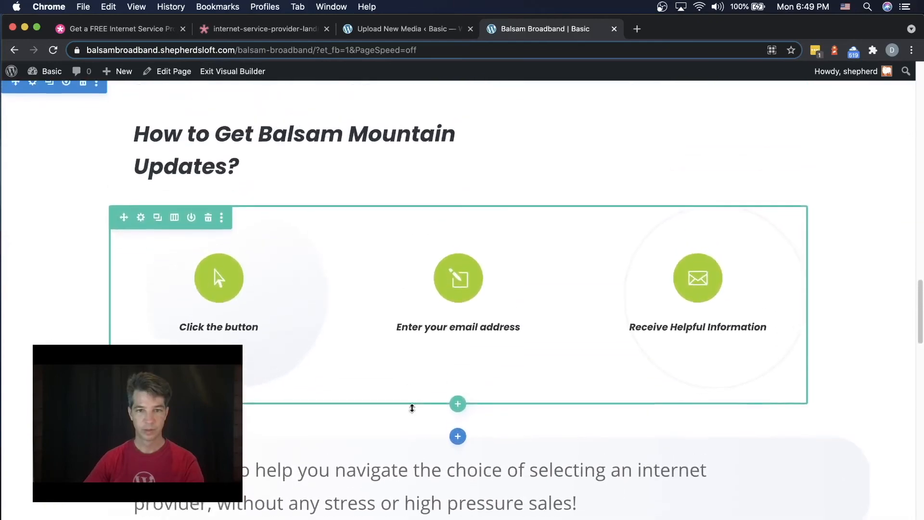
scroll(467, 430, "down", 12)
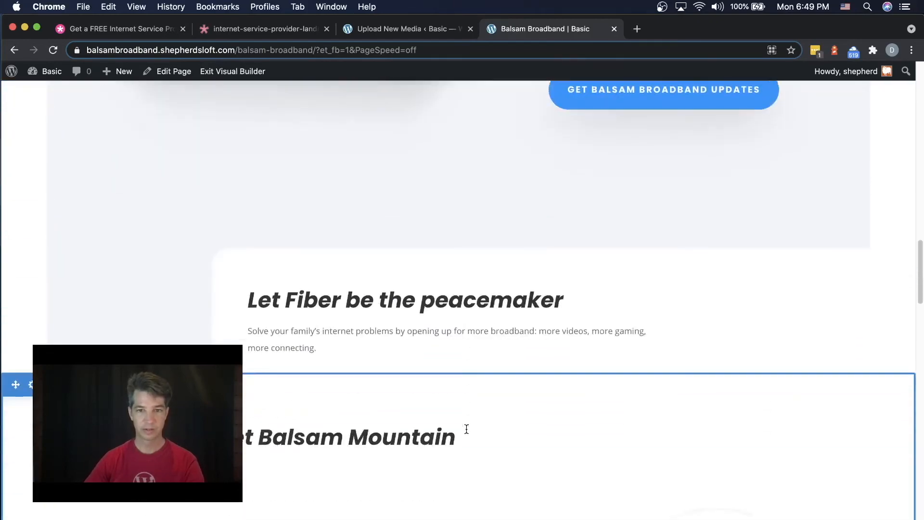
scroll(467, 433, "down", 15)
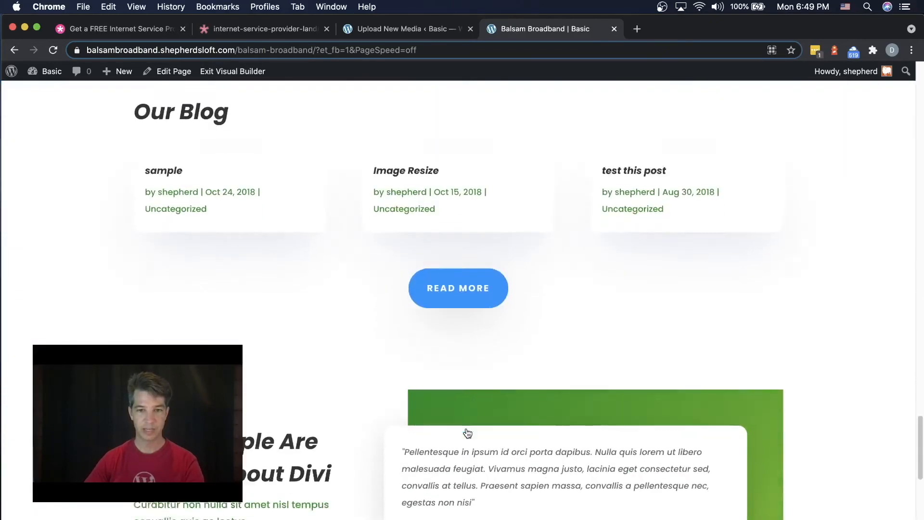
Step: Duplicate the closing section's "Get Balsam Broadband Updates" button and move a copy below the "We're here to help you navigate" text
scroll(481, 430, "down", 4)
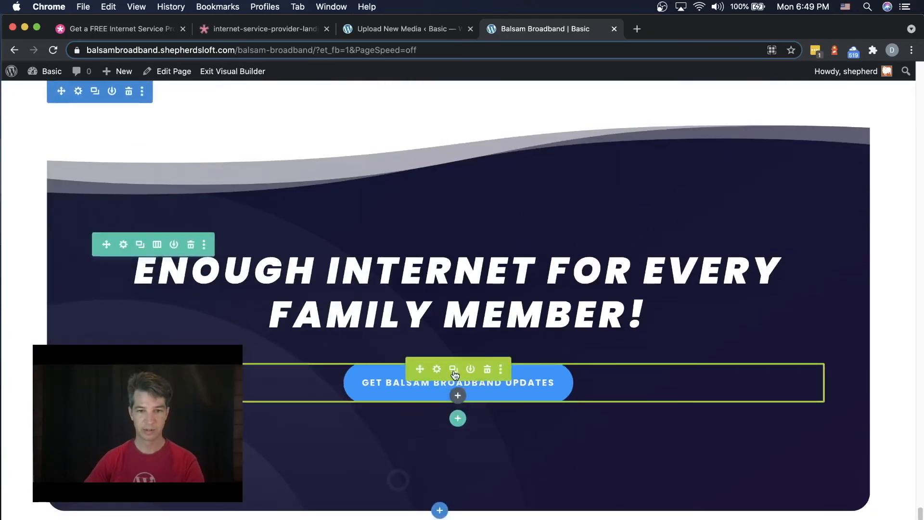
left_click(453, 371)
scroll(418, 349, "up", 15)
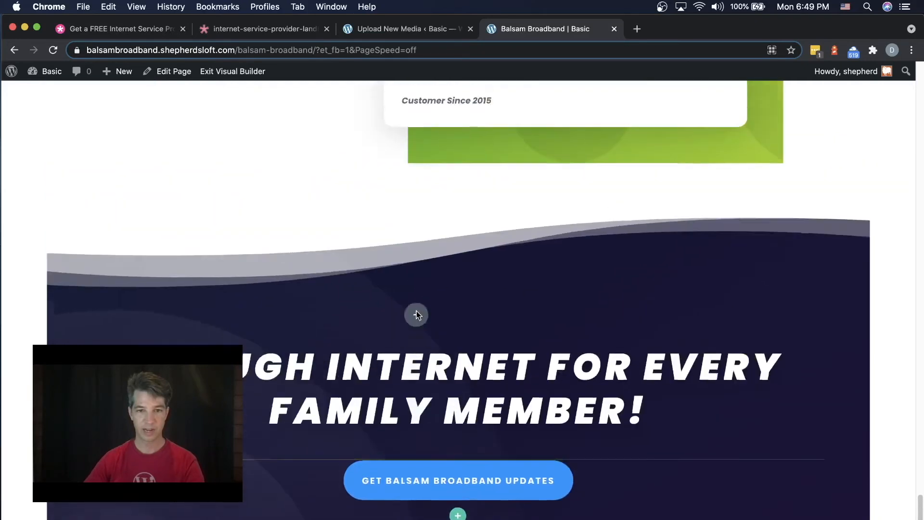
scroll(417, 298, "up", 12)
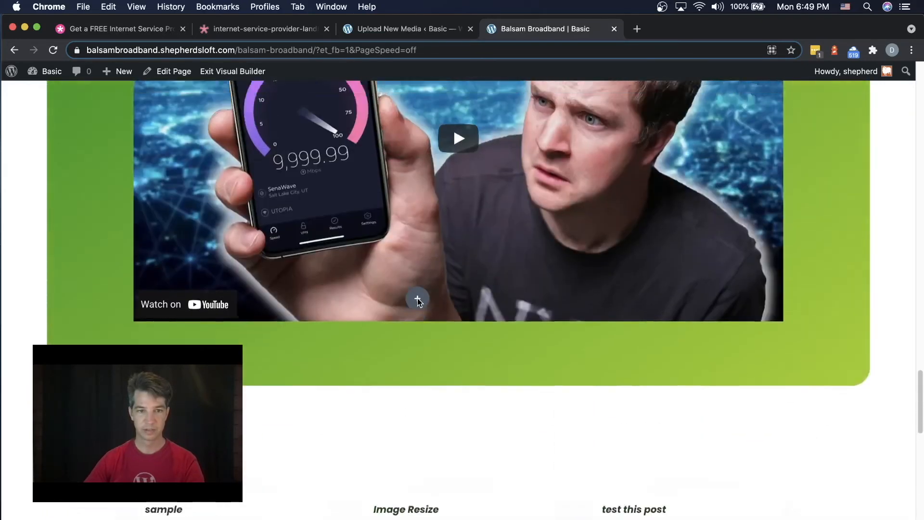
scroll(417, 298, "up", 7)
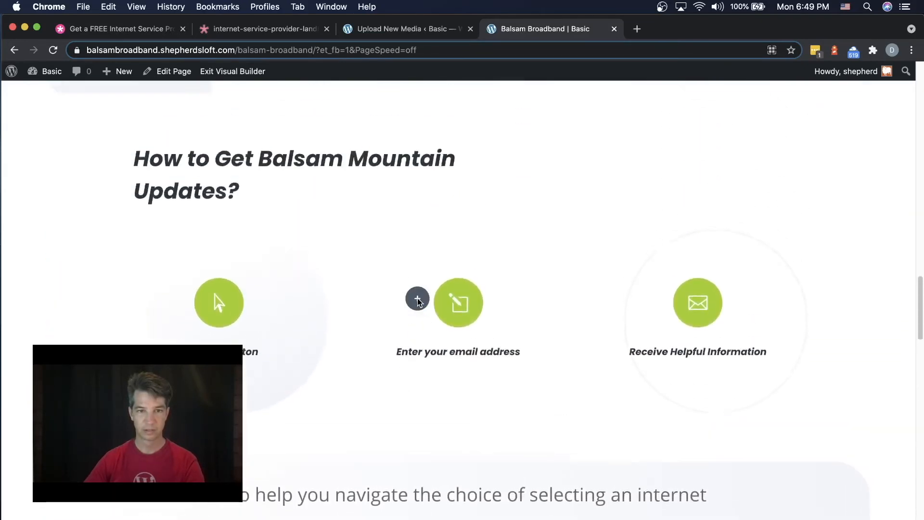
scroll(417, 299, "down", 5)
scroll(417, 298, "down", 1)
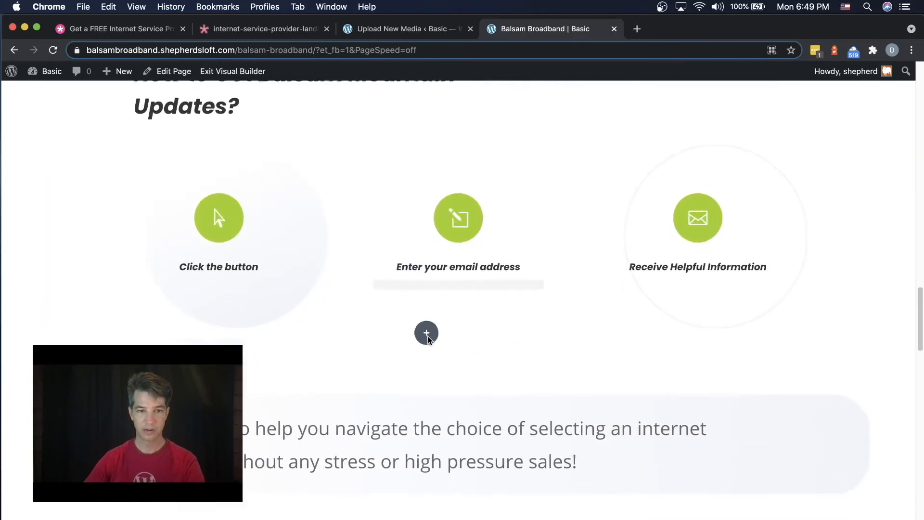
scroll(404, 379, "down", 3)
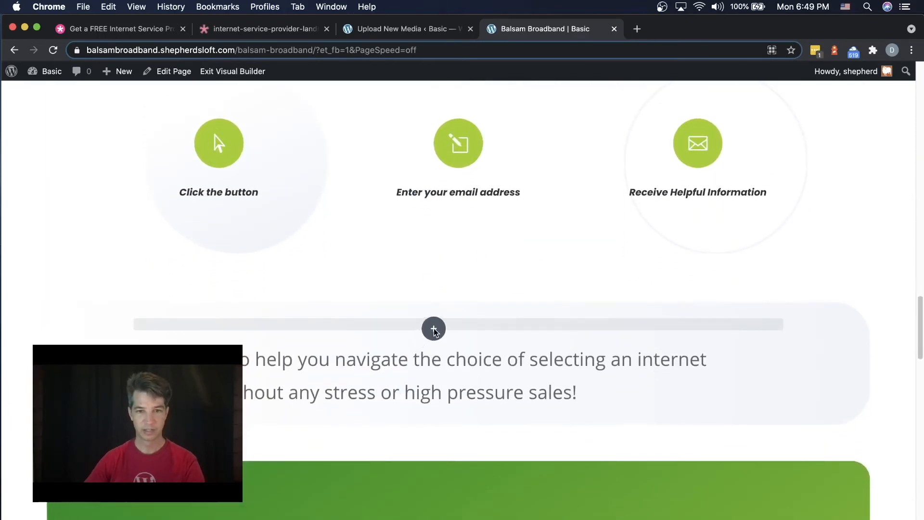
scroll(434, 329, "up", 8)
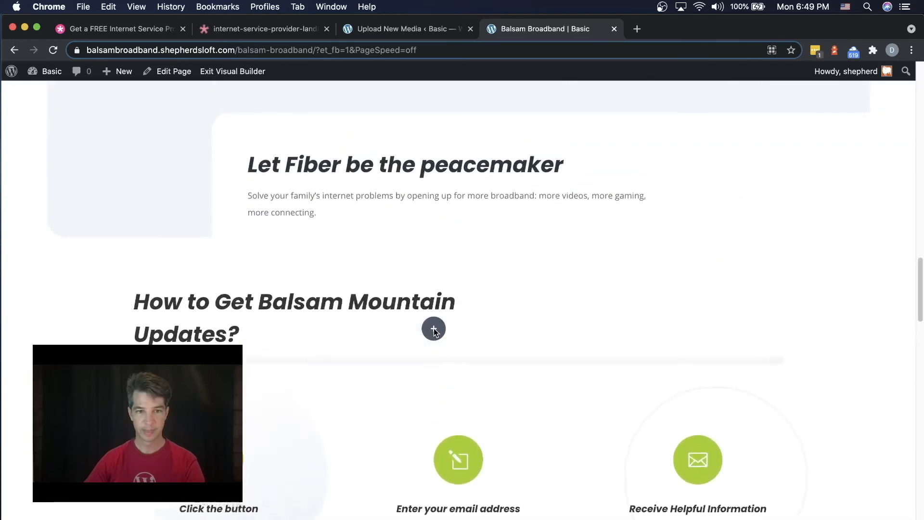
scroll(433, 329, "down", 6)
scroll(445, 393, "down", 7)
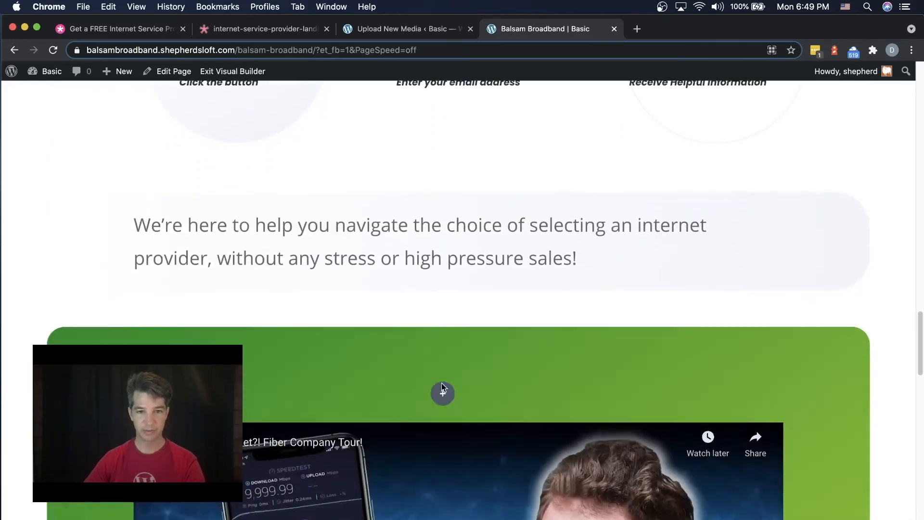
scroll(440, 317, "up", 3)
left_click_drag(440, 317, 444, 353)
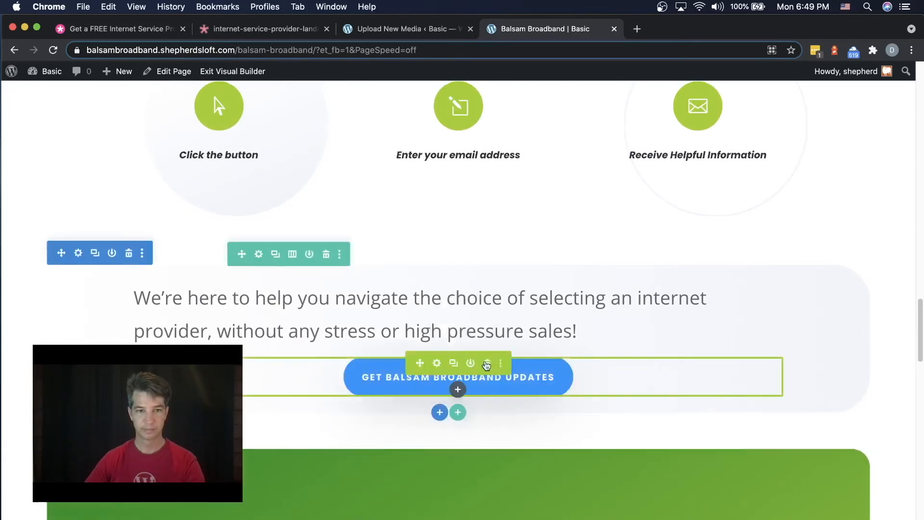
Step: Add a single-column row below the three step icons and move the "Get Balsam Broadband Updates" button into it
scroll(475, 358, "up", 4)
scroll(457, 298, "down", 4)
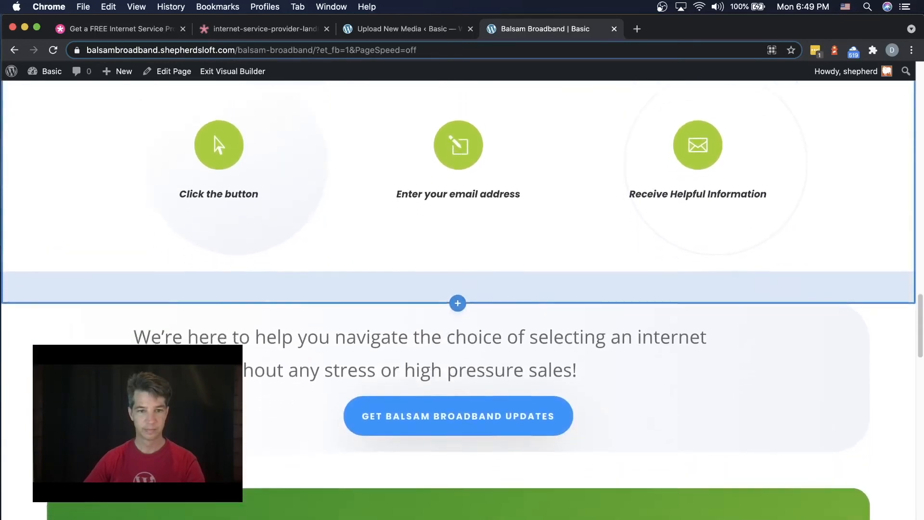
scroll(439, 391, "down", 1)
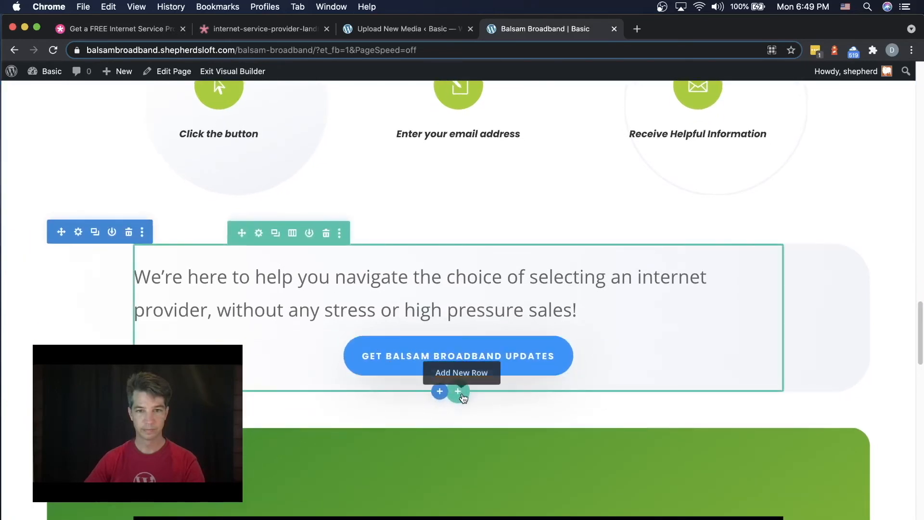
scroll(458, 272, "up", 4)
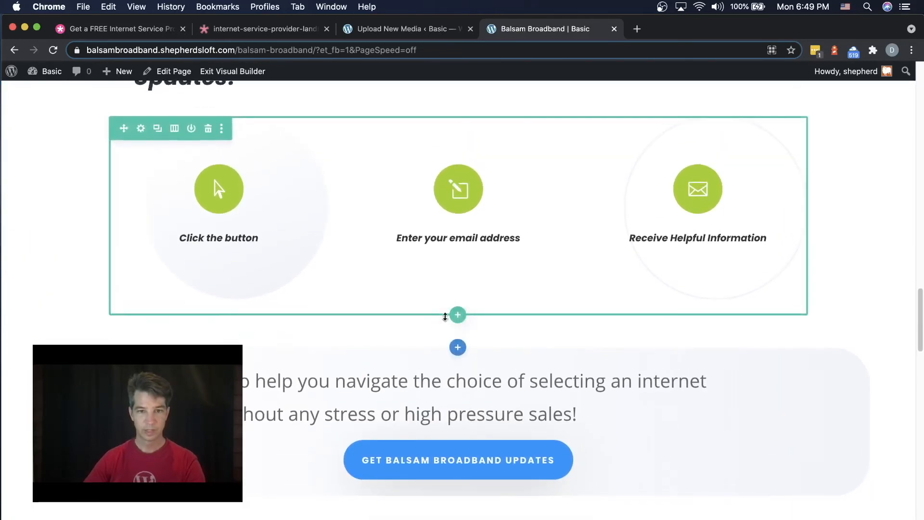
left_click(459, 317)
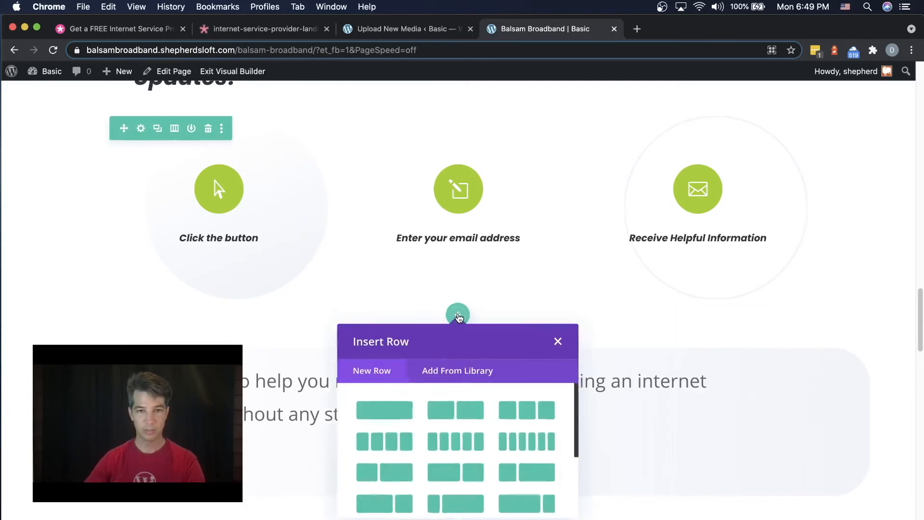
left_click(385, 410)
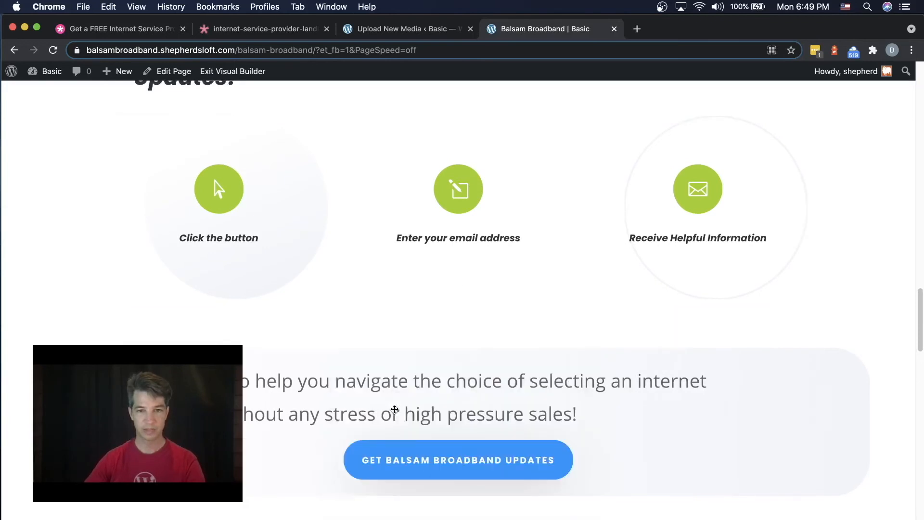
scroll(458, 319, "down", 4)
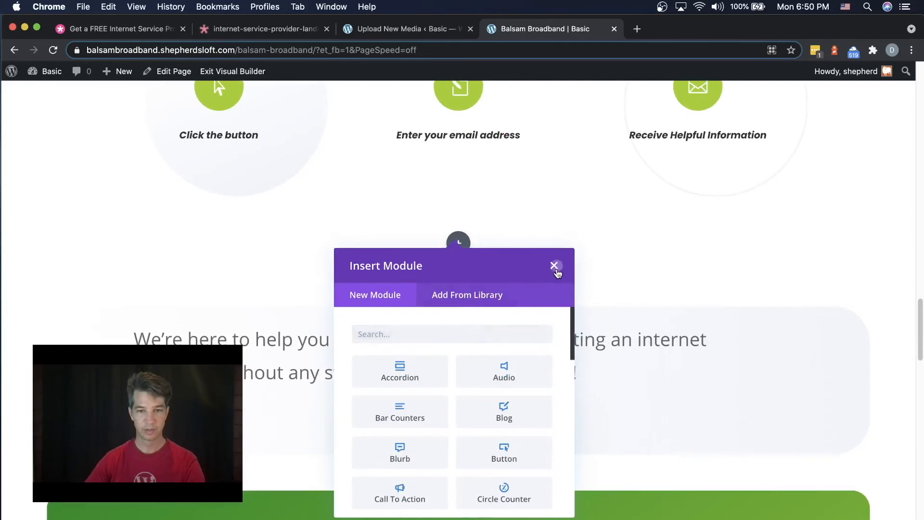
left_click(555, 267)
left_click_drag(420, 404, 460, 261)
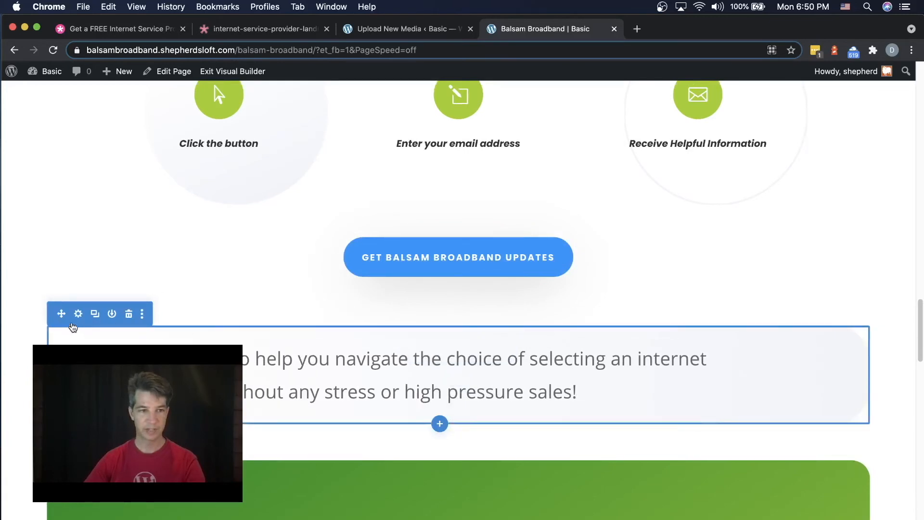
Step: Move the "We're here to help you navigate" section above the "How to Get Balsam Mountain Updates?" section
scroll(72, 270, "up", 5)
left_click_drag(60, 314, 81, 249)
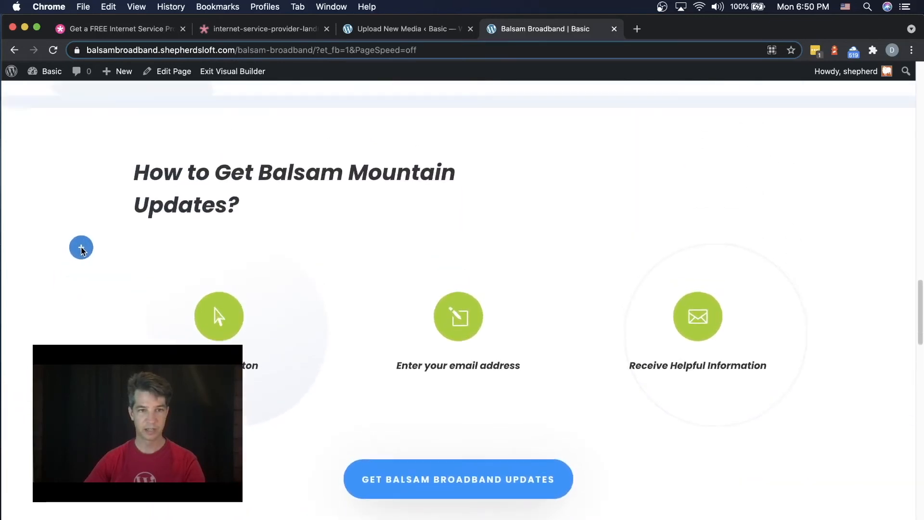
scroll(118, 215, "up", 3)
left_click_drag(115, 219, 108, 244)
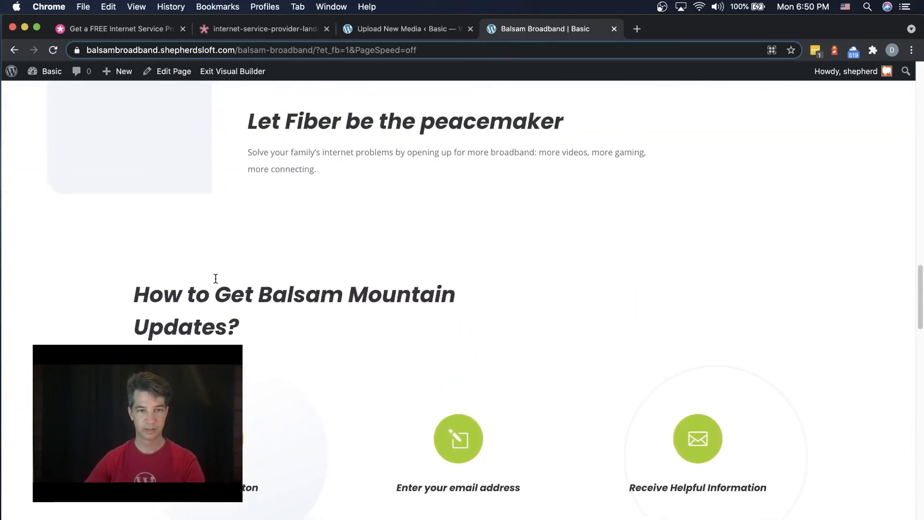
scroll(215, 284, "down", 1)
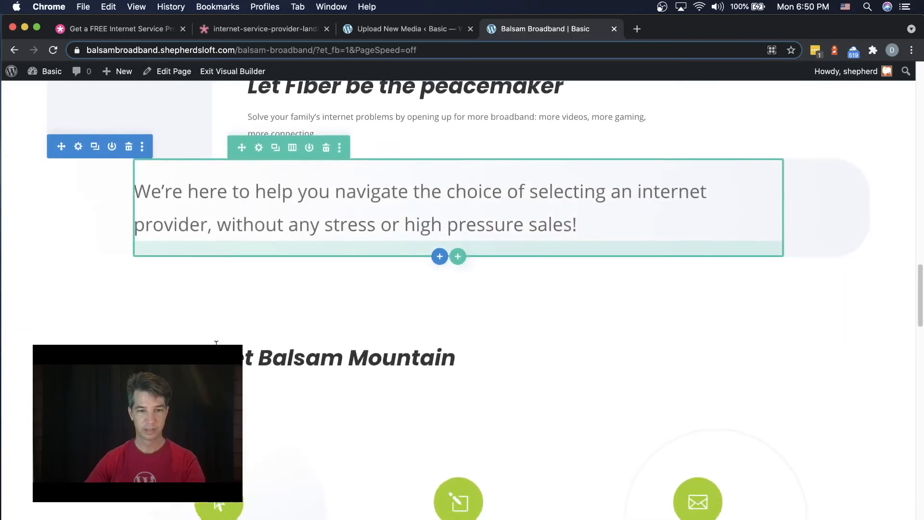
scroll(217, 366, "up", 1)
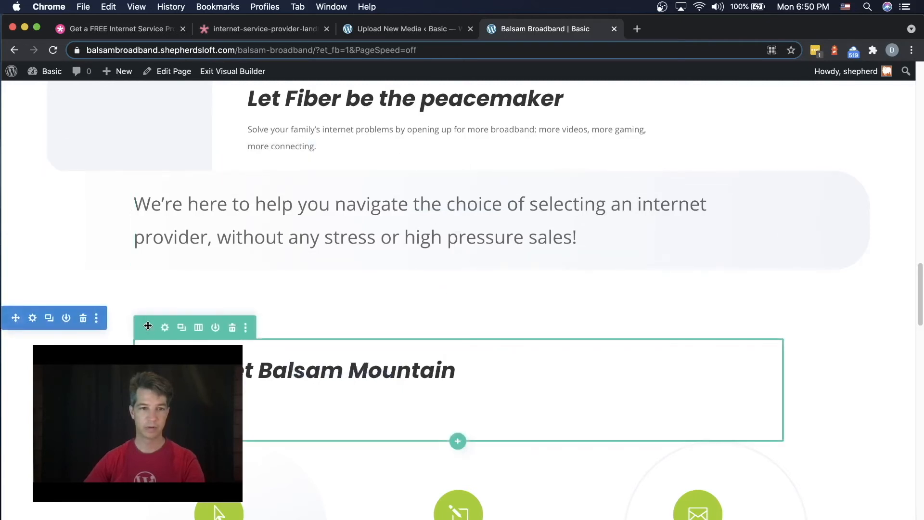
Step: Insert a regular section with a single-column row and no module below the "We're here to help you navigate" section
left_click_drag(147, 326, 149, 343)
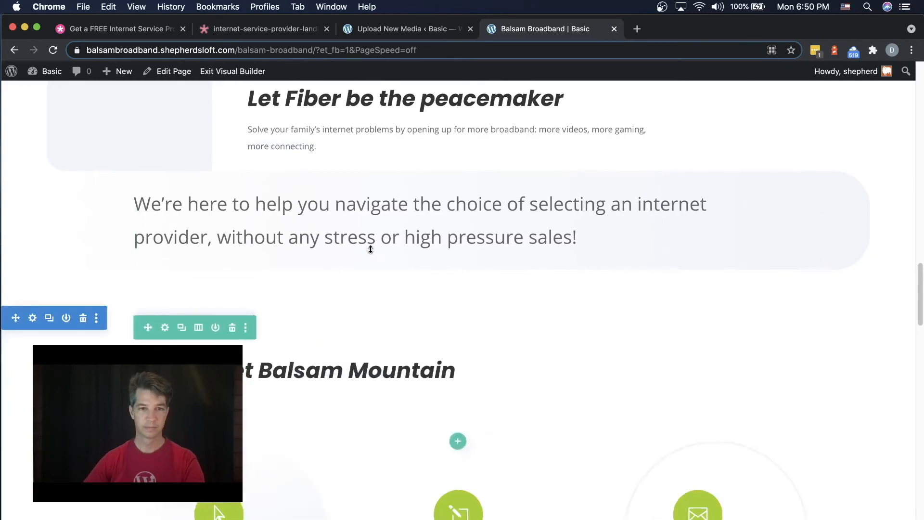
scroll(370, 241, "up", 1)
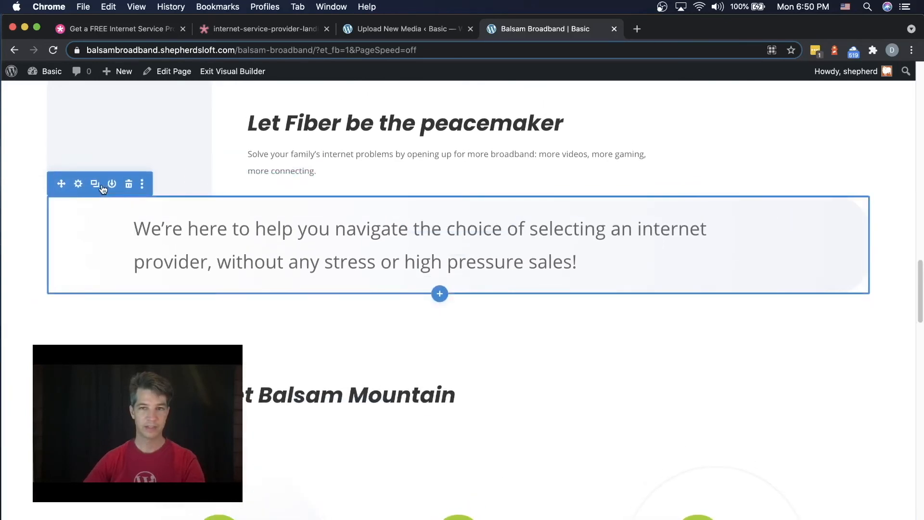
left_click(440, 293)
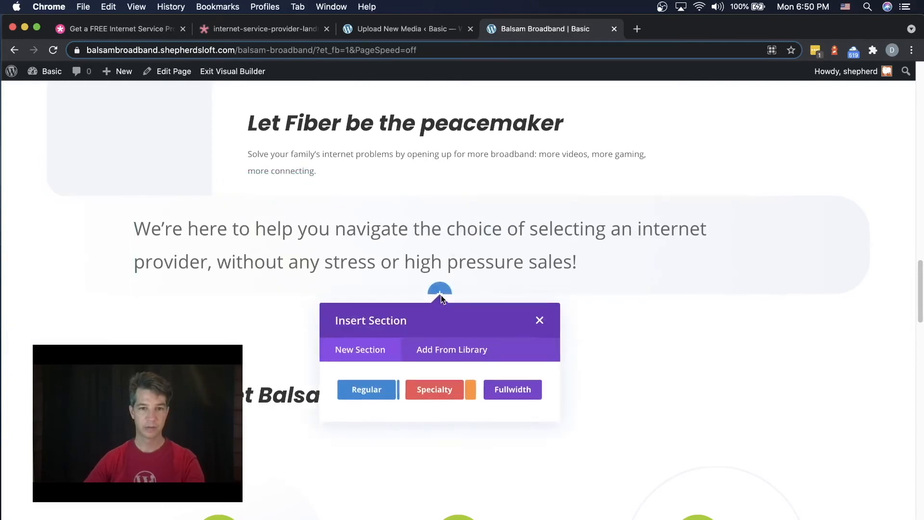
left_click(361, 392)
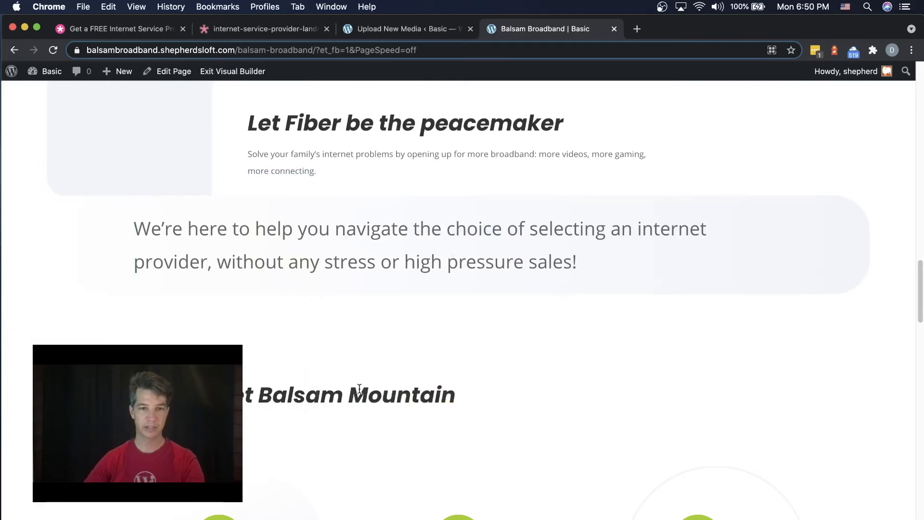
left_click(398, 187)
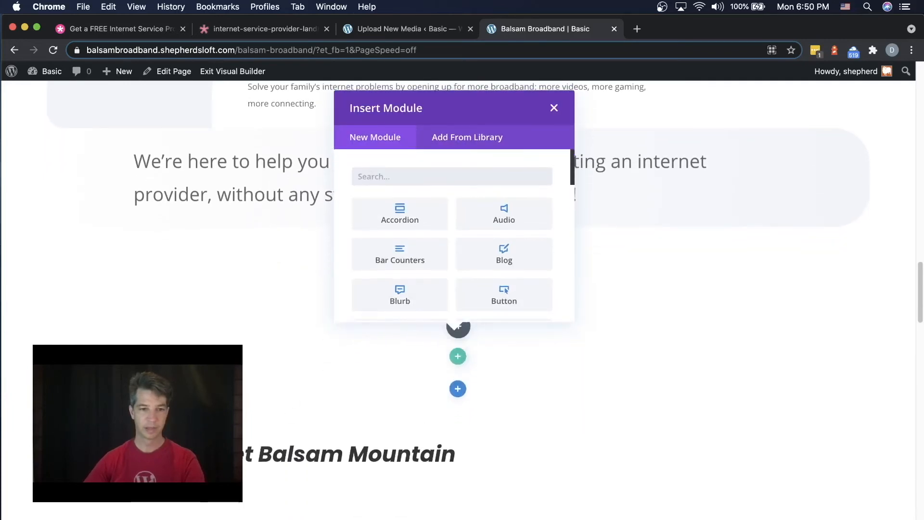
left_click(554, 108)
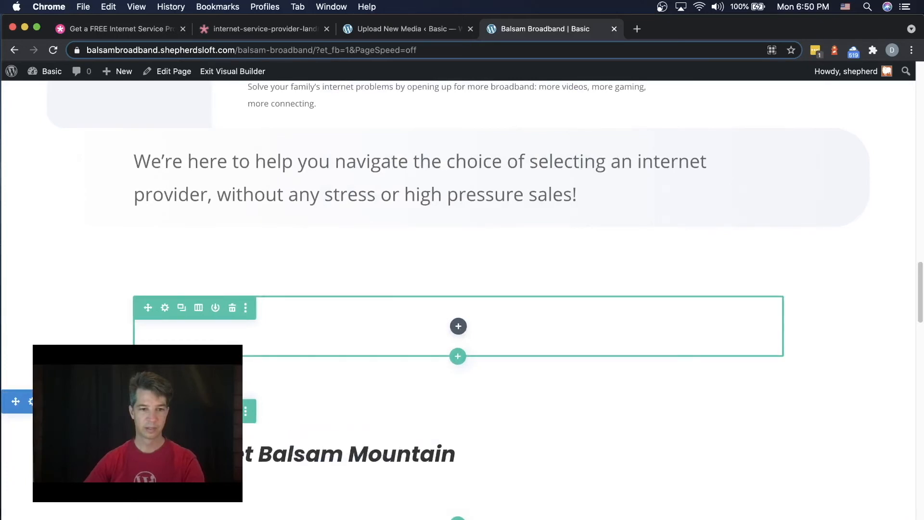
Step: Put the "How to Get Balsam Mountain Updates?" heading row in place of the new section's empty row and move that section above "We're here to help you navigate"
left_click_drag(148, 308, 159, 315)
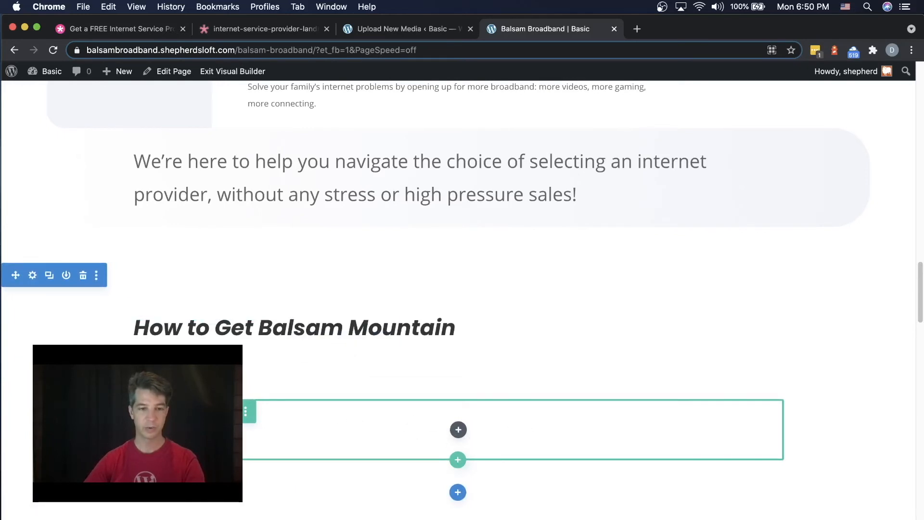
left_click(233, 412)
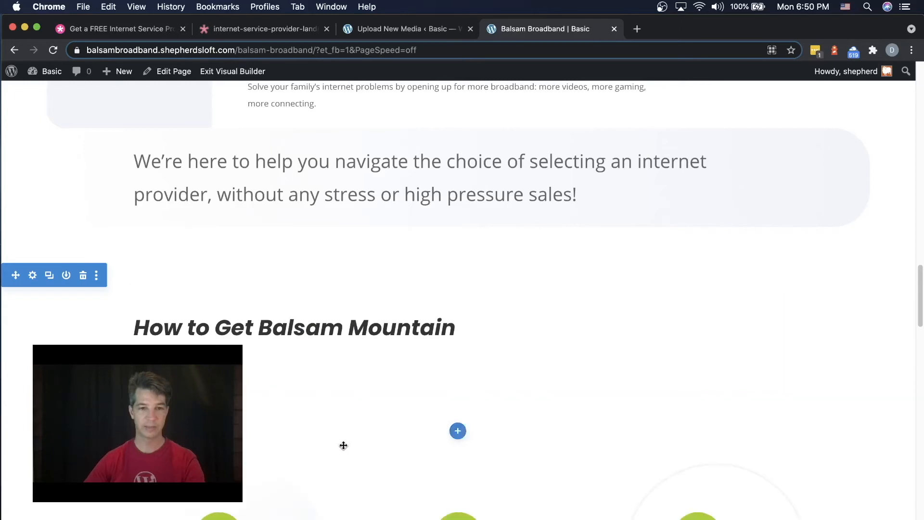
scroll(337, 388, "up", 3)
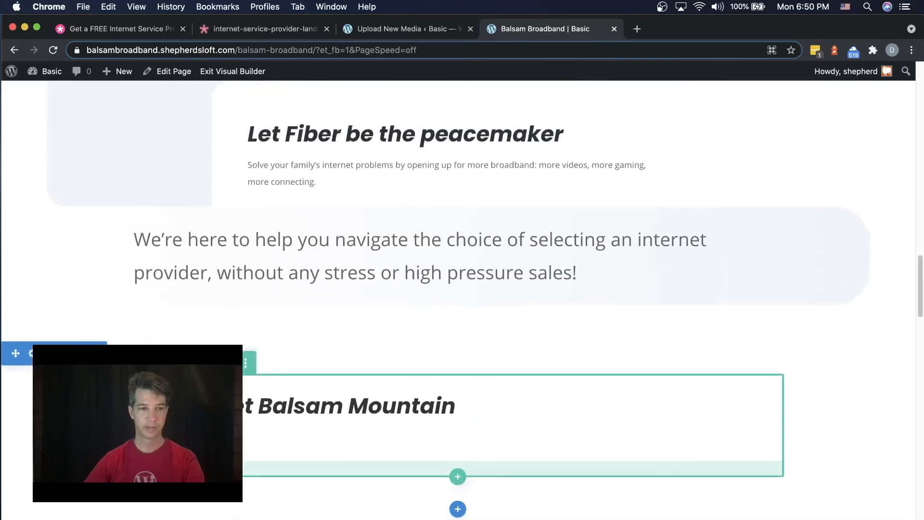
left_click_drag(17, 349, 49, 224)
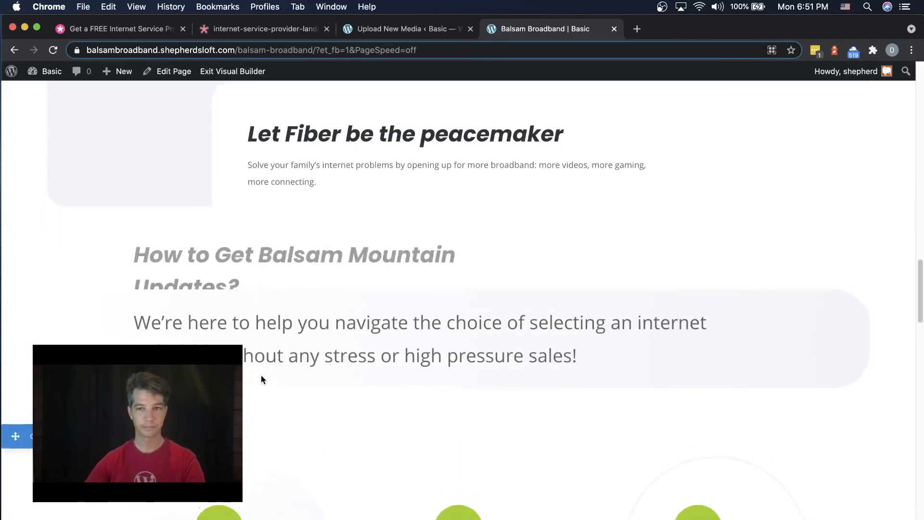
Step: Tighten the space between the heading and the "We're here to help you navigate" section, and adjust the gap above the three step icons
scroll(384, 398, "down", 5)
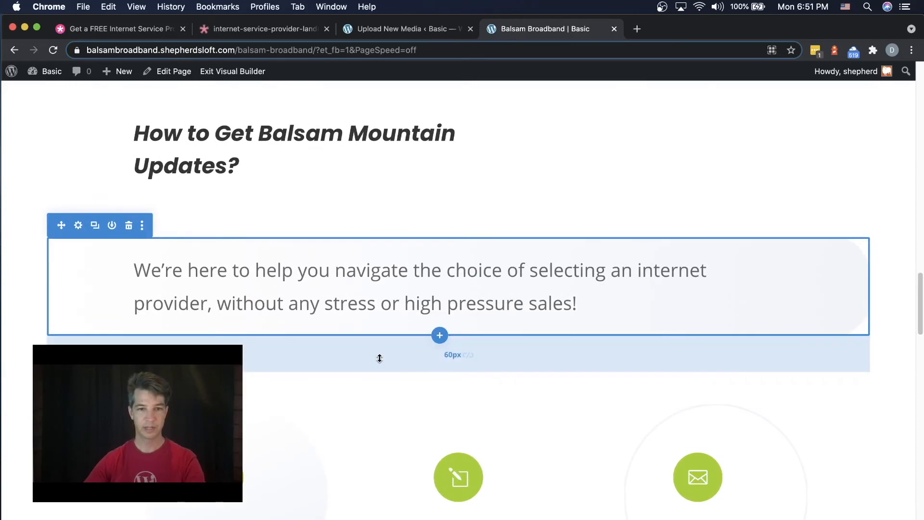
left_click_drag(377, 358, 372, 312)
scroll(370, 293, "up", 2)
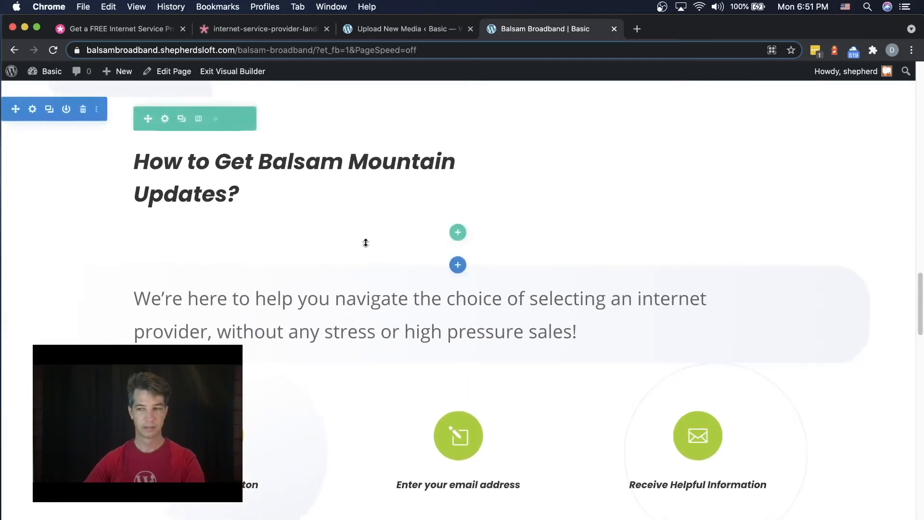
left_click_drag(364, 242, 489, 240)
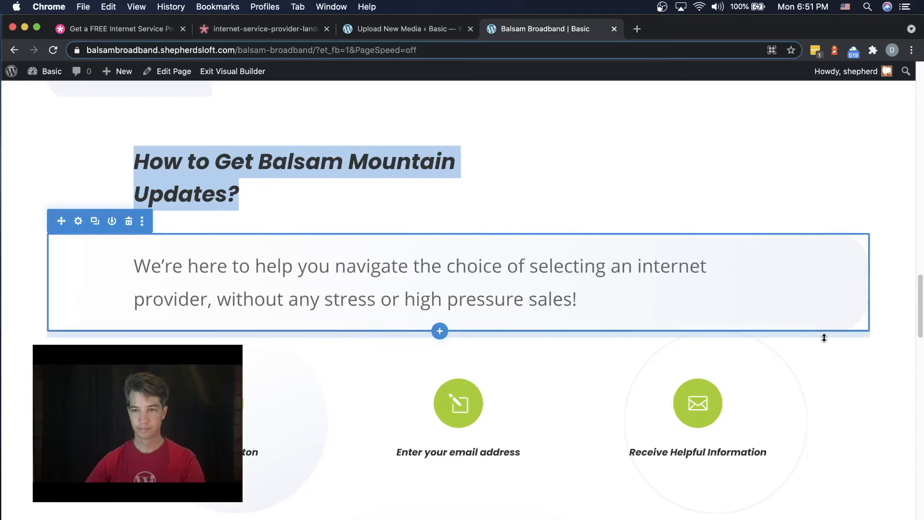
left_click_drag(824, 338, 827, 365)
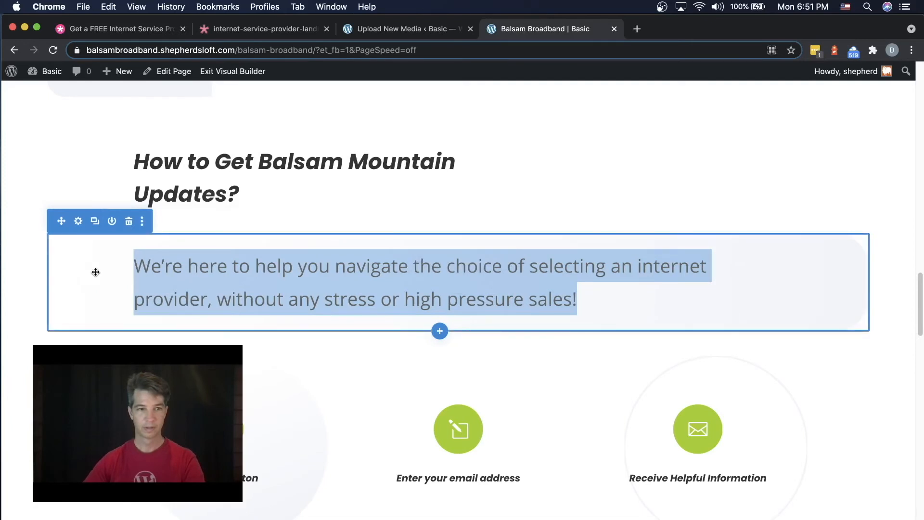
left_click(166, 283)
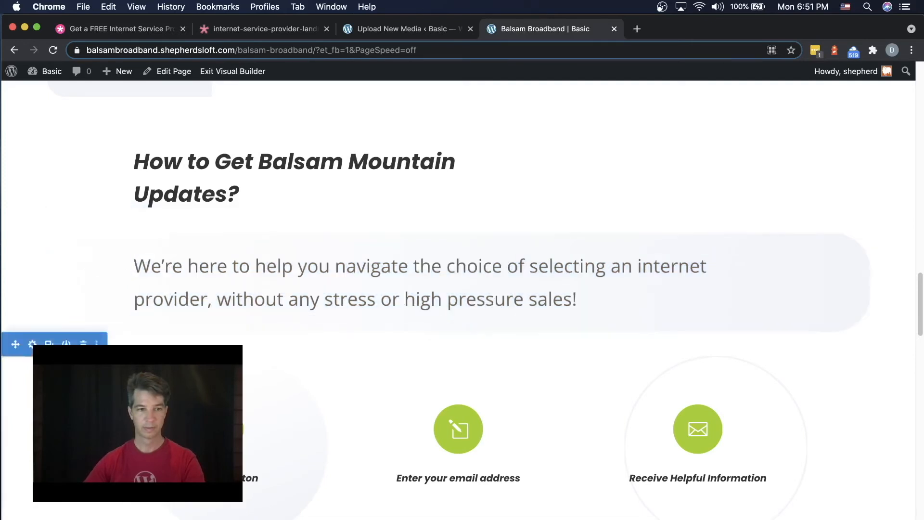
Step: Review the rearranged sections from "Let Fiber be the peacemaker" down to the video for spacing and button placement
scroll(586, 325, "up", 2)
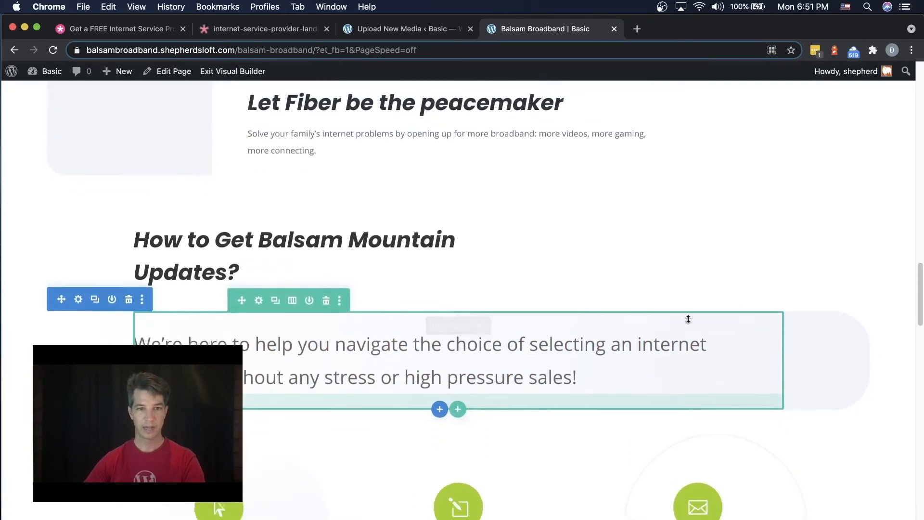
scroll(689, 319, "down", 2)
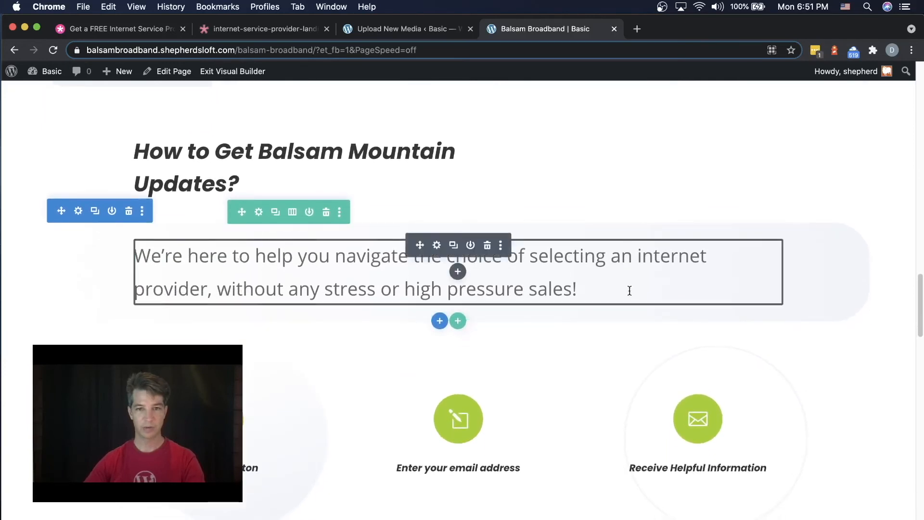
scroll(590, 294, "down", 3)
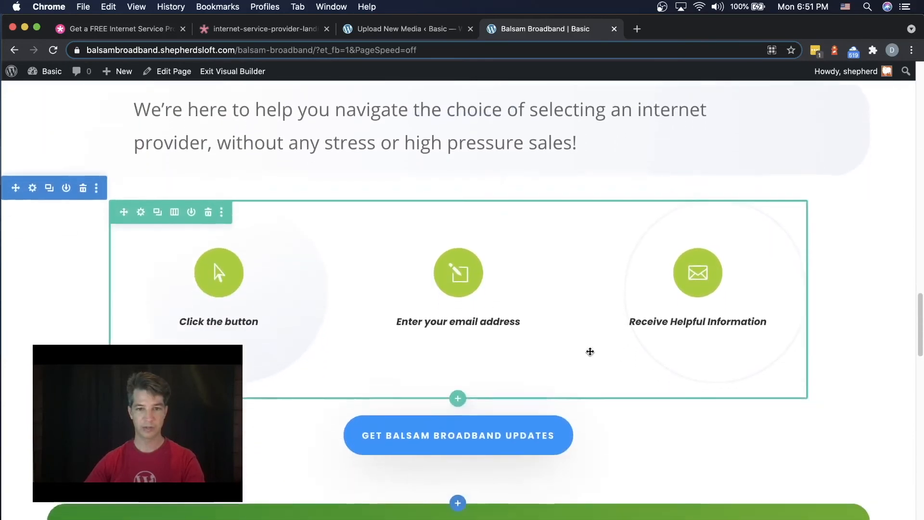
scroll(590, 352, "down", 4)
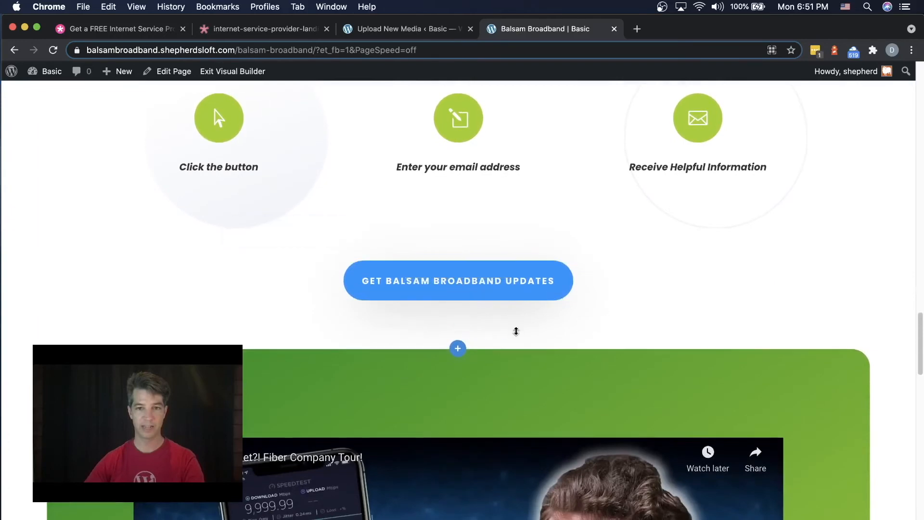
scroll(516, 331, "down", 5)
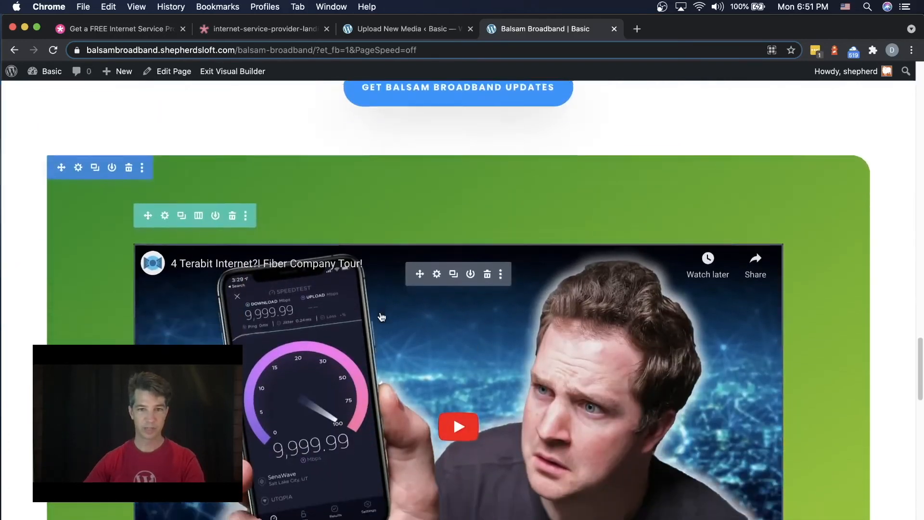
scroll(381, 317, "down", 2)
scroll(337, 292, "up", 3)
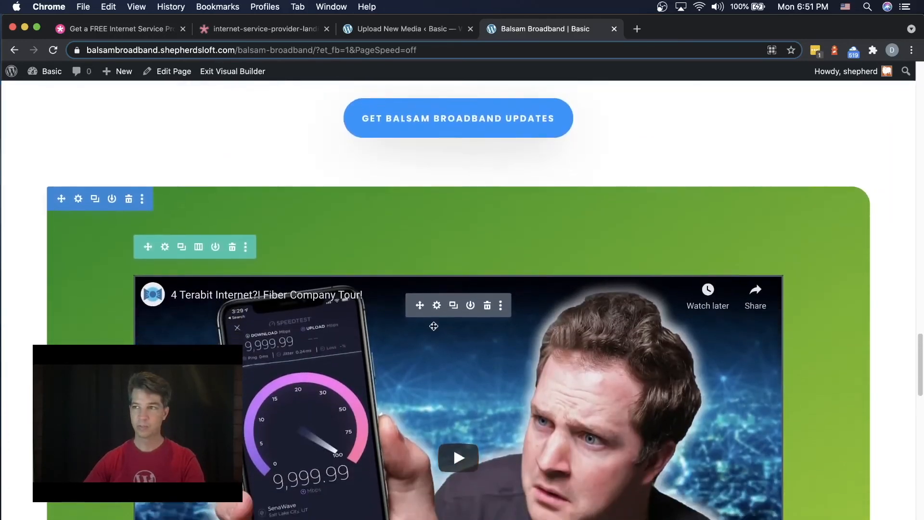
Step: Insert a single-column row with no module below the video in the green section
scroll(434, 327, "down", 2)
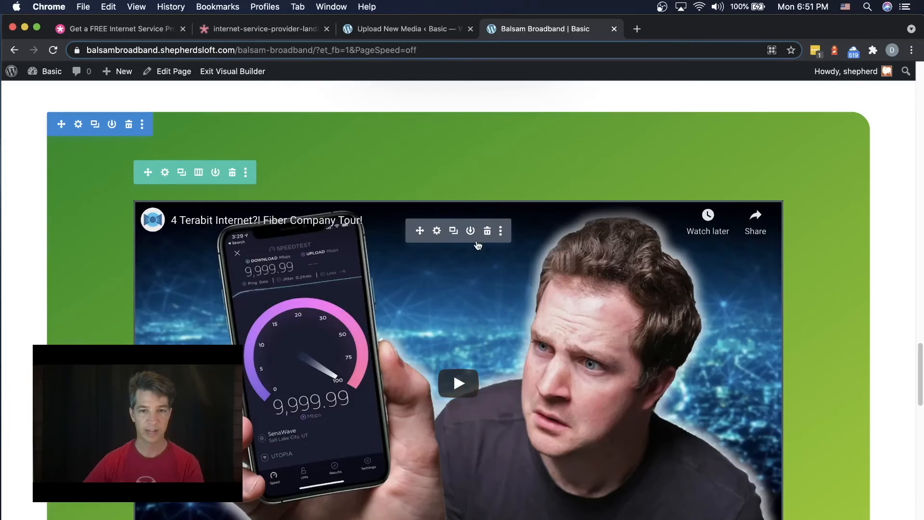
scroll(499, 250, "down", 5)
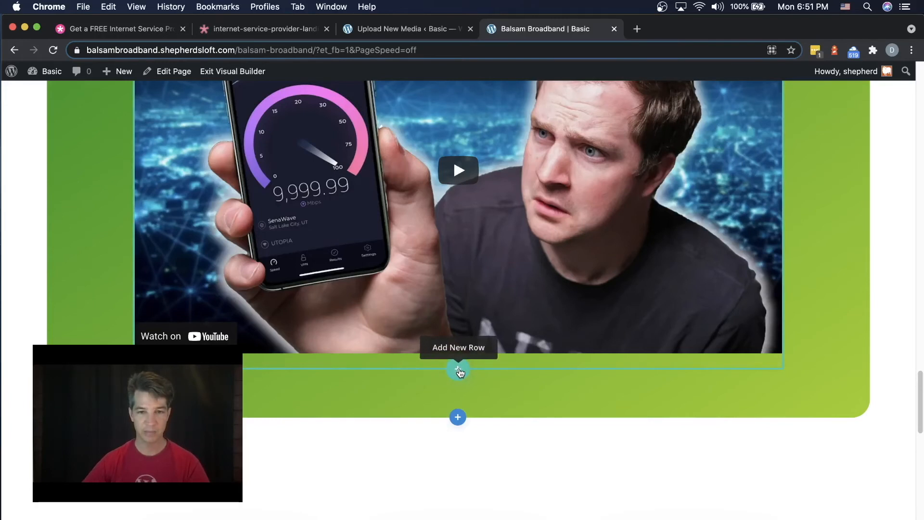
left_click(459, 371)
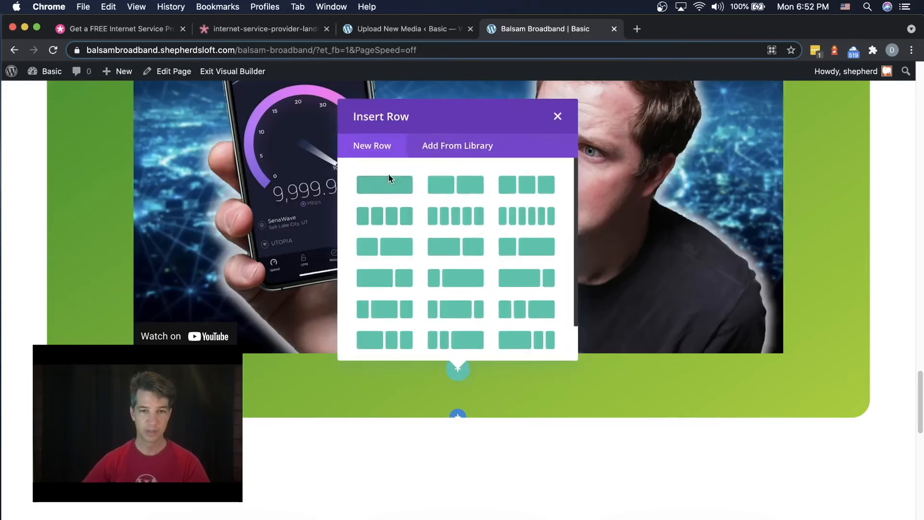
left_click(400, 187)
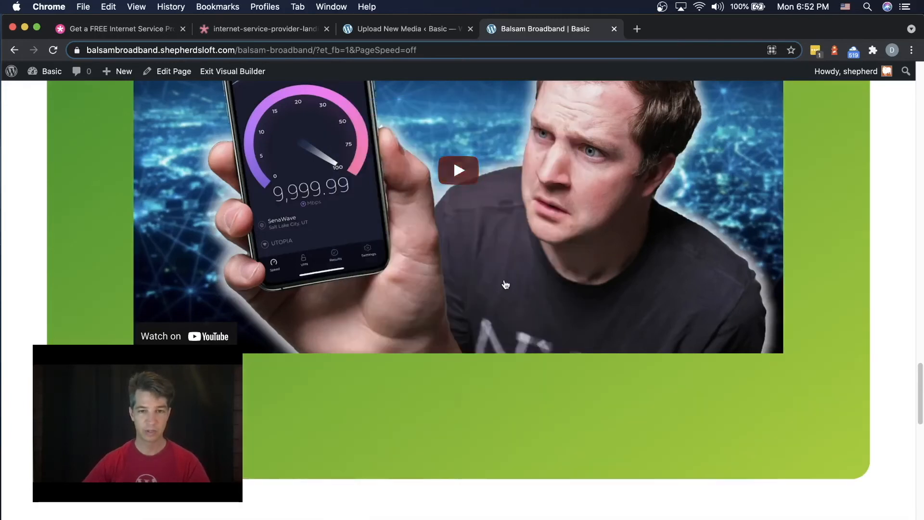
type("te")
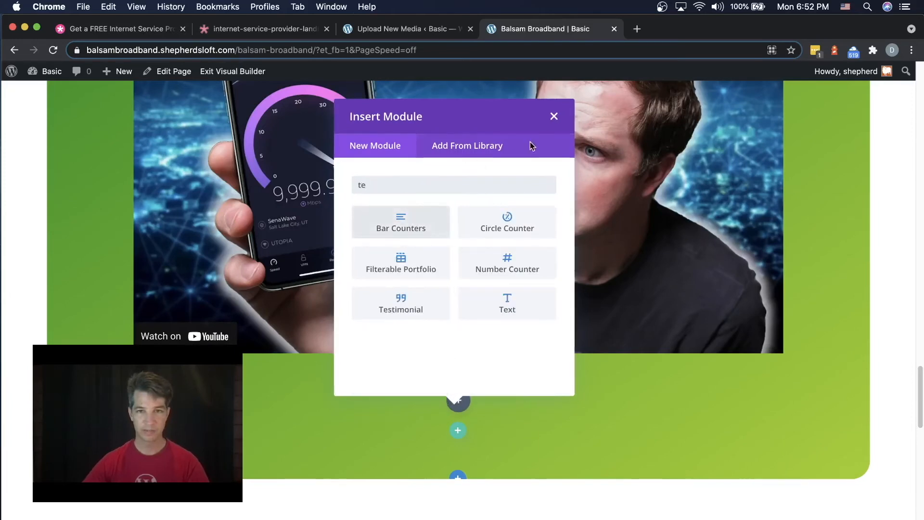
left_click(554, 116)
Step: Duplicate the "How to Get Balsam Mountain Updates?" heading, place the copy in the video section's new row, and move that row above the video
scroll(521, 333, "down", 1)
scroll(521, 333, "down", 15)
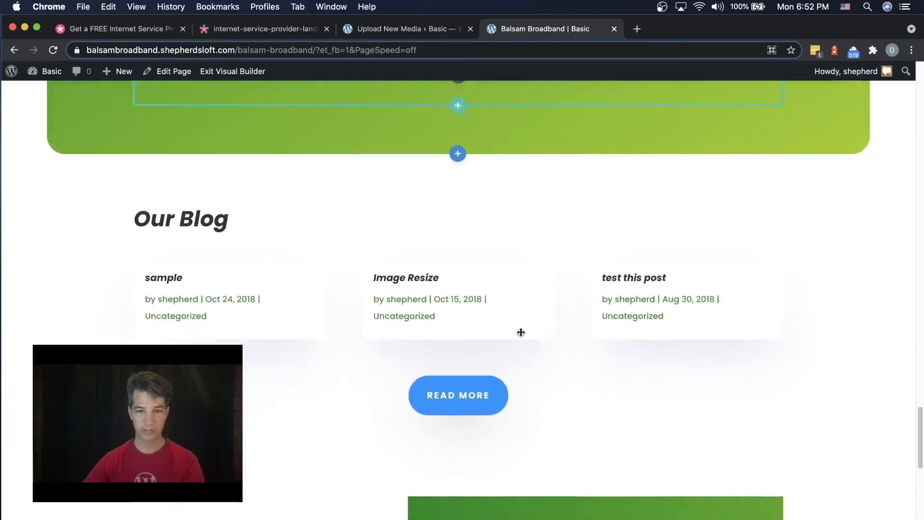
scroll(430, 378, "down", 3)
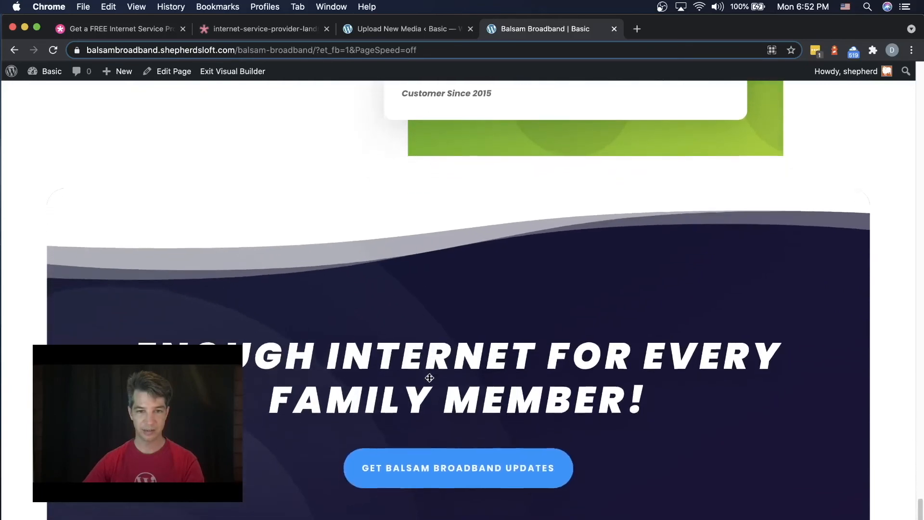
scroll(441, 354, "up", 18)
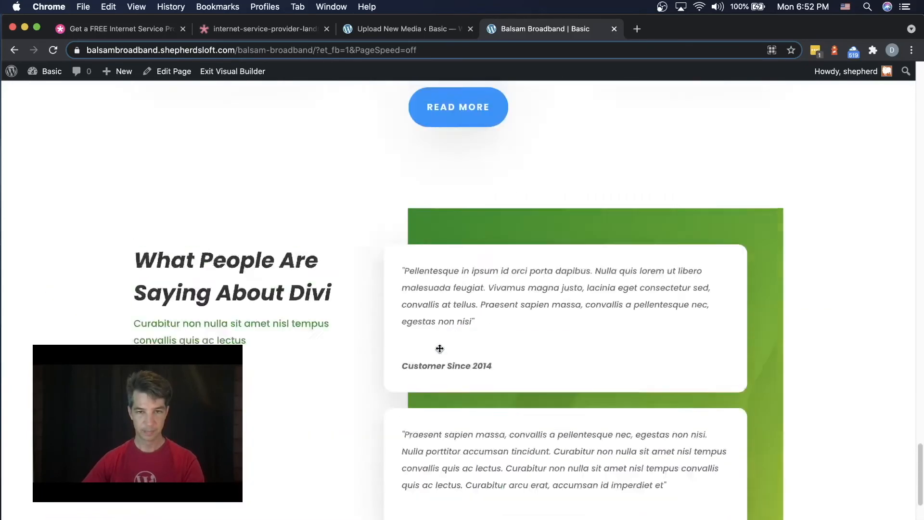
scroll(441, 352, "up", 10)
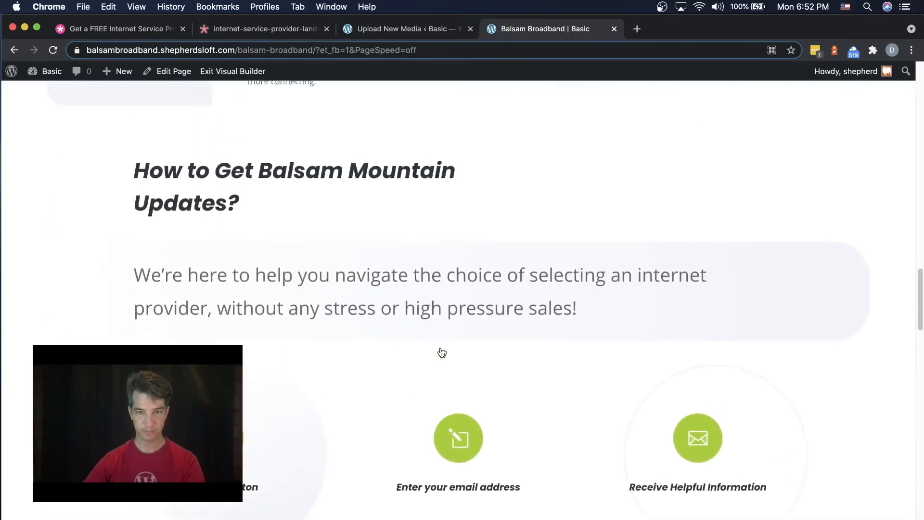
scroll(440, 349, "down", 1)
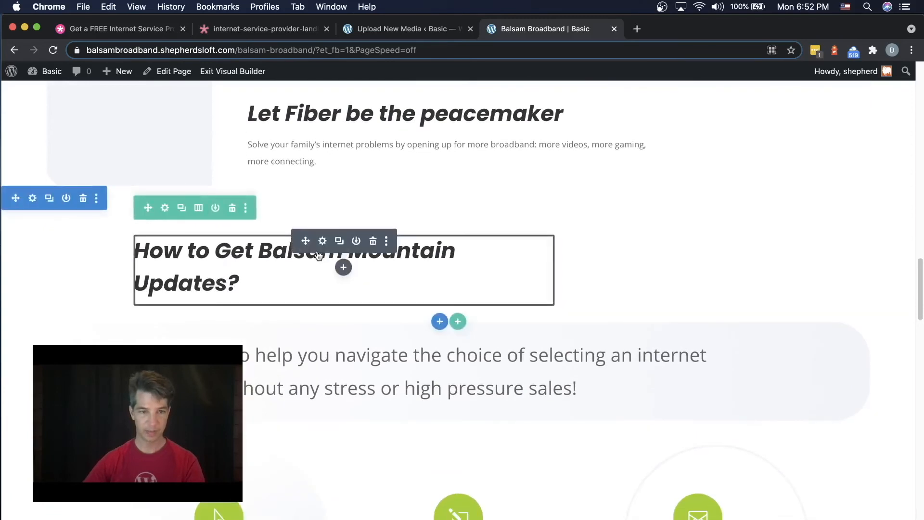
left_click(339, 242)
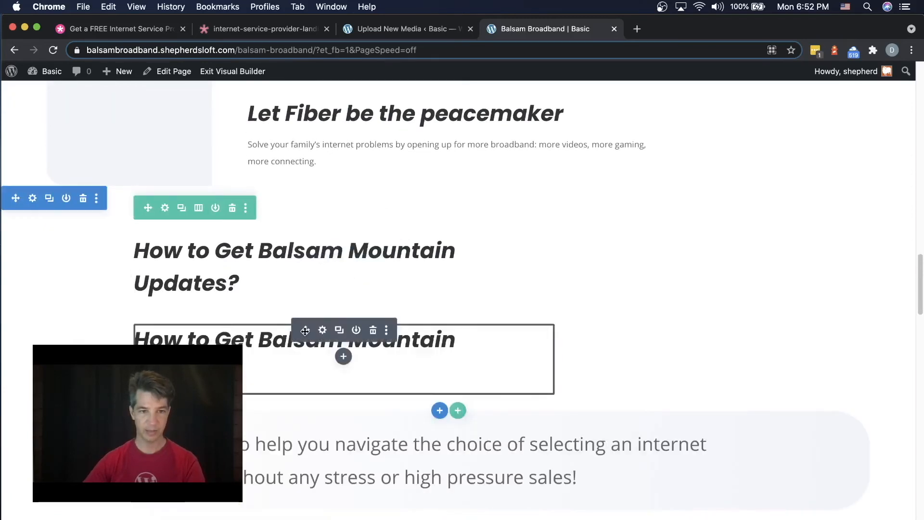
left_click_drag(305, 331, 348, 336)
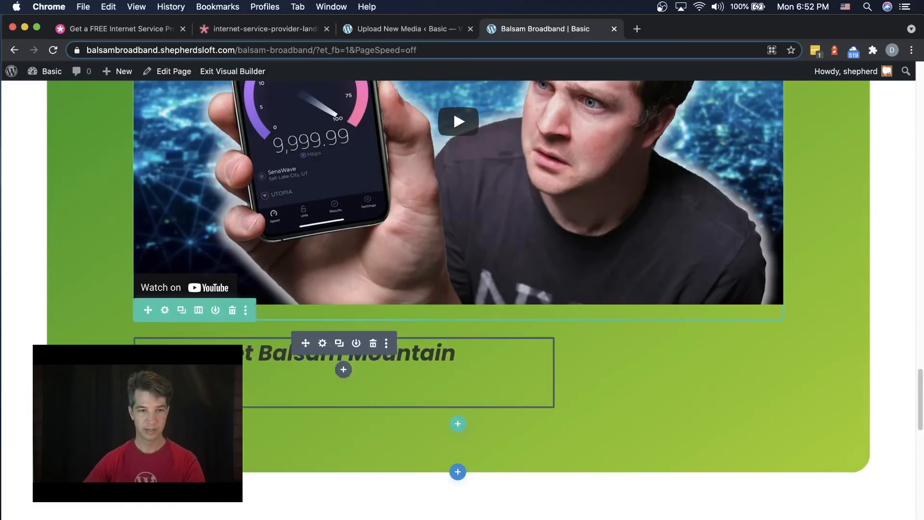
scroll(149, 308, "up", 5)
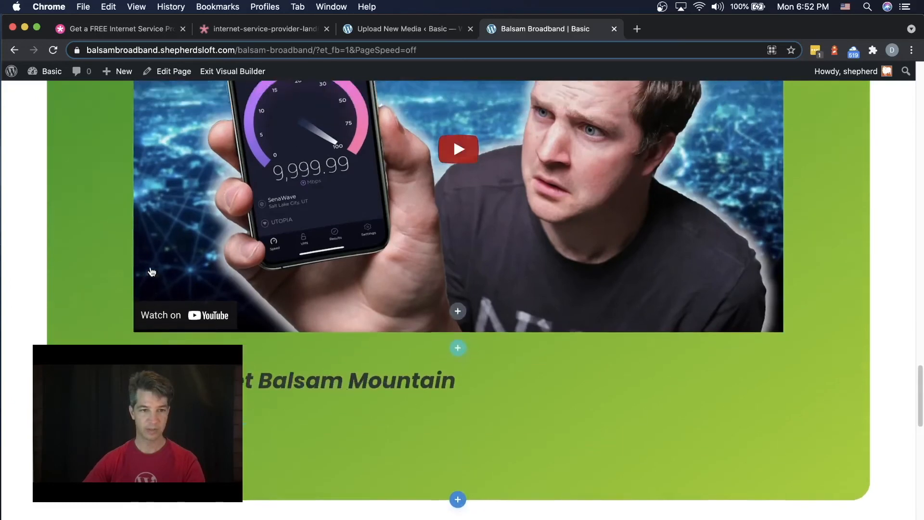
scroll(154, 255, "up", 3)
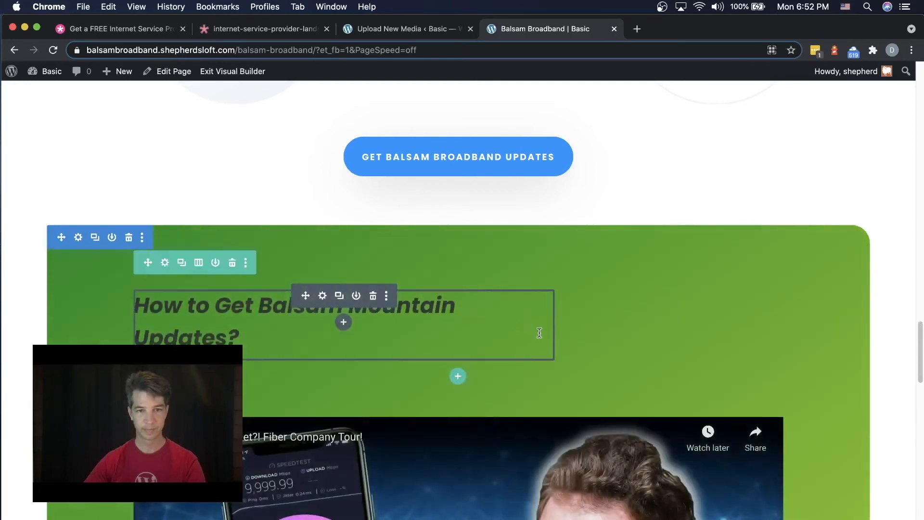
Step: Set the text color of the heading above the video to Light and save the text settings
left_click(322, 296)
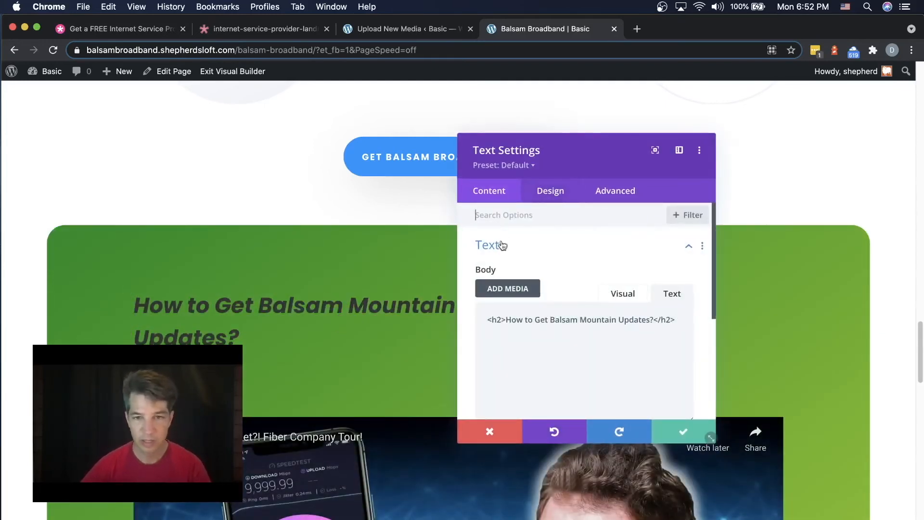
left_click(551, 193)
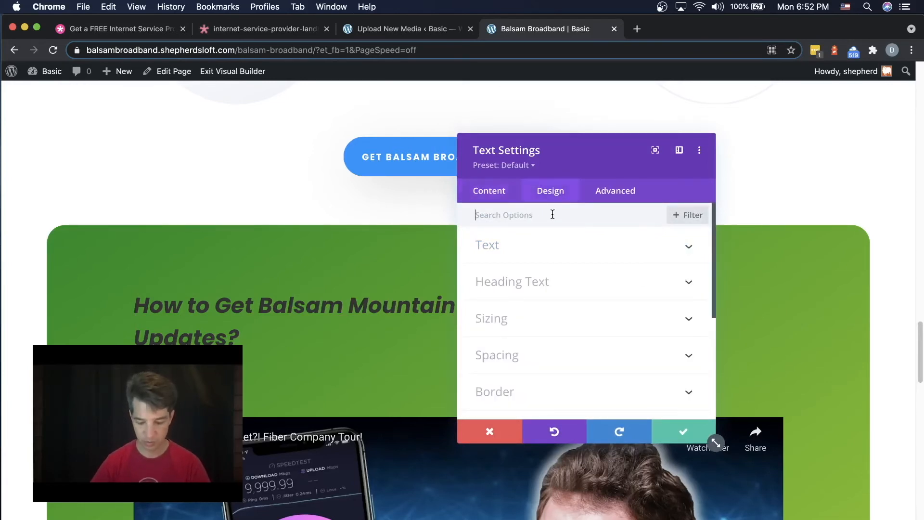
left_click(553, 214)
type("light")
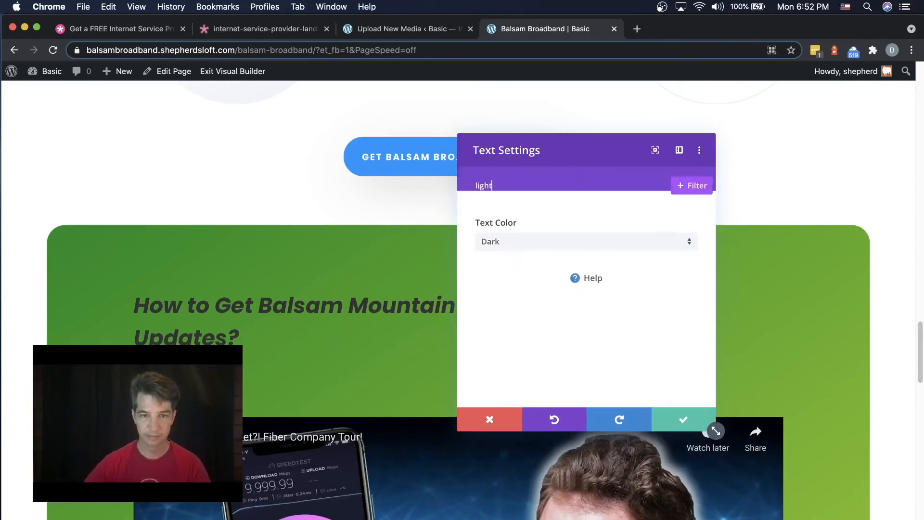
left_click(565, 233)
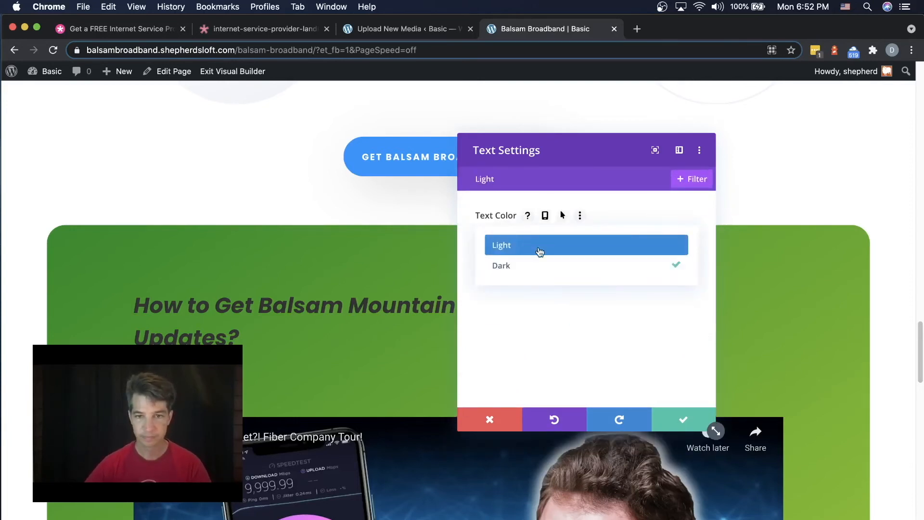
left_click(541, 249)
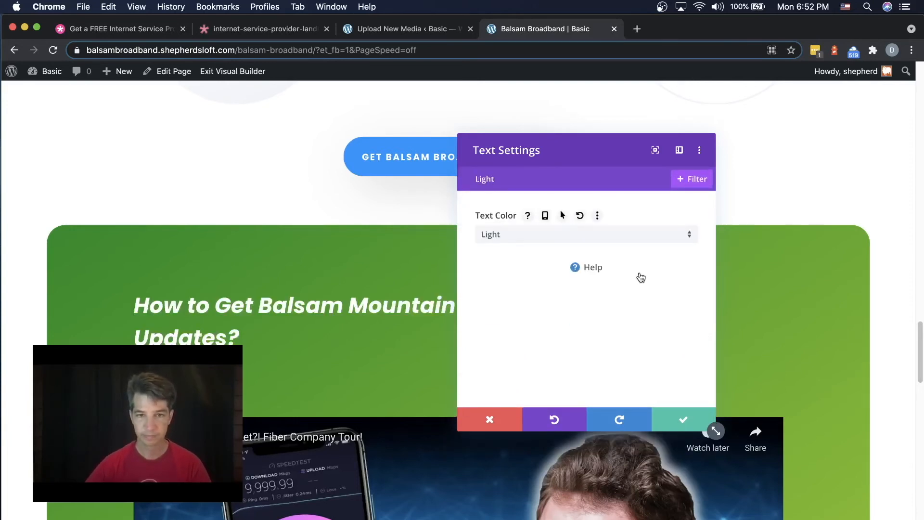
left_click(686, 420)
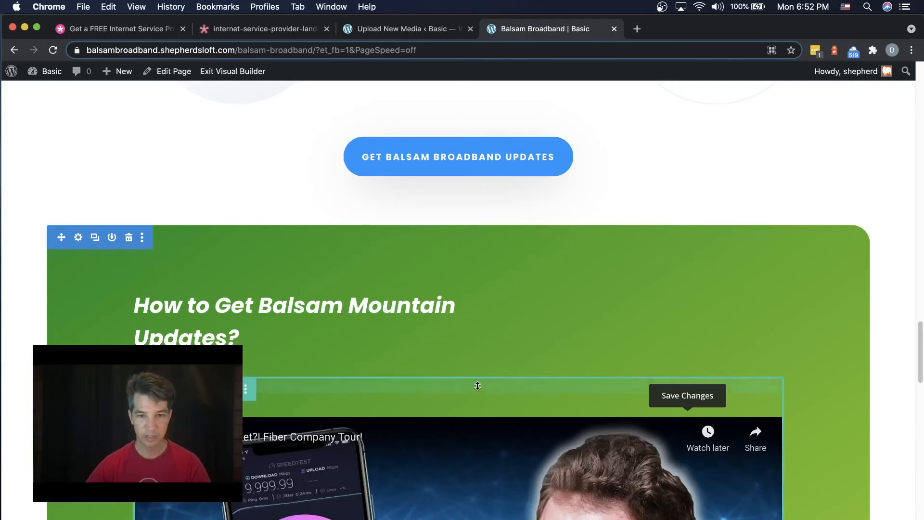
Step: Tighten the space between the heading and the video, and reduce the green section's top padding
left_click_drag(478, 386, 476, 353)
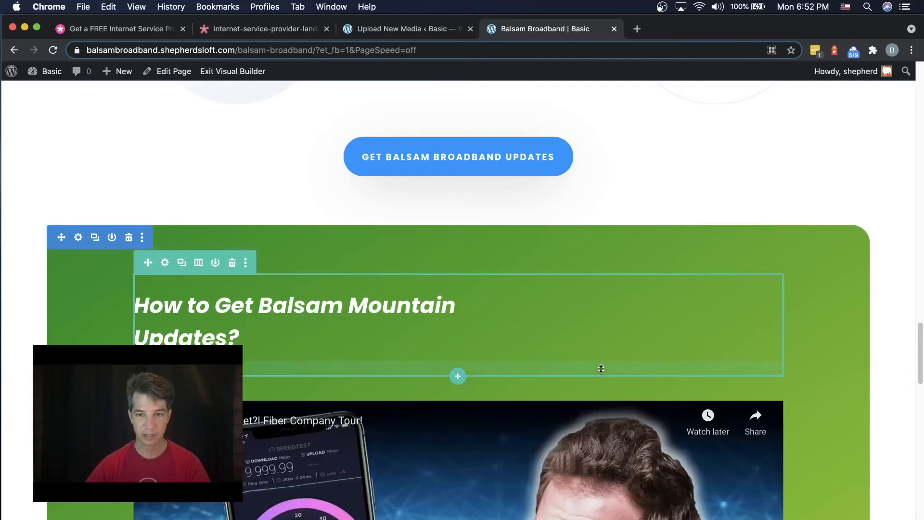
left_click_drag(597, 352, 592, 322)
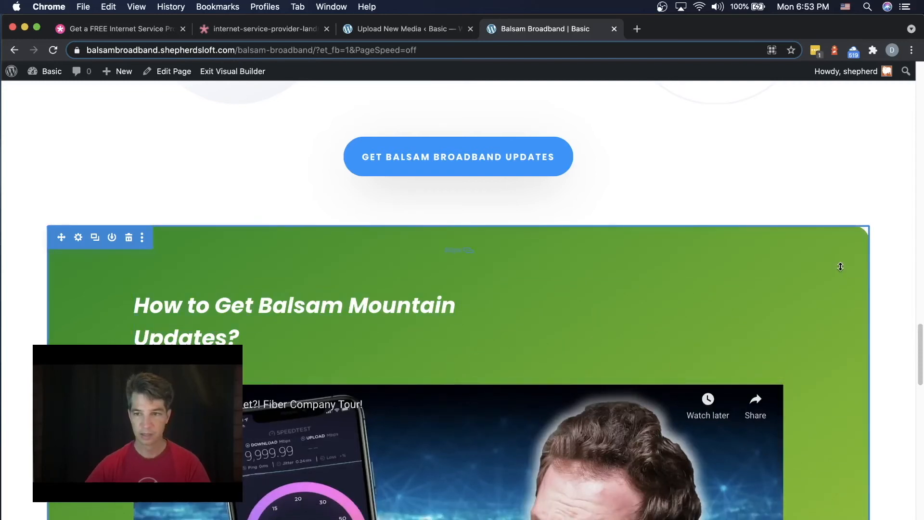
left_click_drag(821, 252, 819, 210)
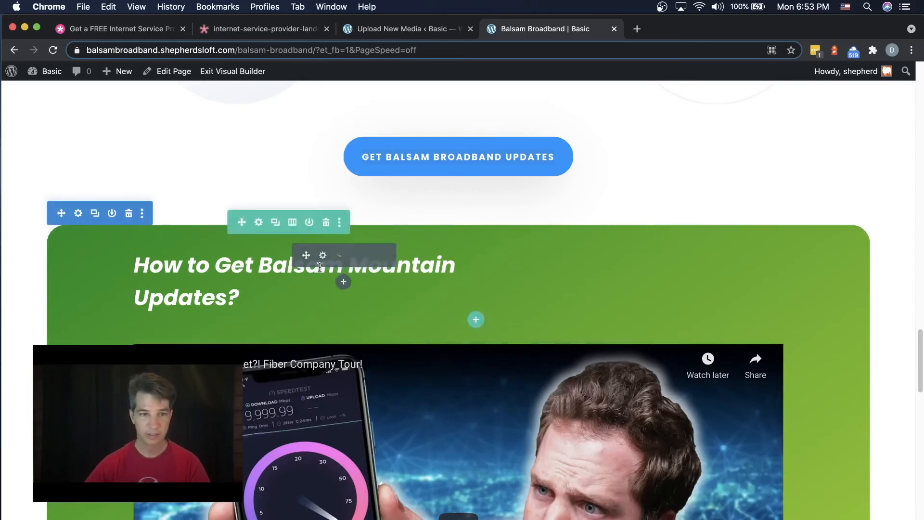
Step: Change the heading text above the video to "Learn more about Fiber Optics for Broadband Internet" and save the text settings
left_click(322, 254)
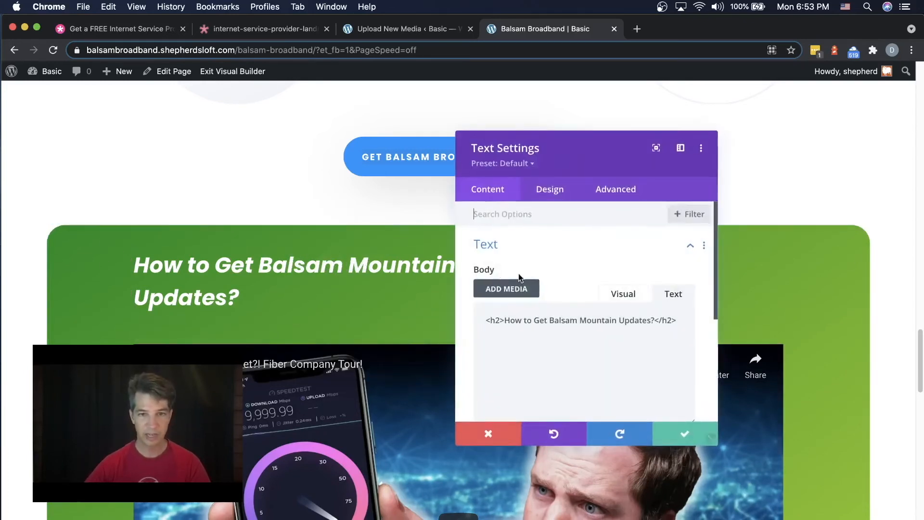
triple_click(557, 321)
left_click_drag(506, 320, 640, 313)
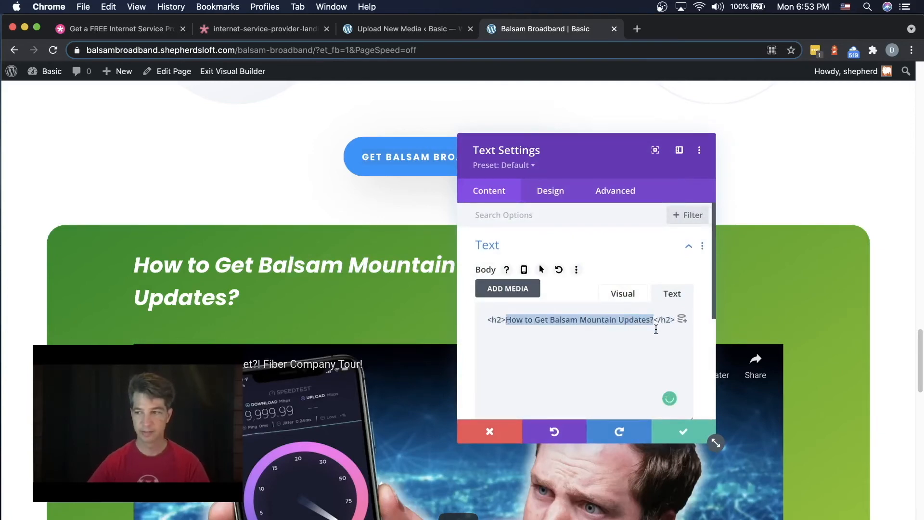
type("Learn")
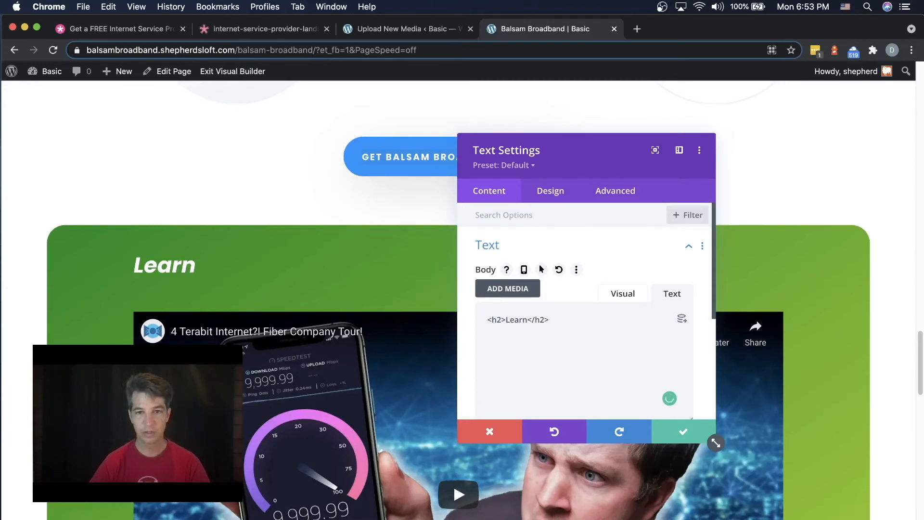
type("more")
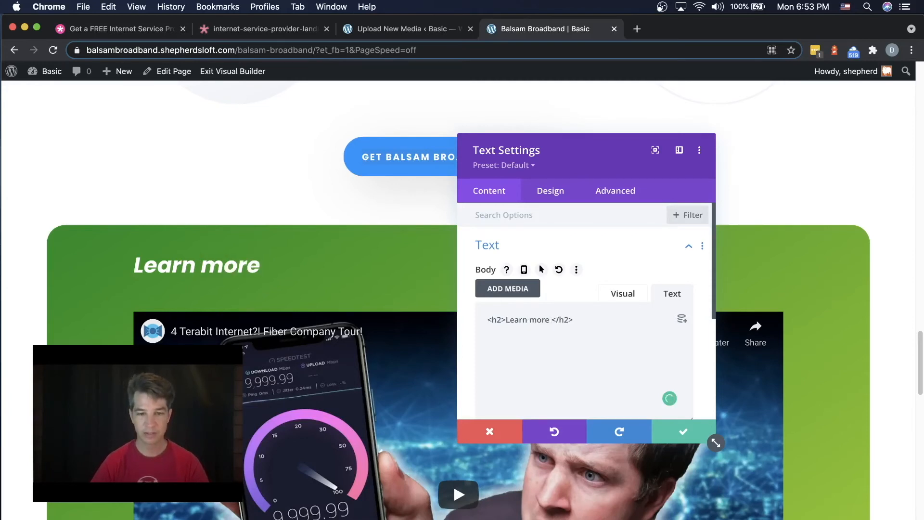
type(" Fi")
type("ber ")
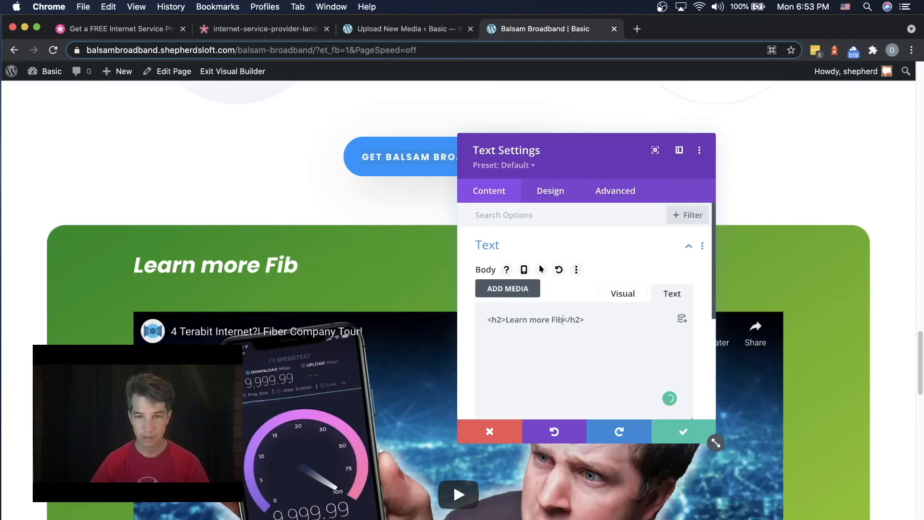
type("Optice")
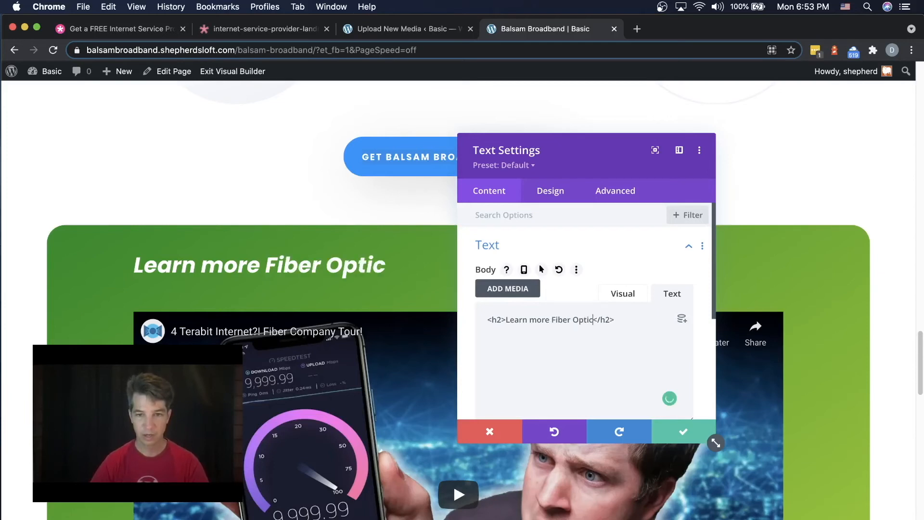
type(" for ")
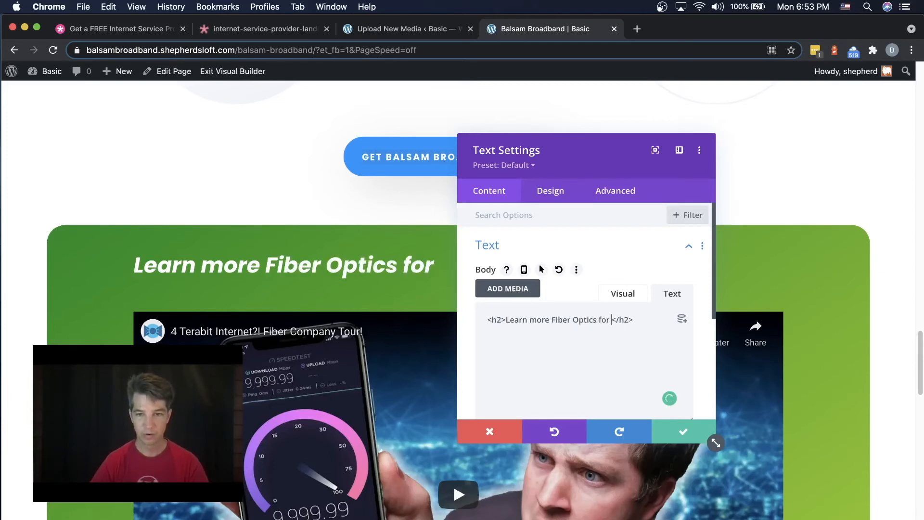
type("Br")
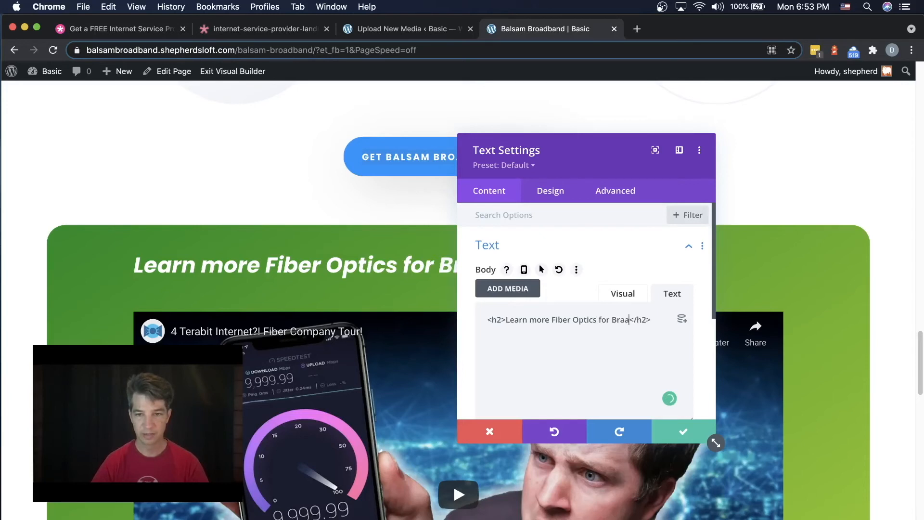
type("aoadband Inter")
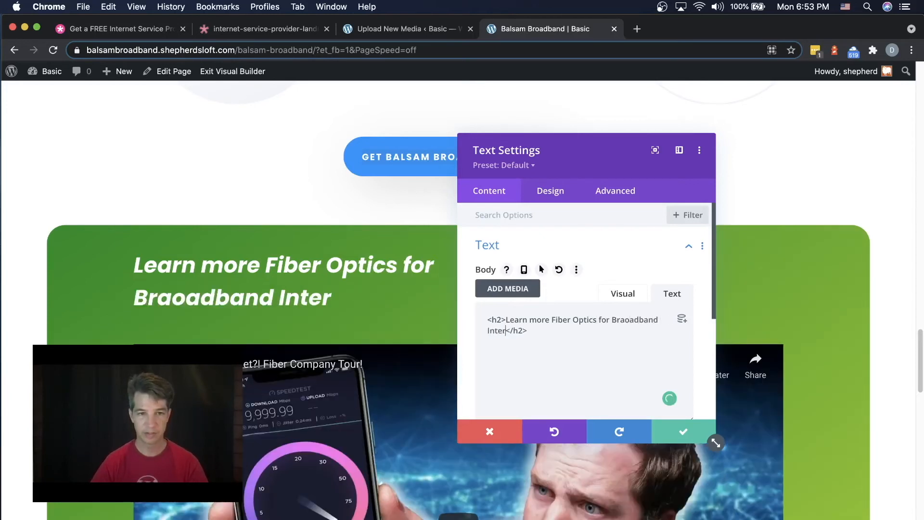
type("net")
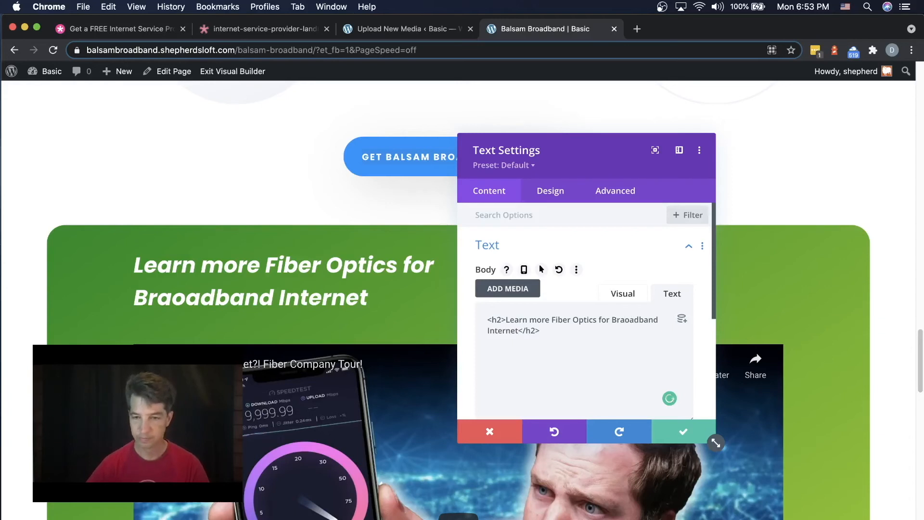
key("BackSpace")
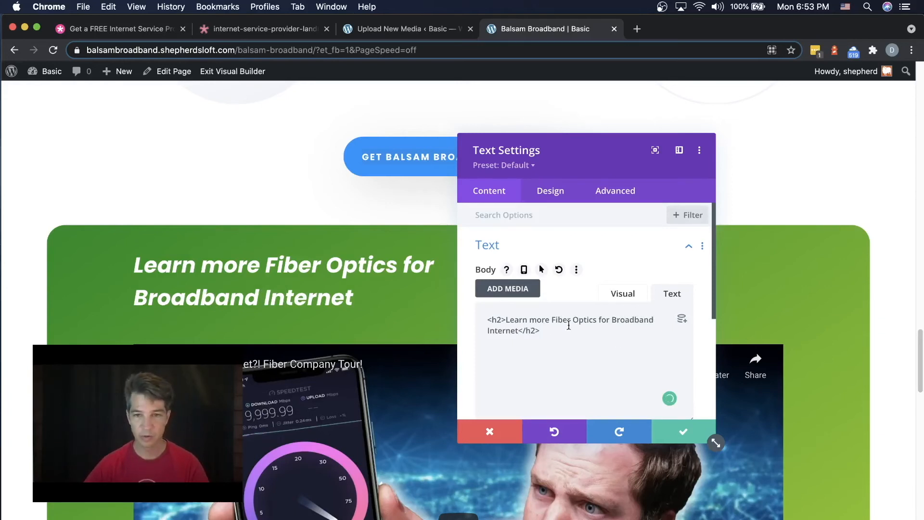
type("about")
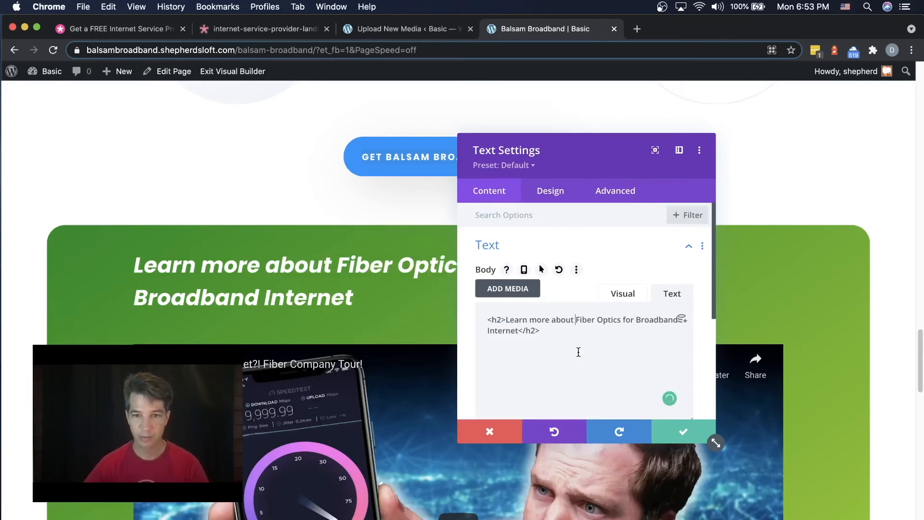
left_click(683, 432)
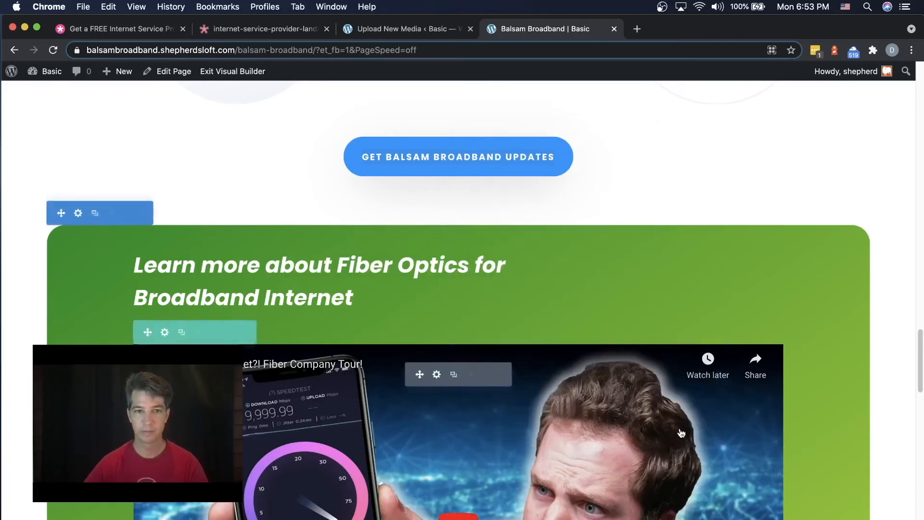
Step: Disable the "What People Are Saying About Divi" testimonial section on phone, tablet and desktop
scroll(837, 411, "down", 15)
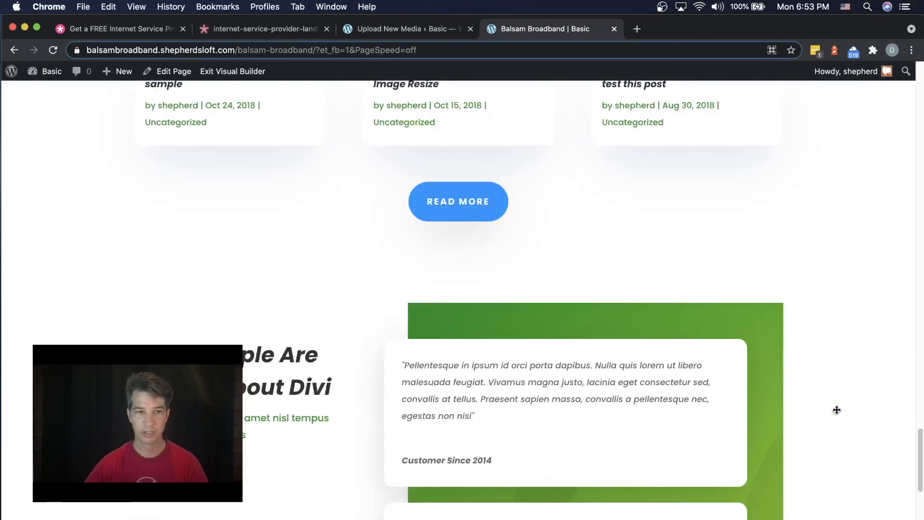
scroll(838, 410, "up", 5)
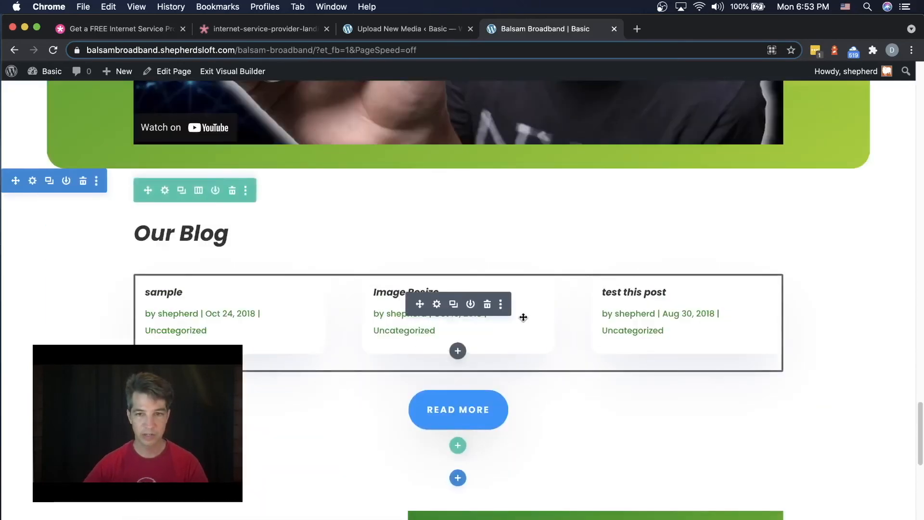
scroll(624, 352, "down", 7)
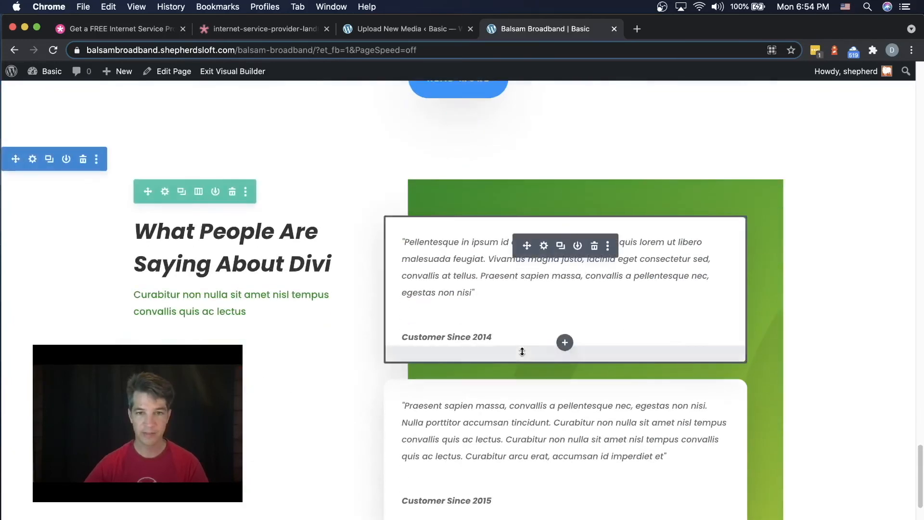
scroll(477, 347, "up", 3)
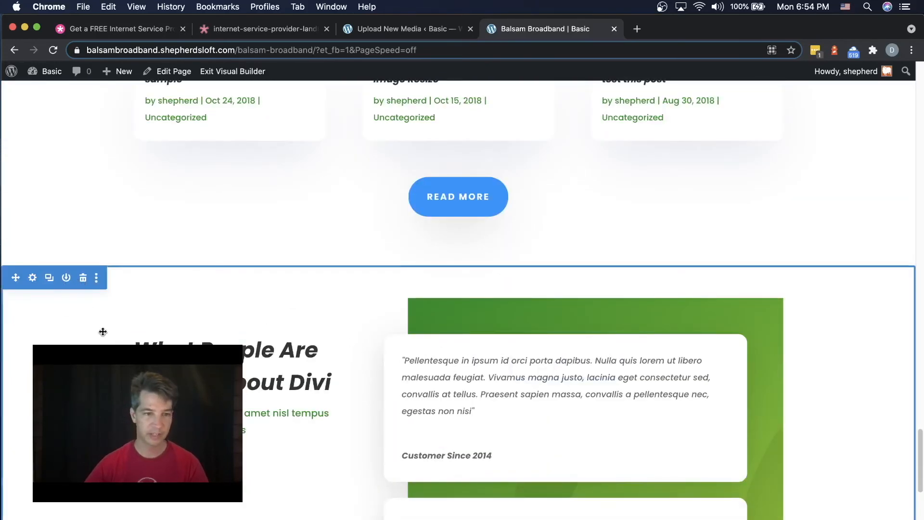
scroll(104, 336, "down", 6)
scroll(102, 332, "up", 5)
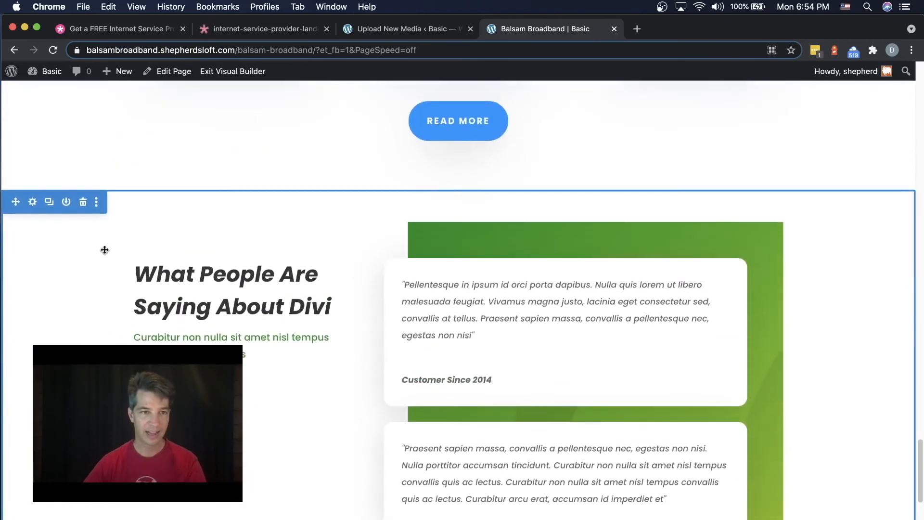
left_click(97, 203)
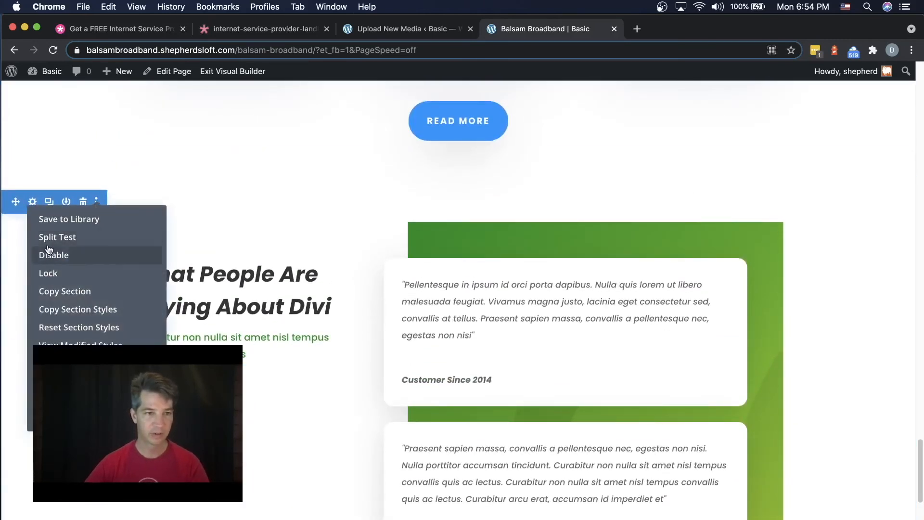
mouse_move(48, 260)
left_click(96, 255)
left_click(150, 256)
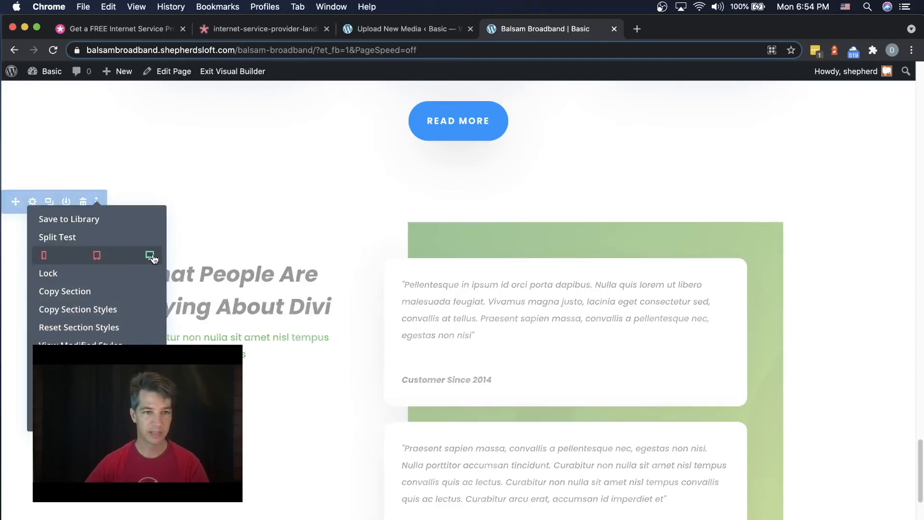
left_click(96, 201)
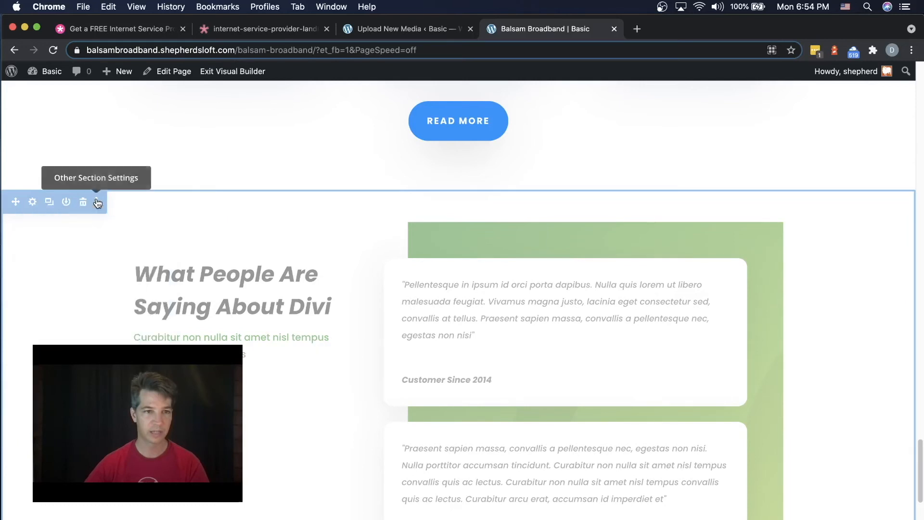
Step: Replace the blog section's "Read More" button with the "Get Balsam Broadband Updates" button saved in the library
scroll(610, 289, "up", 7)
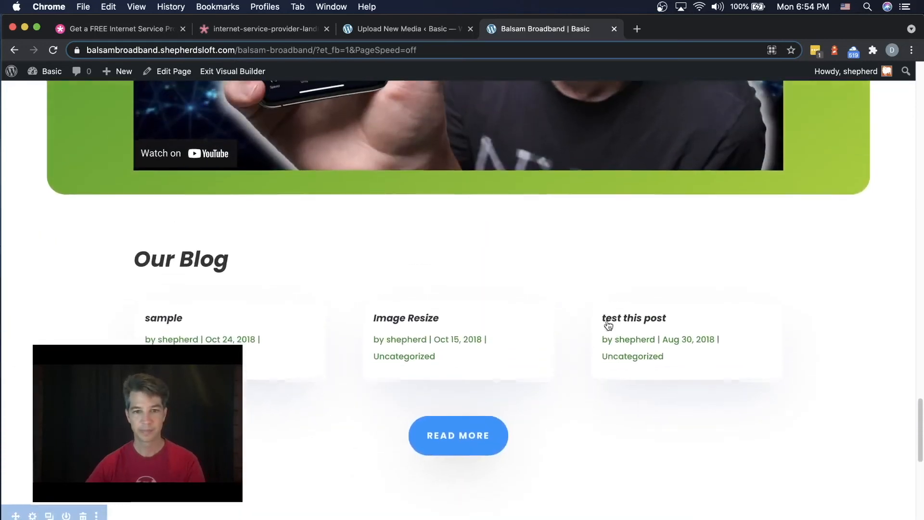
scroll(474, 435, "down", 2)
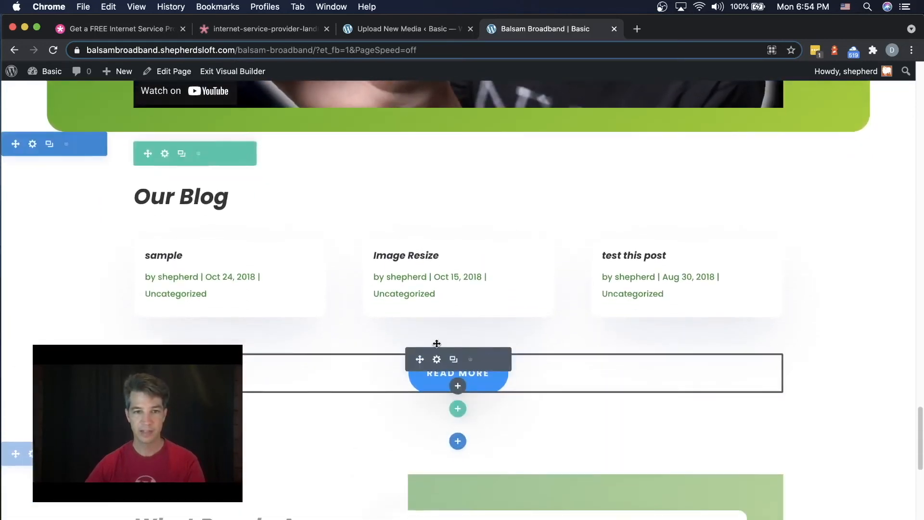
left_click(459, 387)
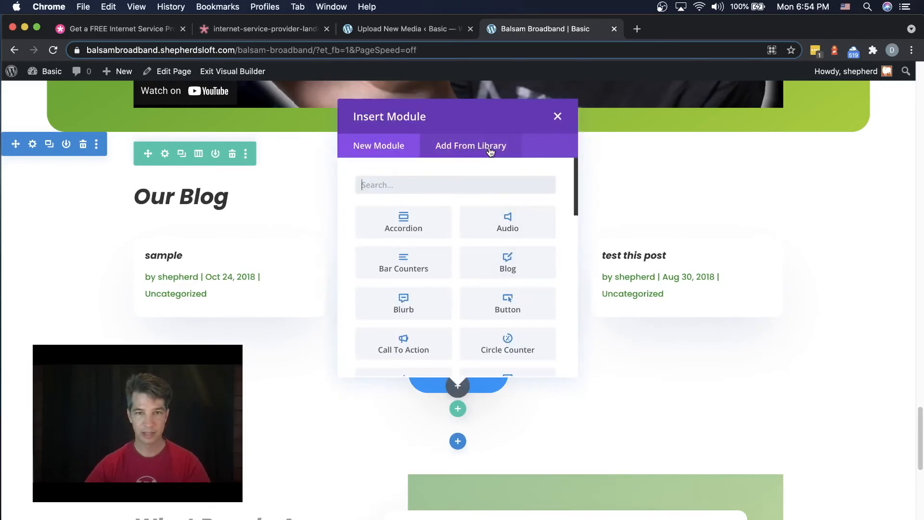
left_click(490, 150)
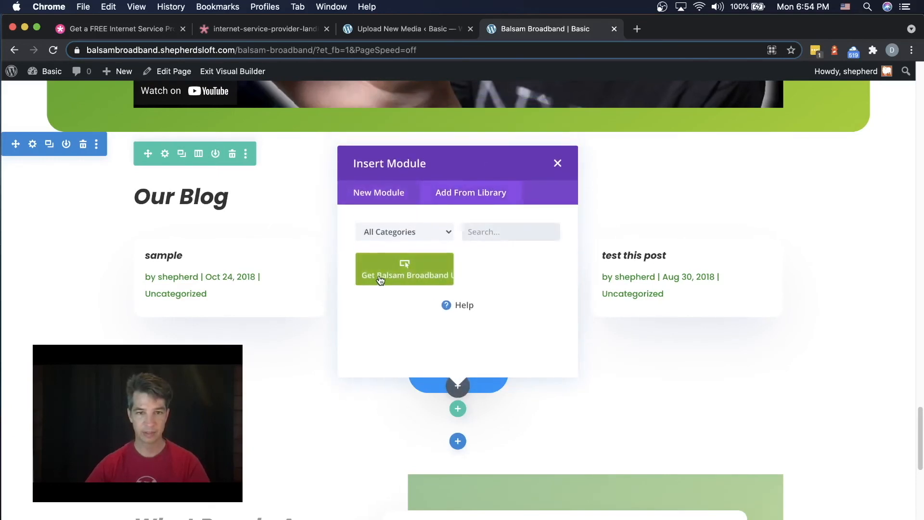
left_click(380, 277)
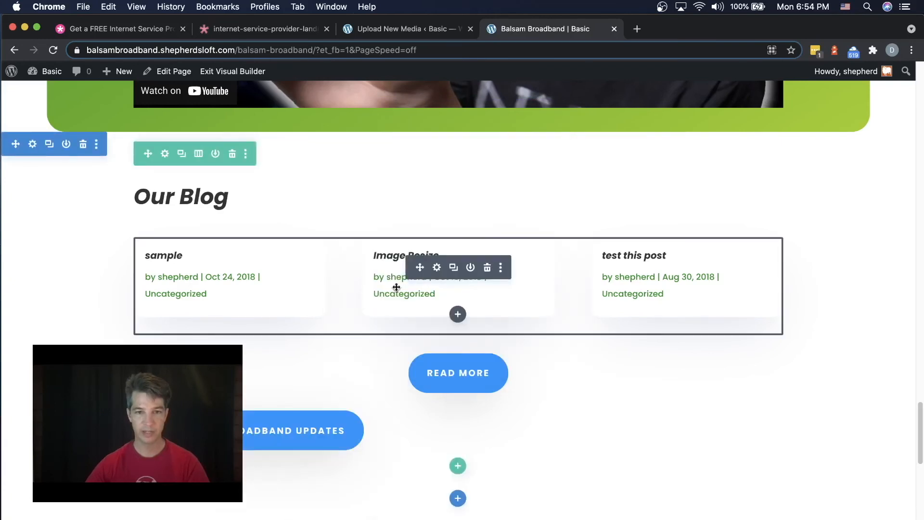
mouse_move(465, 372)
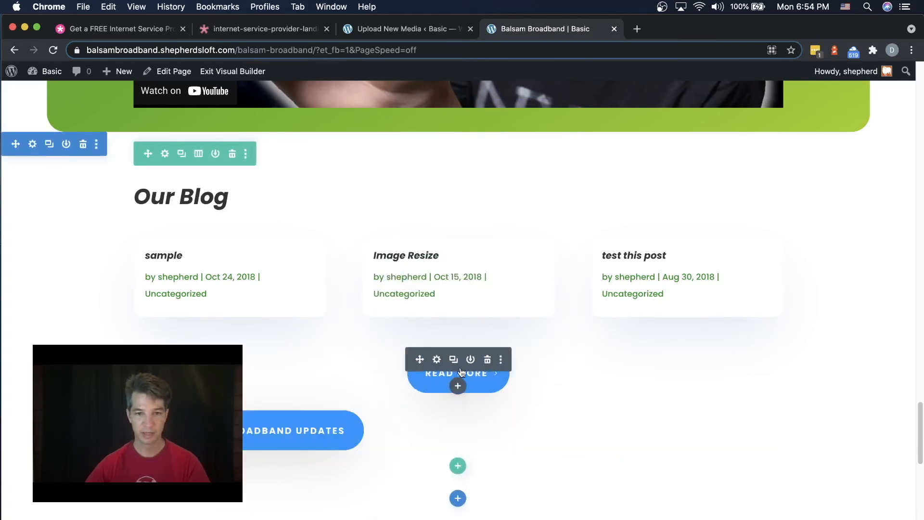
left_click(487, 360)
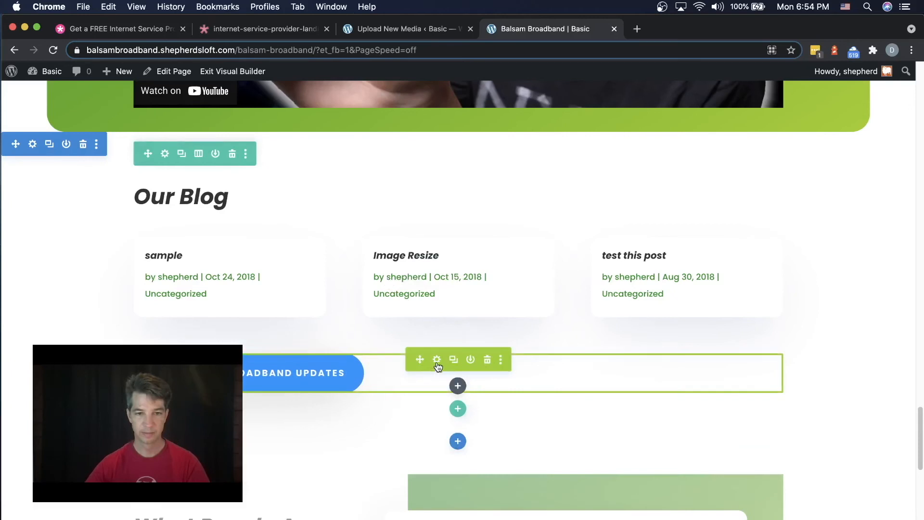
Step: Center-align the "Get Balsam Broadband Updates" button in the blog section and save its settings
left_click(439, 361)
left_click(551, 191)
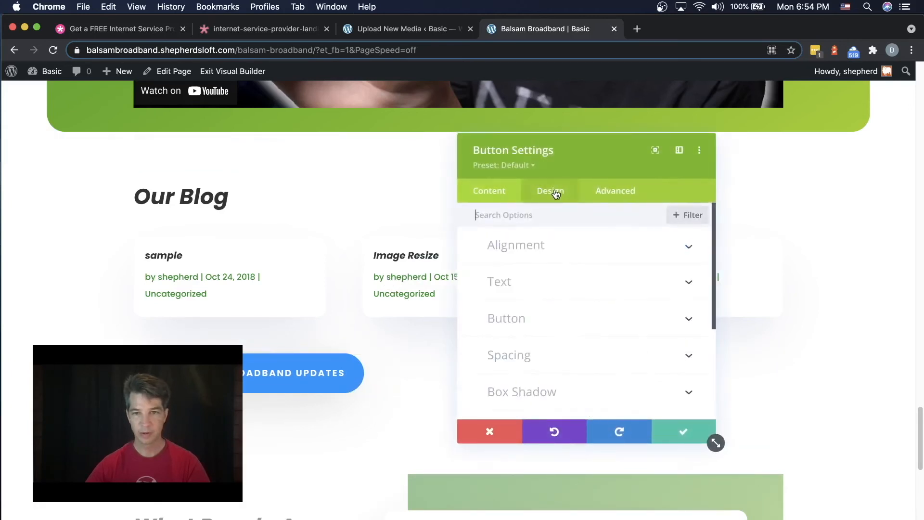
left_click(554, 255)
left_click(590, 289)
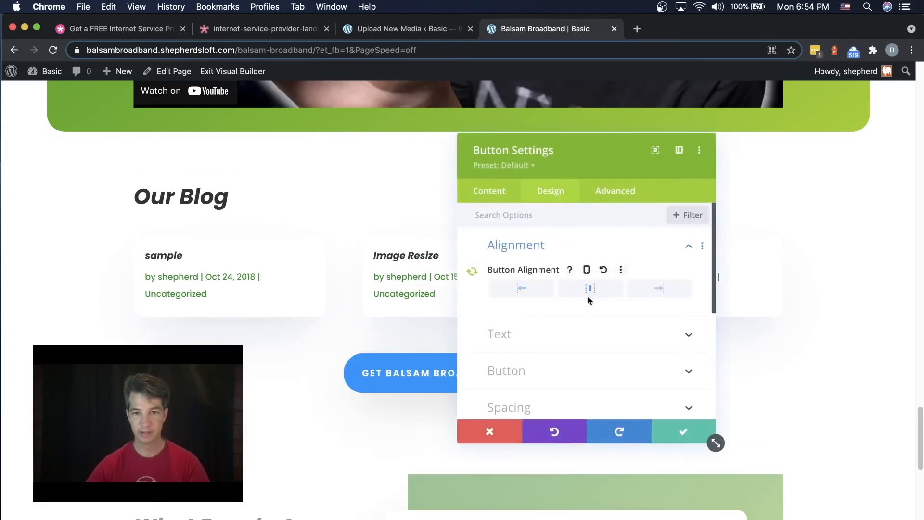
left_click(693, 436)
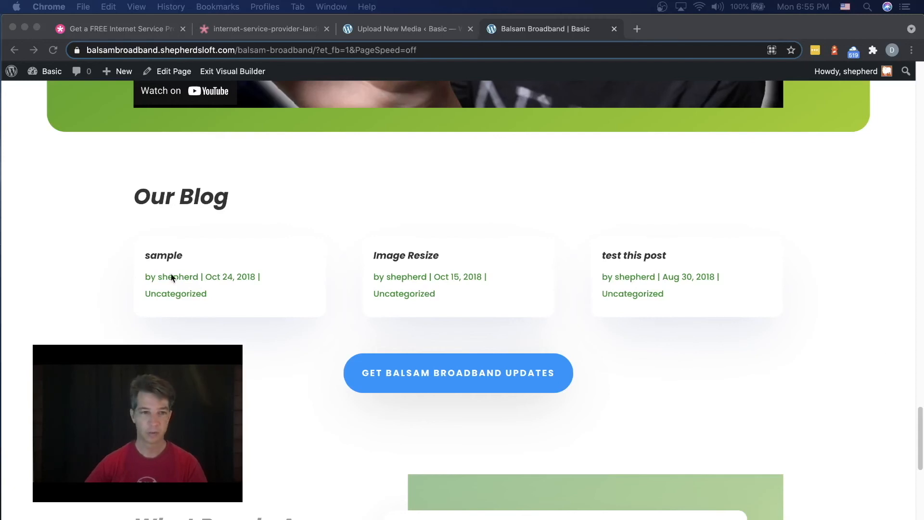
Step: Delete the blog posts module beneath the "Our Blog" heading
left_click(74, 261)
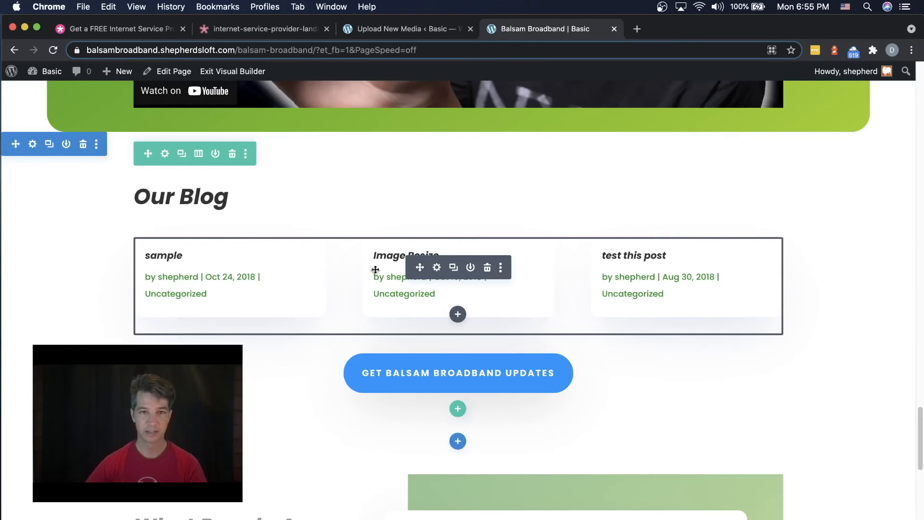
left_click(437, 268)
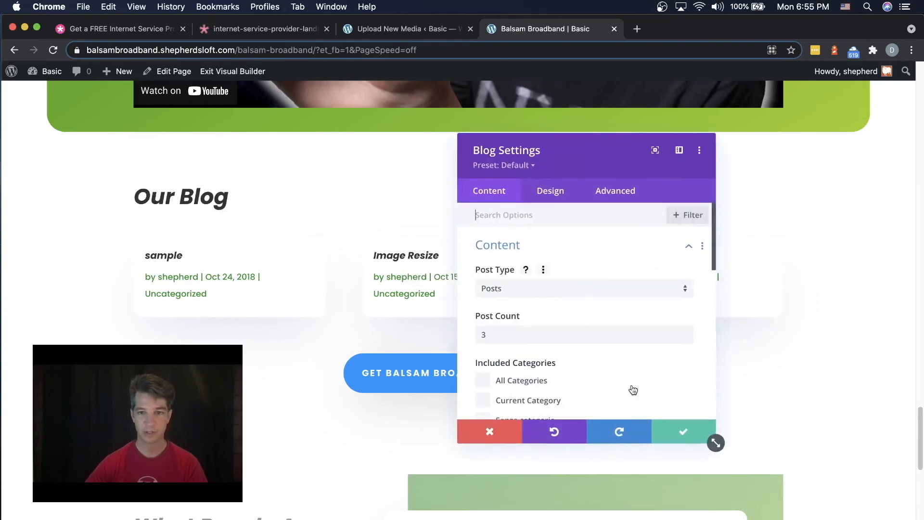
left_click(493, 433)
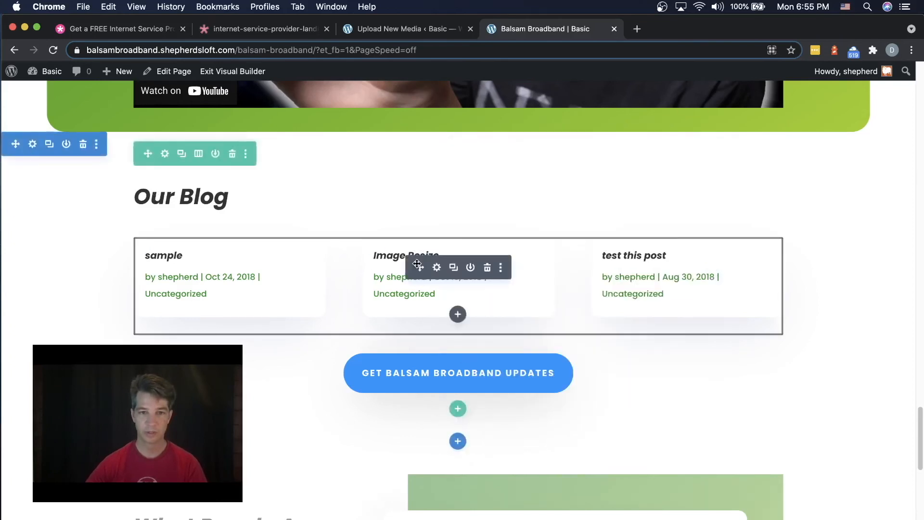
left_click(487, 269)
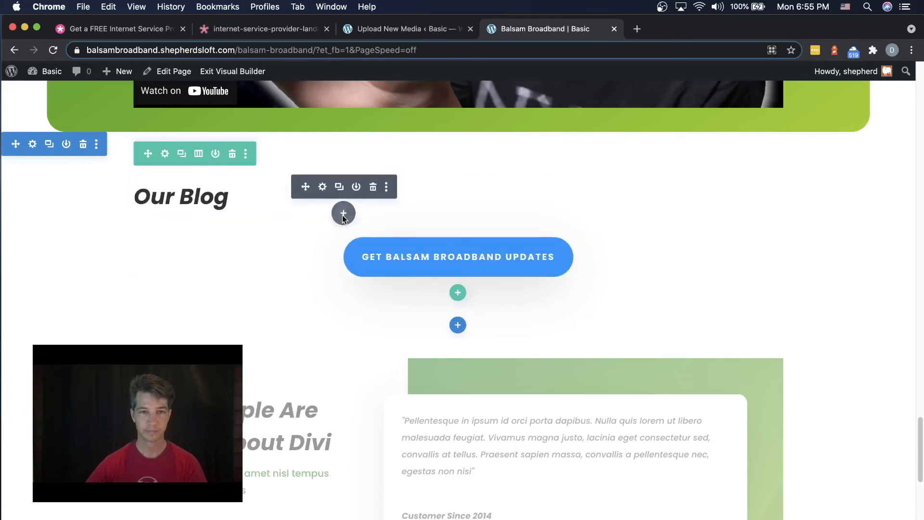
Step: Insert a four-column row beneath the "Get Balsam Broadband Updates" button in the "Our Blog" section
left_click(343, 216)
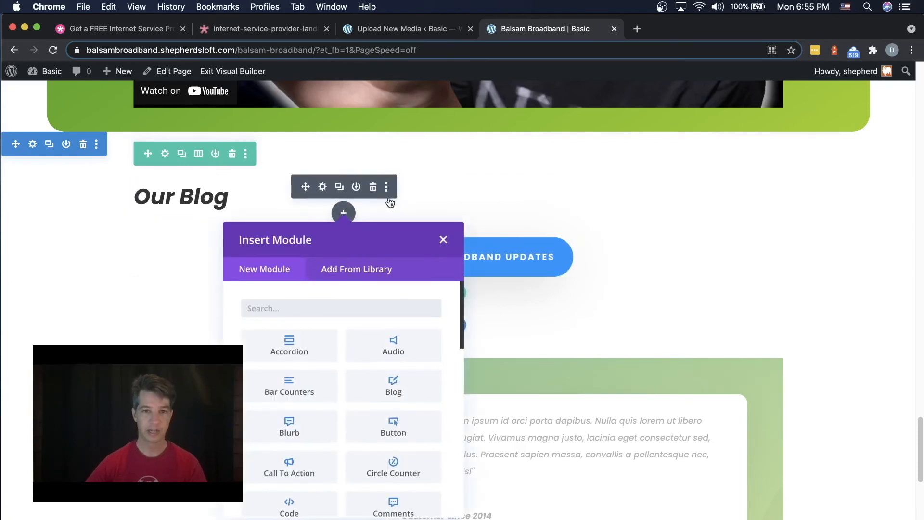
left_click(443, 240)
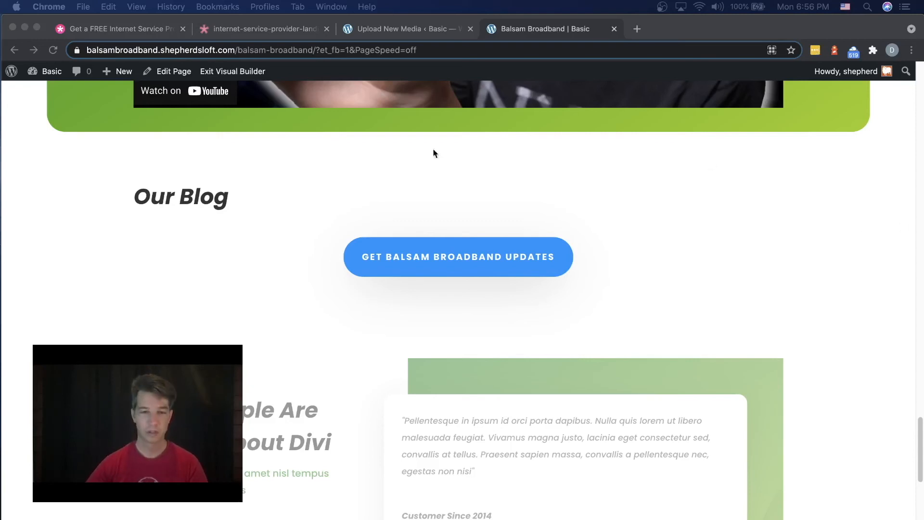
left_click(440, 211)
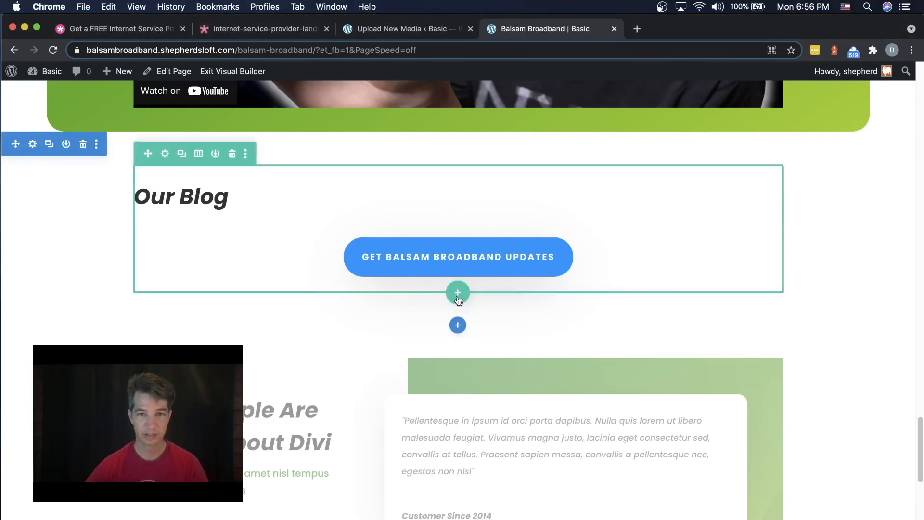
left_click(458, 294)
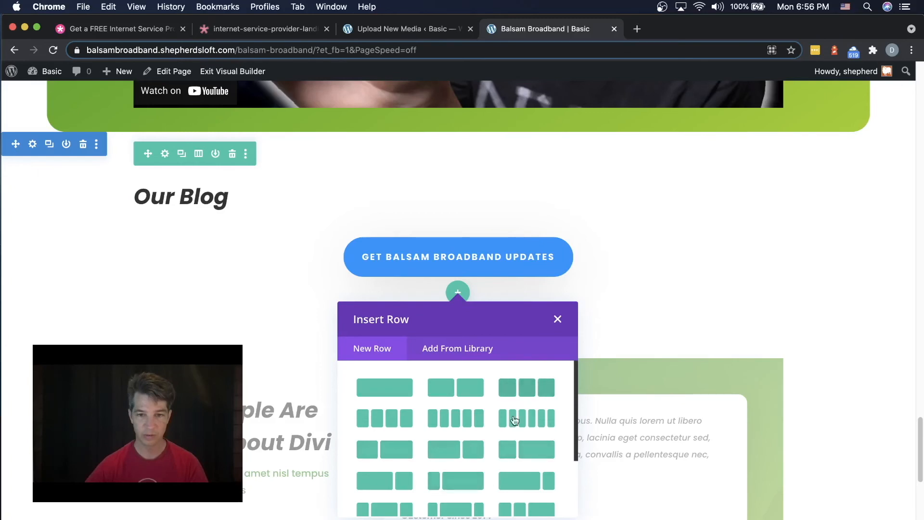
left_click(382, 420)
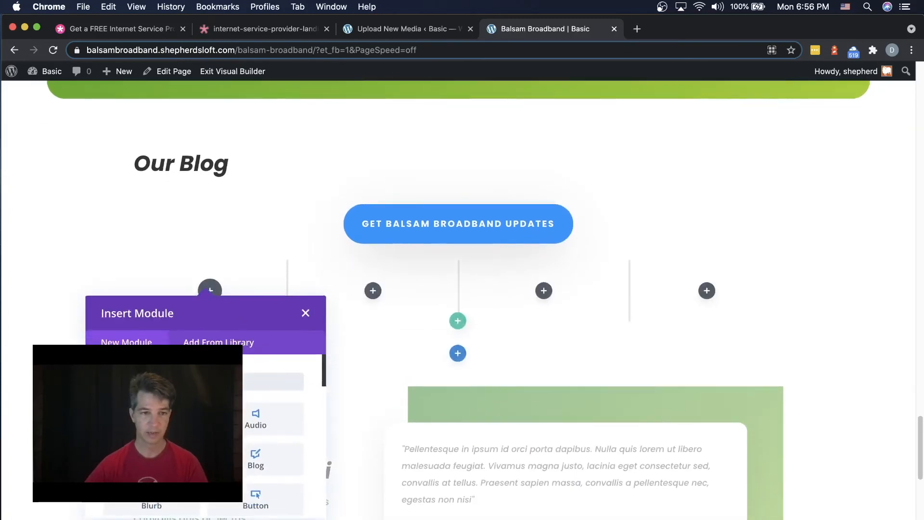
type("text")
key("Return")
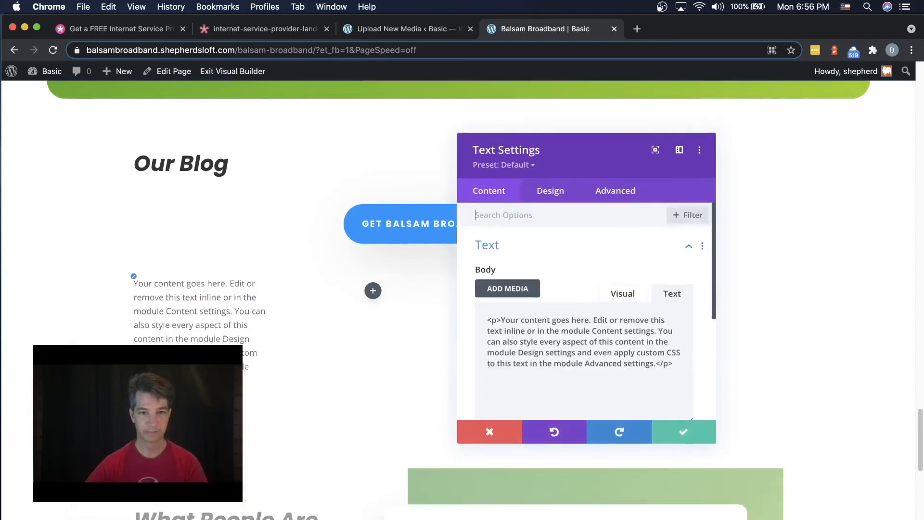
left_click(524, 345)
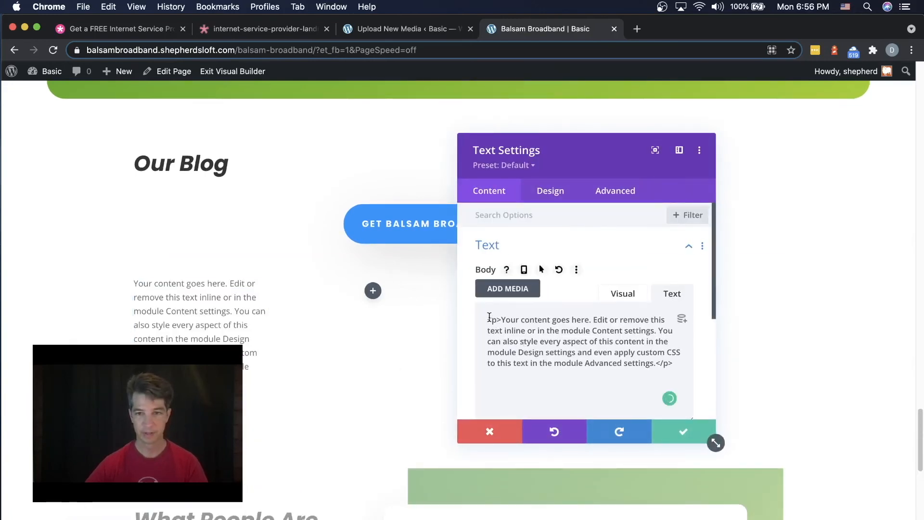
left_click(489, 429)
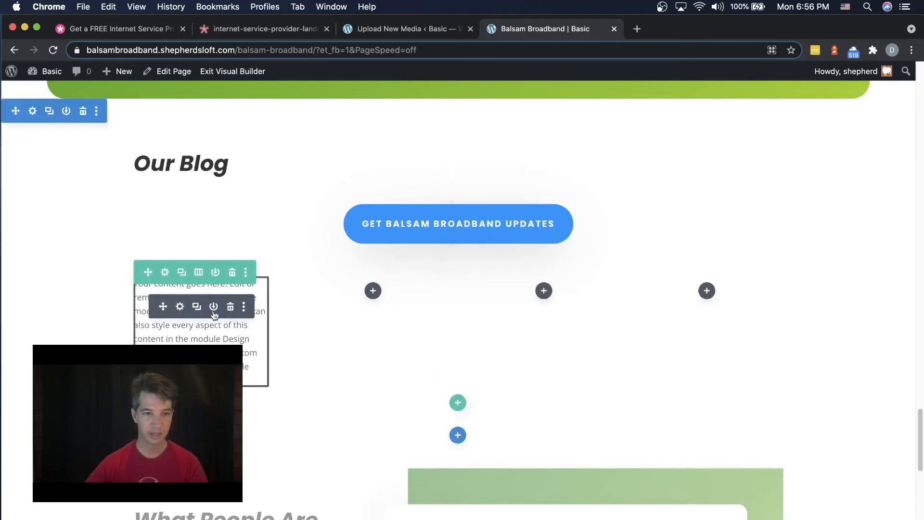
left_click(231, 308)
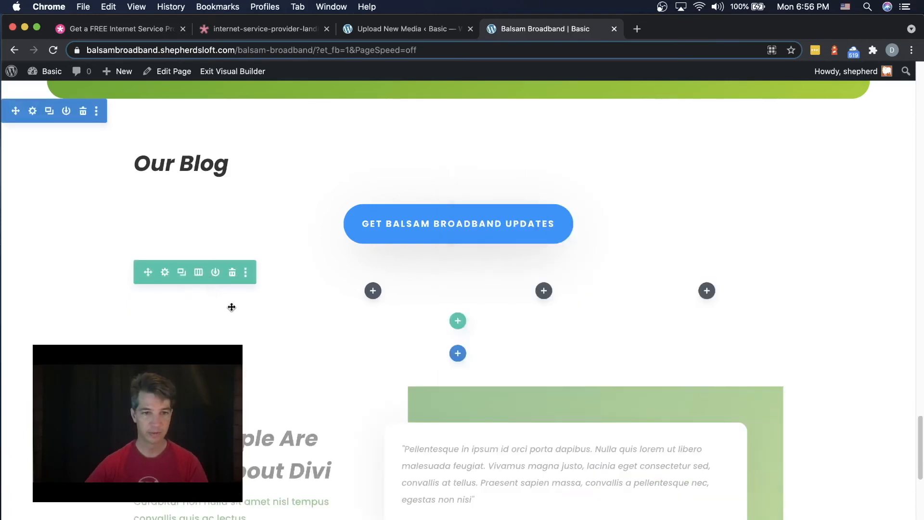
Step: Add a Button module to the first column of the four-column row and label it "Fixed Broadband Deployment"
left_click(210, 291)
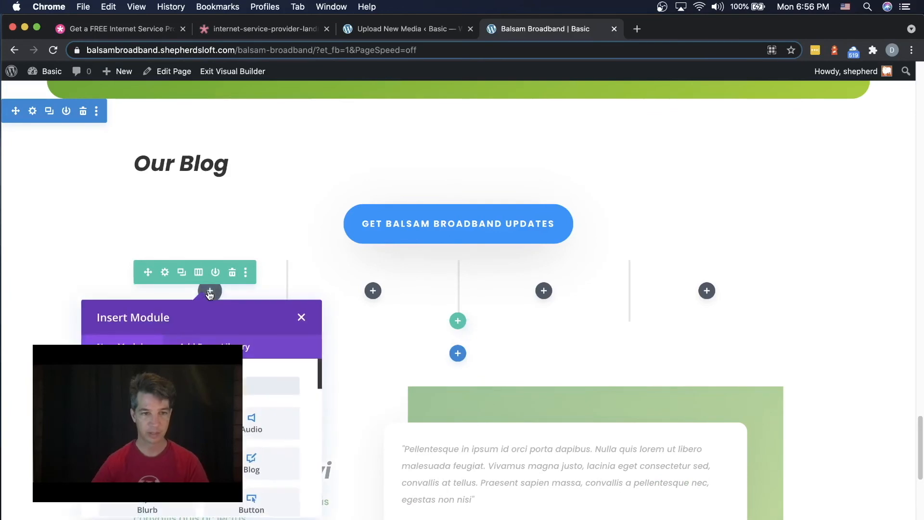
type("blu")
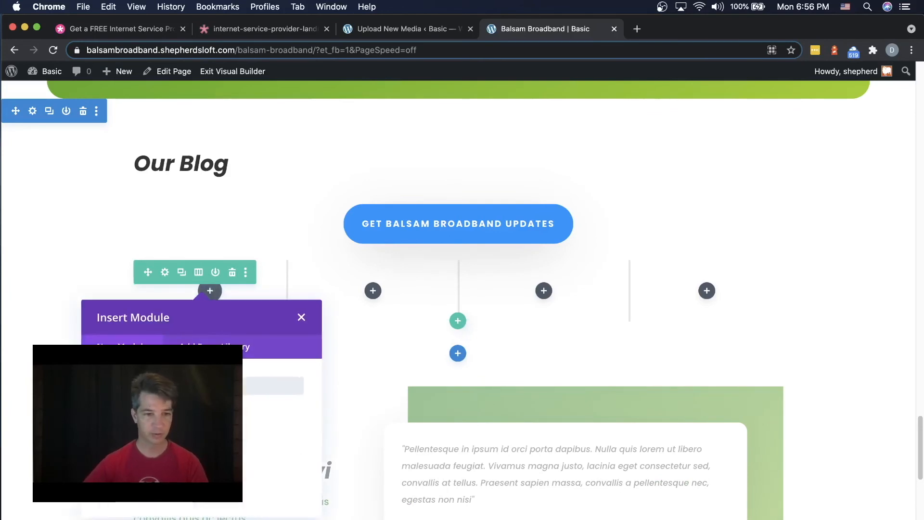
key("Return")
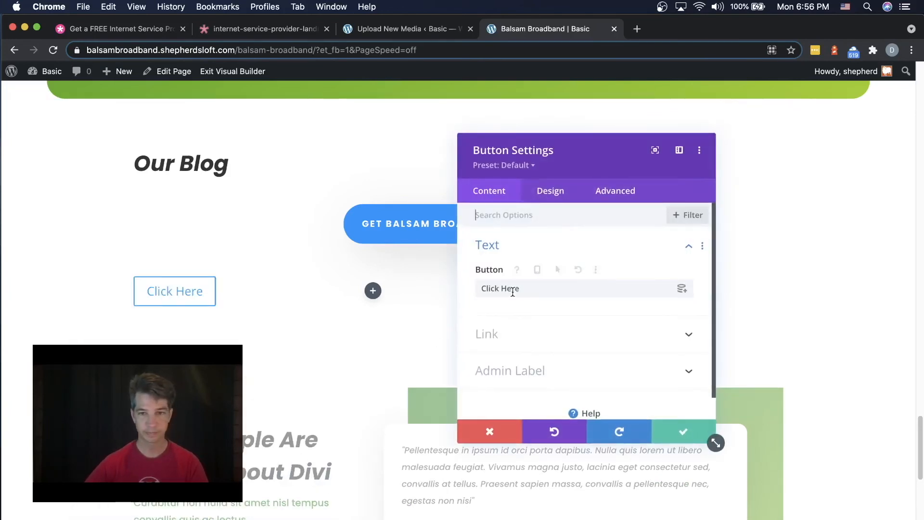
triple_click(529, 290)
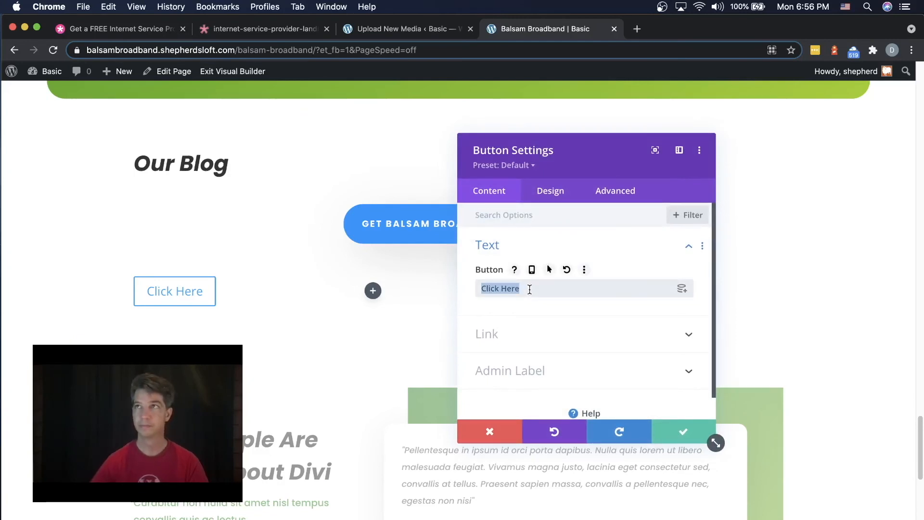
type("Fixed")
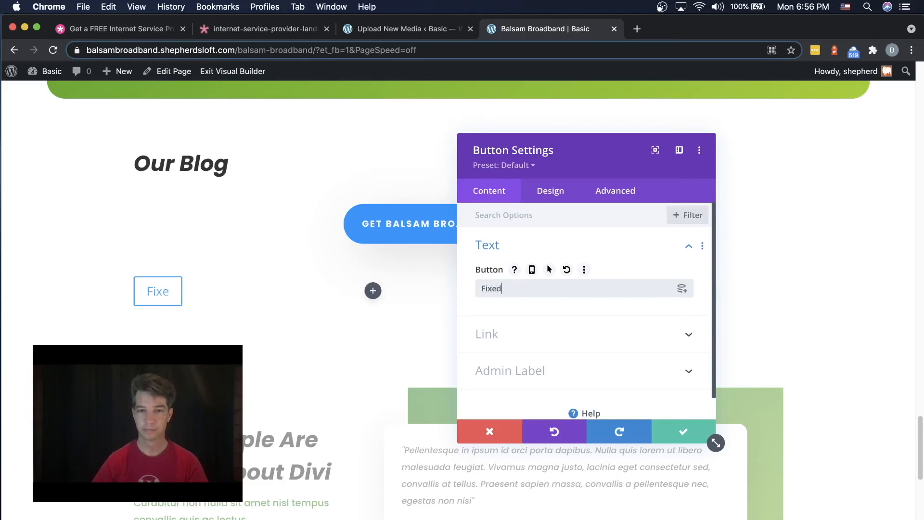
type(" Broad")
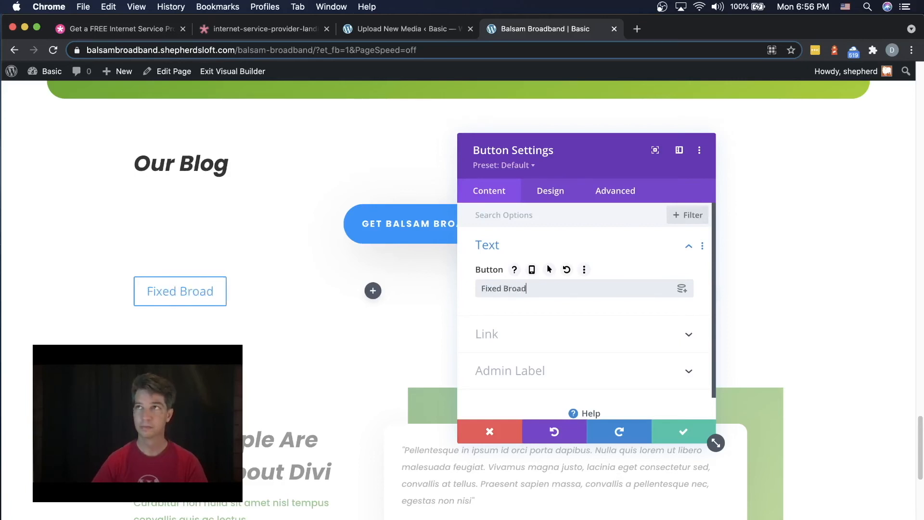
type("band Deply")
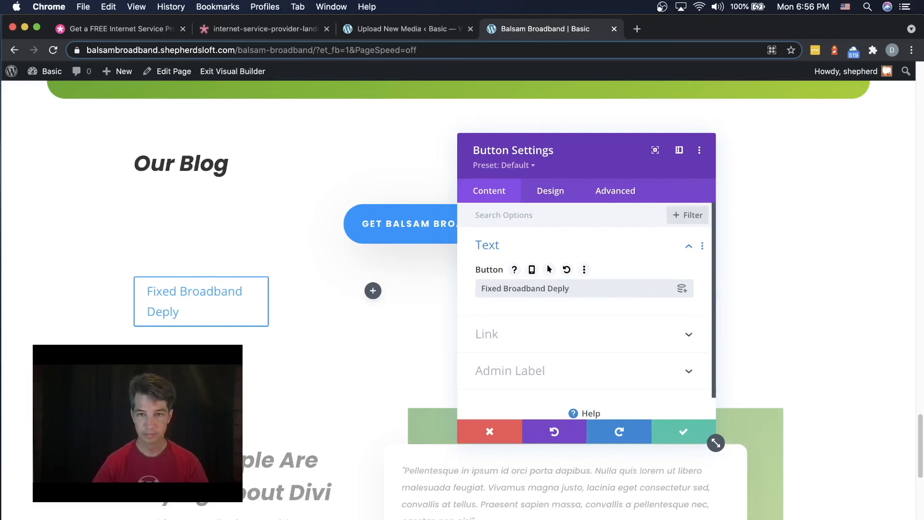
key("BackSpace")
type("oy")
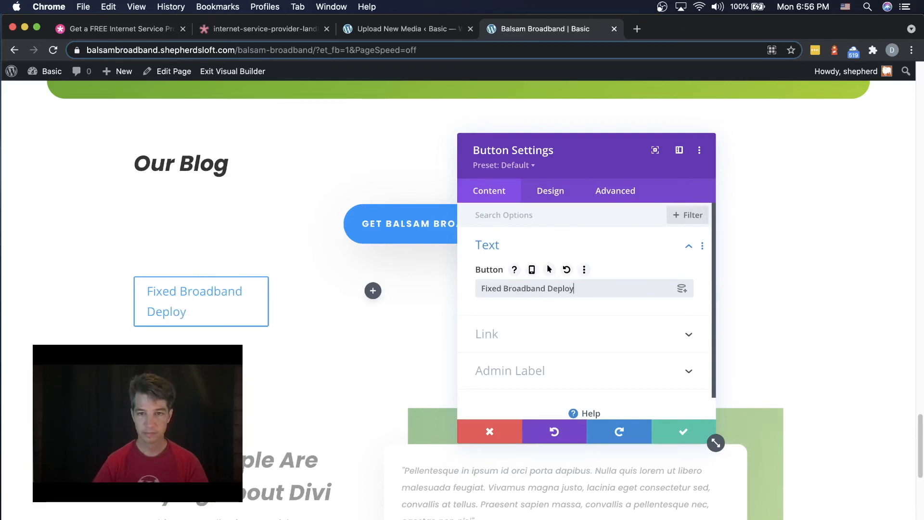
type("ment")
Step: Link the "Fixed Broadband Deployment" button to the copied broadbandmap.fcc.gov location-summary URL, set it to open in a new tab, and save
left_click(484, 334)
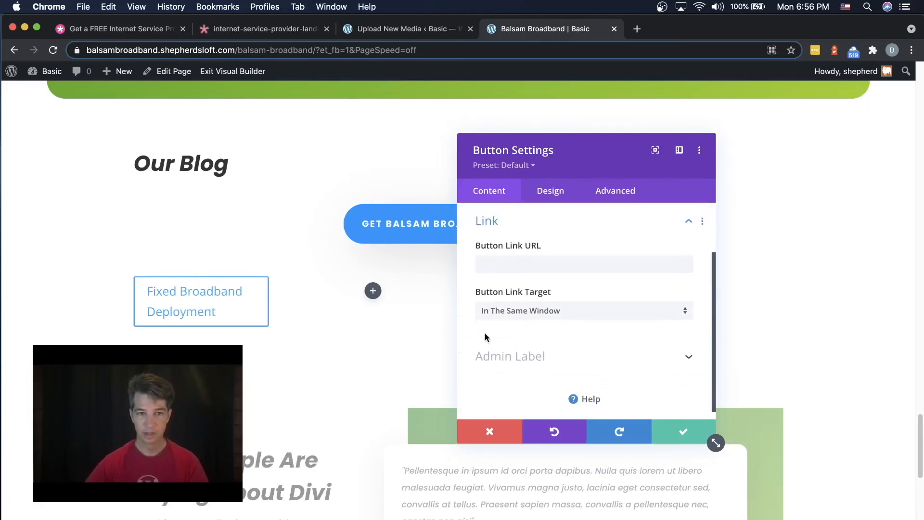
left_click(508, 264)
key("super+v")
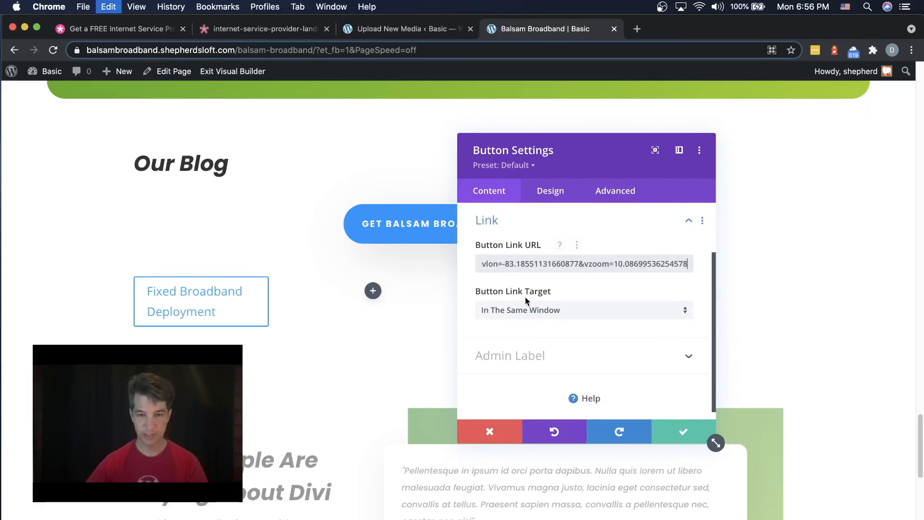
left_click(521, 313)
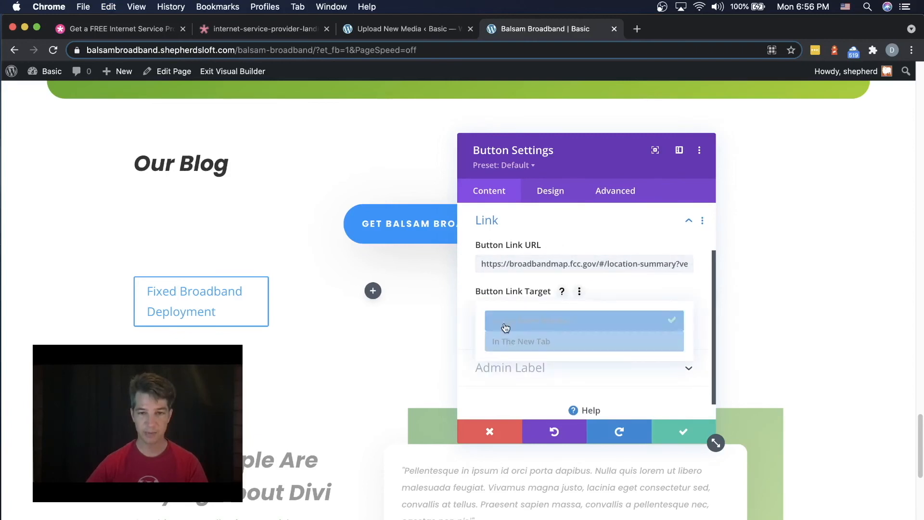
left_click(538, 343)
left_click(682, 431)
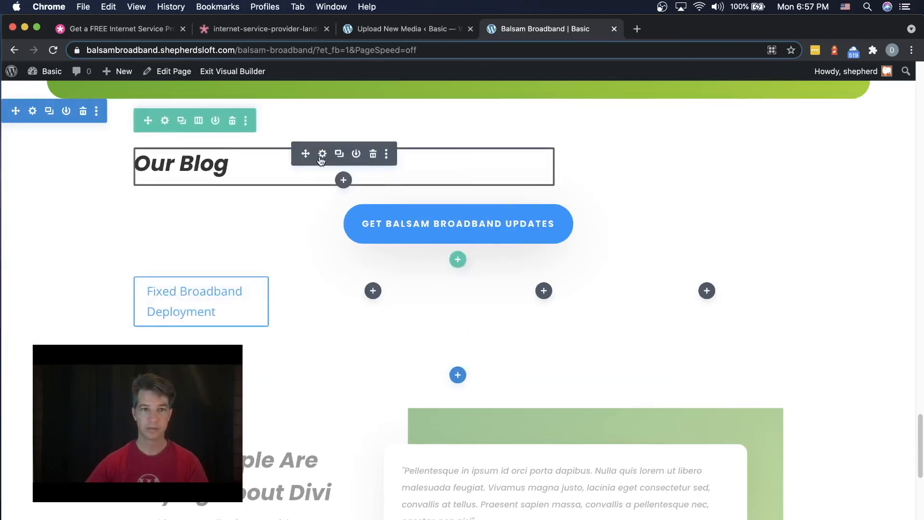
Step: Change the "Our Blog" heading text to "Broadband References" and save the text settings
left_click(322, 154)
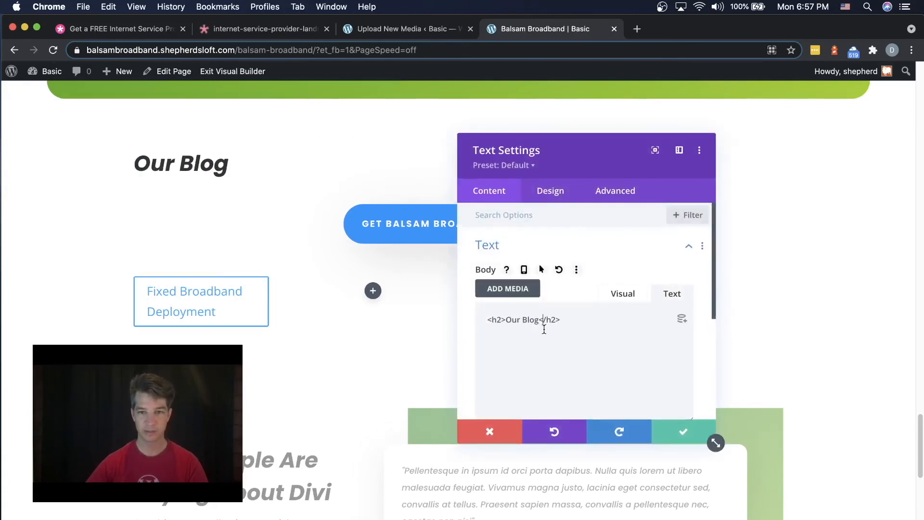
left_click_drag(539, 320, 509, 323)
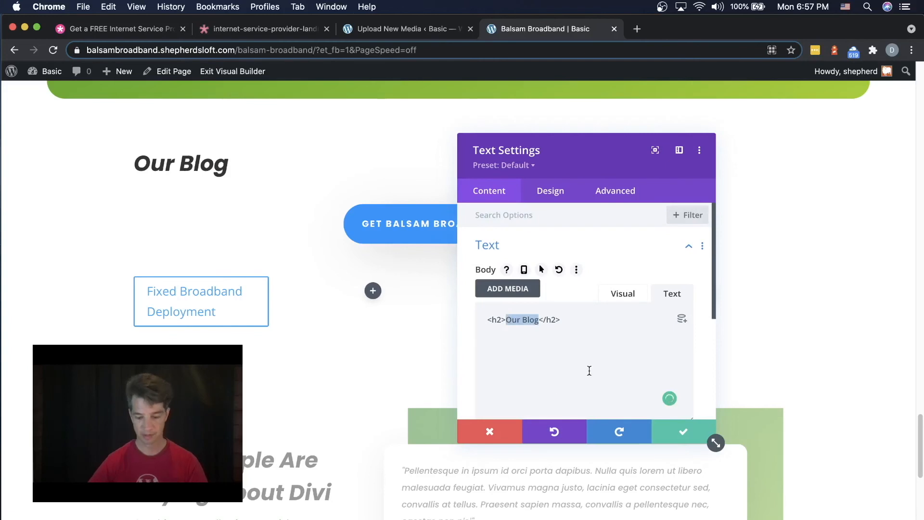
type("Fiber Opt")
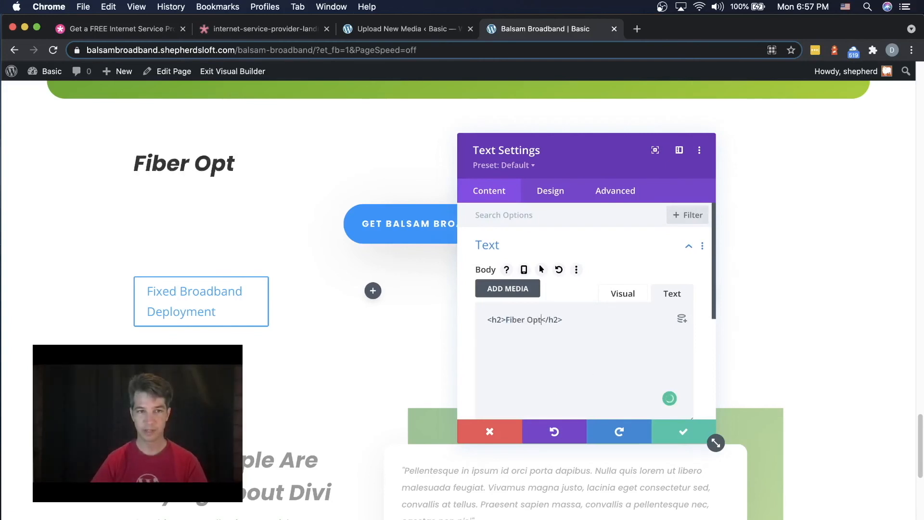
type("ic")
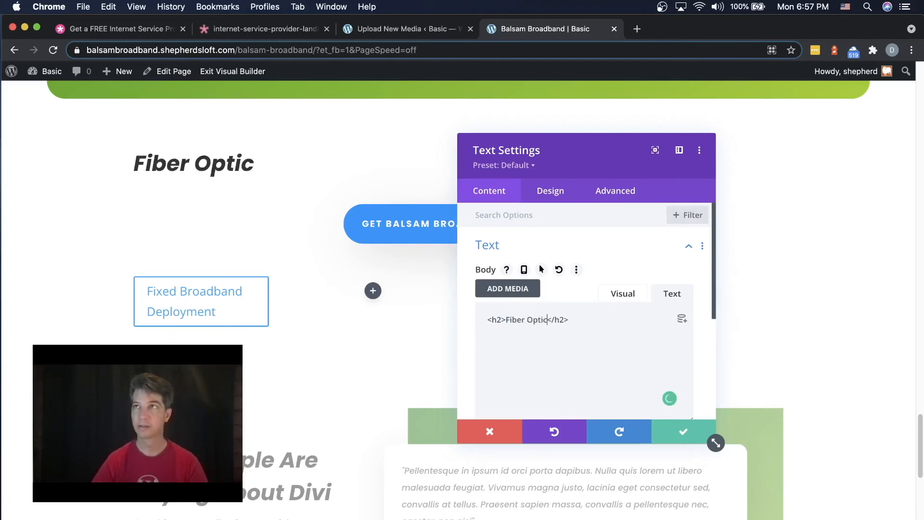
key("BackSpace")
key("BackSpace")
key("BackSpace")
key("BackSpace")
key("BackSpace")
key("BackSpace")
key("BackSpace")
key("BackSpace")
key("BackSpace")
key("BackSpace")
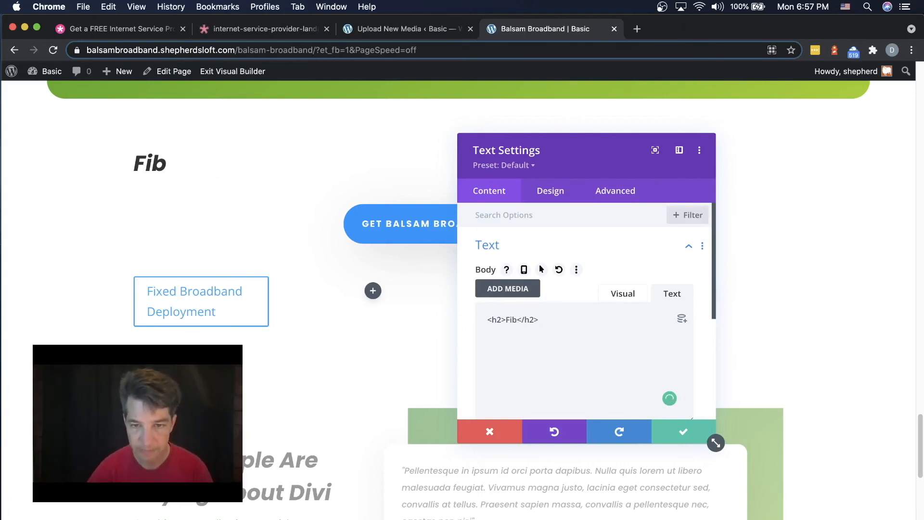
key("BackSpace")
type("Broadb")
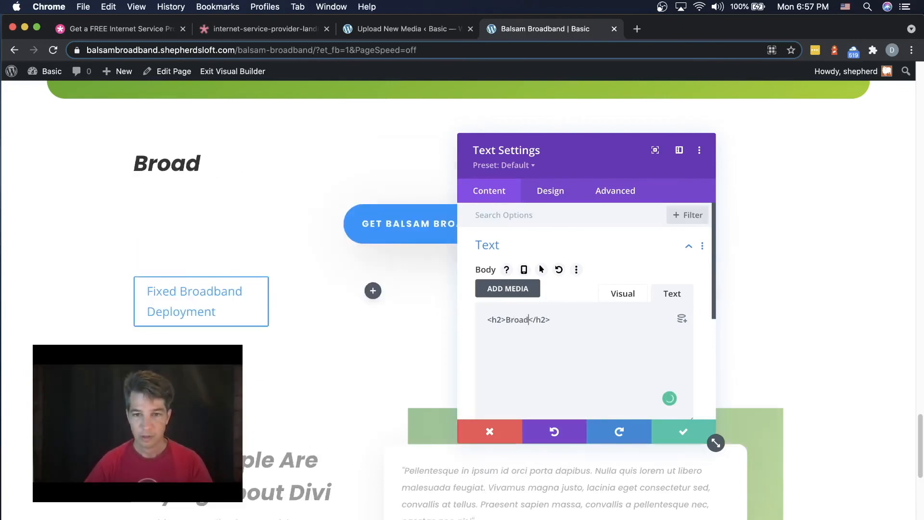
type("and Ree")
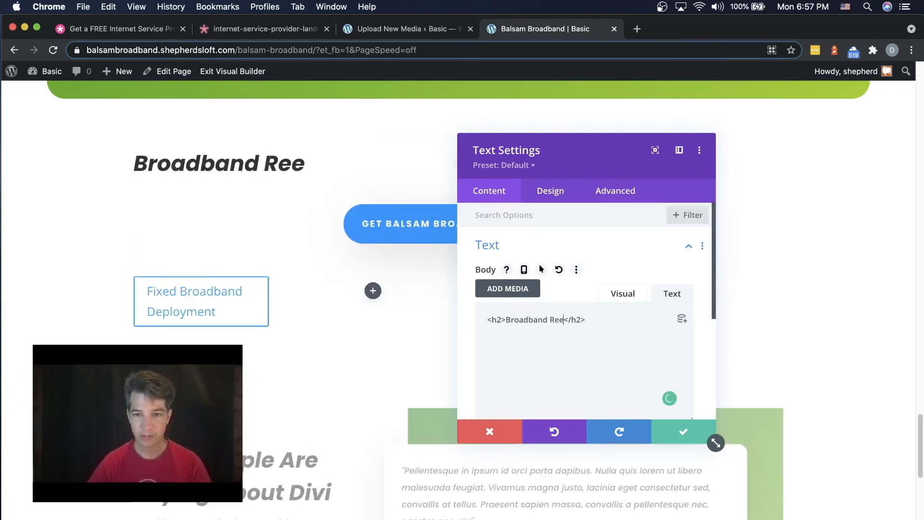
key("BackSpace")
type("ference")
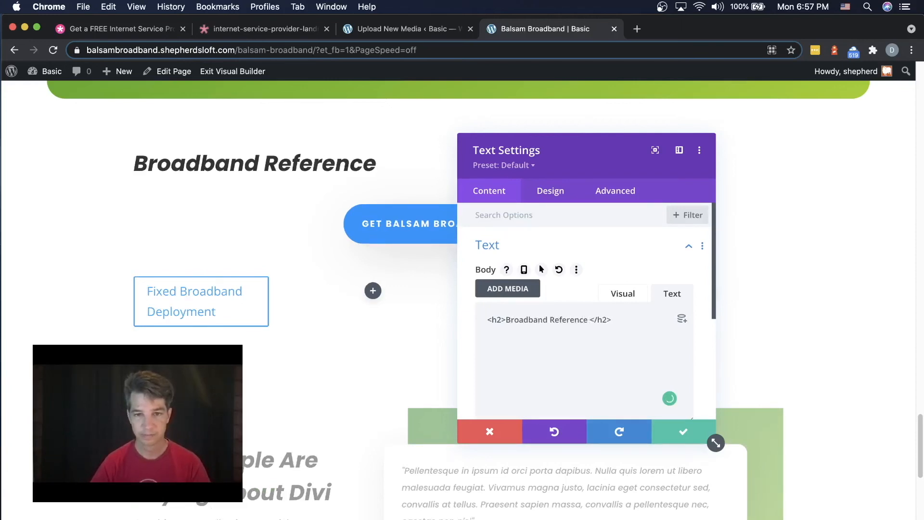
key("BackSpace")
type("s")
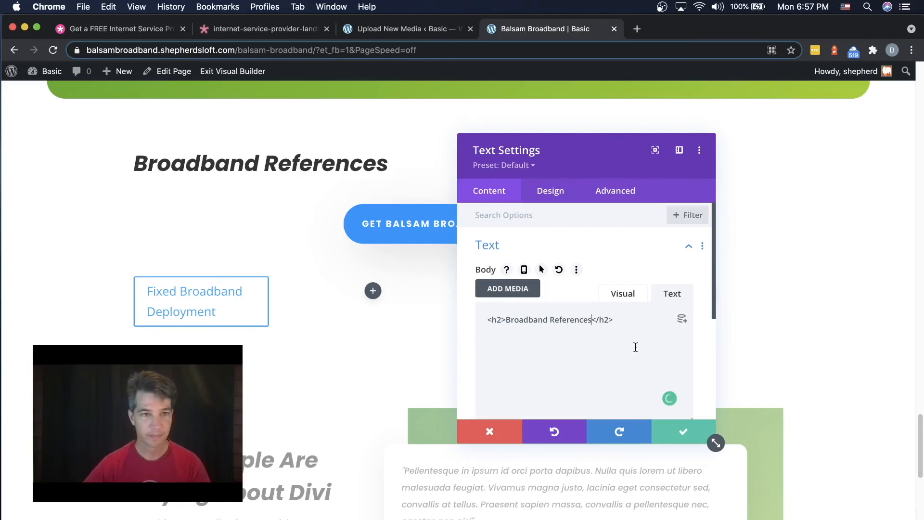
left_click(697, 434)
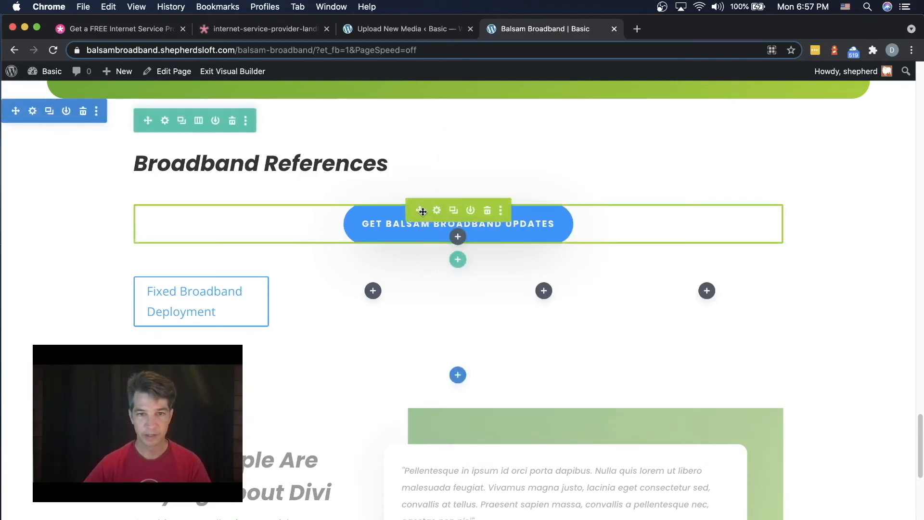
mouse_move(421, 215)
left_mouse_down()
mouse_move(423, 324)
mouse_move(423, 312)
mouse_move(413, 328)
mouse_move(421, 199)
mouse_move(419, 212)
left_mouse_up()
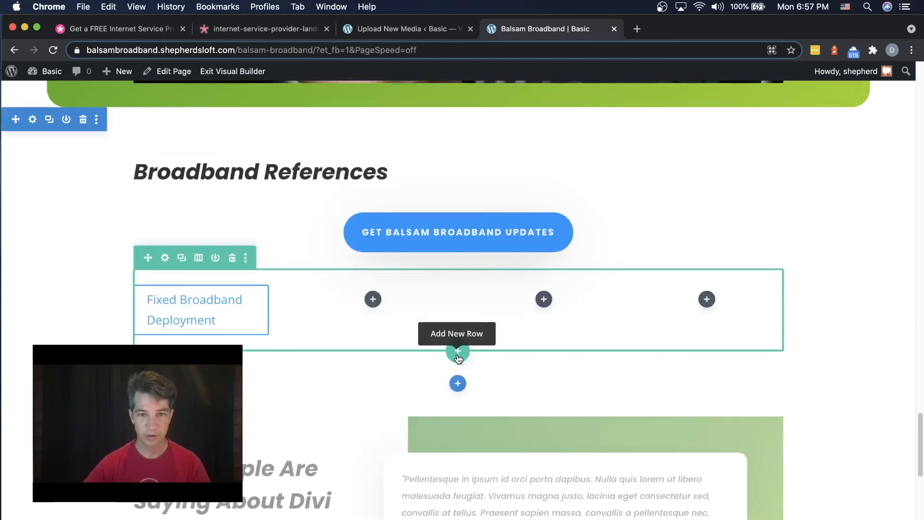
left_click(458, 354)
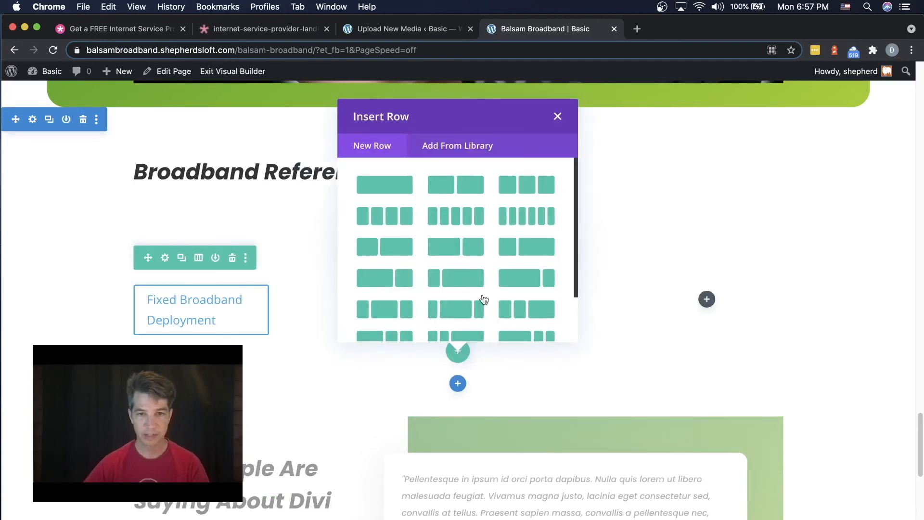
left_click(558, 117)
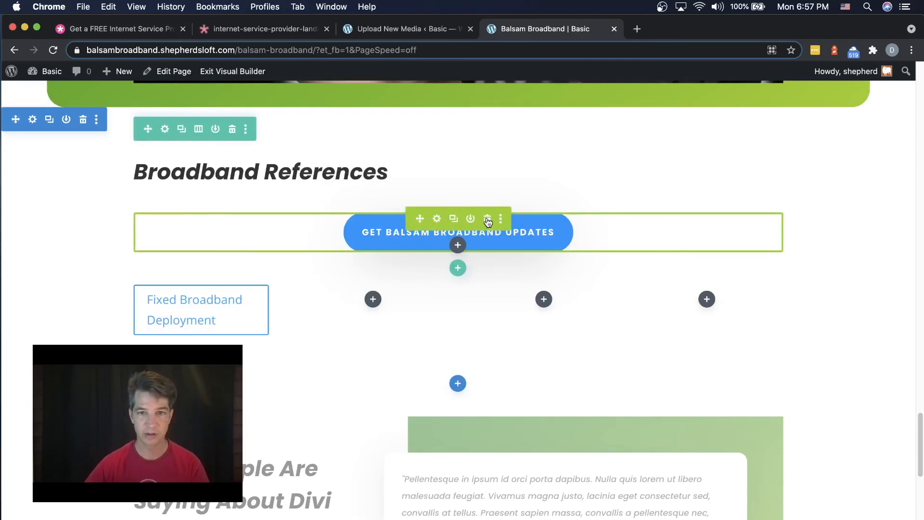
scroll(477, 295, "down", 1)
scroll(477, 295, "up", 10)
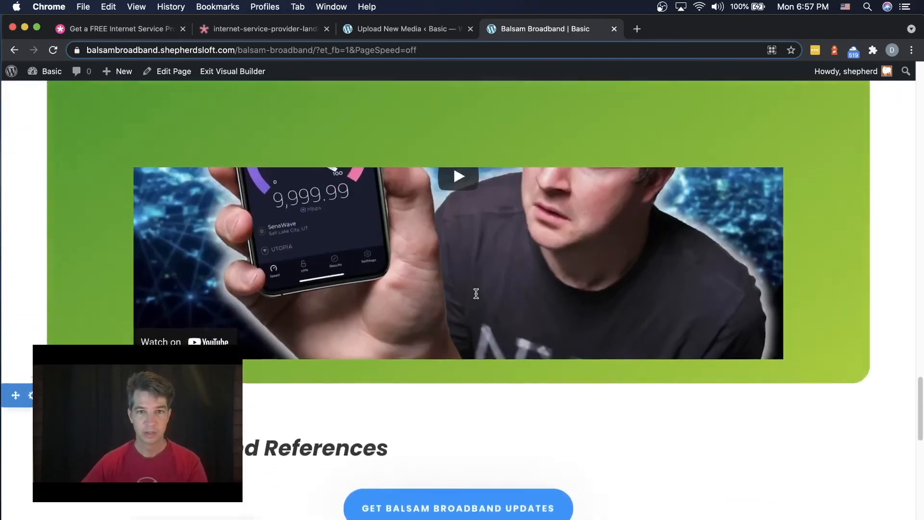
Step: Review the page's sections from "Not Enough Internet To Share?" down to the customer testimonials and footer
scroll(476, 293, "up", 3)
scroll(476, 293, "down", 10)
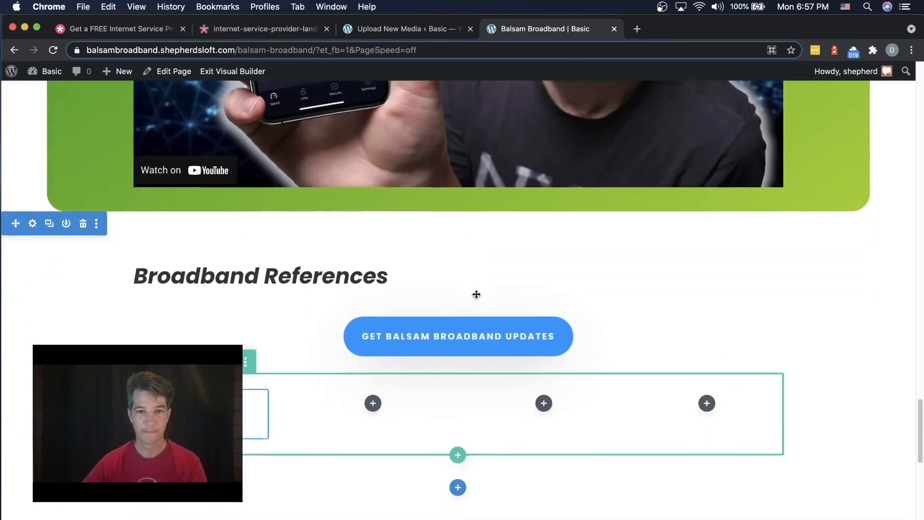
scroll(476, 294, "up", 15)
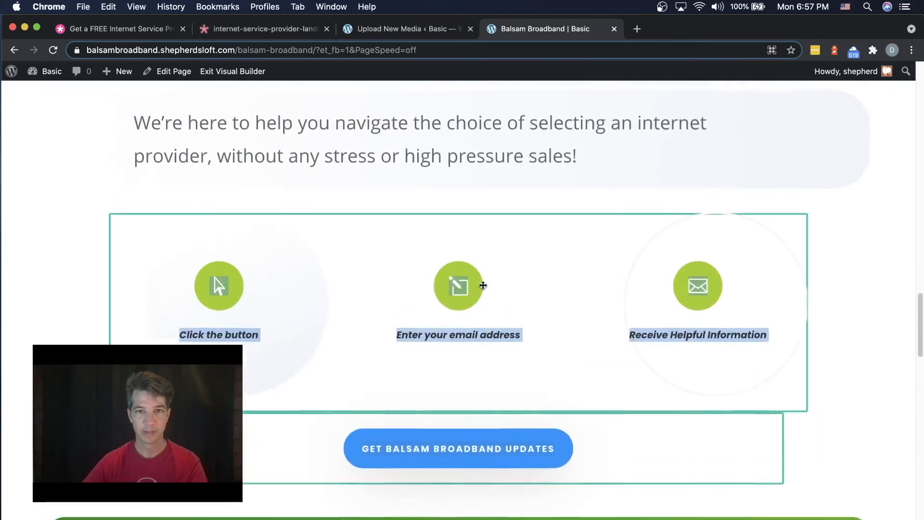
scroll(471, 330, "up", 5)
scroll(478, 326, "down", 6)
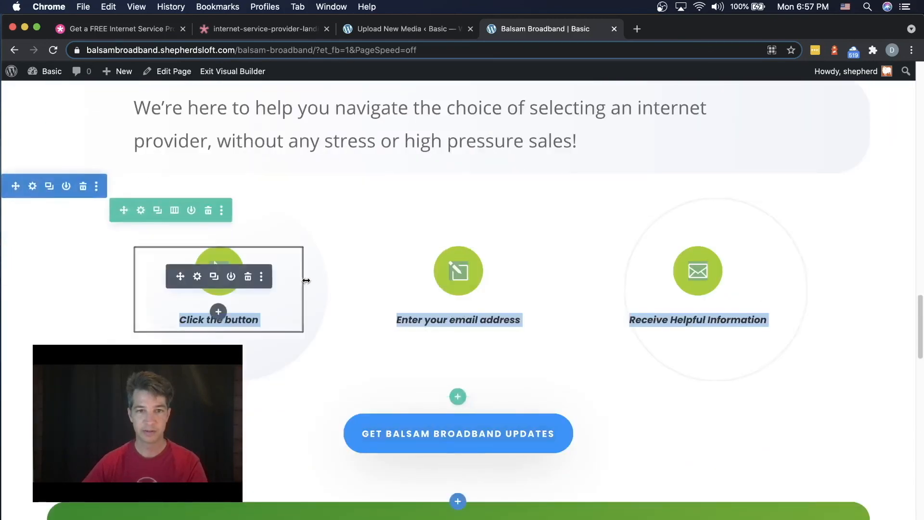
left_click(306, 281)
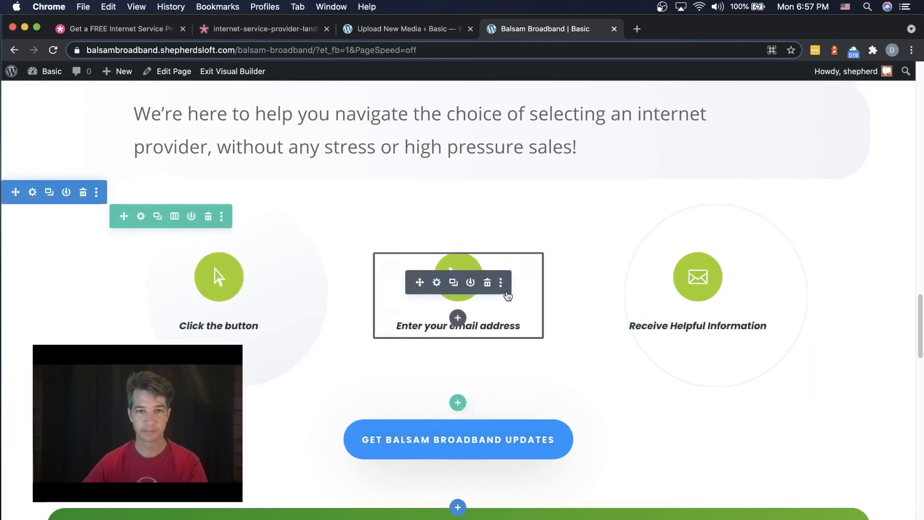
scroll(508, 293, "up", 5)
scroll(508, 292, "up", 15)
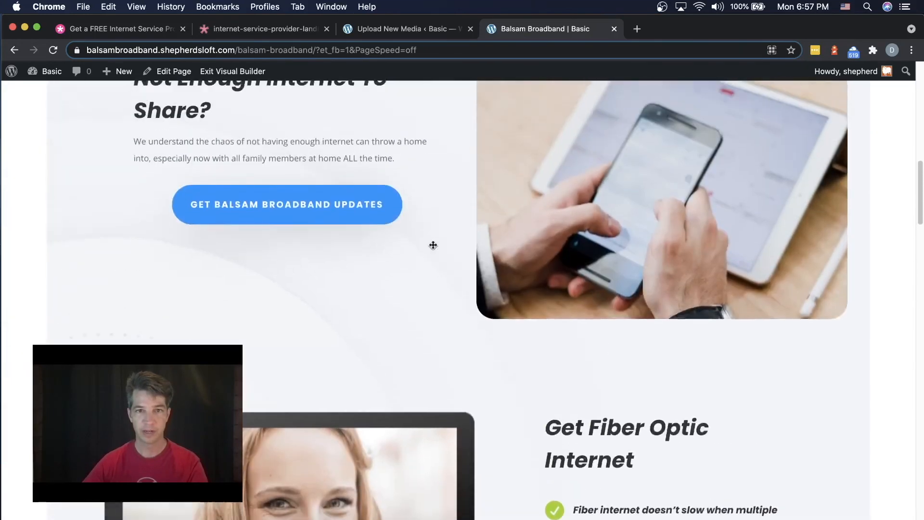
scroll(589, 284, "down", 3)
scroll(589, 284, "down", 15)
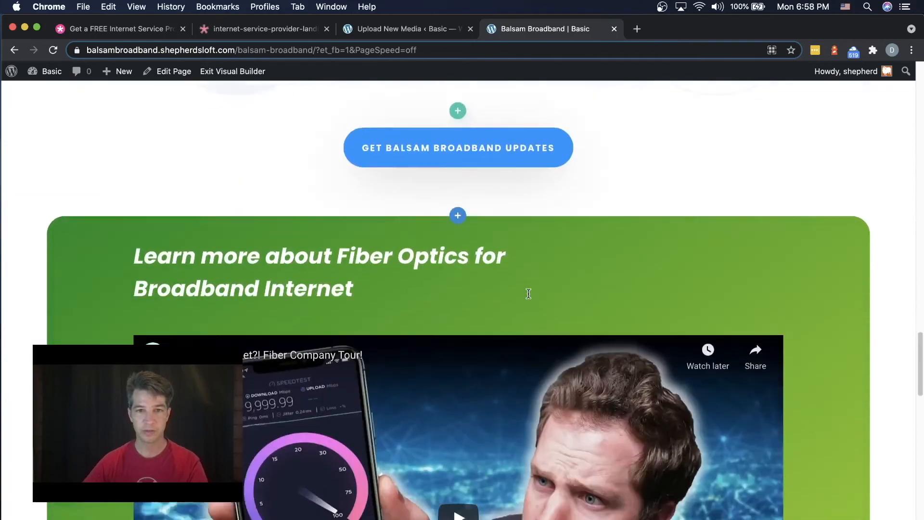
scroll(529, 294, "down", 20)
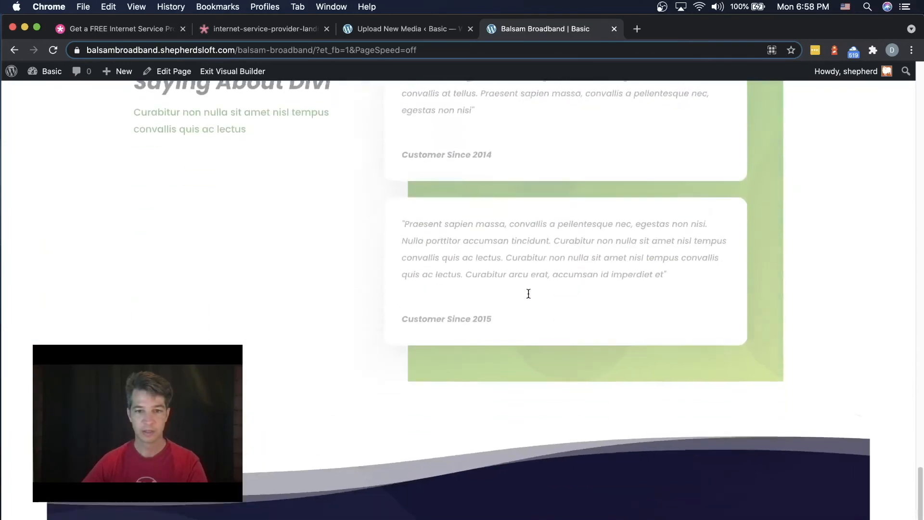
scroll(529, 295, "down", 4)
Step: Delete the "Get Balsam Broadband Updates" button beneath the "Broadband References" heading
scroll(526, 307, "up", 15)
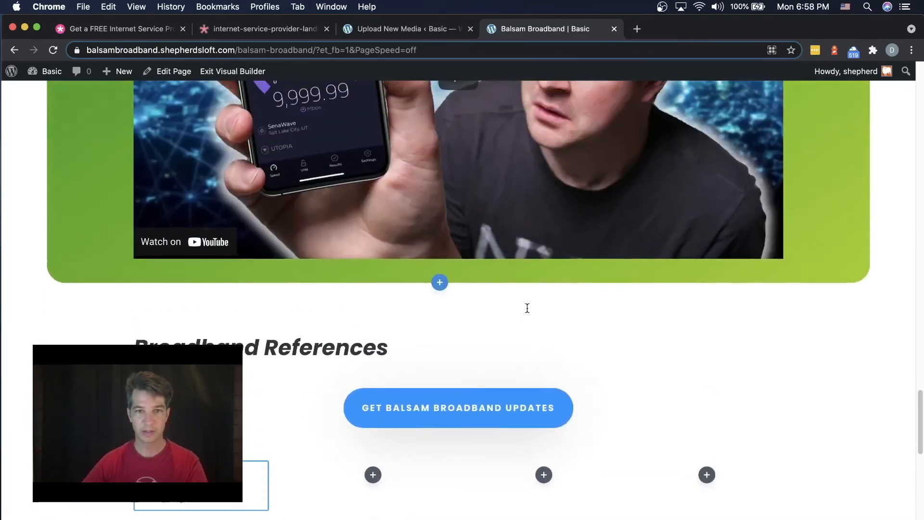
scroll(501, 322, "down", 1)
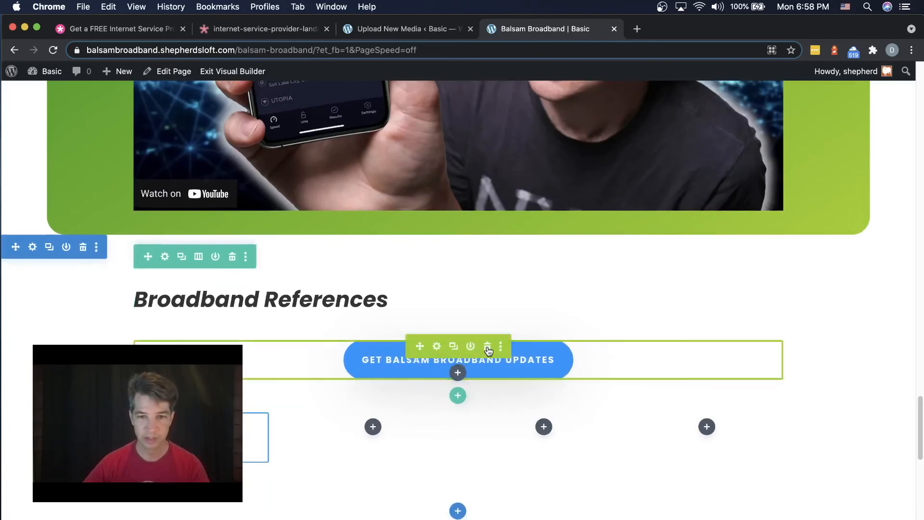
left_click(489, 346)
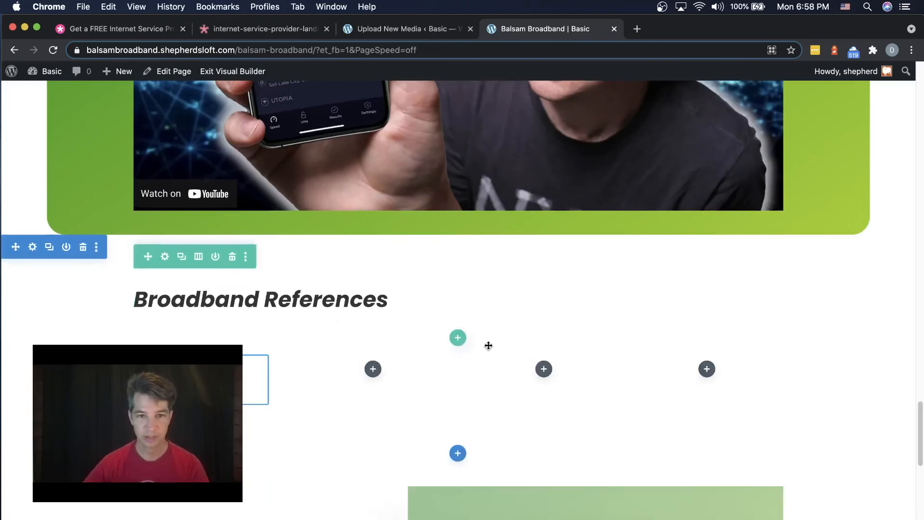
Step: Add a Button module to the second column of the four-column row and label it "A fiber connection can increase home value"
left_click(374, 371)
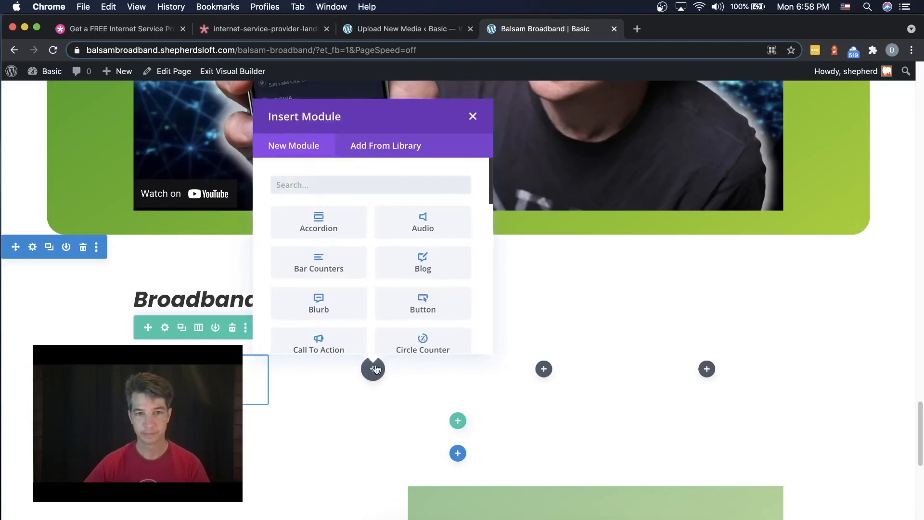
type("butt")
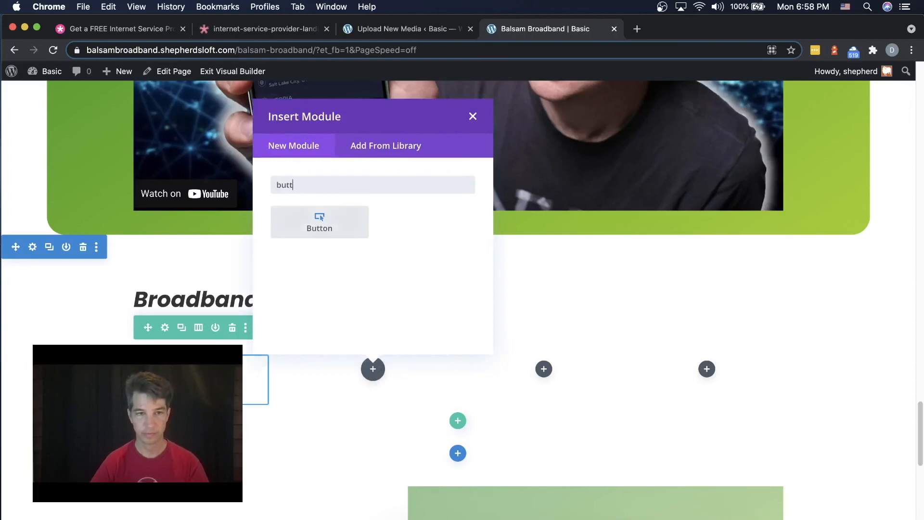
type("on")
left_click(319, 222)
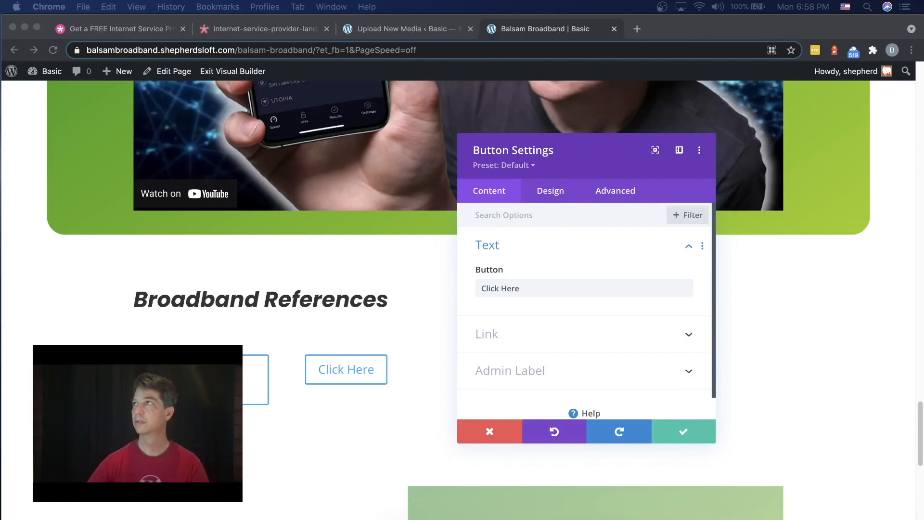
left_click(557, 288)
triple_click(544, 288)
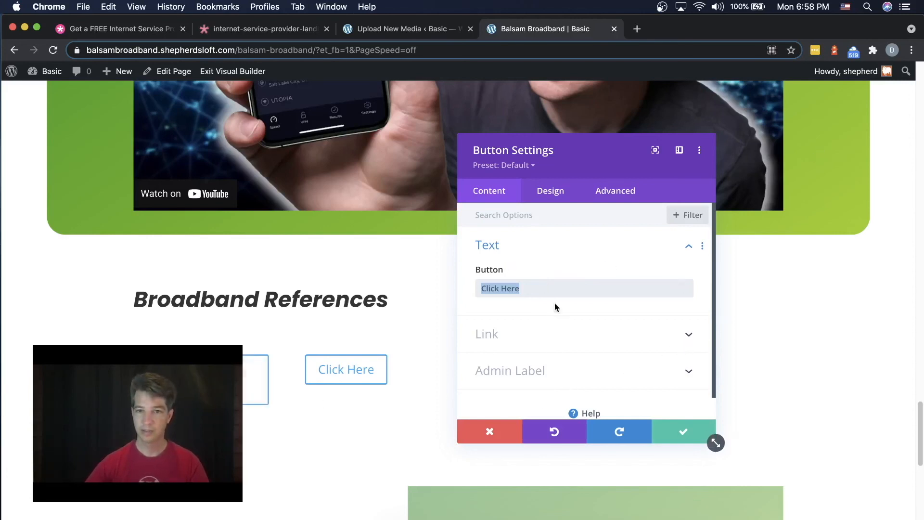
type("A fi")
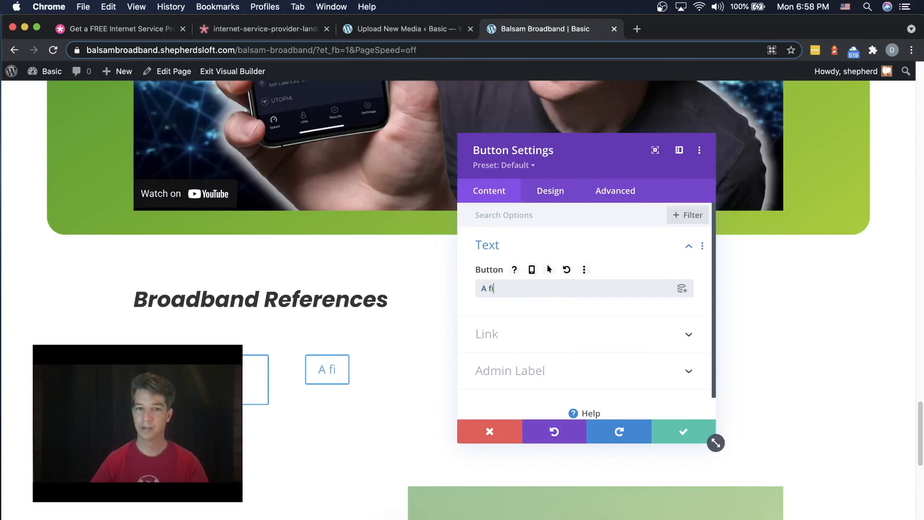
type("ber conne")
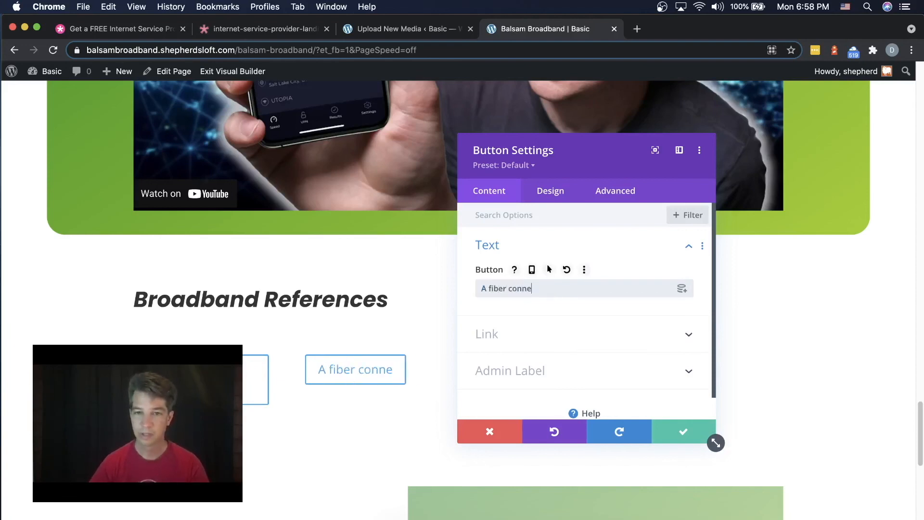
type("ction ca")
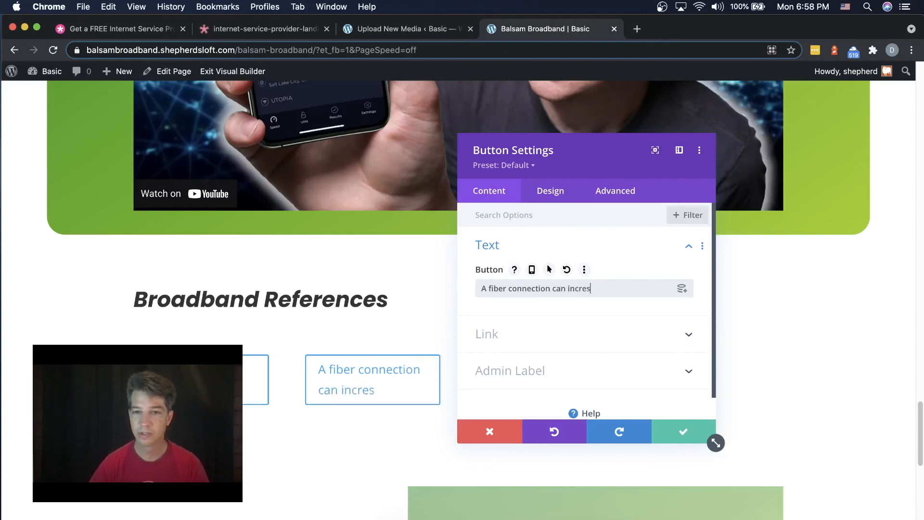
type("n increase")
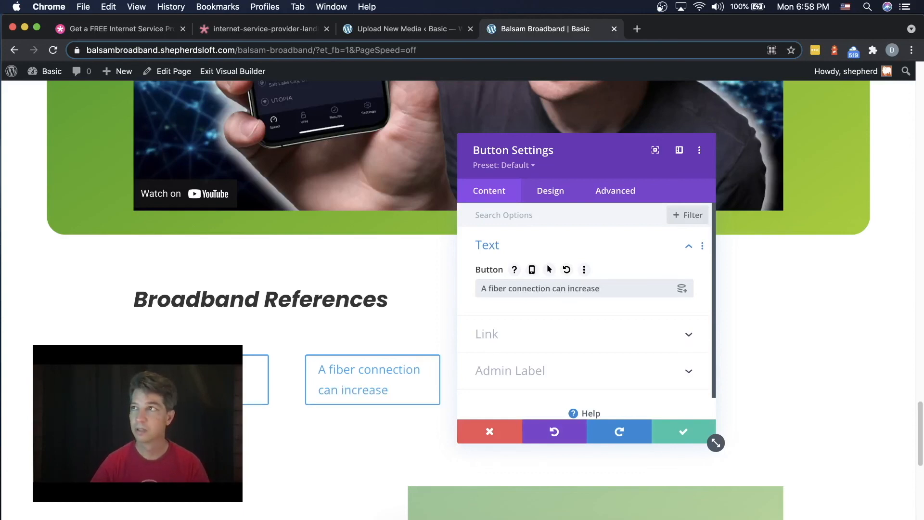
type(" home valoue")
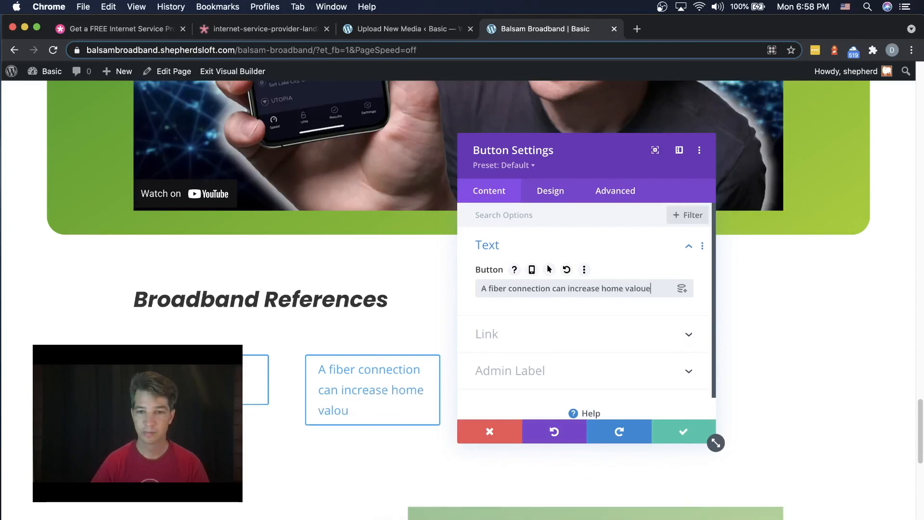
key("BackSpace")
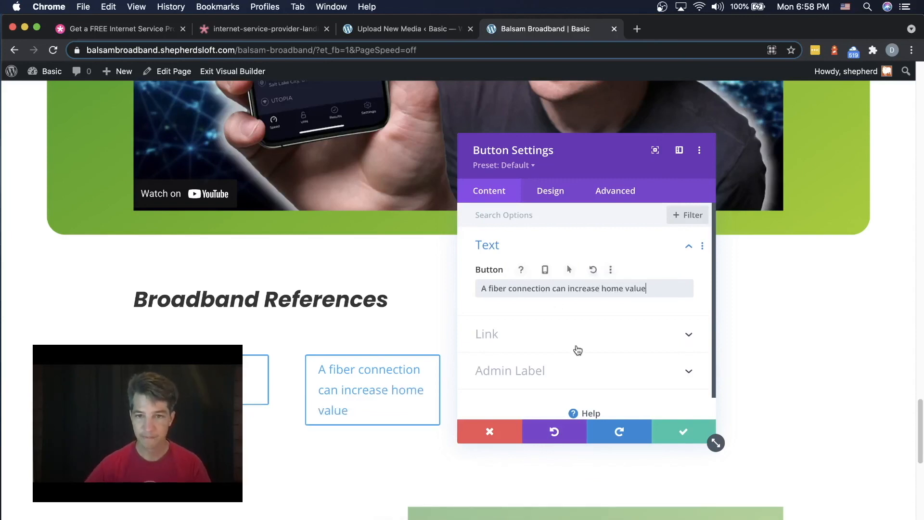
Step: Link the home value button to the copied ting.com blog URL, set it to open in a new tab, and save
left_click(487, 334)
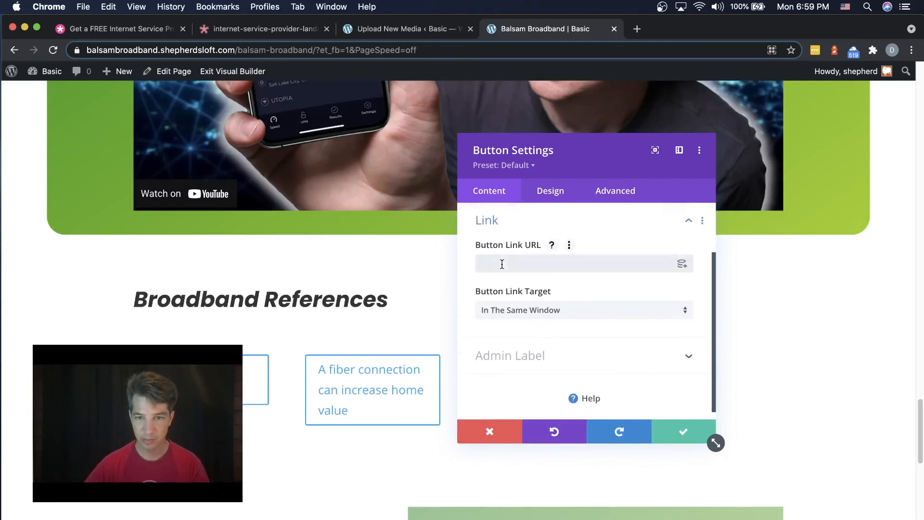
key("super+v")
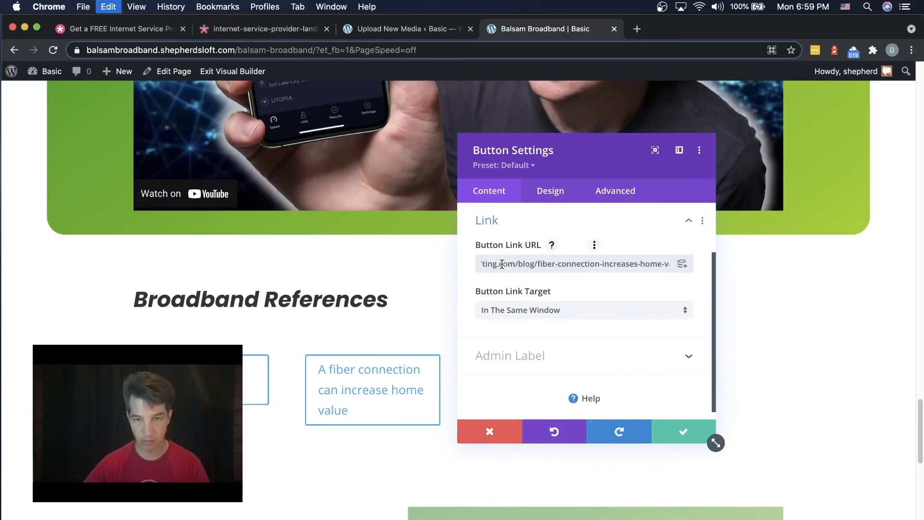
left_click(529, 313)
left_click(531, 347)
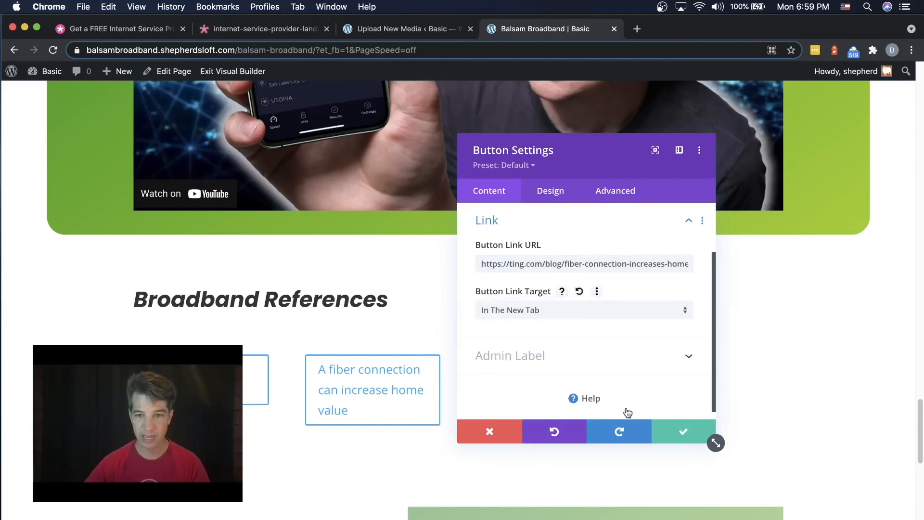
left_click(682, 431)
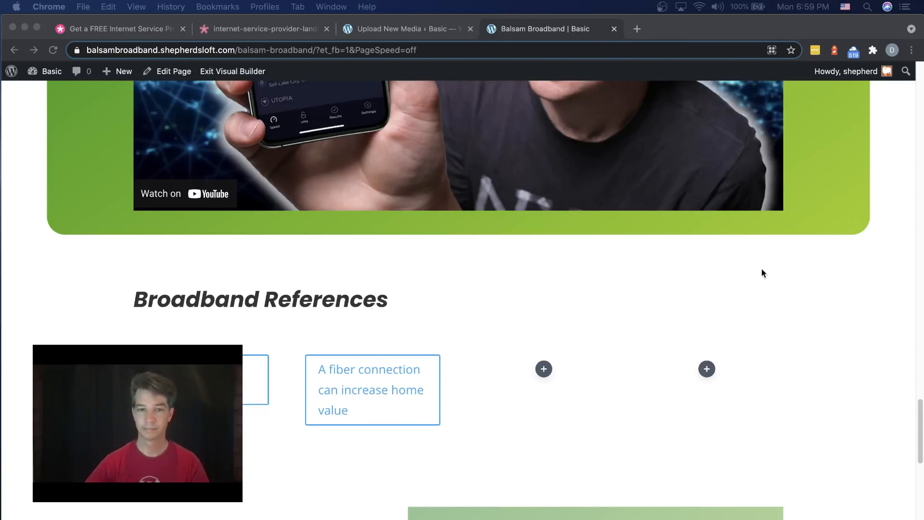
Step: Add a Button module to the third column of the four-column row and clear its label text
left_click(544, 372)
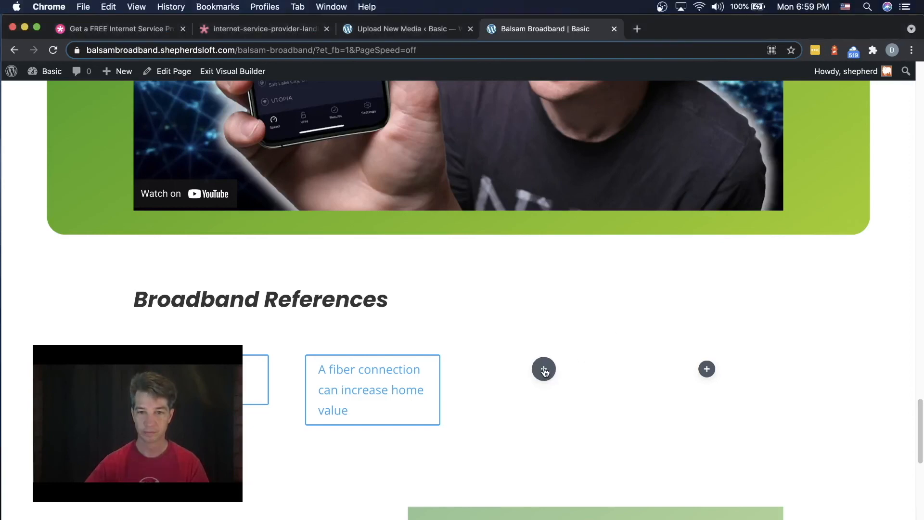
left_click(544, 370)
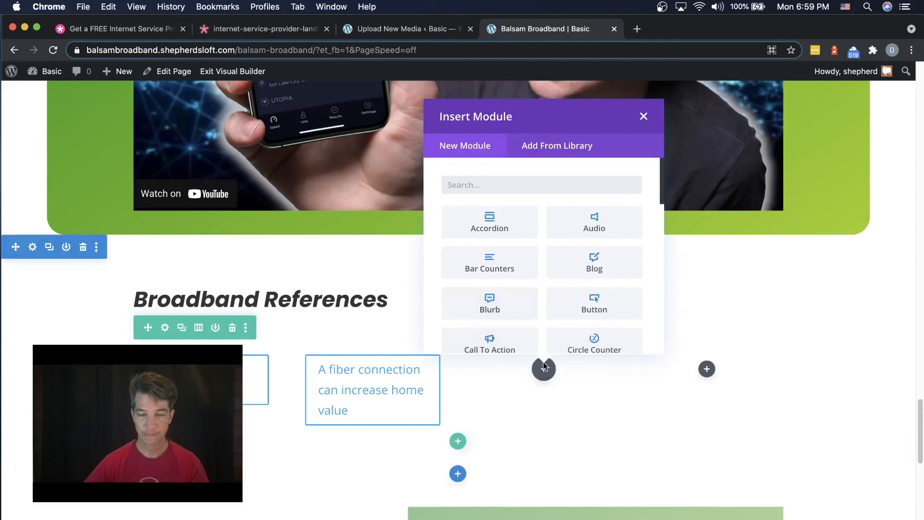
type("button")
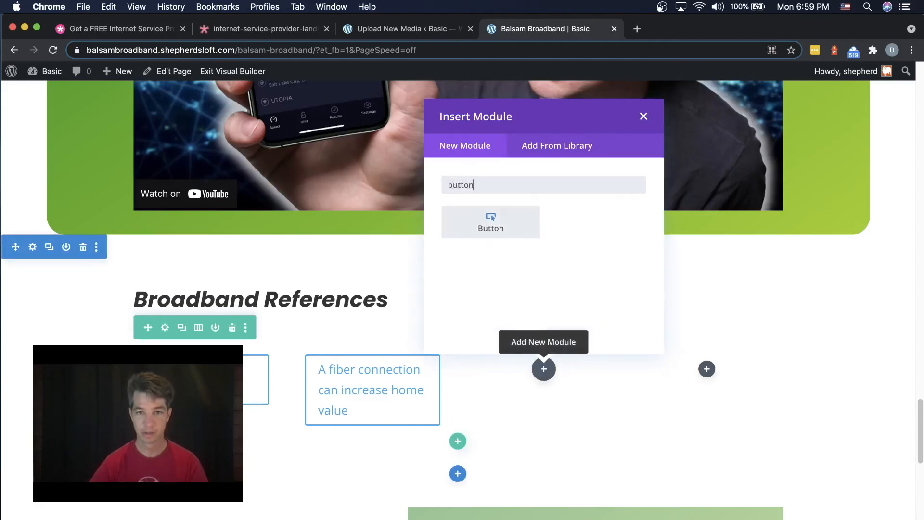
left_click(511, 224)
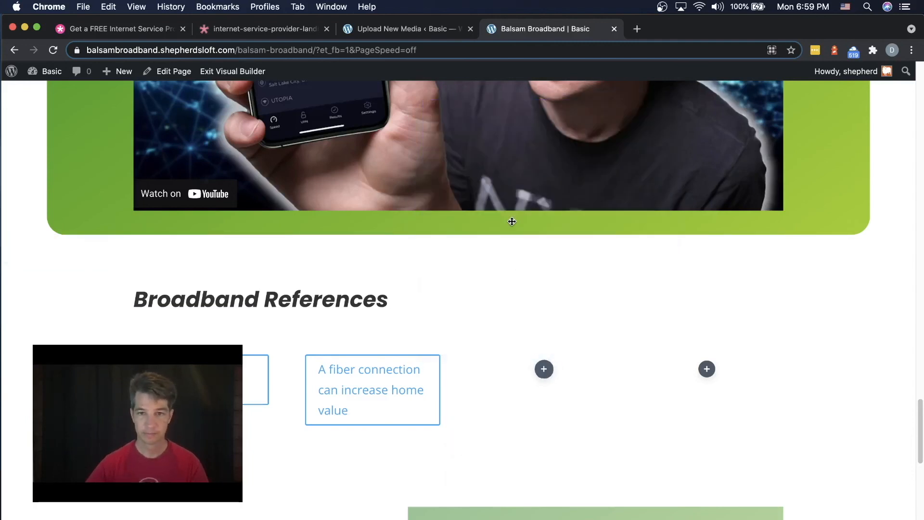
triple_click(534, 289)
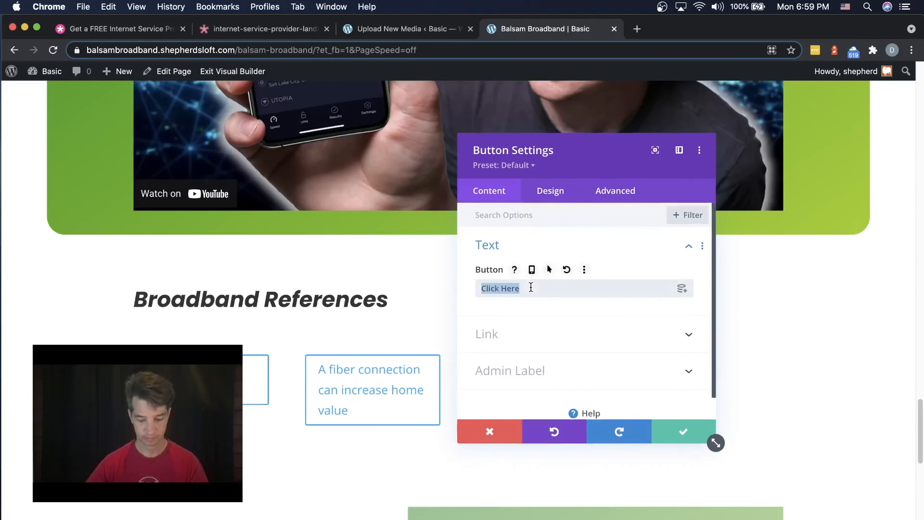
key("super+v")
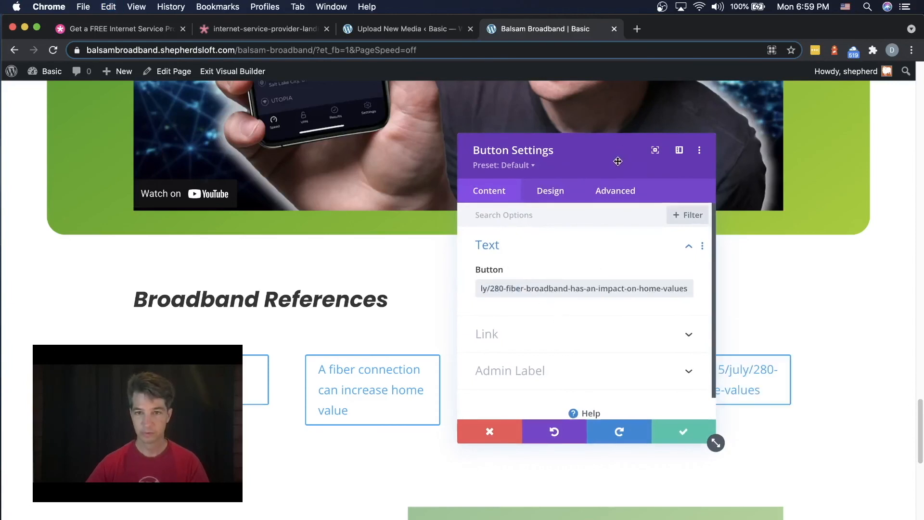
triple_click(563, 288)
key("BackSpace")
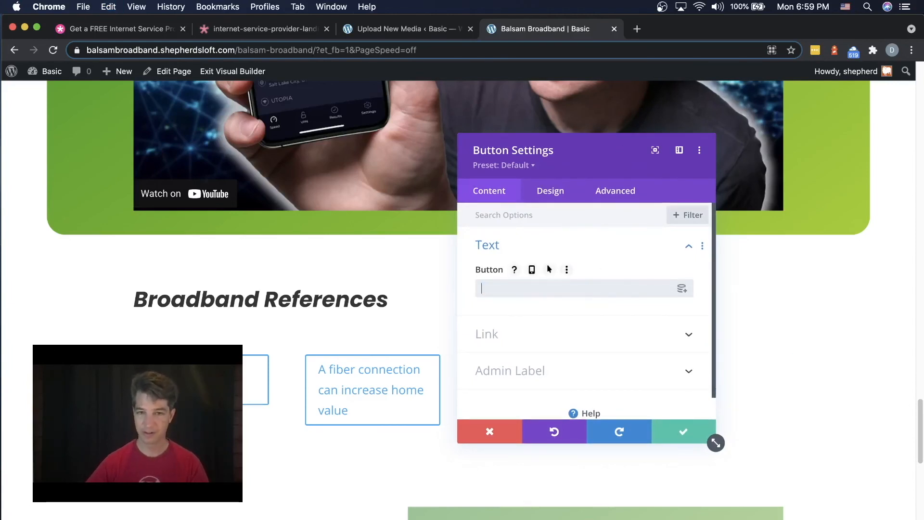
left_click_drag(610, 156, 264, 164)
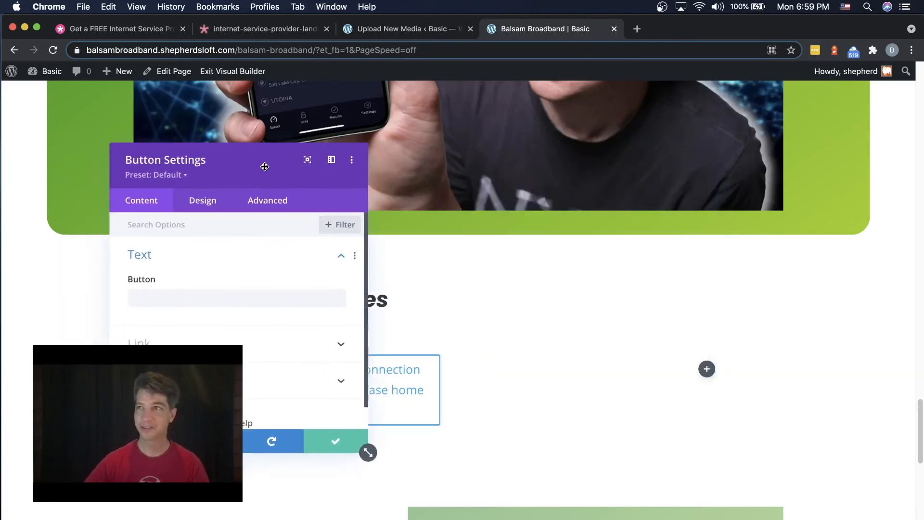
left_click(224, 341)
left_click(182, 278)
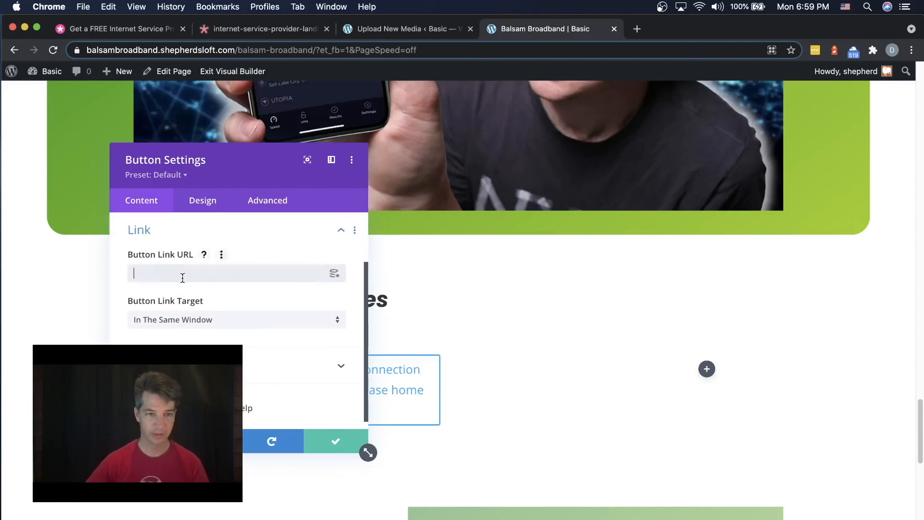
type("https://www.forsytheappraisals.com/2015/july/280-fiber-broadband-has-an-impact-on-home-values")
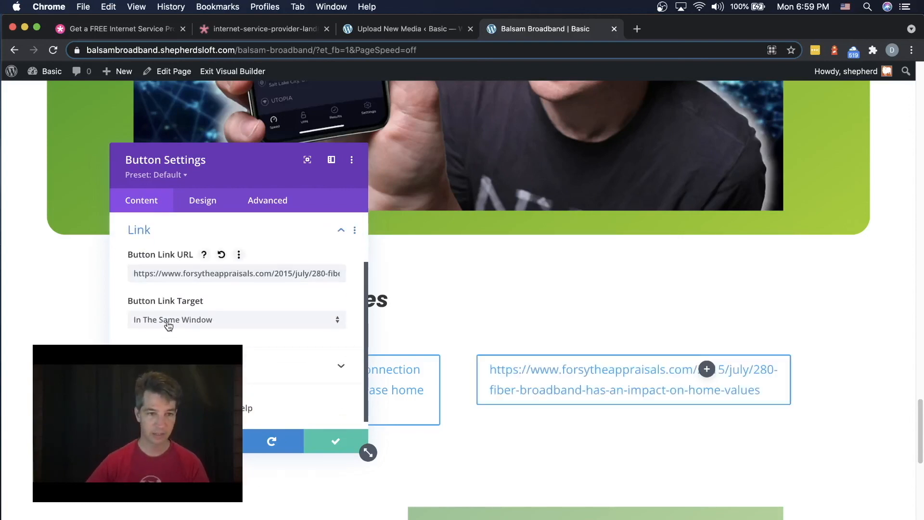
left_click(171, 319)
left_click(191, 351)
scroll(192, 336, "up", 3)
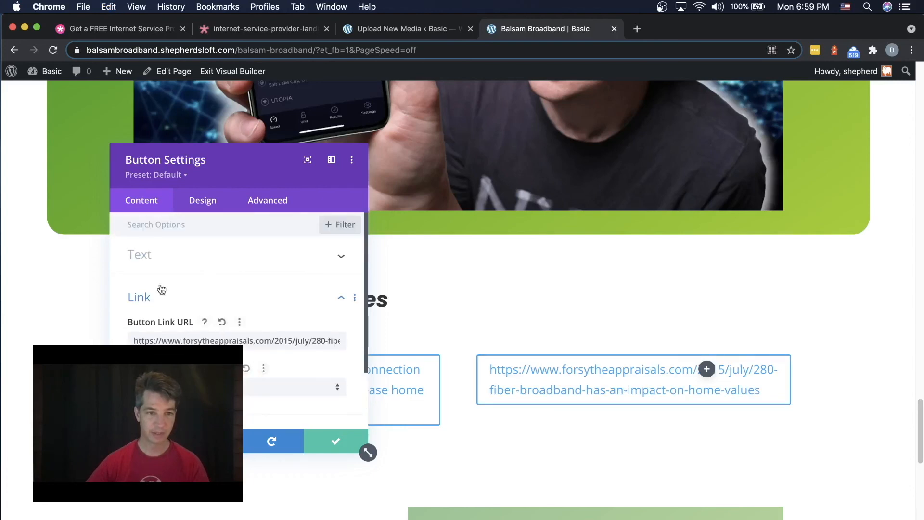
Step: Label the third-column button "Fiber broadband has an impact on home values" and save its settings
left_click(137, 261)
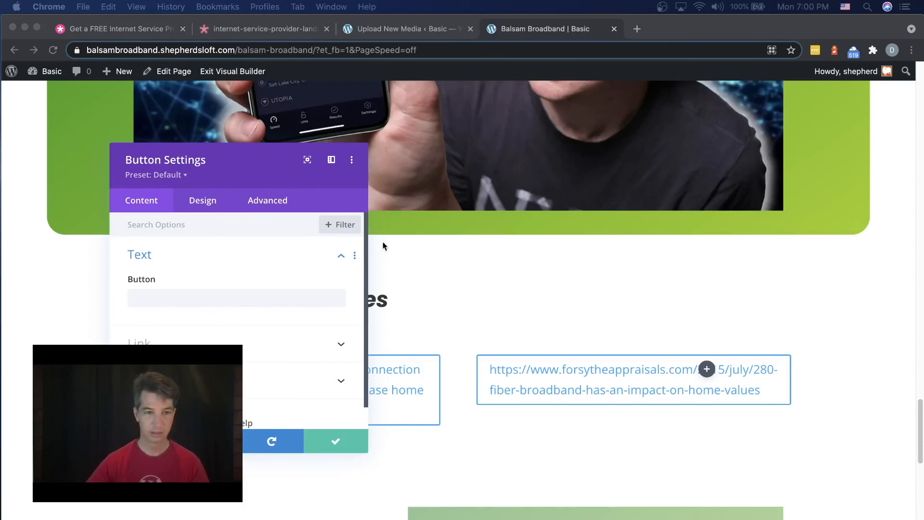
left_click(237, 295)
type("Fiber broadband has an impact on home values")
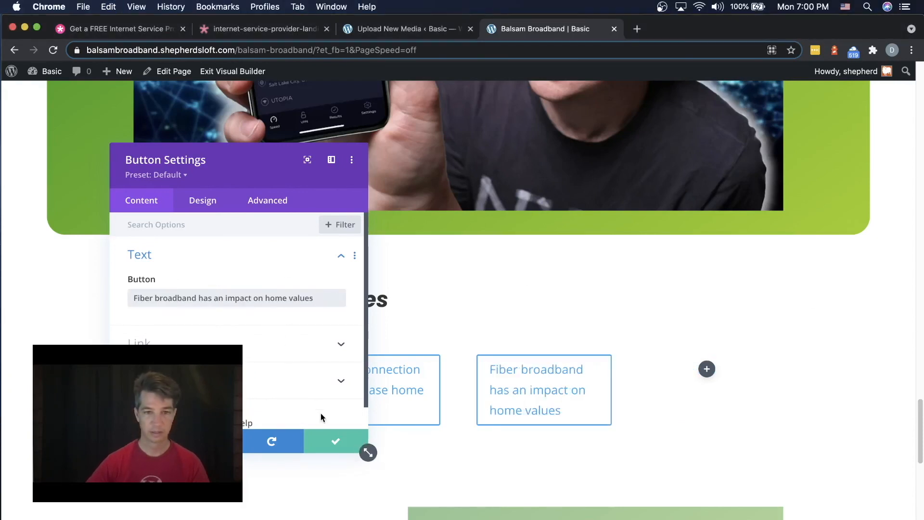
left_click(332, 440)
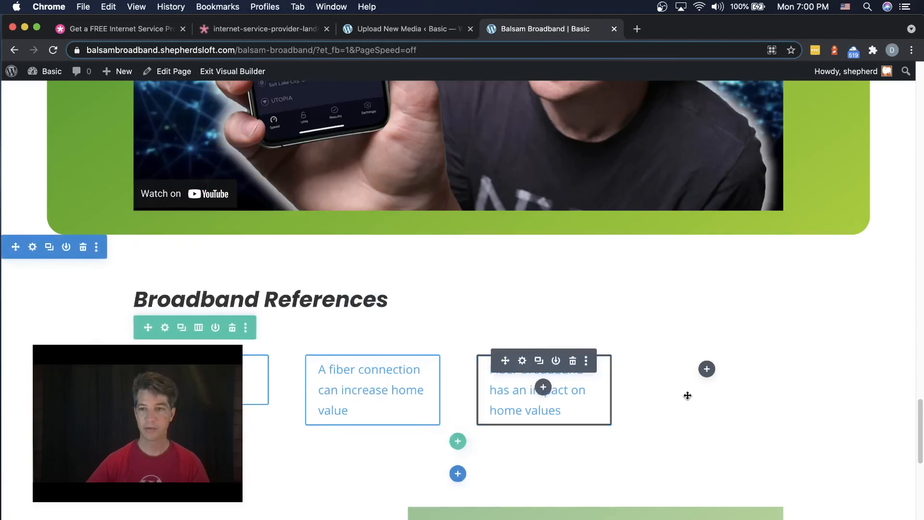
Step: Add a Button module to the empty fourth column of the Broadband References row
left_click(706, 369)
type("b")
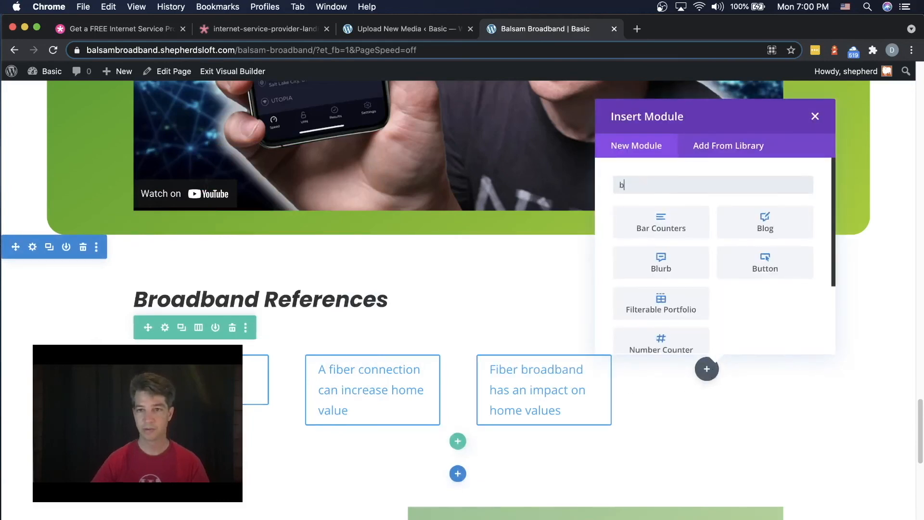
type("utton")
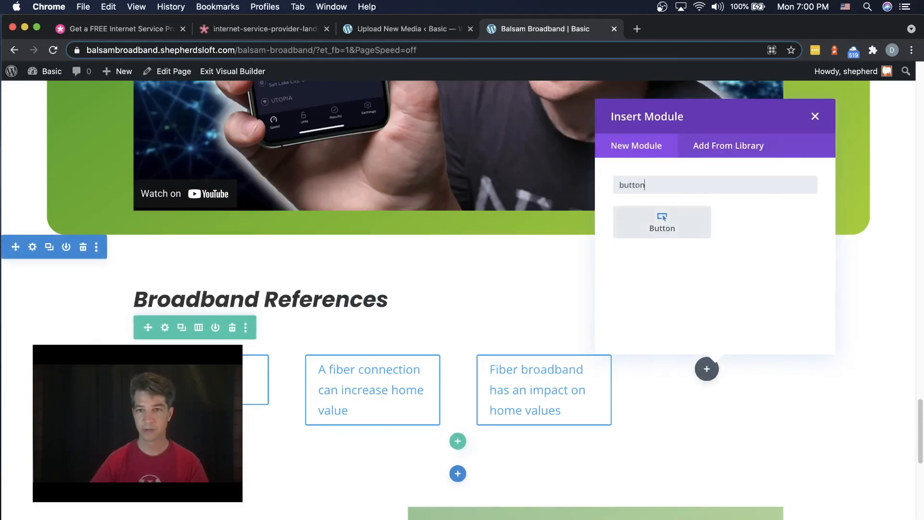
left_click(673, 230)
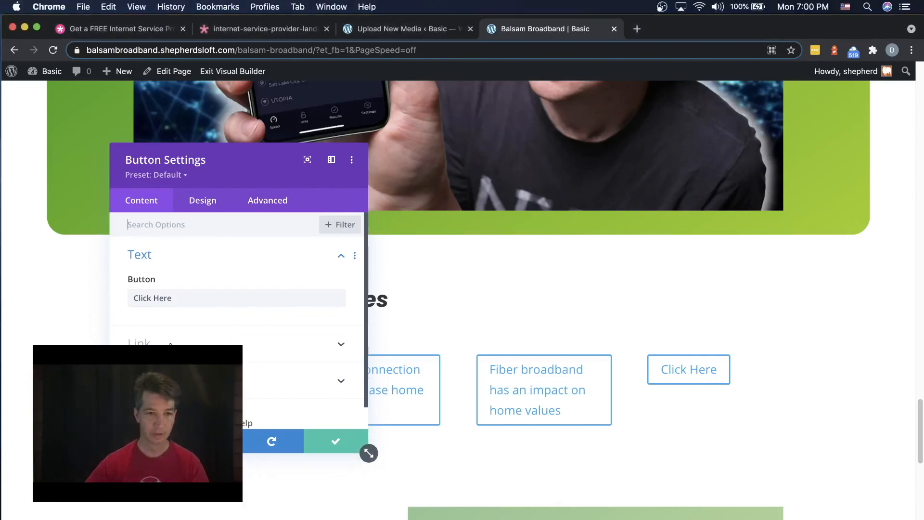
Step: Link the fourth-column button to the copied fusionconnect.com blog URL and set it to open in a new tab
left_click(185, 339)
left_click(183, 275)
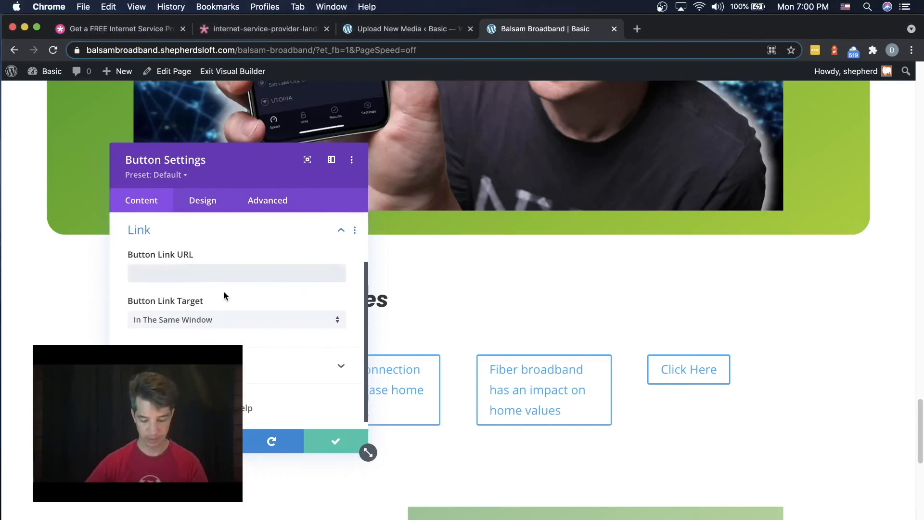
key("super+v")
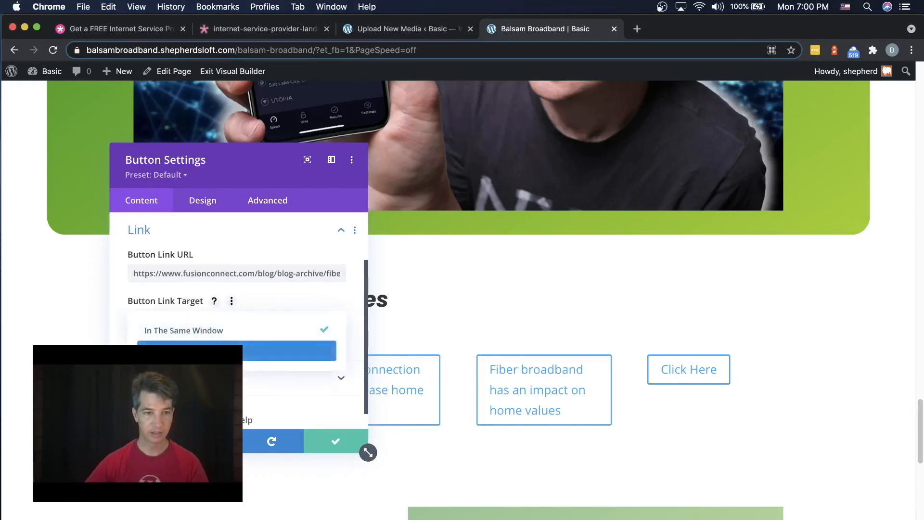
left_click(192, 350)
Step: Label the fourth-column button "Fiber vs Cable: Speed" and save its settings
scroll(206, 328, "up", 3)
left_click(150, 260)
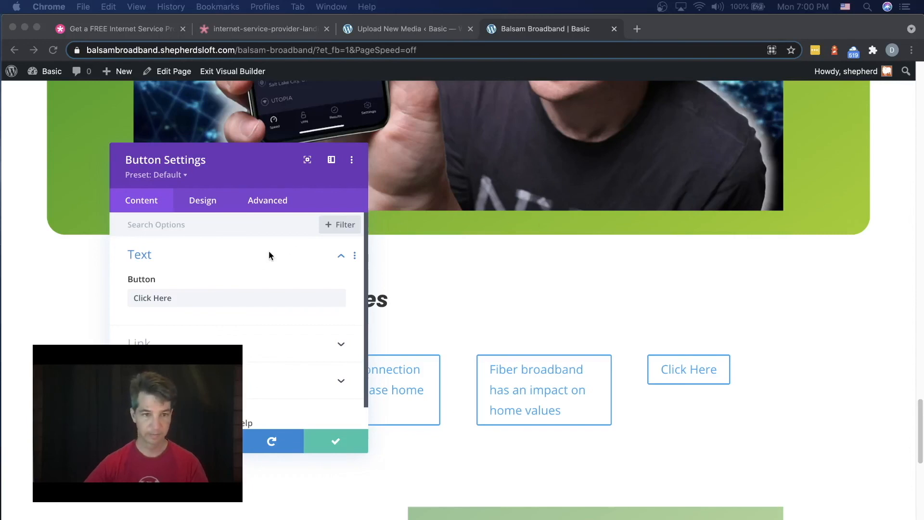
triple_click(175, 299)
type("Fiber vs Cable: Speed")
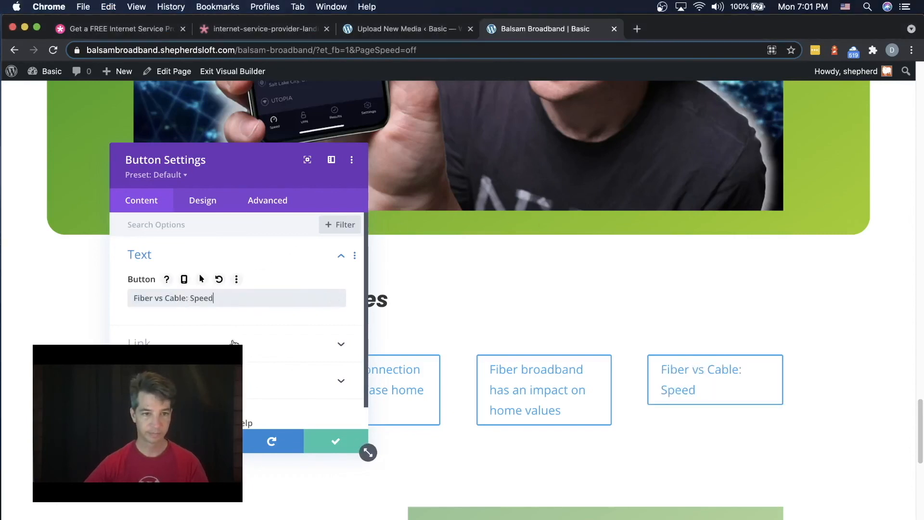
left_click(336, 444)
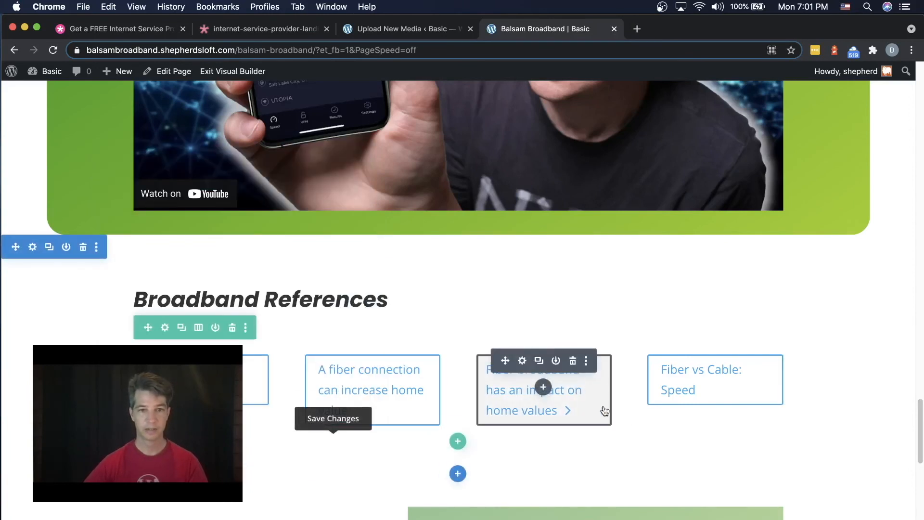
Step: Review the whole landing page, from the hero section through the fiber content to the Broadband References buttons and the closing call to action
scroll(771, 463, "down", 2)
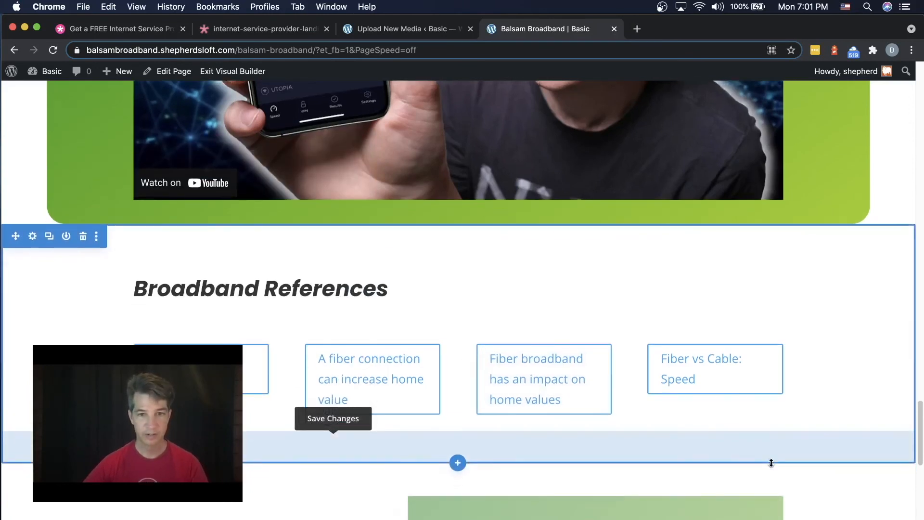
scroll(785, 464, "down", 5)
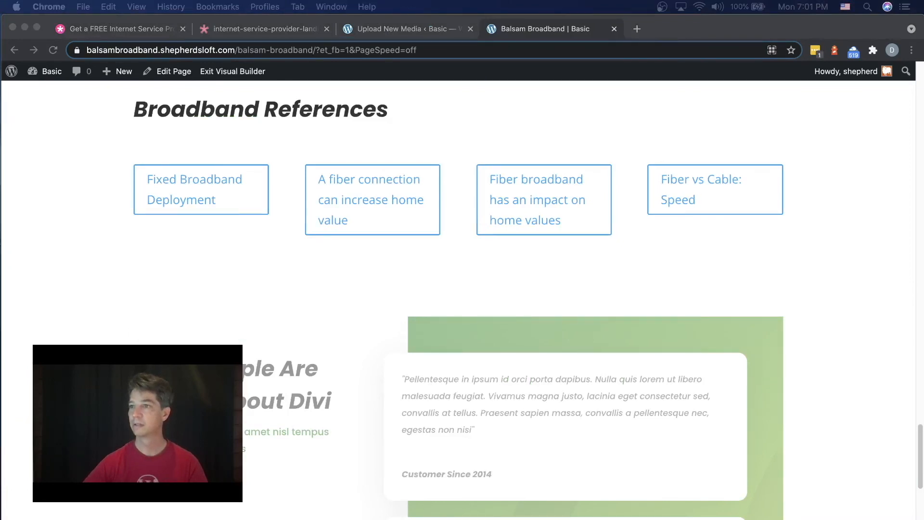
left_click(765, 270)
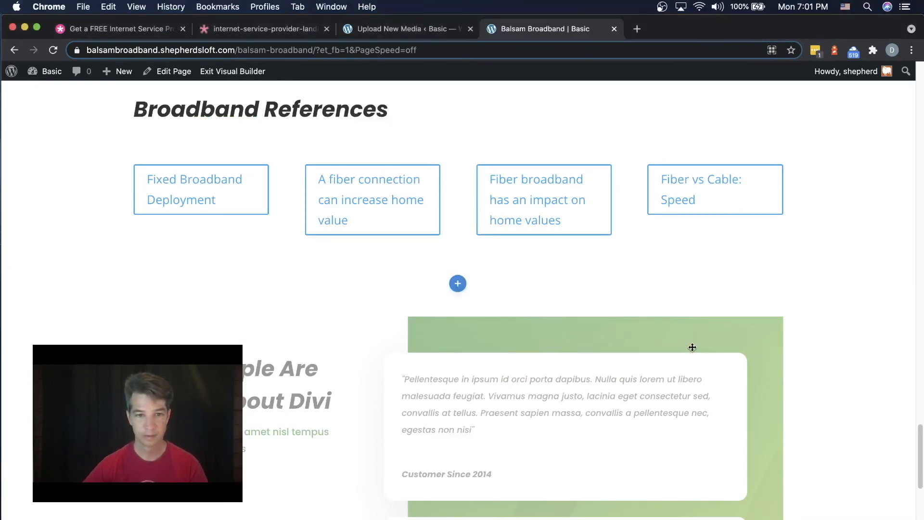
scroll(692, 348, "down", 15)
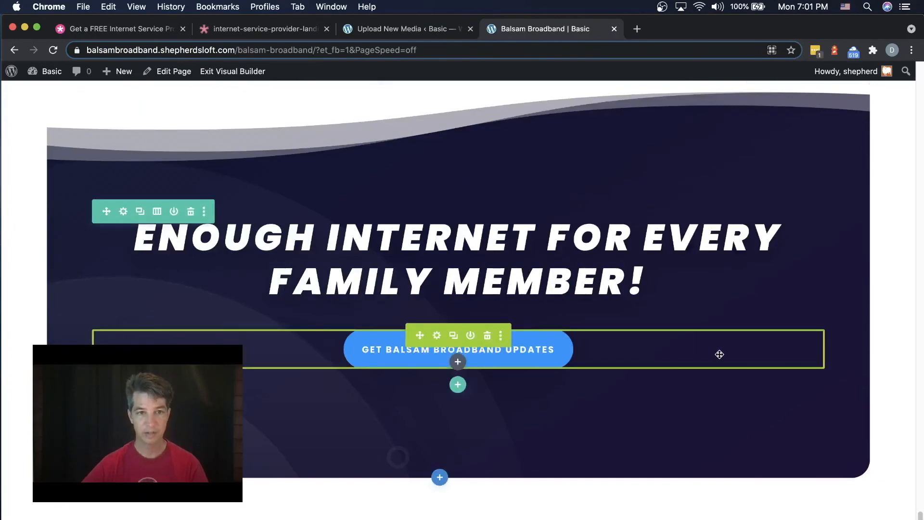
scroll(718, 353, "up", 20)
scroll(719, 357, "up", 15)
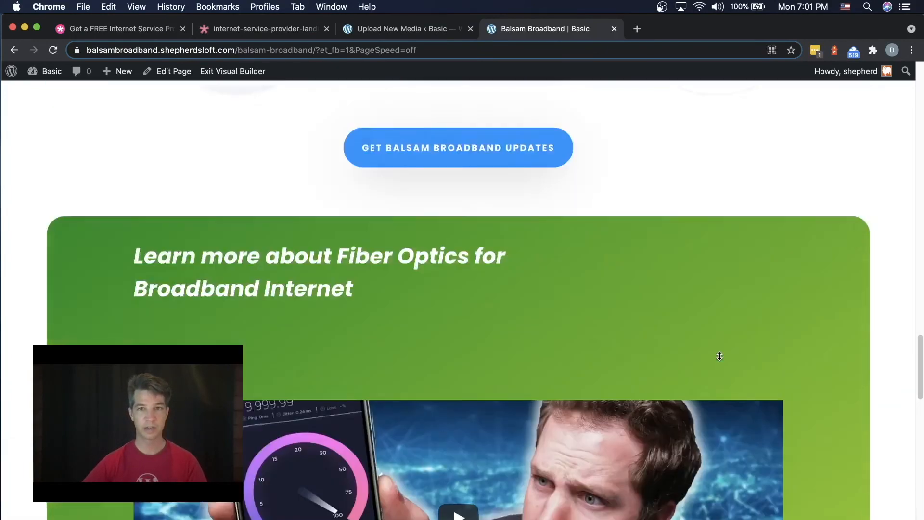
scroll(719, 357, "up", 20)
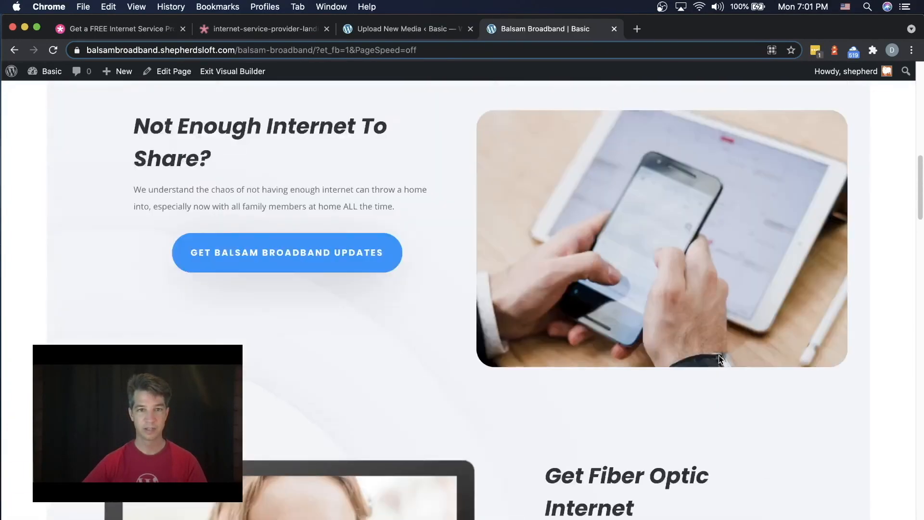
scroll(719, 356, "down", 10)
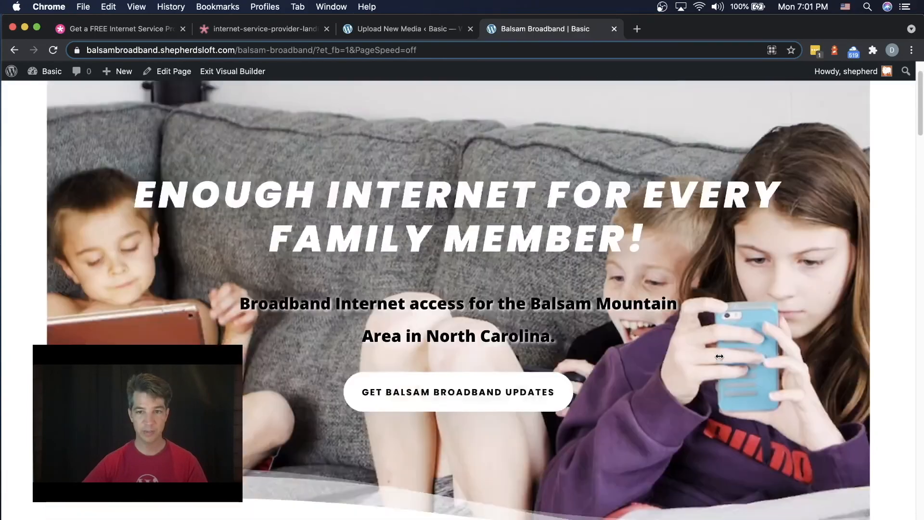
scroll(719, 356, "up", 3)
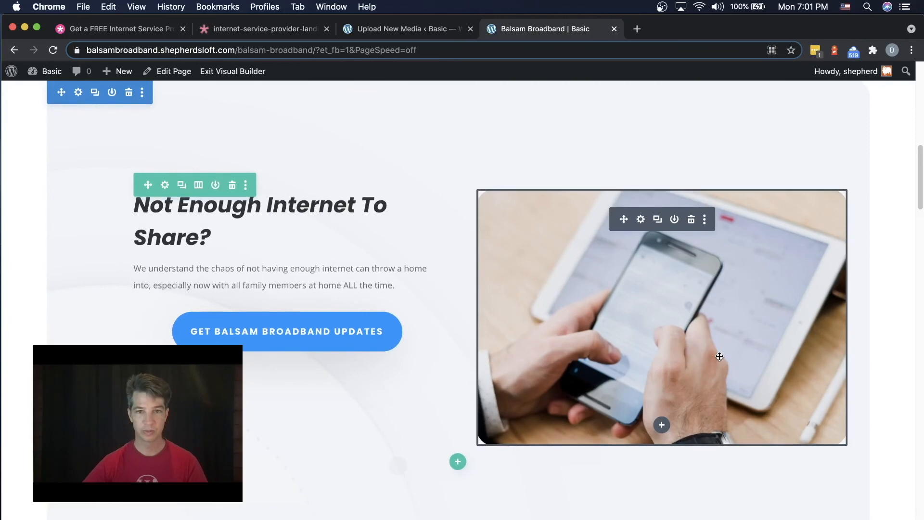
scroll(719, 356, "down", 1)
scroll(720, 356, "up", 6)
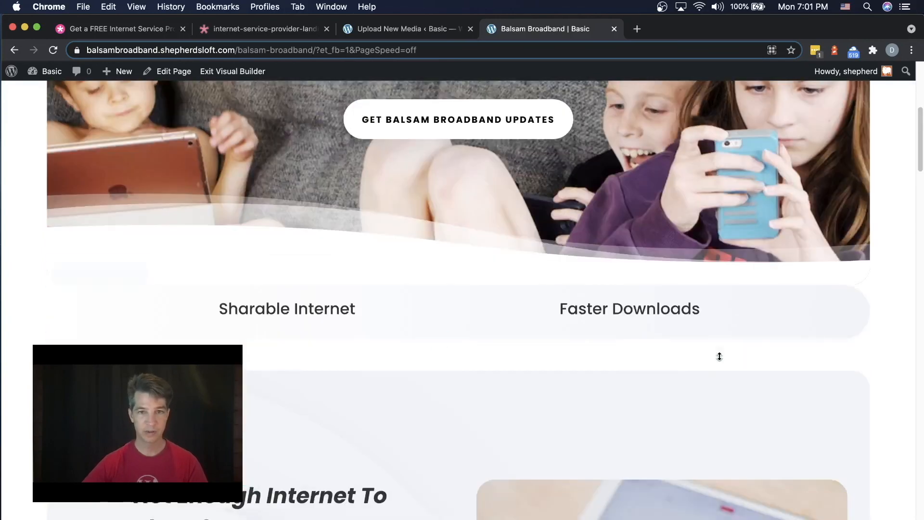
scroll(719, 356, "down", 14)
scroll(719, 356, "down", 12)
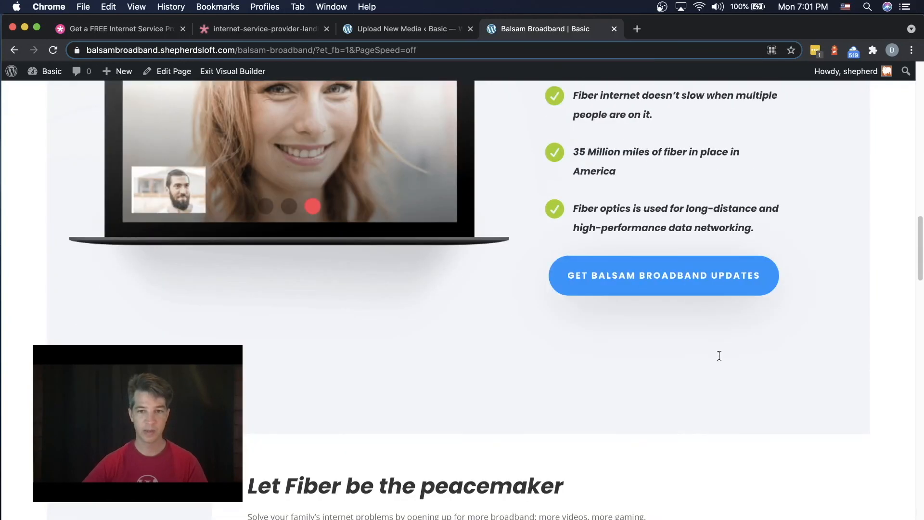
scroll(719, 356, "down", 16)
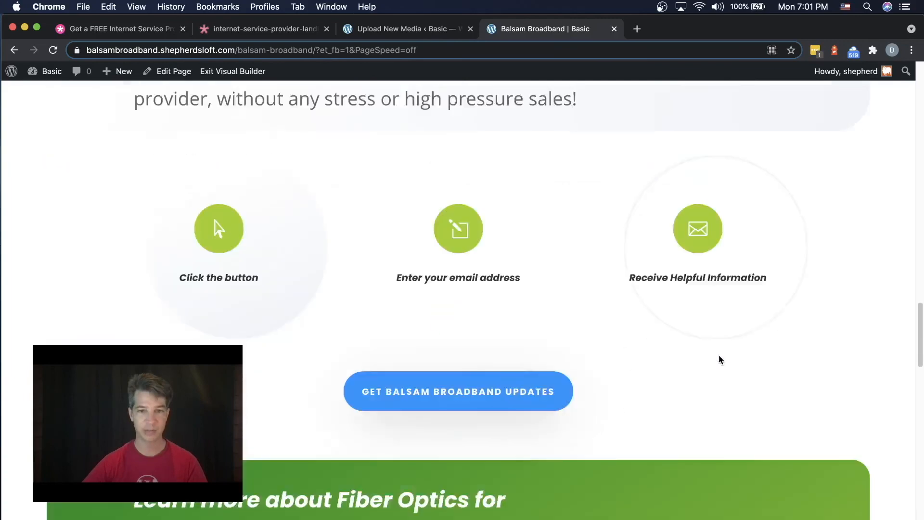
scroll(719, 357, "down", 5)
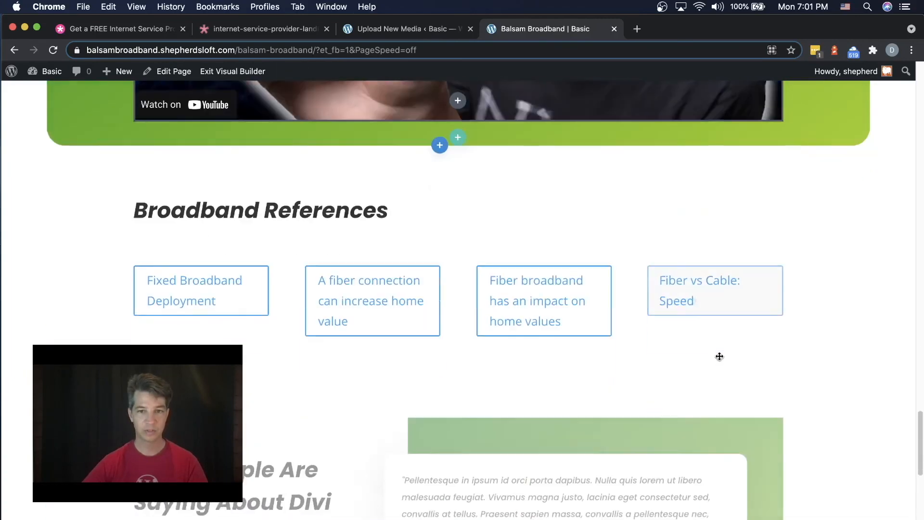
scroll(719, 356, "down", 3)
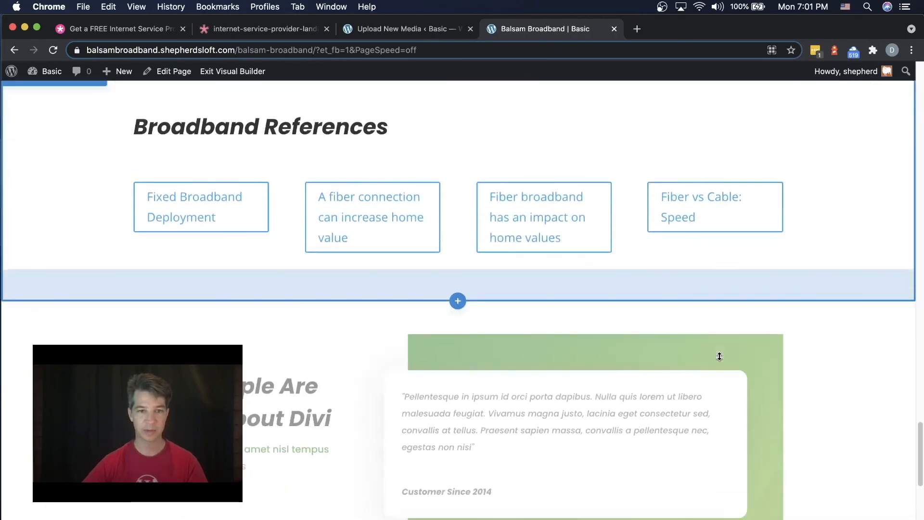
Step: Examine the "What People Are Saying About Divi" testimonial section and the sections around it for remaining placeholder content
scroll(719, 357, "down", 2)
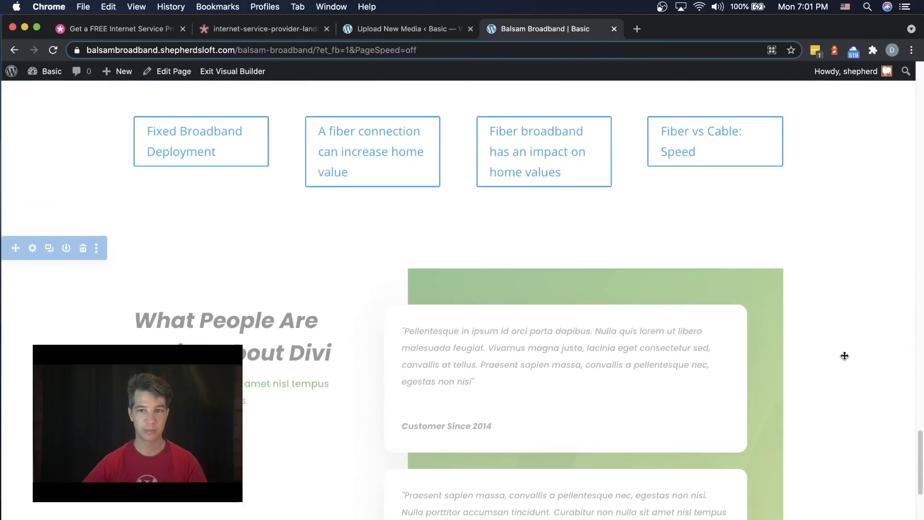
scroll(835, 364, "down", 1)
scroll(836, 365, "down", 10)
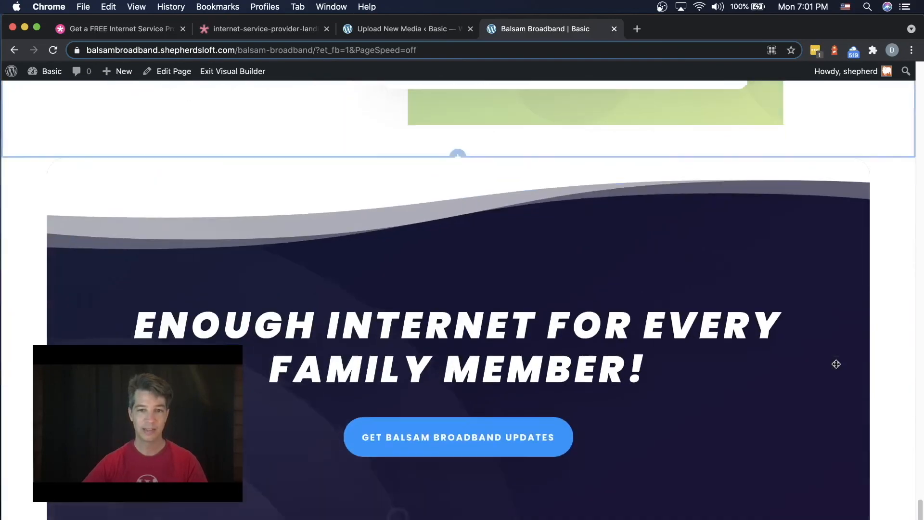
scroll(836, 364, "up", 12)
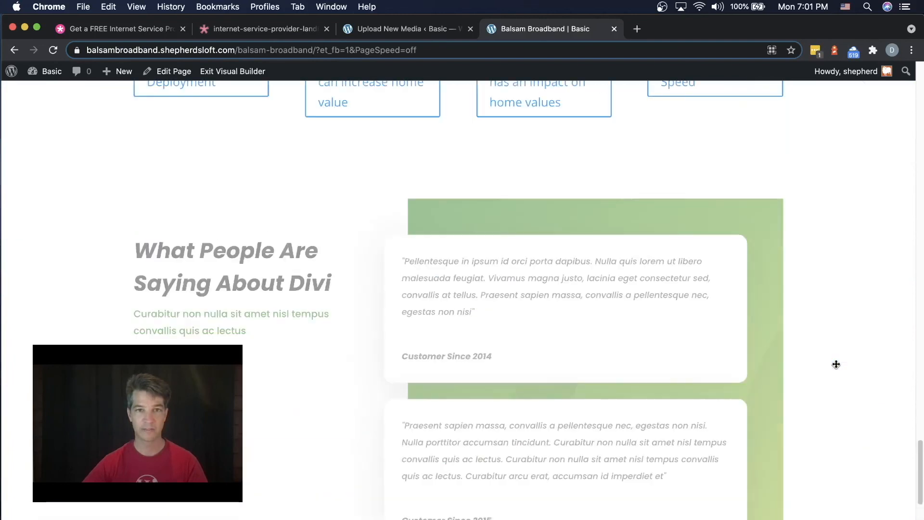
scroll(837, 364, "down", 3)
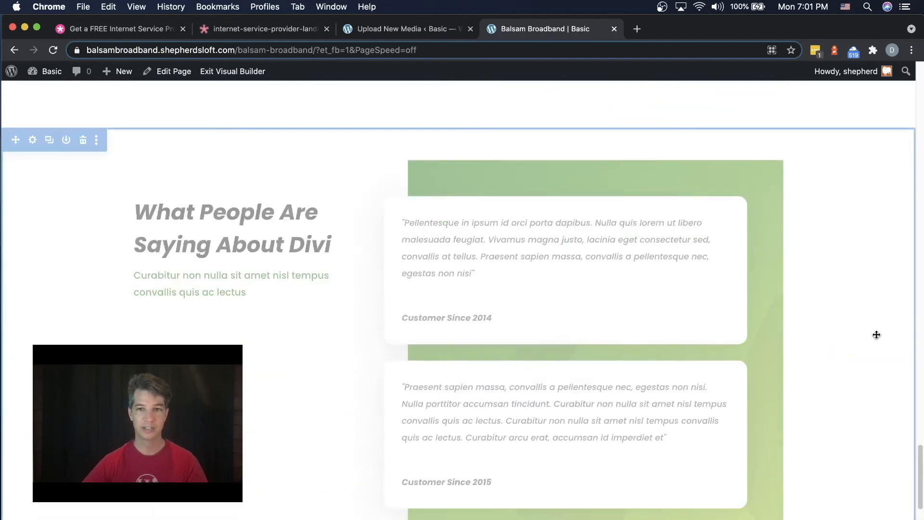
scroll(859, 341, "up", 20)
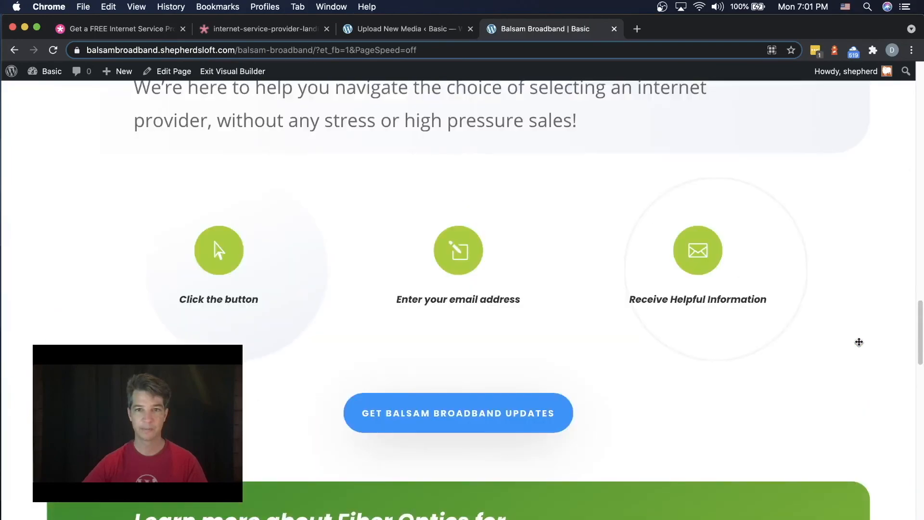
scroll(859, 342, "up", 15)
scroll(860, 342, "up", 10)
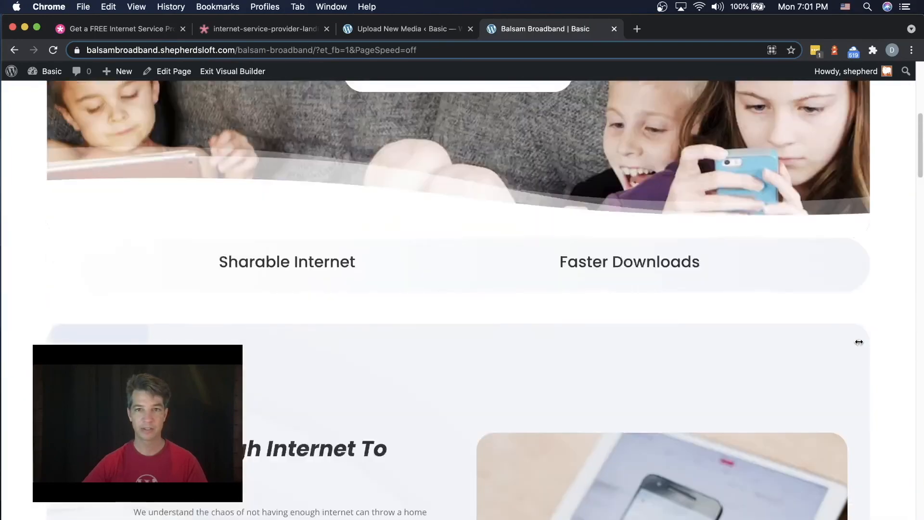